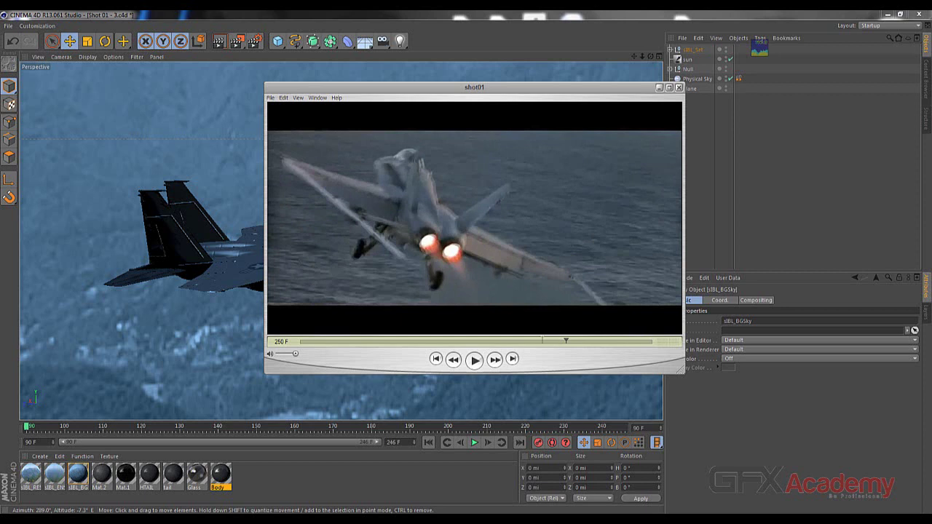
# - Find the frame where the next jet shot begins in the reference clip and set the scene's start frame to 237
pyautogui.moveTo(541, 340)
pyautogui.mouseDown()
pyautogui.moveTo(533, 341)
pyautogui.moveTo(551, 340)
pyautogui.mouseUp()
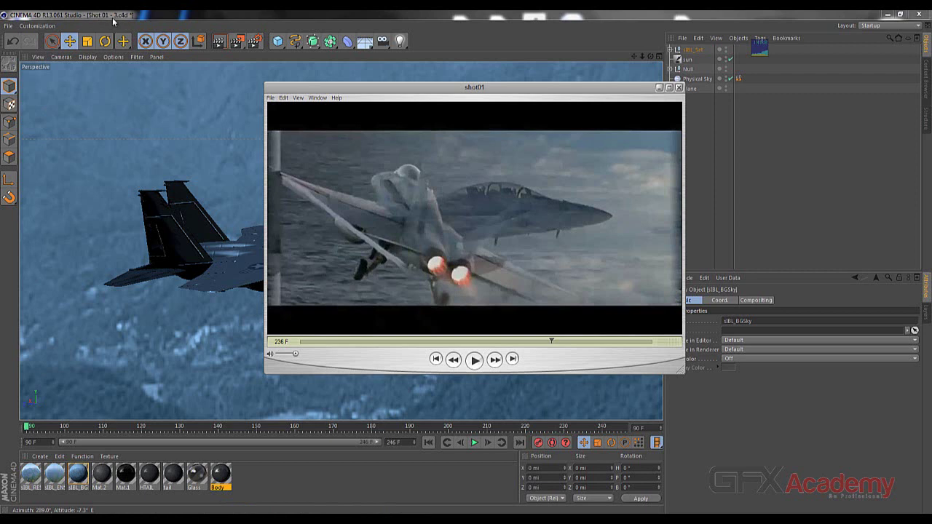
pyautogui.click(37, 442)
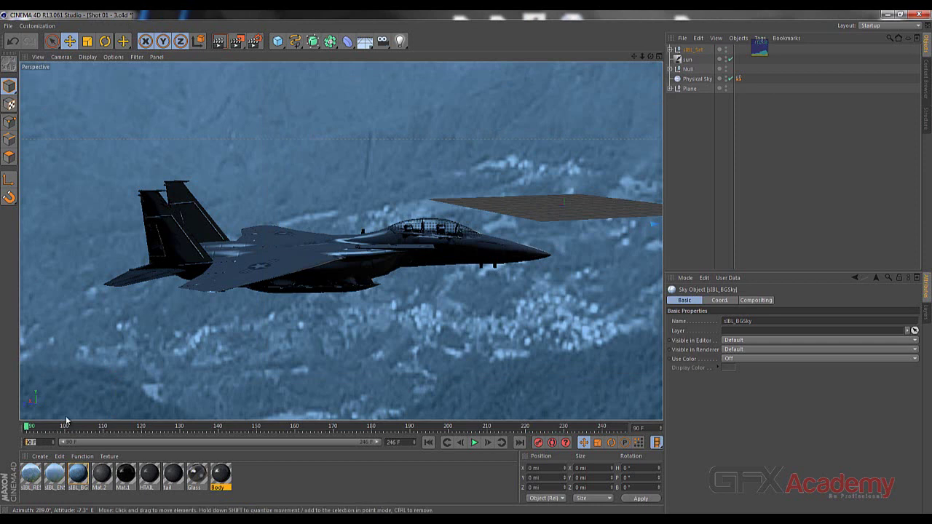
pyautogui.write('237')
pyautogui.press('Return')
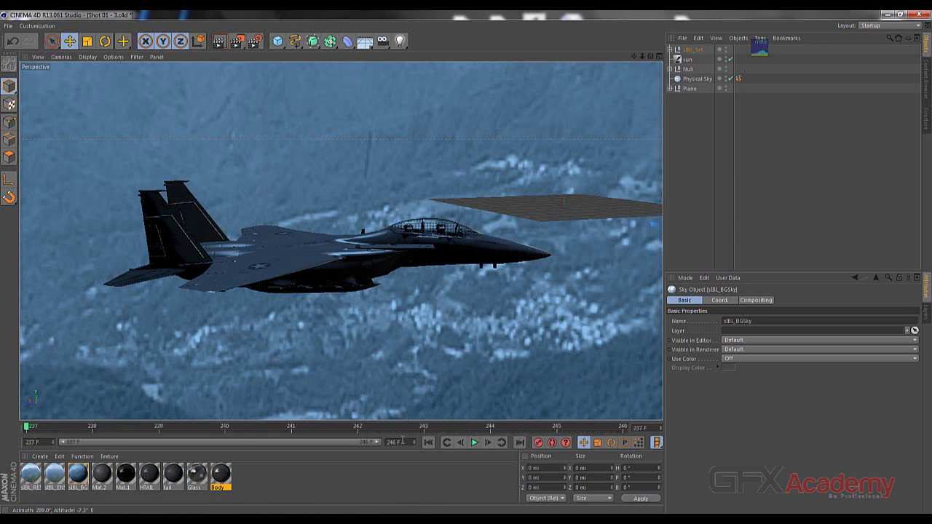
# - Check the end of the shot01 reference clip, set the scene's end frame to 327 and extend the preview range to it
pyautogui.click(402, 442)
pyautogui.hotkey('alt', 'Tab')
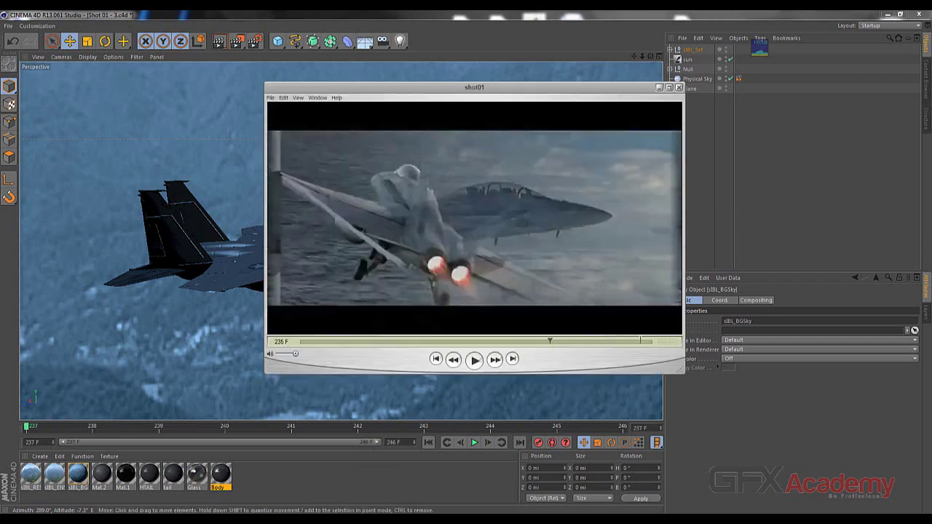
pyautogui.moveTo(550, 340); pyautogui.dragTo(648, 340)
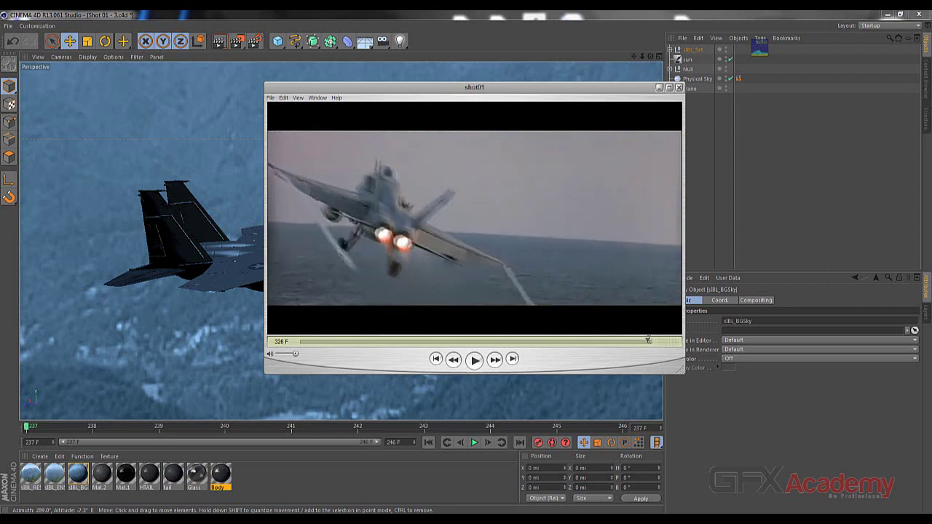
pyautogui.click(400, 442)
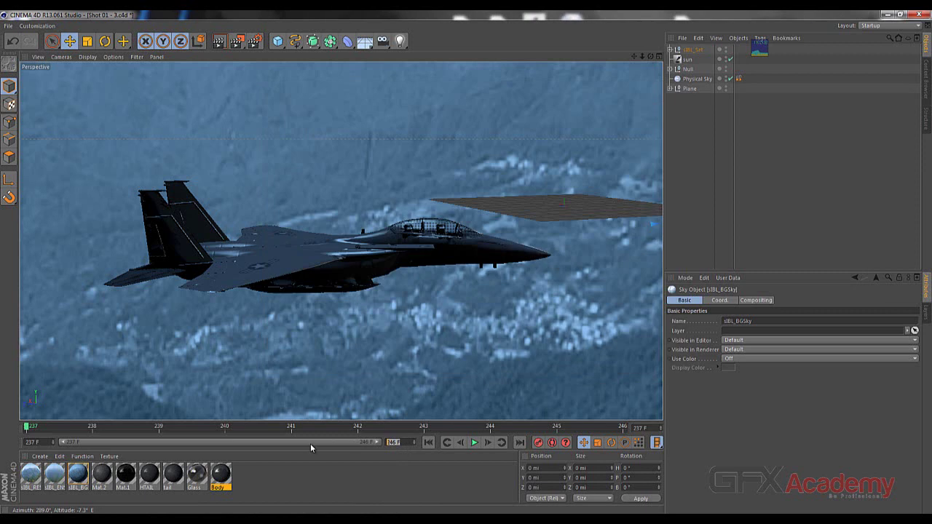
pyautogui.write('327')
pyautogui.press('Return')
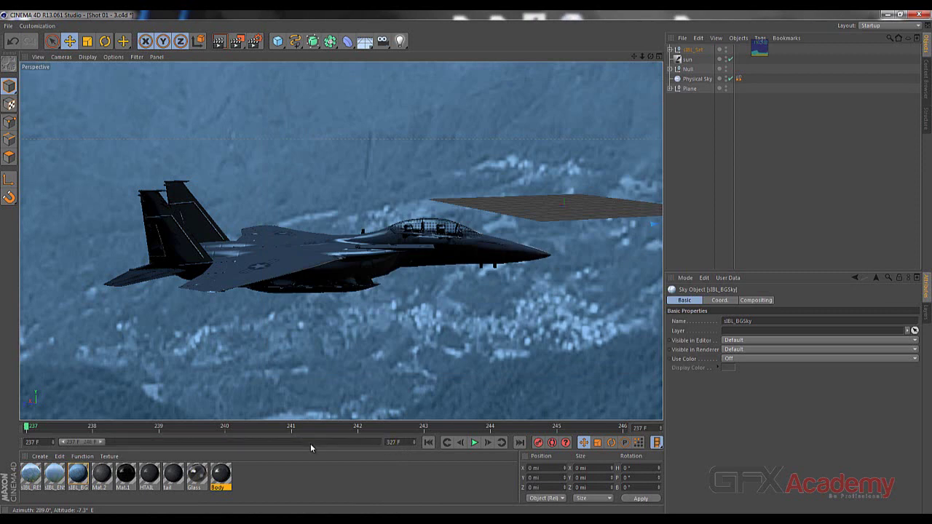
pyautogui.moveTo(102, 442); pyautogui.dragTo(384, 444)
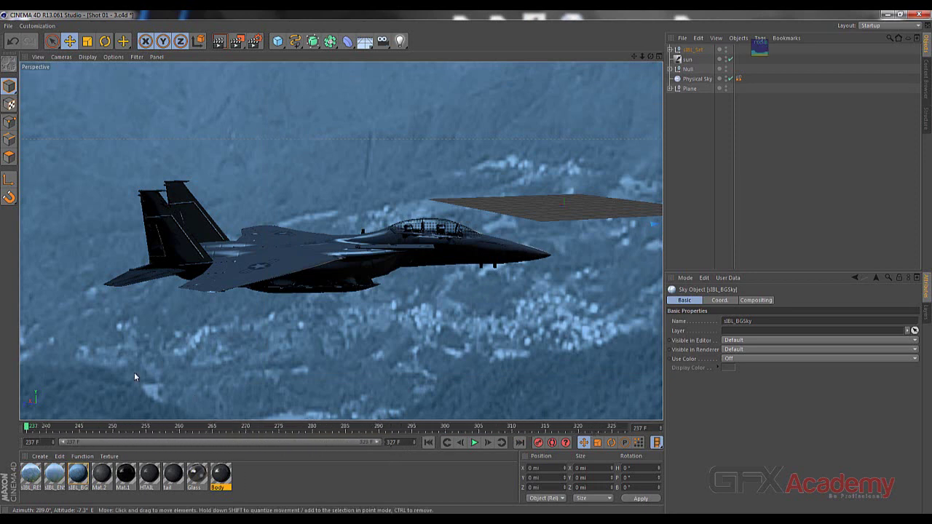
# - Recheck the transition in the reference clip, set the scene's start frame to 236 and extend the preview range back to it
pyautogui.hotkey('alt', 'Tab')
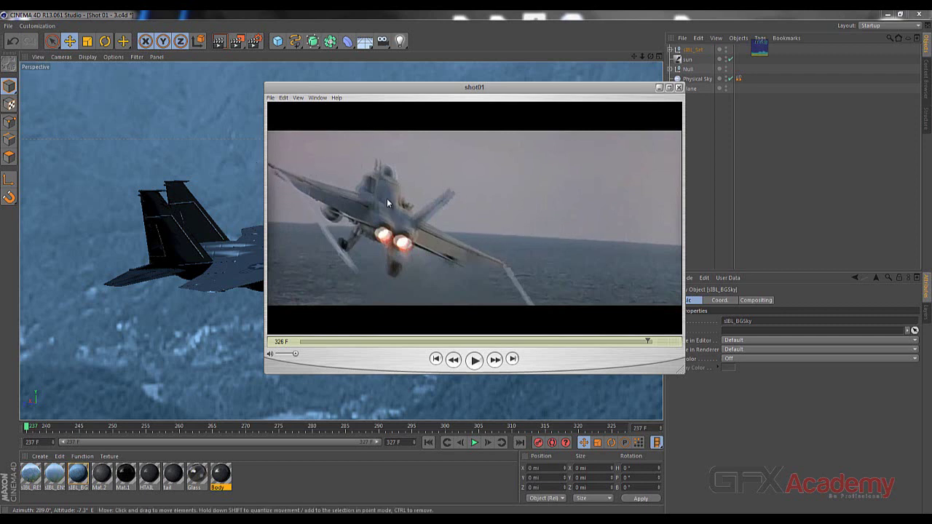
pyautogui.click(488, 341)
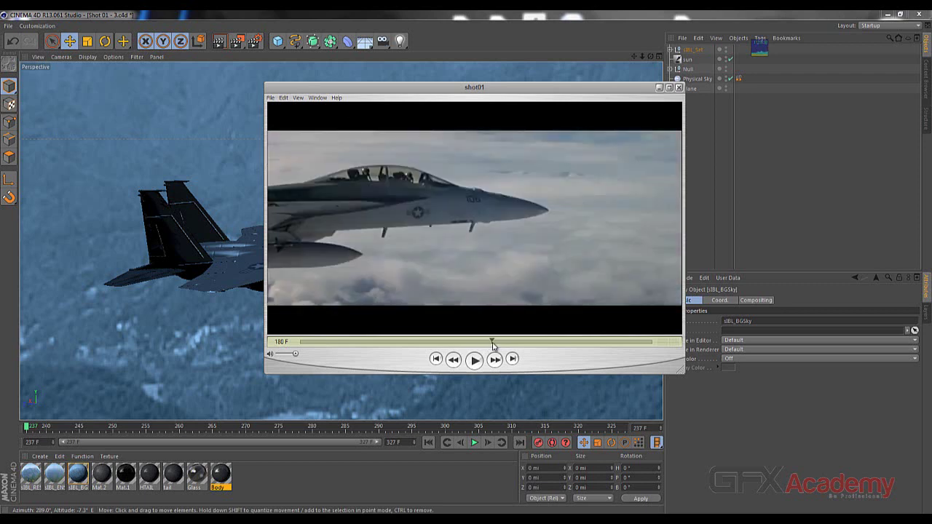
pyautogui.moveTo(492, 343); pyautogui.dragTo(553, 345)
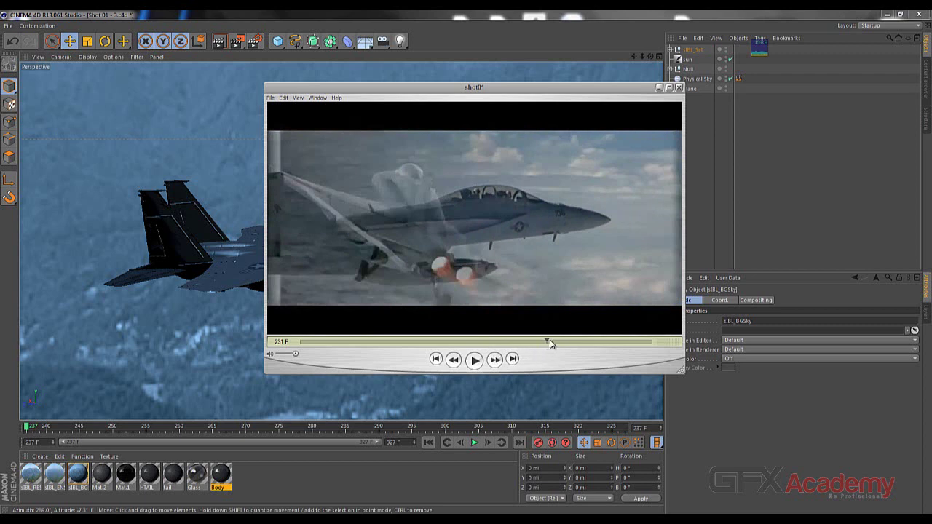
pyautogui.click(551, 342)
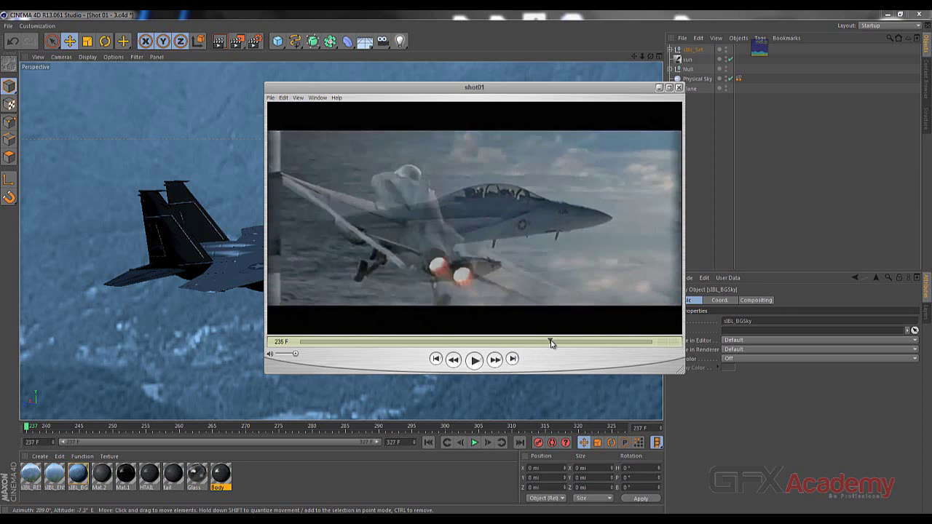
pyautogui.press('Right')
pyautogui.moveTo(552, 341); pyautogui.dragTo(553, 344)
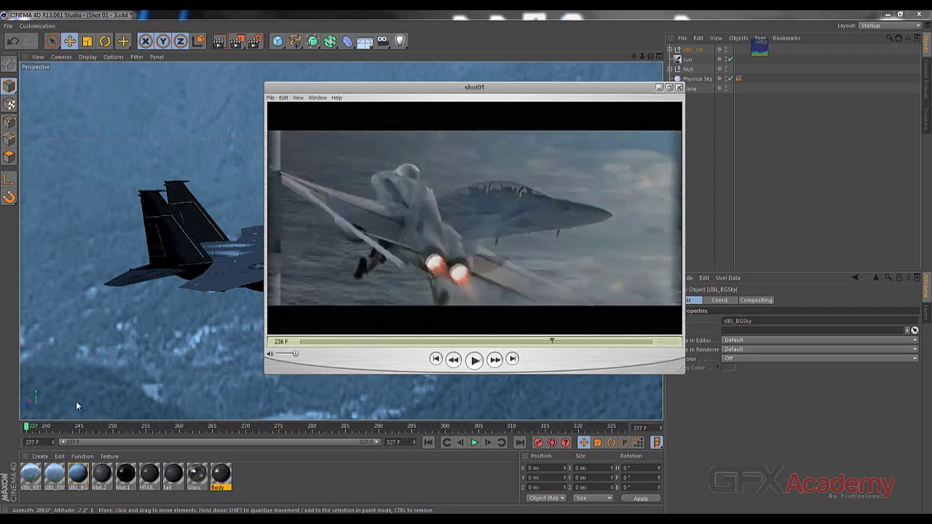
pyautogui.click(30, 442)
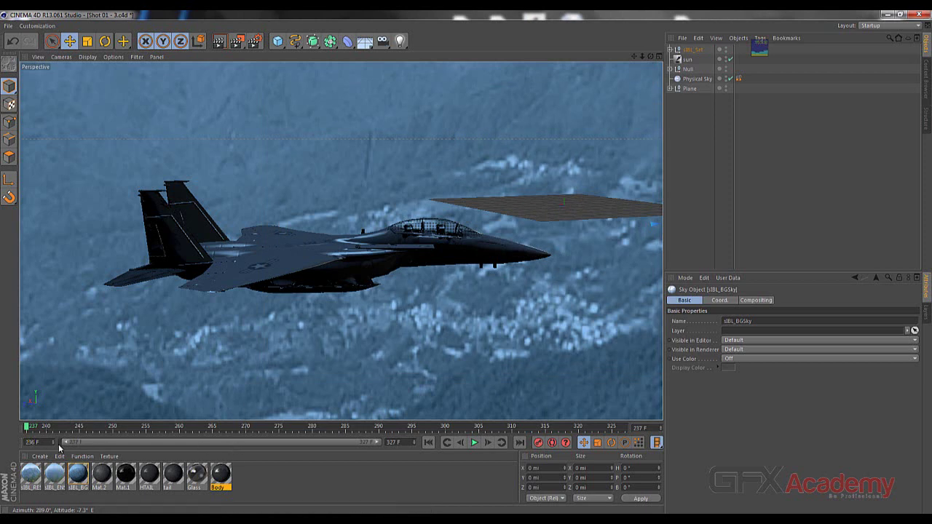
pyautogui.moveTo(65, 442); pyautogui.dragTo(27, 430)
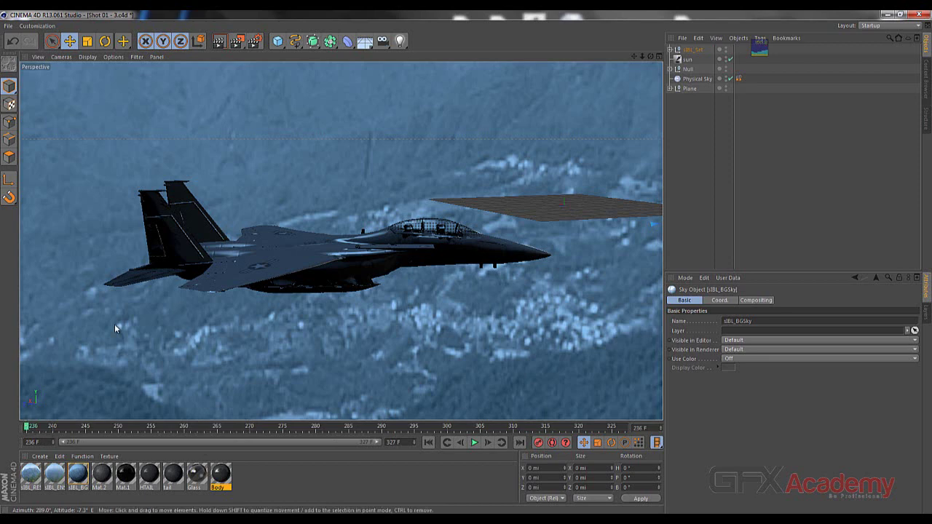
# - Frame the jet from behind and select the Plane null with the Rotate tool active
pyautogui.keyDown('alt'); pyautogui.moveTo(103, 339); pyautogui.dragTo(301, 342); pyautogui.keyUp('alt')
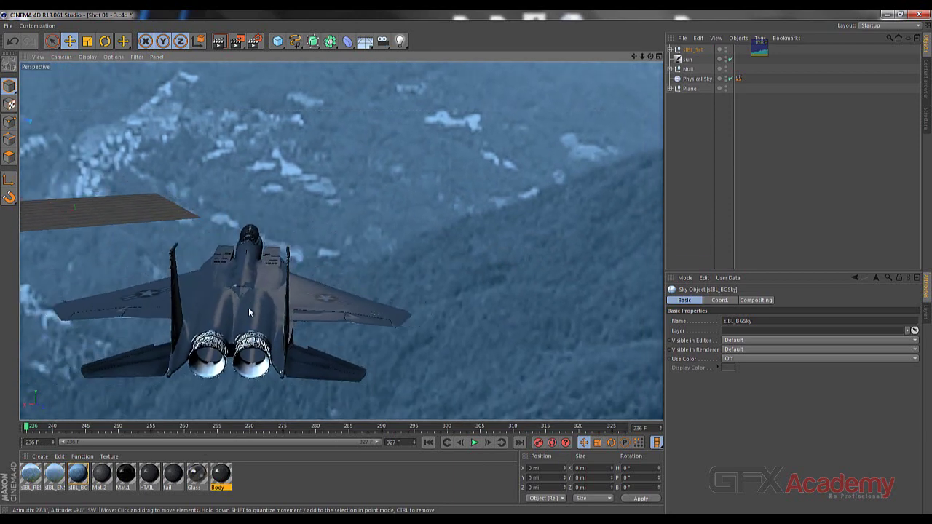
pyautogui.keyDown('alt'); pyautogui.moveTo(249, 311); pyautogui.dragTo(291, 305); pyautogui.keyUp('alt')
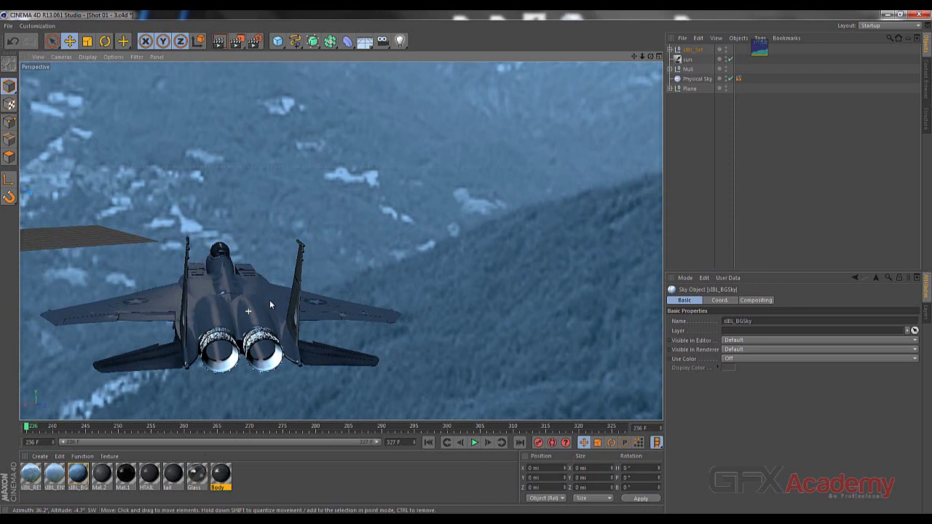
pyautogui.click(688, 68)
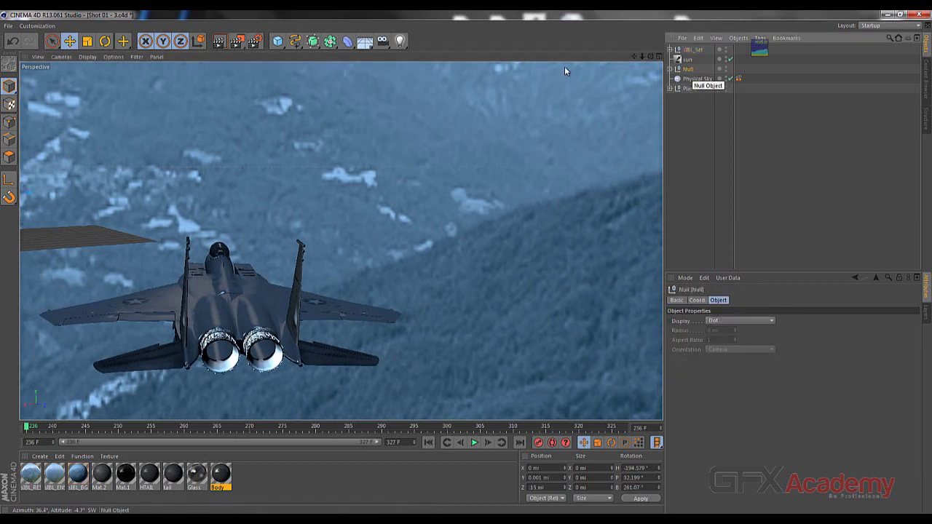
pyautogui.click(105, 42)
pyautogui.moveTo(216, 211); pyautogui.dragTo(263, 287)
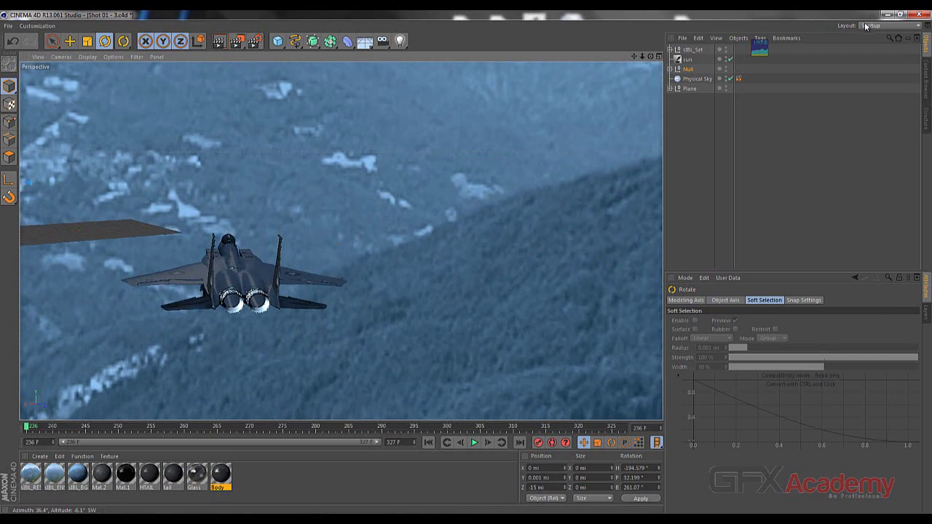
pyautogui.click(692, 71)
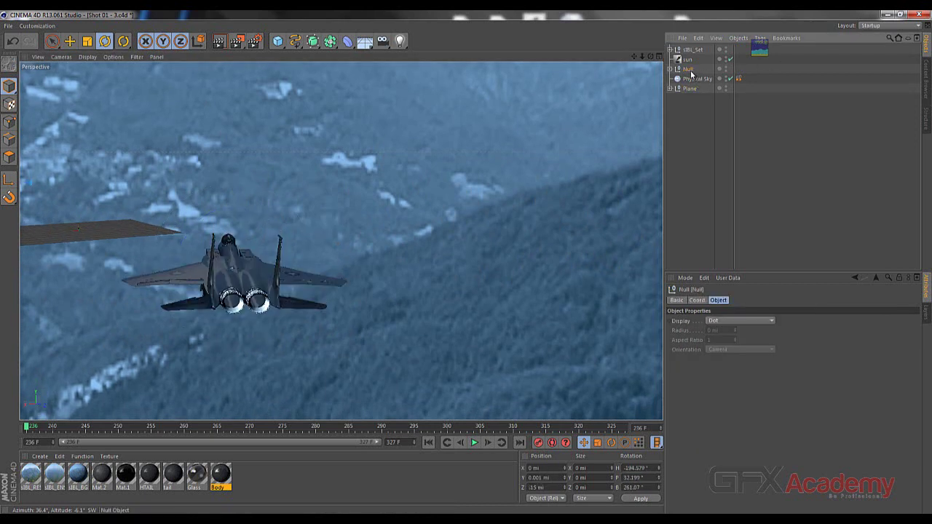
pyautogui.click(689, 88)
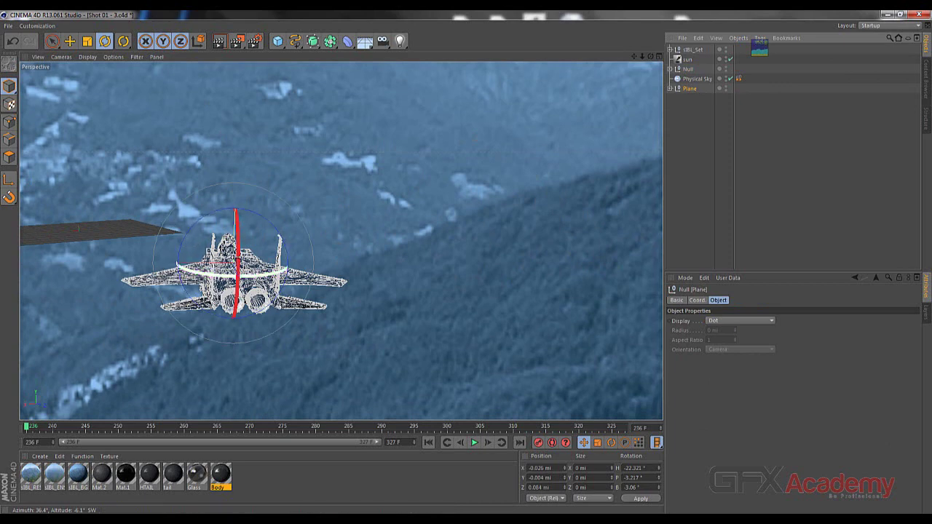
pyautogui.scroll(2, 249, 259)
pyautogui.scroll(3, 257, 254)
pyautogui.scroll(3, 210, 252)
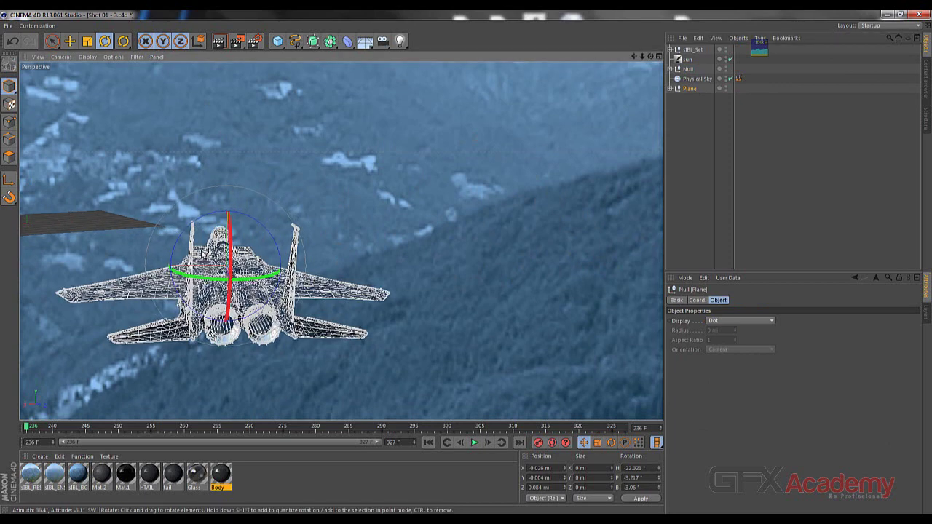
pyautogui.scroll(1, 209, 250)
# - Try rotating the jet to about -14° heading, -7° pitch and -23° bank, comparing its pose with the reference clip
pyautogui.moveTo(191, 231); pyautogui.dragTo(212, 230)
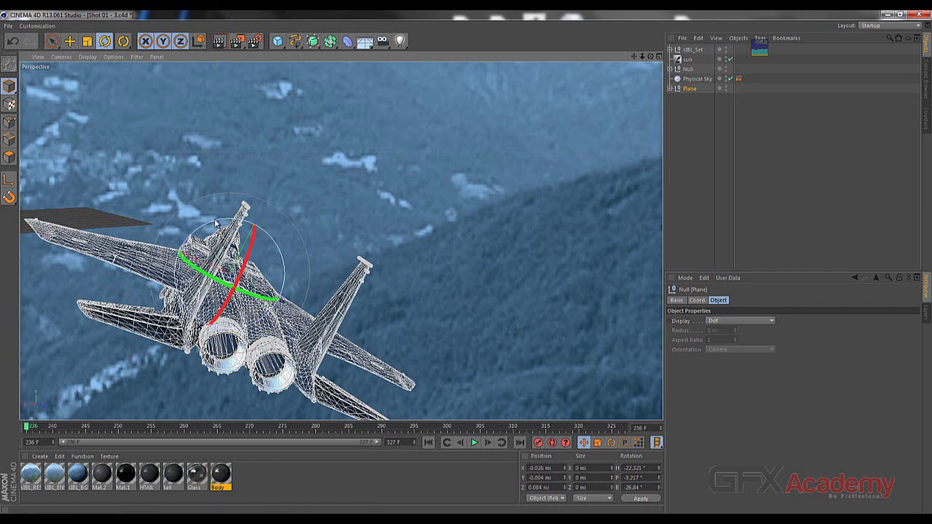
pyautogui.moveTo(216, 224); pyautogui.dragTo(213, 225)
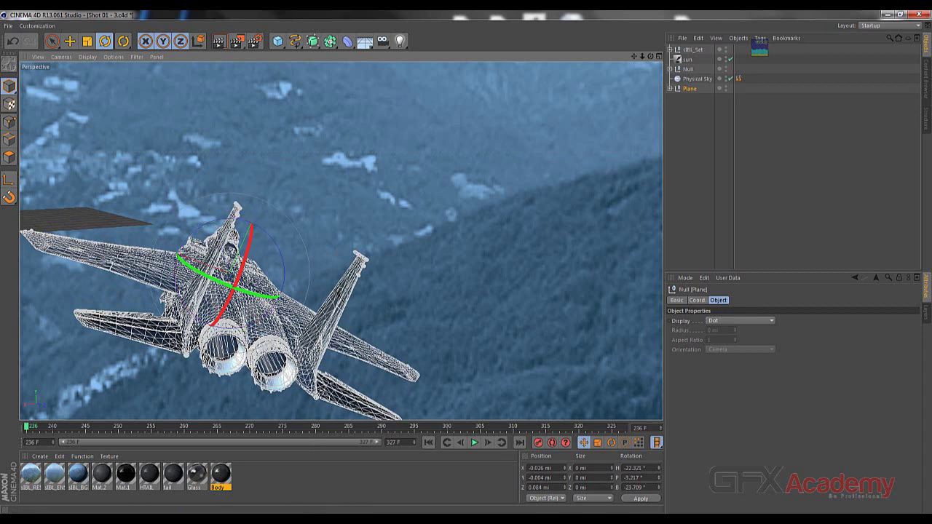
pyautogui.hotkey('alt', 'Tab')
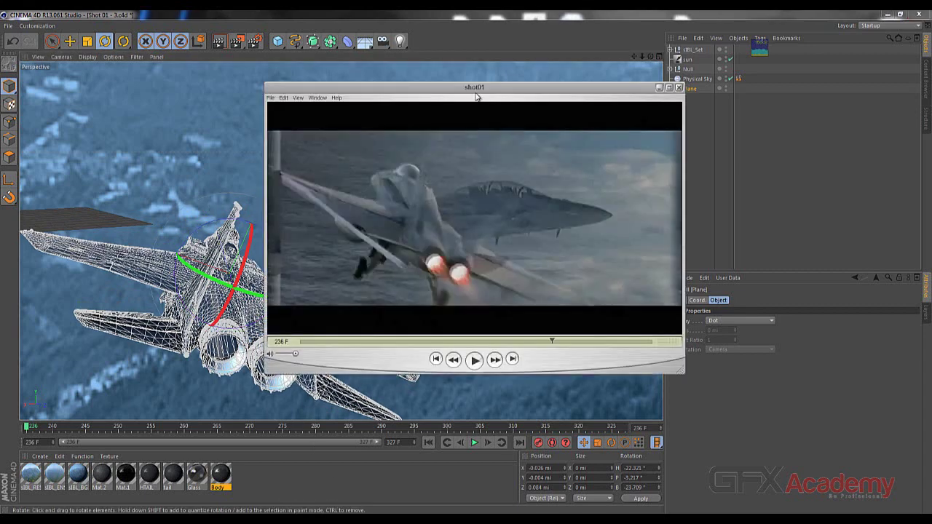
pyautogui.moveTo(477, 96); pyautogui.dragTo(616, 121)
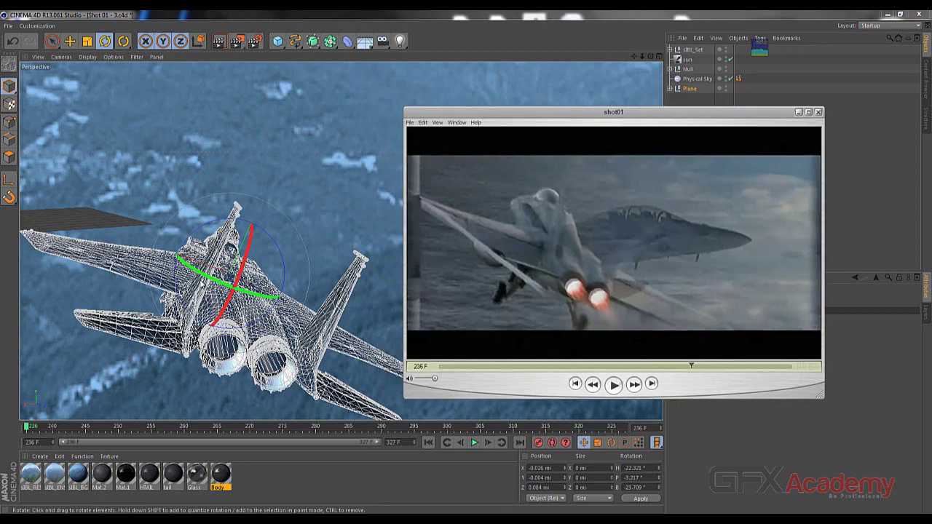
pyautogui.moveTo(204, 283); pyautogui.dragTo(209, 276)
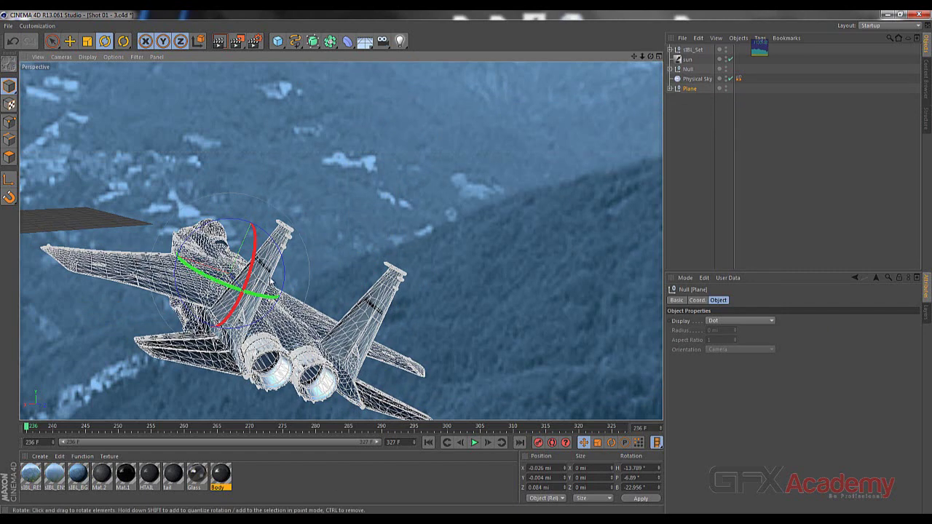
pyautogui.keyDown('alt'); pyautogui.moveTo(269, 279); pyautogui.dragTo(251, 272, button='middle'); pyautogui.keyUp('alt')
pyautogui.keyDown('alt'); pyautogui.moveTo(341, 240); pyautogui.dragTo(341, 240); pyautogui.keyUp('alt')
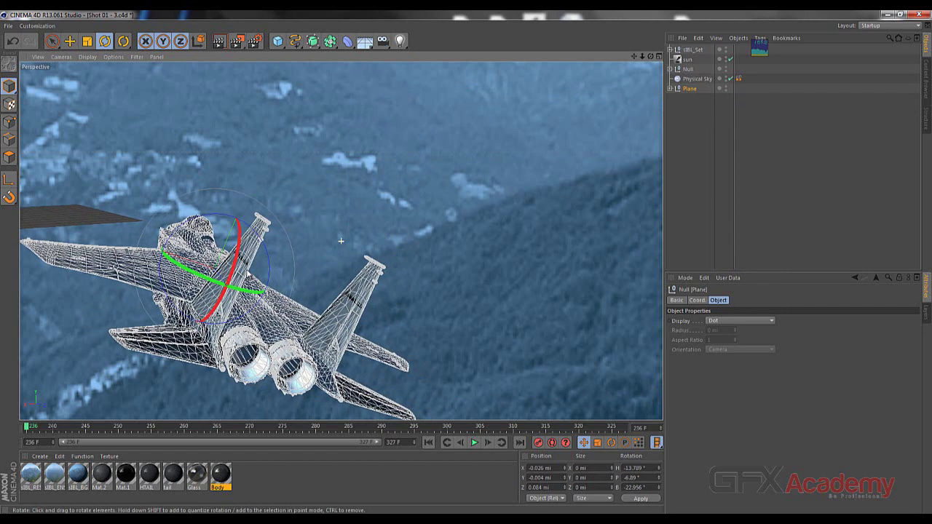
pyautogui.click(289, 520)
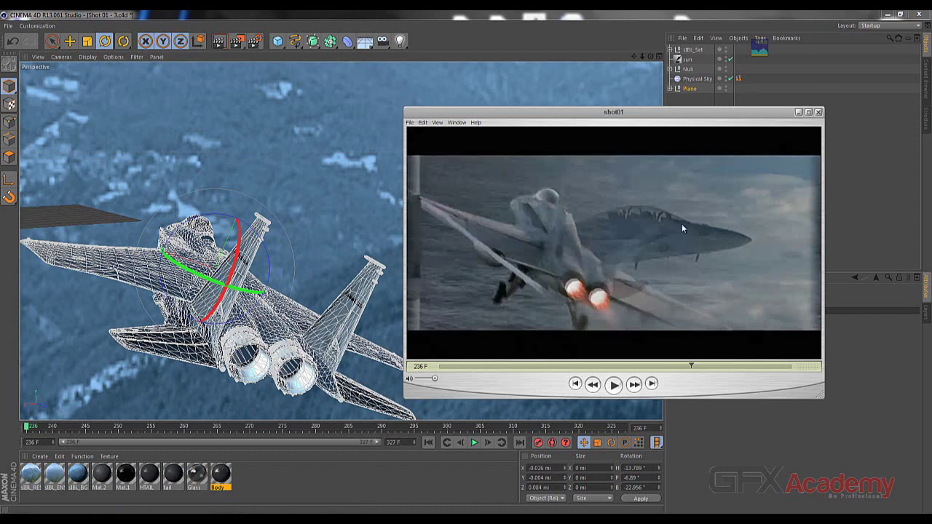
pyautogui.click(46, 429)
pyautogui.moveTo(46, 429); pyautogui.dragTo(20, 431)
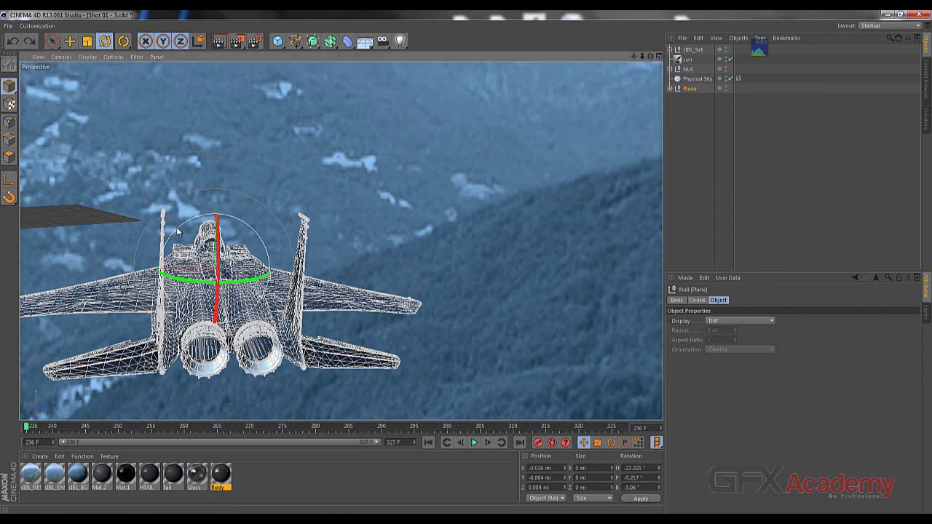
# - Try rotating the jet to about -15° heading, -6° pitch and -22° bank, and undo both rotations
pyautogui.moveTo(178, 231); pyautogui.dragTo(196, 228)
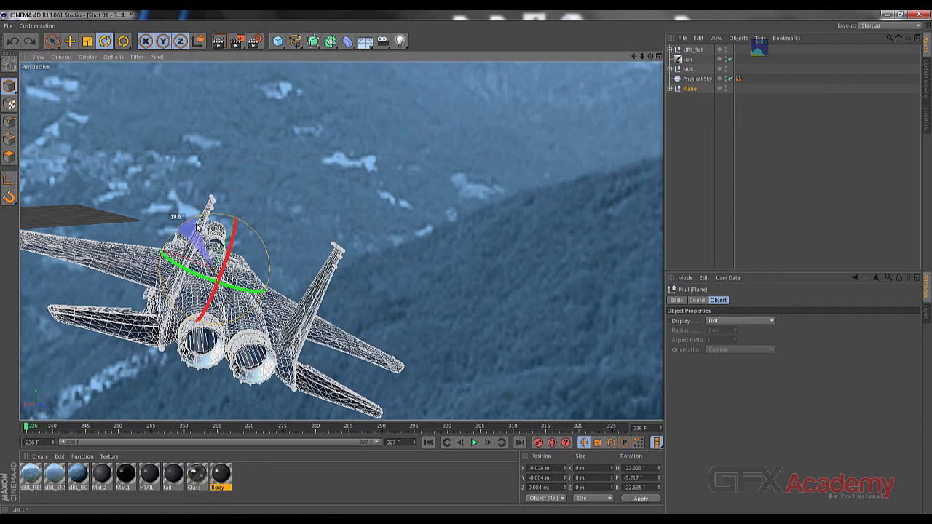
pyautogui.moveTo(194, 272); pyautogui.dragTo(202, 274)
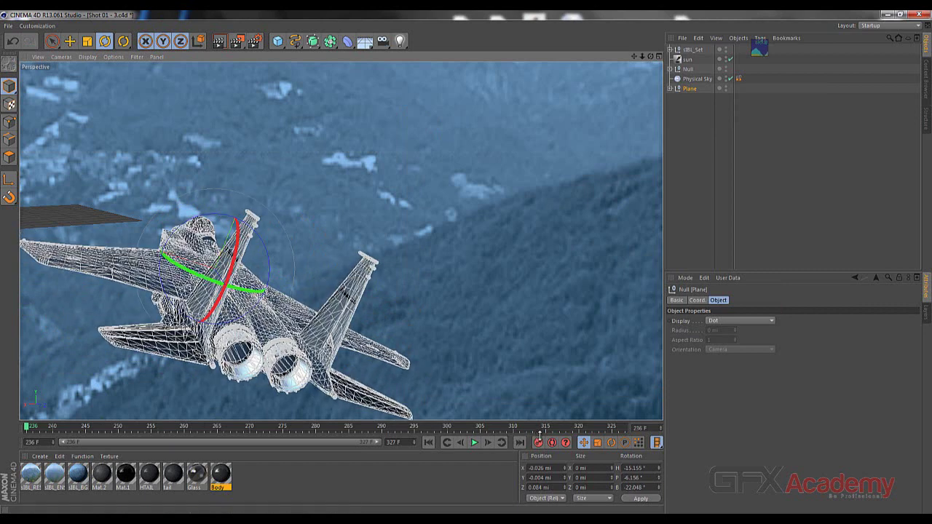
pyautogui.hotkey('ctrl', 'z')
pyautogui.hotkey('ctrl', 'z')
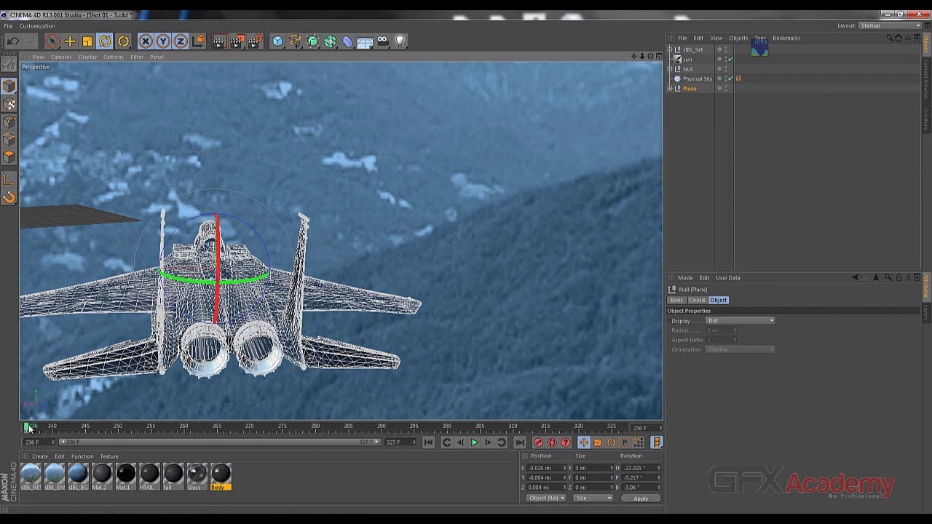
# - Rotate the jet to about -15° heading, -3.6° pitch and -21° bank at frame 236
pyautogui.moveTo(182, 282); pyautogui.dragTo(190, 282)
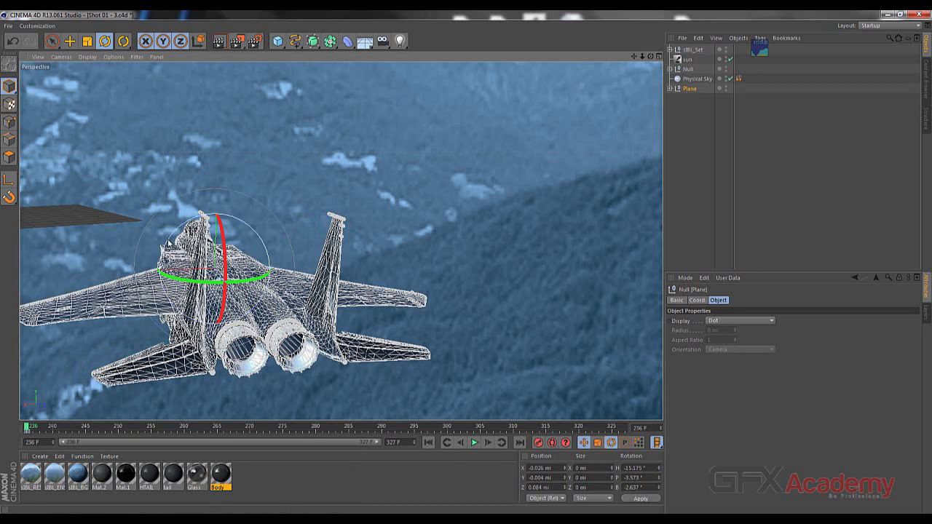
pyautogui.moveTo(169, 242); pyautogui.dragTo(188, 236)
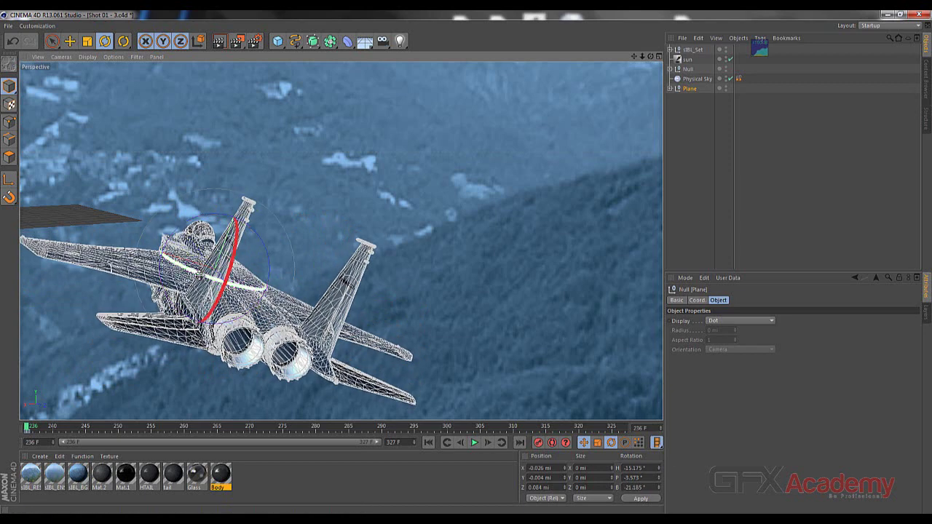
# - Refine the jet's rotation to about -12.4° heading, -4.6° pitch and -21° bank at frame 236, and go to frame 327
pyautogui.moveTo(186, 268); pyautogui.dragTo(186, 269)
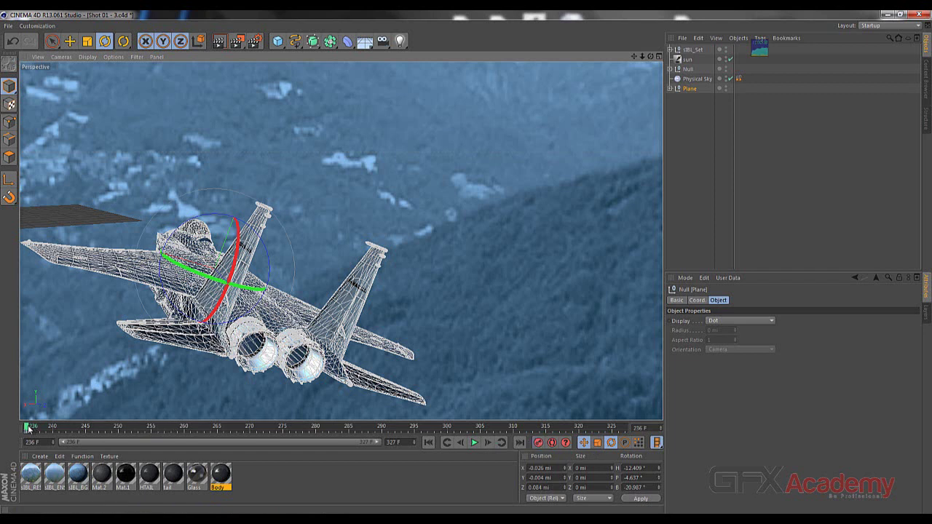
pyautogui.moveTo(27, 428); pyautogui.dragTo(629, 430)
# - Play the shot01 reference clip to frame 327 and move its window clear of the jet for comparison
pyautogui.hotkey('alt', 'Tab')
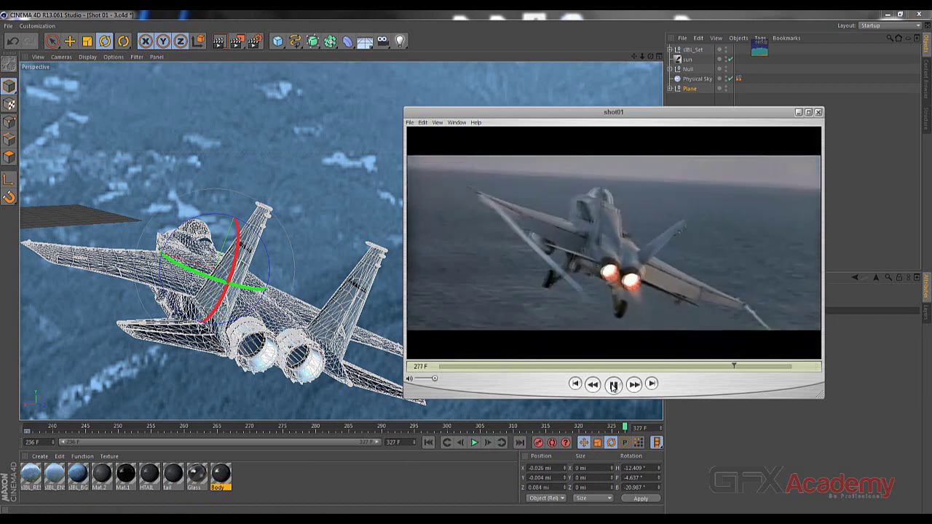
pyautogui.click(613, 386)
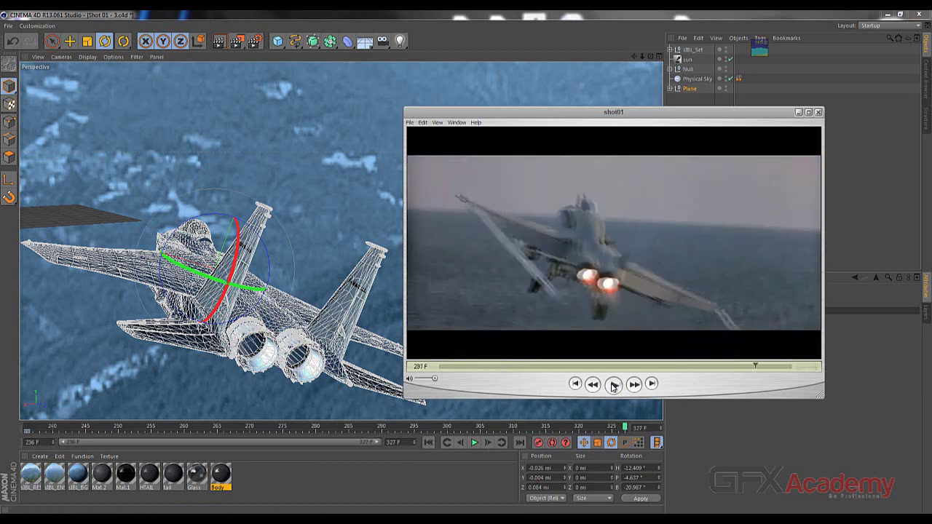
pyautogui.click(613, 385)
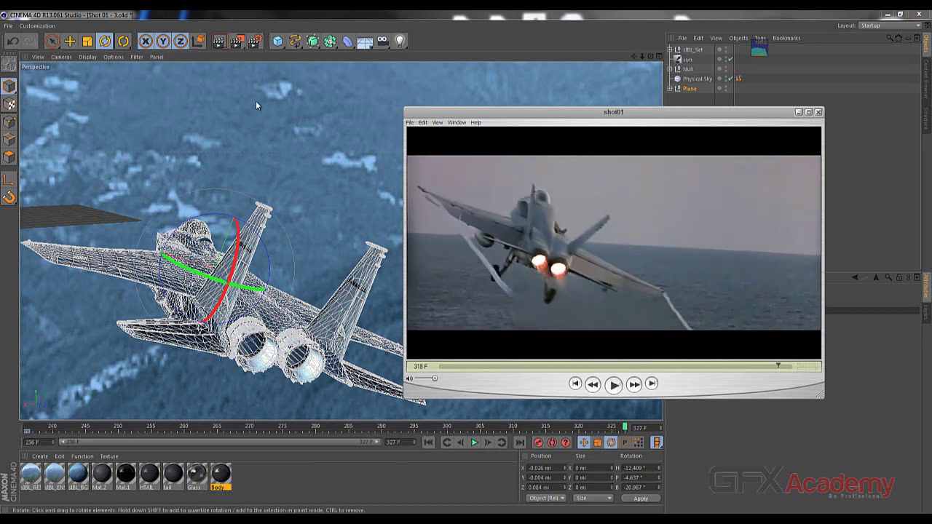
pyautogui.click(614, 385)
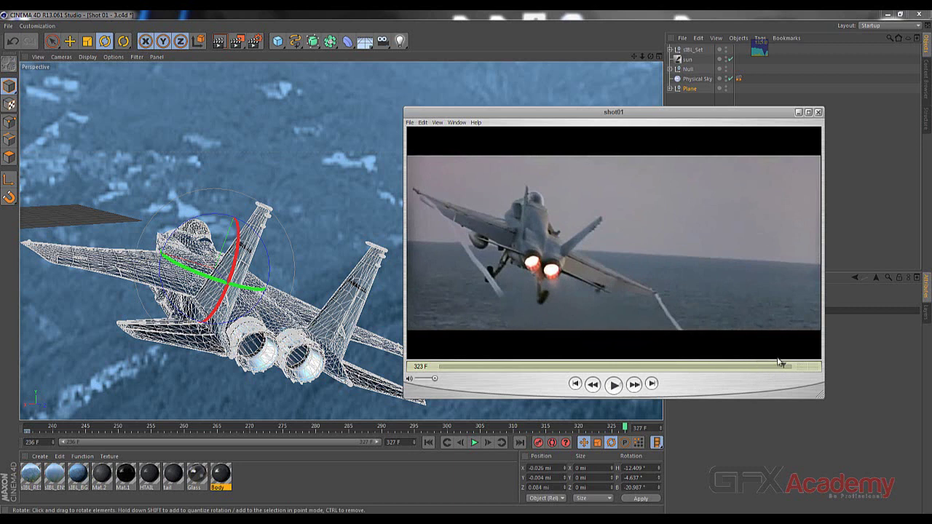
pyautogui.moveTo(788, 368); pyautogui.dragTo(789, 368)
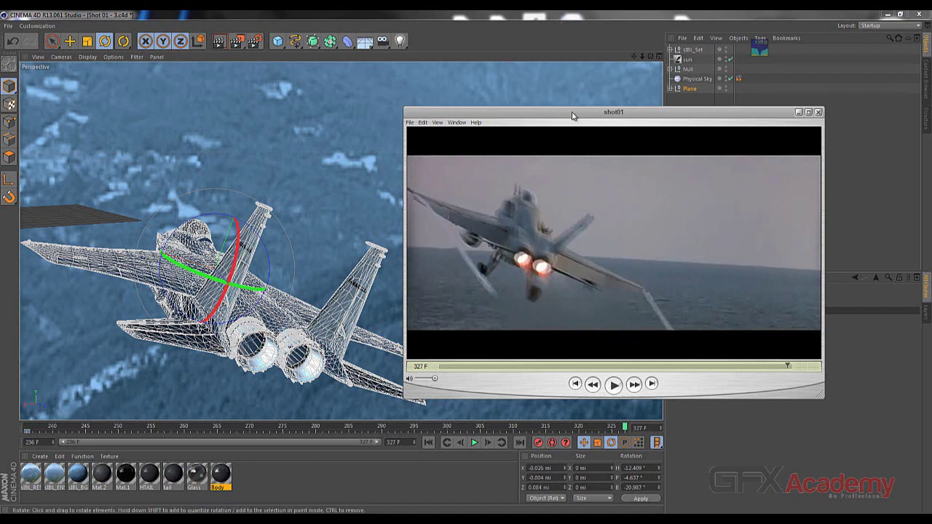
pyautogui.moveTo(565, 113); pyautogui.dragTo(631, 98)
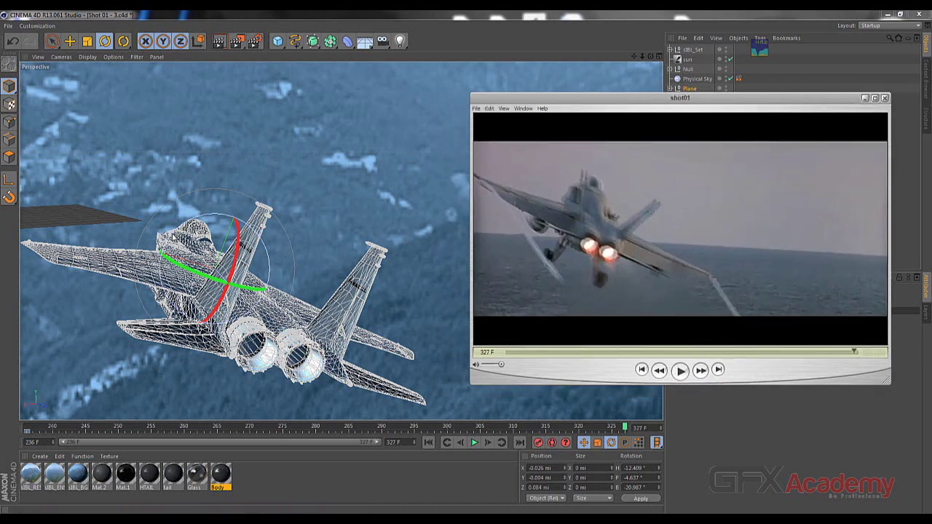
# - Rotate the jet to about -20° heading, -2.9° pitch and -13° bank at frame 327, comparing it with the reference clip
pyautogui.moveTo(175, 241); pyautogui.dragTo(173, 282)
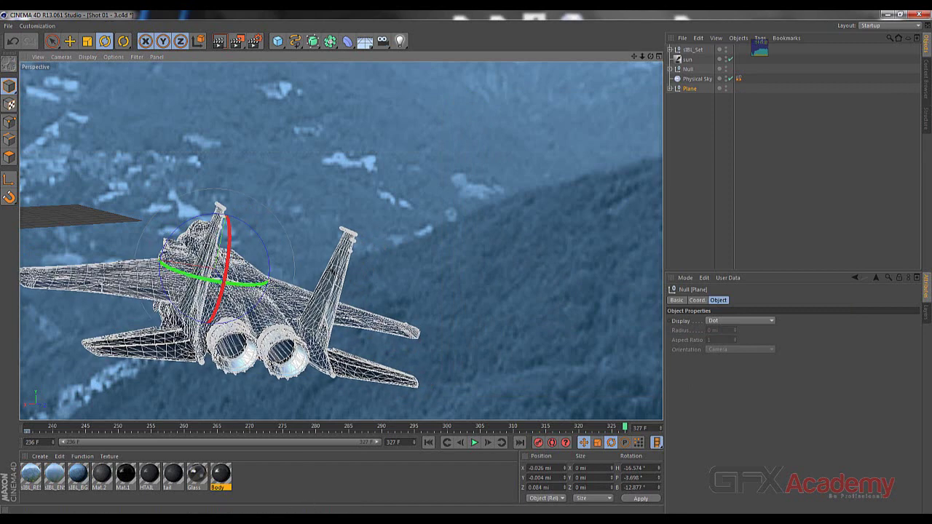
pyautogui.click(318, 518)
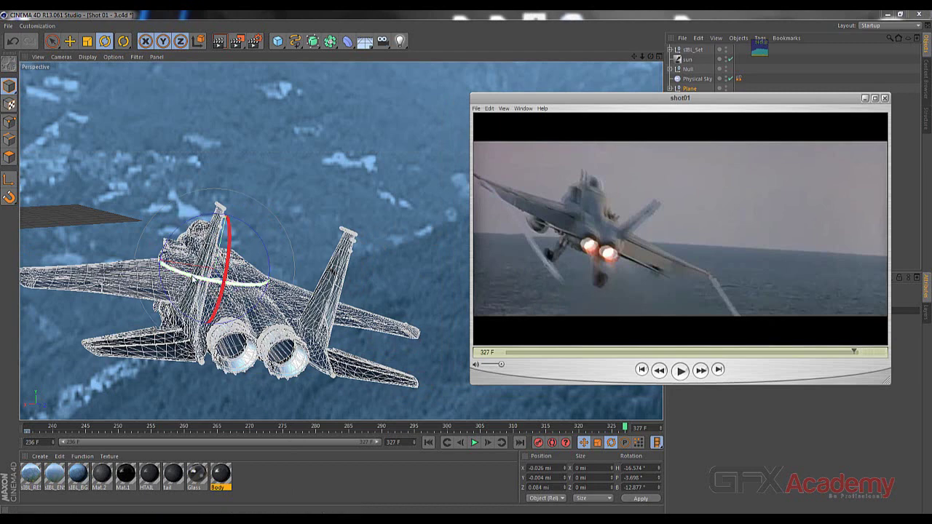
pyautogui.moveTo(192, 278); pyautogui.dragTo(195, 280)
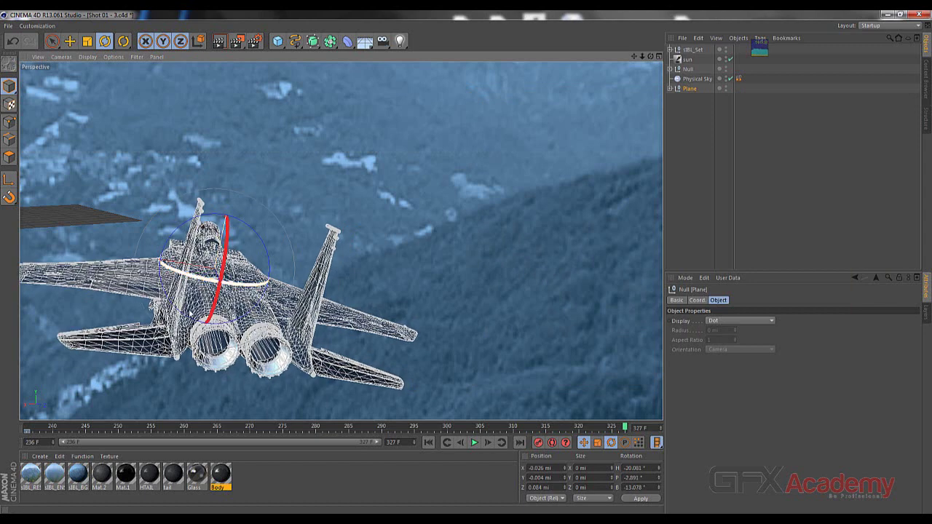
pyautogui.hotkey('alt', 'Tab')
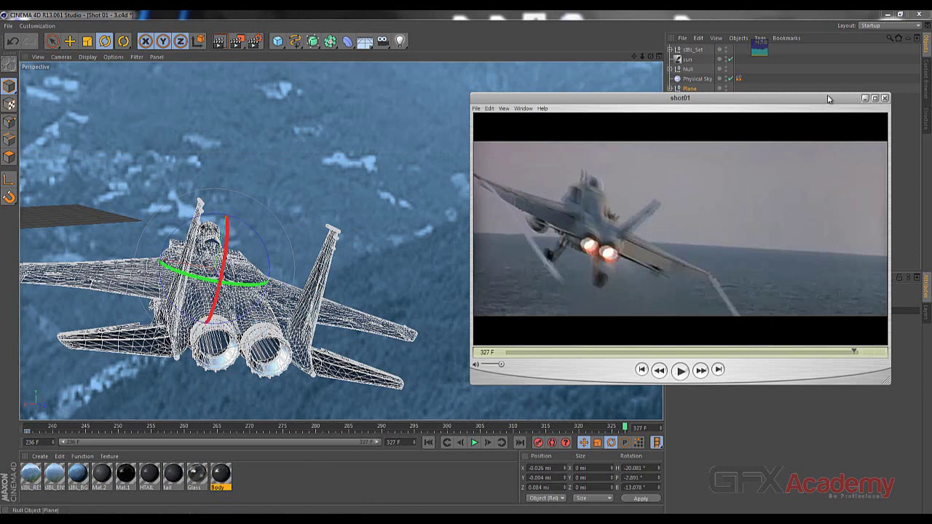
pyautogui.click(867, 99)
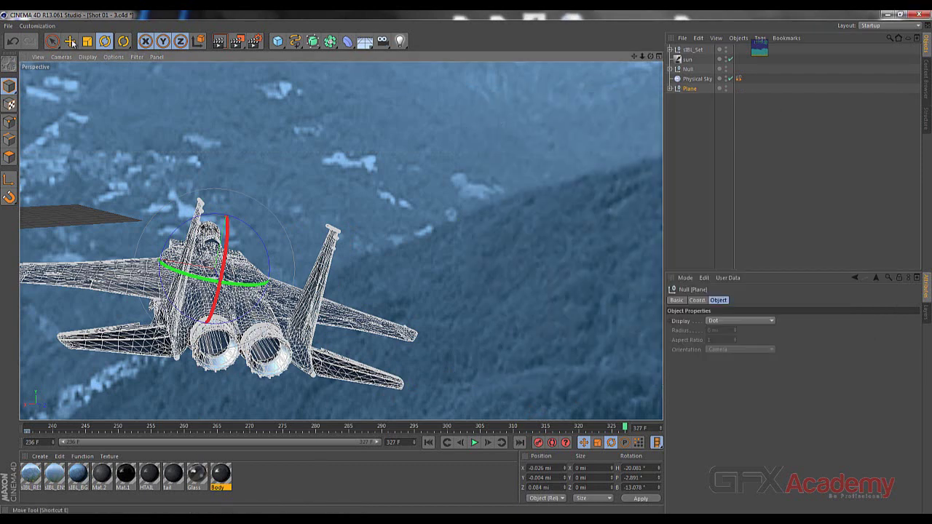
# - Try moving the jet to about X -0.029, Y -0.003 and Z 0.086 mi at frame 327, comparing it with the reference clip
pyautogui.press('e')
pyautogui.moveTo(233, 184); pyautogui.dragTo(236, 170)
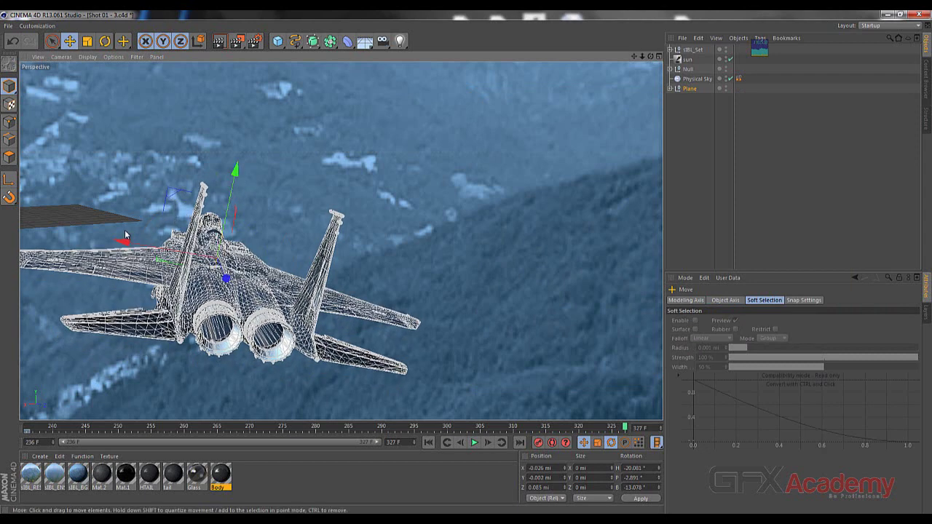
pyautogui.moveTo(126, 242); pyautogui.dragTo(145, 245)
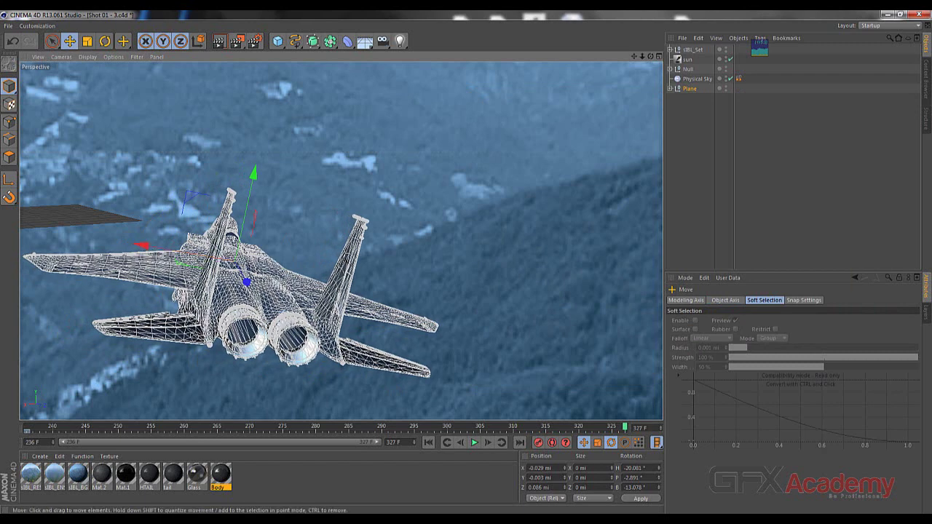
pyautogui.hotkey('alt', 'Tab')
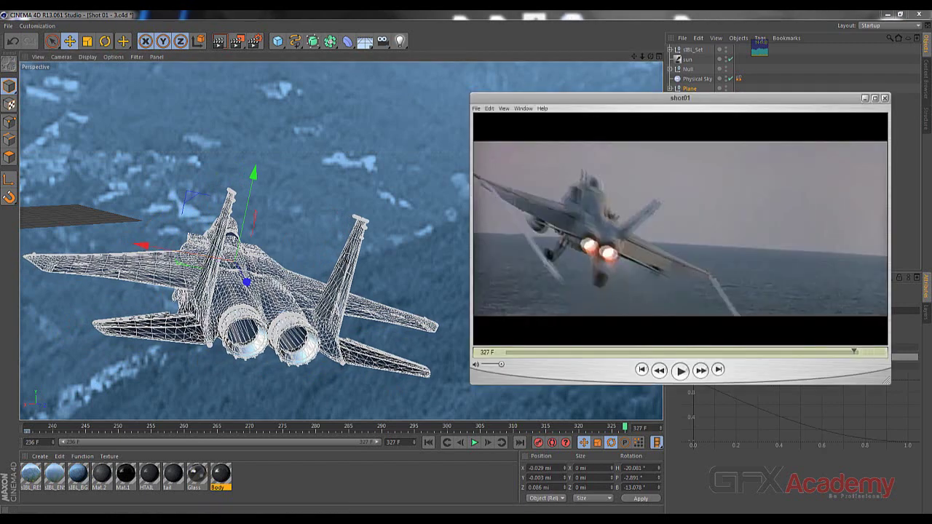
# - Rotate the jet to -16° bank at frame 327 and compare its pose with the reference clip
pyautogui.click(106, 41)
pyautogui.moveTo(189, 225); pyautogui.dragTo(201, 226)
pyautogui.hotkey('alt', 'Tab')
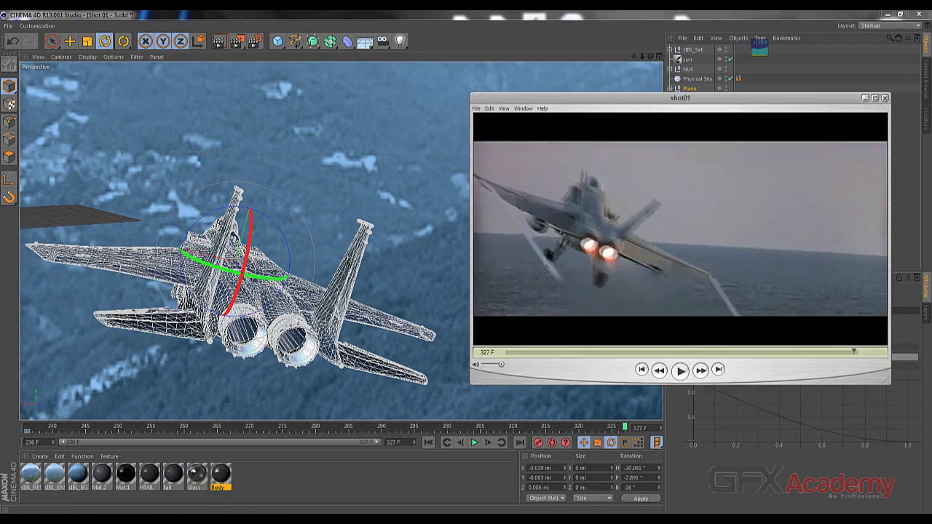
pyautogui.hotkey('alt', 'Tab')
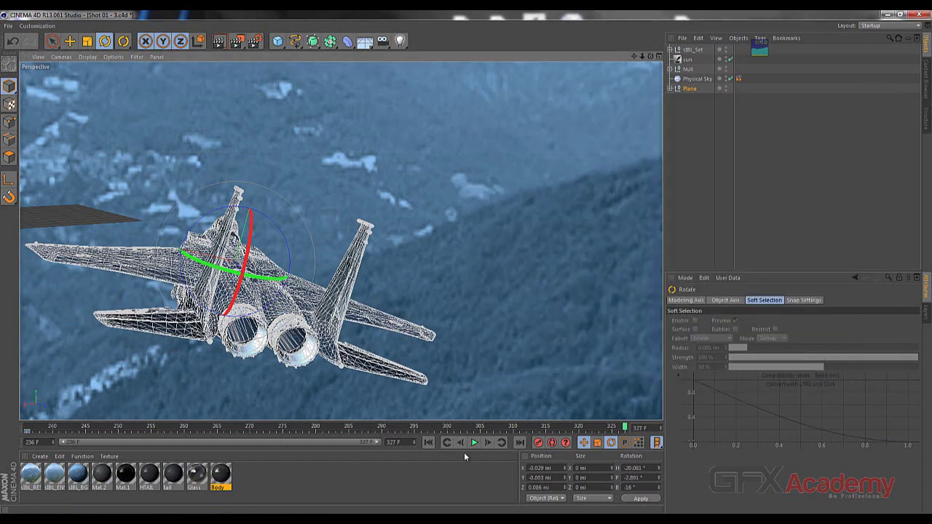
# - Scrub the jet's animation back to frame 240 and open the Plane null's F-curves in the Timeline
pyautogui.click(547, 428)
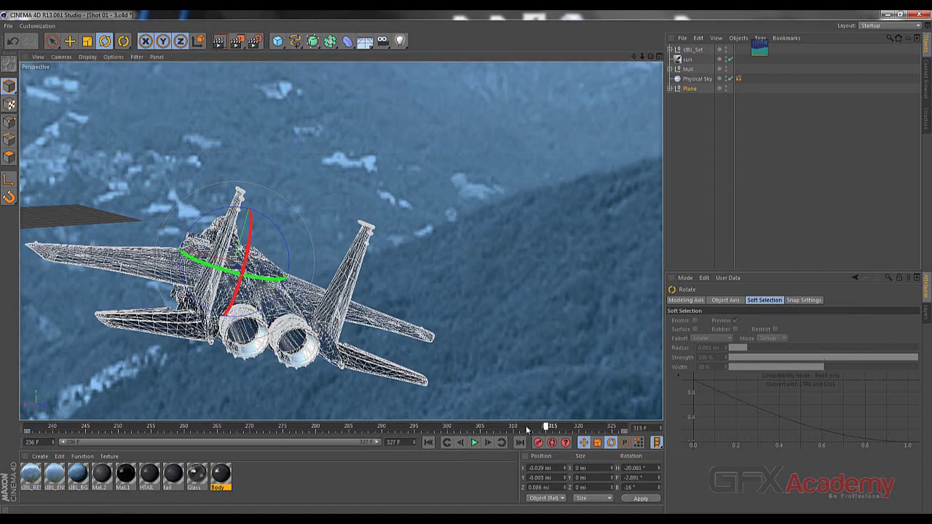
pyautogui.moveTo(527, 430)
pyautogui.mouseDown()
pyautogui.moveTo(33, 432)
pyautogui.moveTo(543, 433)
pyautogui.moveTo(53, 434)
pyautogui.mouseUp()
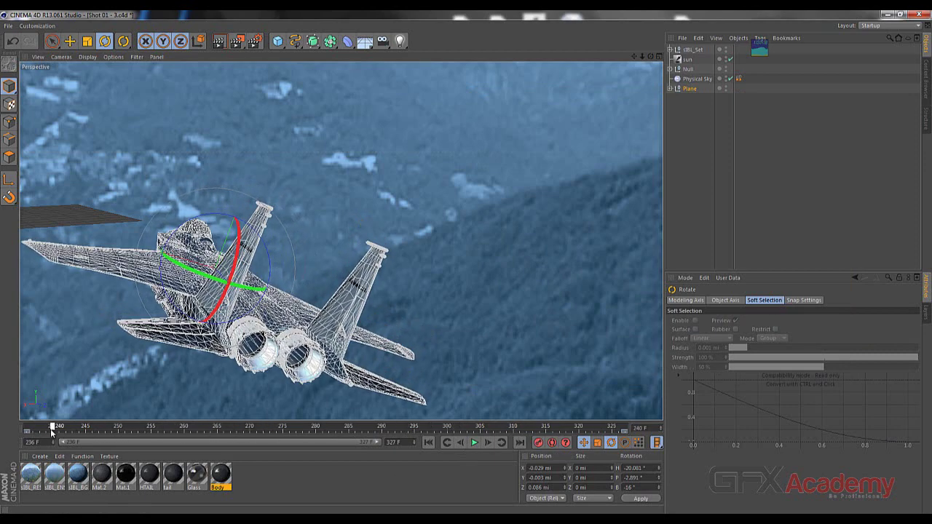
pyautogui.rightClick(299, 307)
pyautogui.click(331, 440)
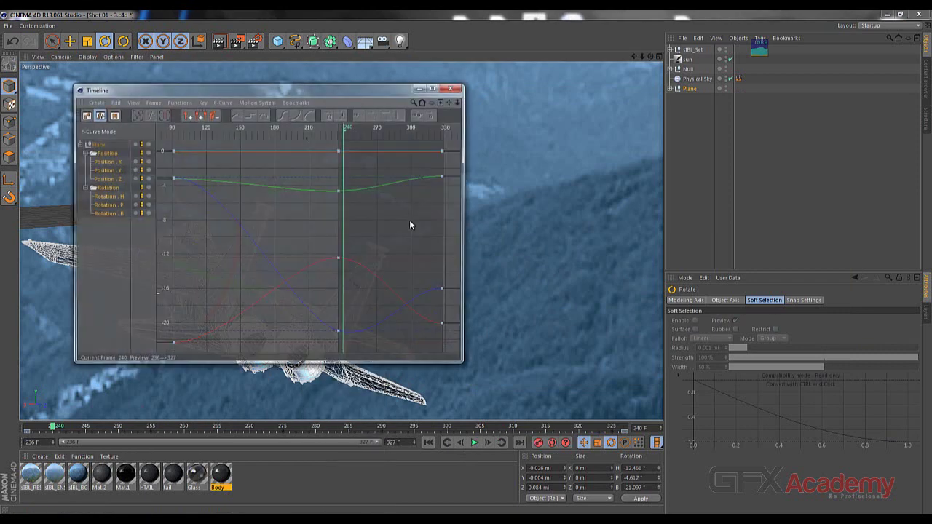
pyautogui.moveTo(311, 91); pyautogui.dragTo(517, 100)
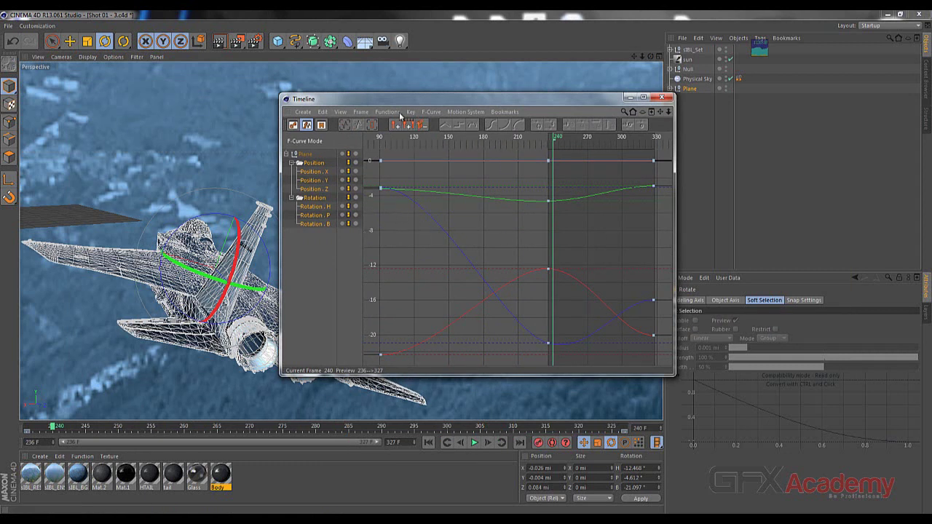
# - Toggle Show All Tracks and inspect the Plane's Position X, Y and Z curves individually
pyautogui.click(430, 113)
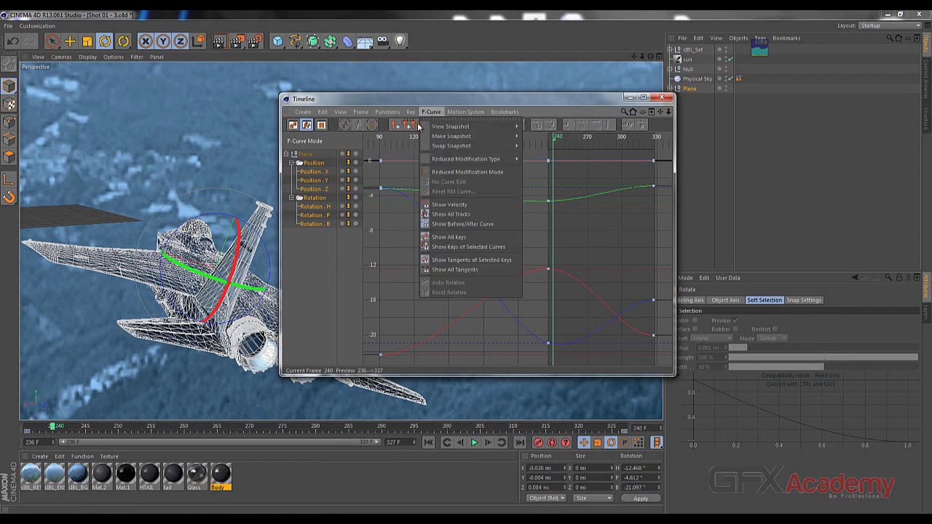
pyautogui.click(450, 215)
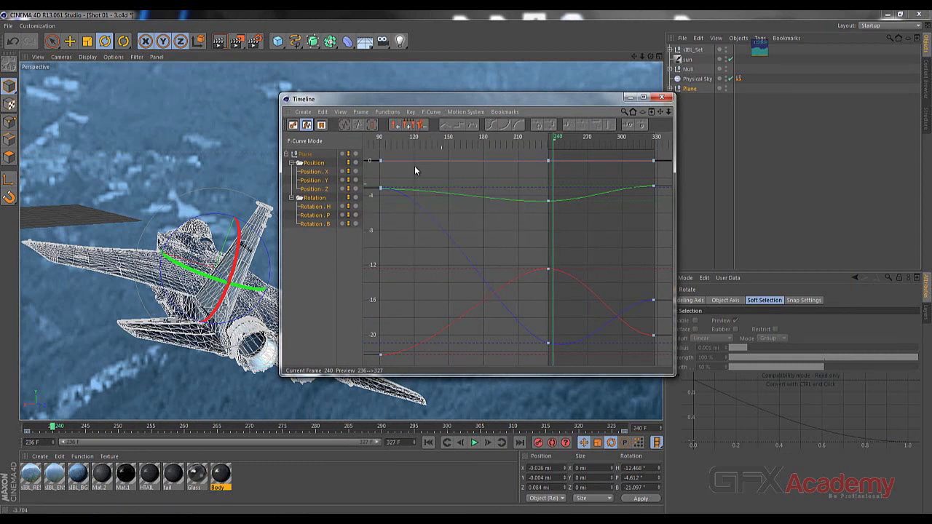
pyautogui.click(316, 174)
pyautogui.click(316, 182)
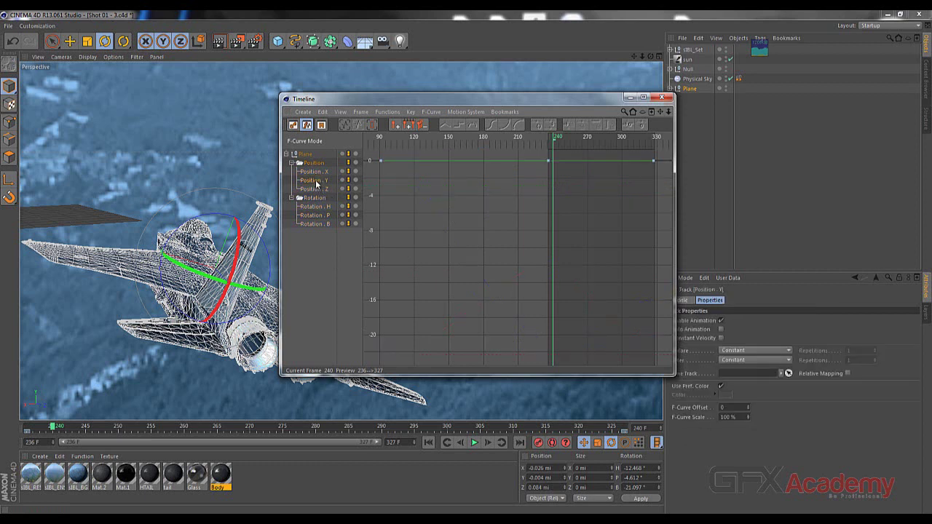
pyautogui.click(315, 190)
pyautogui.click(315, 180)
pyautogui.click(316, 173)
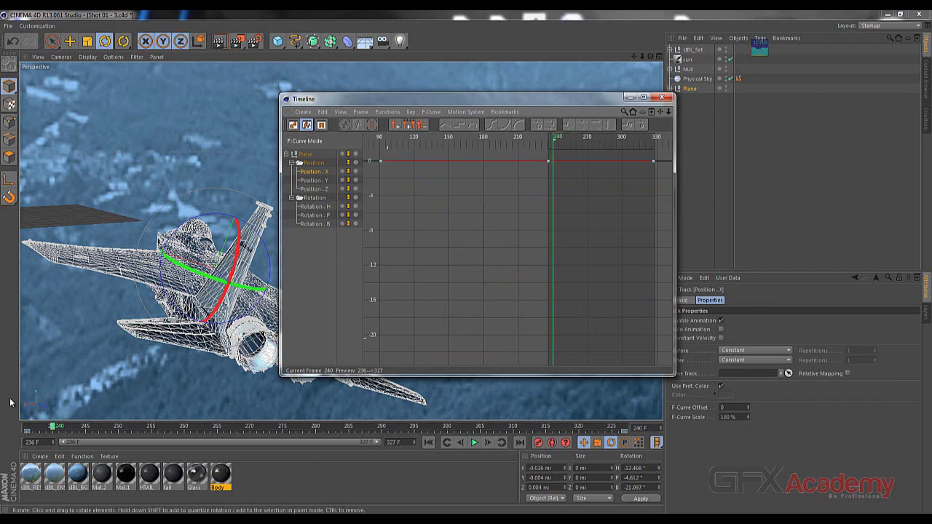
# - At frame 236, delete all keys of the Plane's Position X, Y and Z tracks
pyautogui.moveTo(52, 429); pyautogui.dragTo(26, 427)
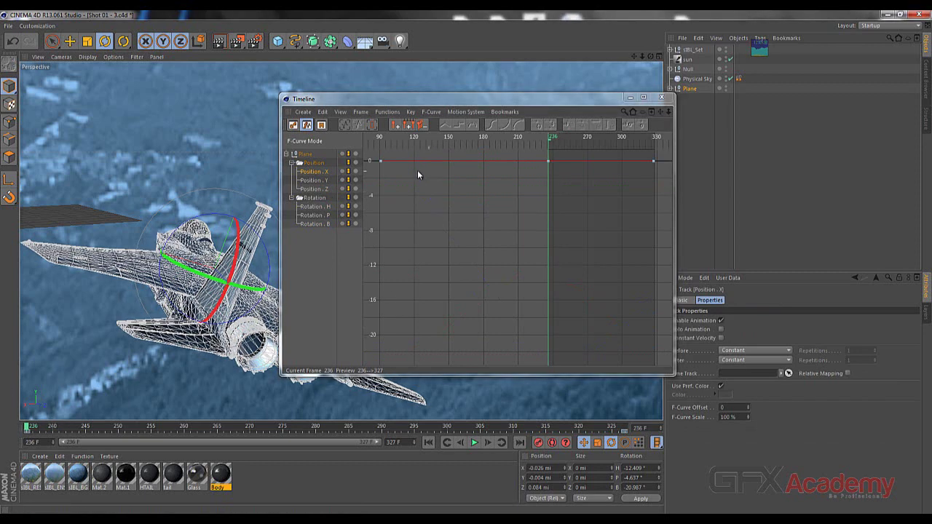
pyautogui.click(314, 189)
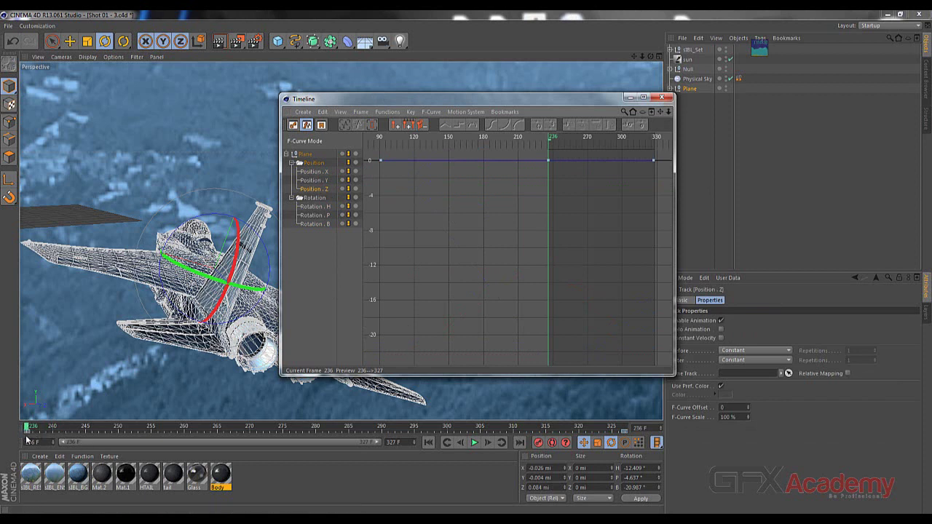
pyautogui.click(324, 172)
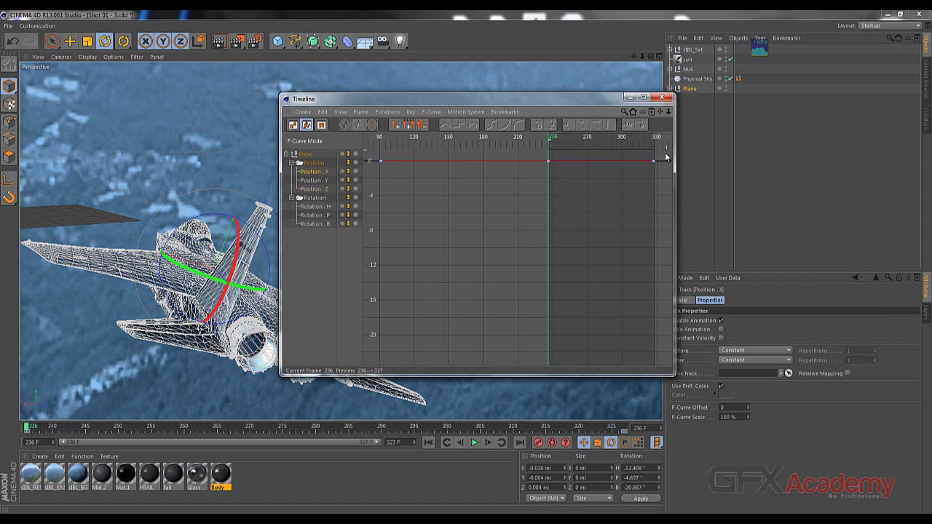
pyautogui.moveTo(664, 155); pyautogui.dragTo(367, 200)
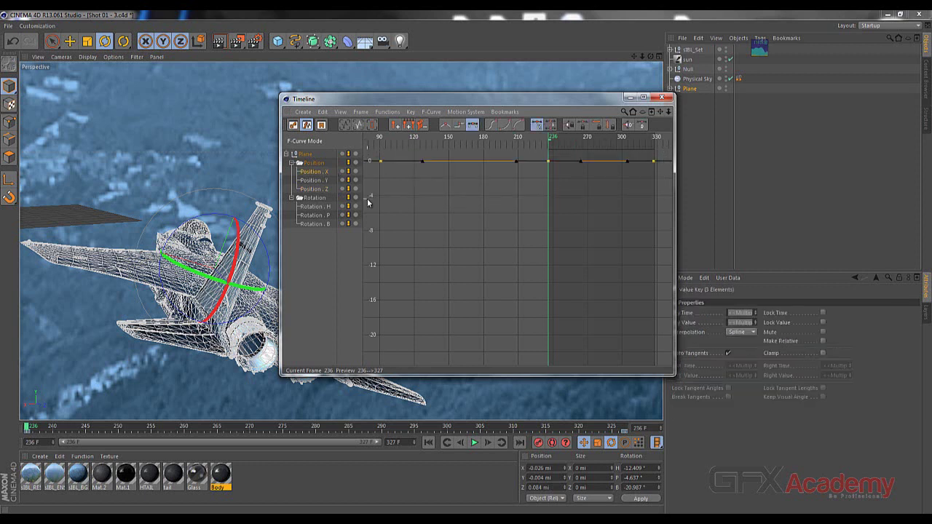
pyautogui.press('Delete')
pyautogui.click(324, 171)
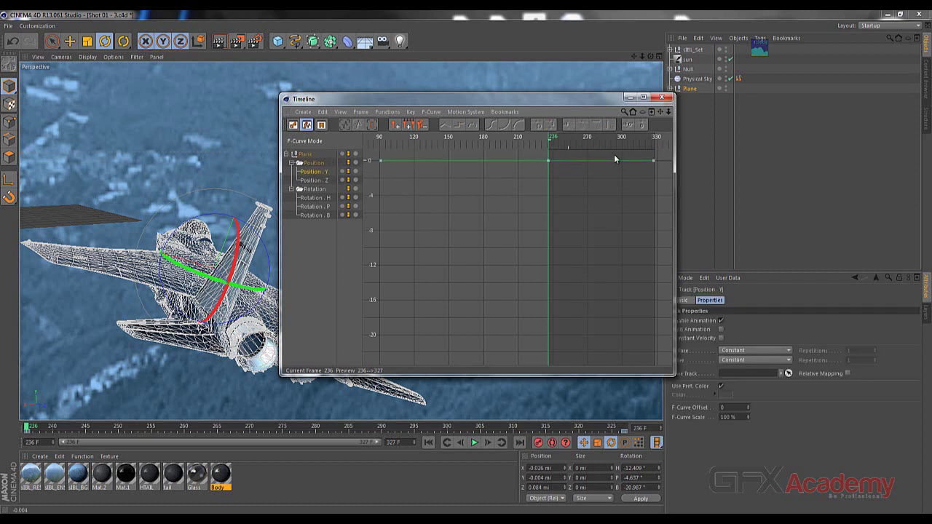
pyautogui.moveTo(667, 159); pyautogui.dragTo(368, 178)
pyautogui.press('Delete')
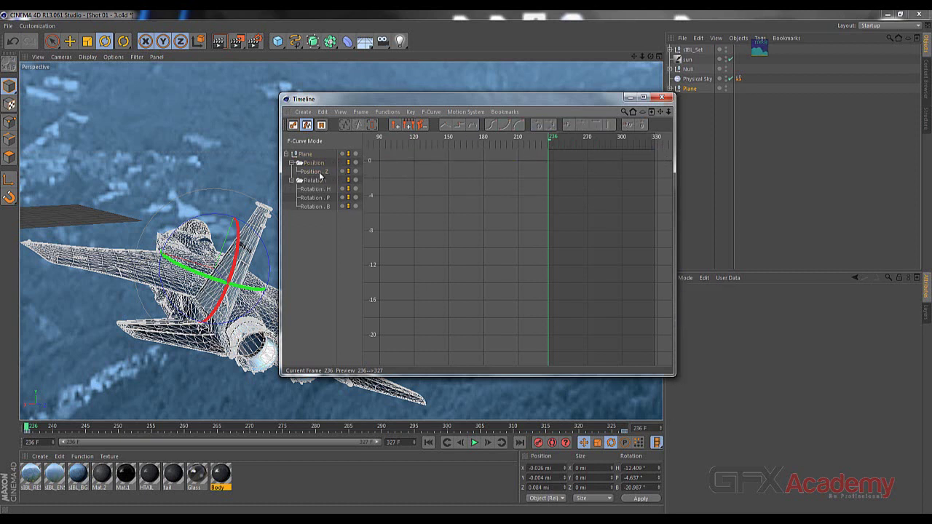
pyautogui.moveTo(659, 155); pyautogui.dragTo(368, 179)
pyautogui.press('Delete')
# - Steepen the Rotation H curve's incoming tangent at the frame 327 key to about -15.15 F and 1.954°
pyautogui.click(315, 171)
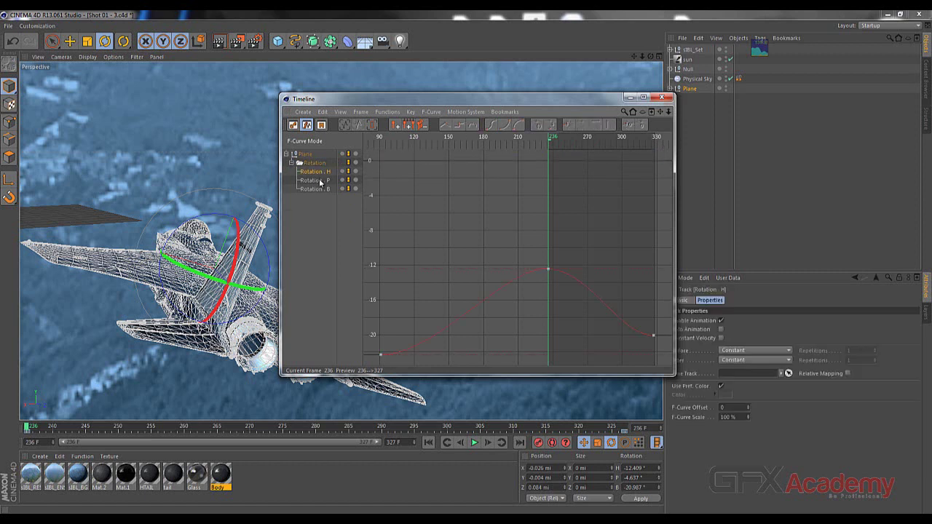
pyautogui.click(319, 180)
pyautogui.click(315, 172)
pyautogui.moveTo(534, 142)
pyautogui.mouseDown()
pyautogui.moveTo(660, 145)
pyautogui.moveTo(546, 152)
pyautogui.moveTo(648, 154)
pyautogui.moveTo(586, 158)
pyautogui.mouseUp()
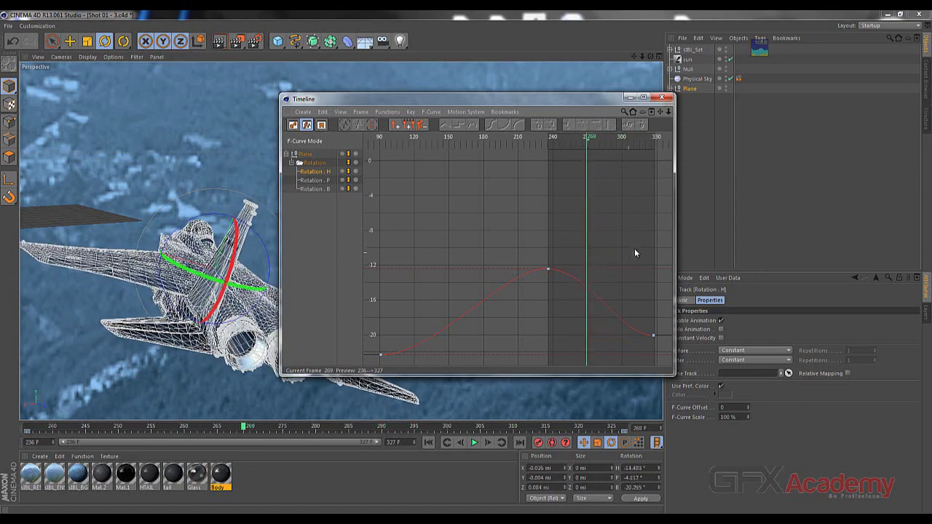
pyautogui.moveTo(662, 328); pyautogui.dragTo(632, 336)
pyautogui.moveTo(635, 325); pyautogui.dragTo(636, 319)
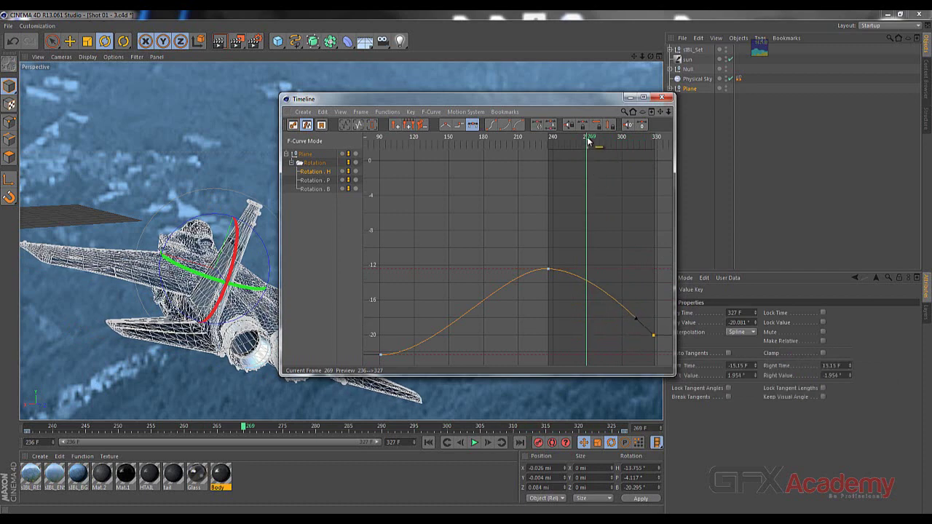
# - Scrub the adjusted rotation to frame 304 and display the Plane's Rotation P curve
pyautogui.moveTo(583, 140)
pyautogui.mouseDown()
pyautogui.moveTo(553, 142)
pyautogui.moveTo(643, 147)
pyautogui.moveTo(547, 150)
pyautogui.moveTo(655, 150)
pyautogui.moveTo(592, 149)
pyautogui.moveTo(627, 150)
pyautogui.mouseUp()
pyautogui.click(323, 181)
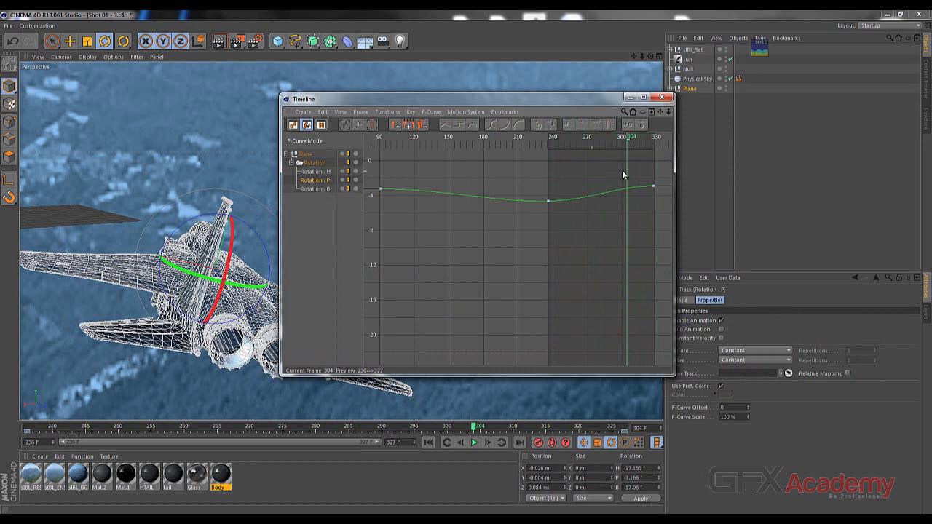
# - Steepen the Rotation P curve's incoming tangent at the frame 327 key to about -22.32 F and -0.726°, and scrub back to frame 271
pyautogui.click(651, 187)
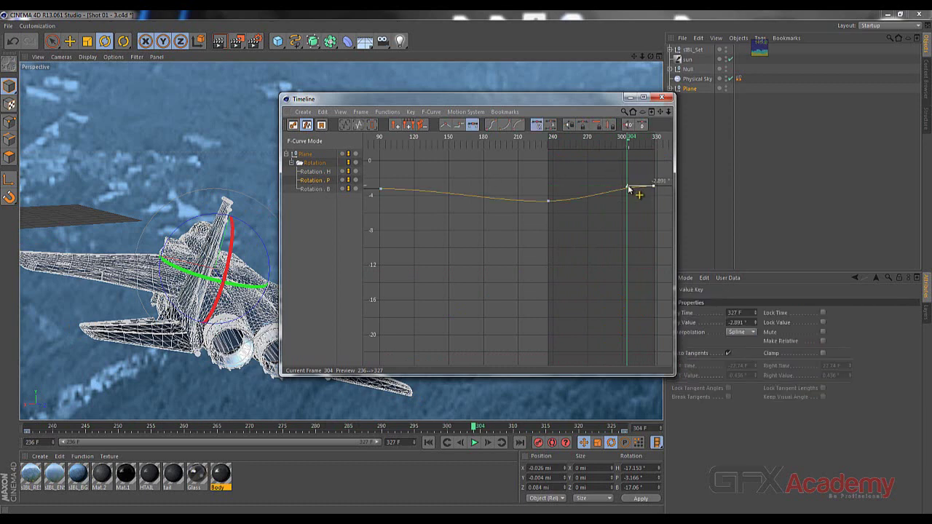
pyautogui.moveTo(630, 191); pyautogui.dragTo(631, 194)
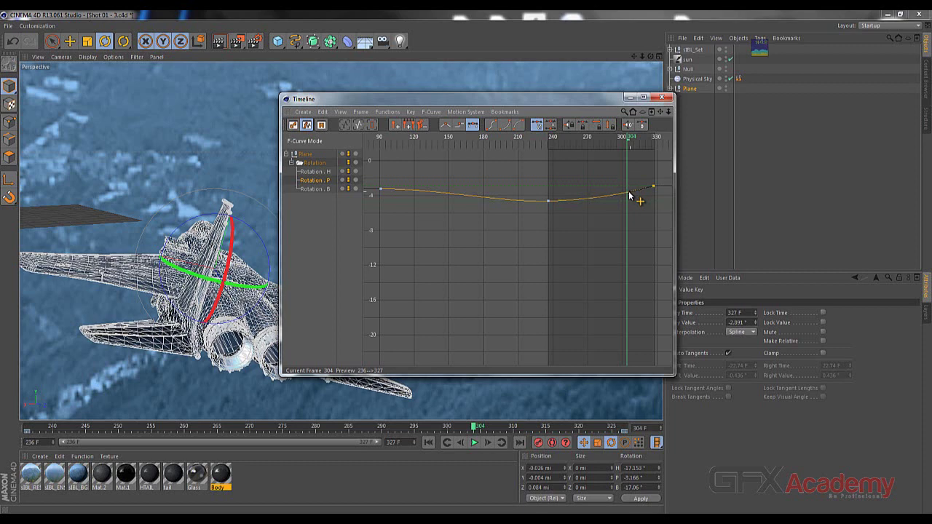
pyautogui.moveTo(630, 192); pyautogui.dragTo(628, 192)
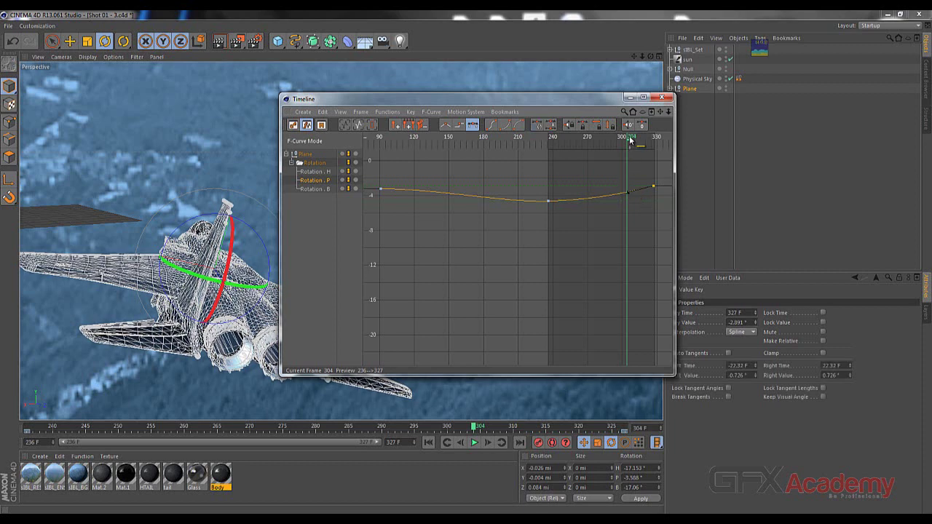
pyautogui.moveTo(628, 139); pyautogui.dragTo(573, 146)
# - Steepen the Rotation B curve's incoming tangent at the frame 327 key to about -14.73 F and -1.563°, and scrub back to frame 246
pyautogui.click(313, 189)
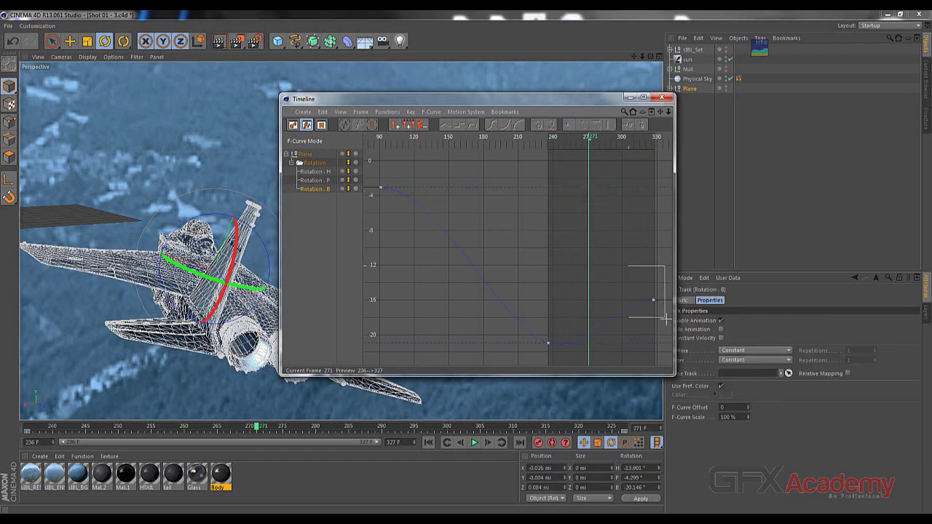
pyautogui.click(653, 300)
pyautogui.moveTo(628, 303)
pyautogui.mouseDown()
pyautogui.moveTo(641, 311)
pyautogui.moveTo(632, 316)
pyautogui.mouseUp()
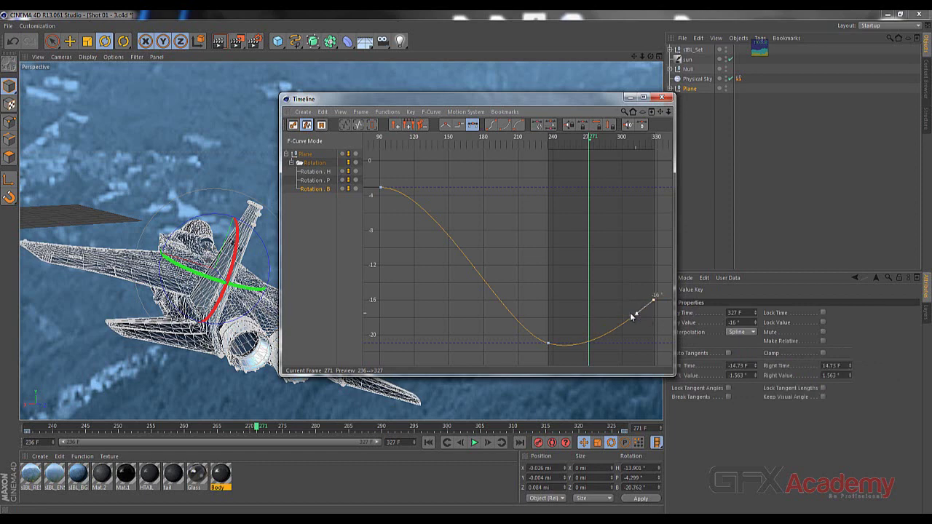
pyautogui.moveTo(591, 139); pyautogui.dragTo(561, 146)
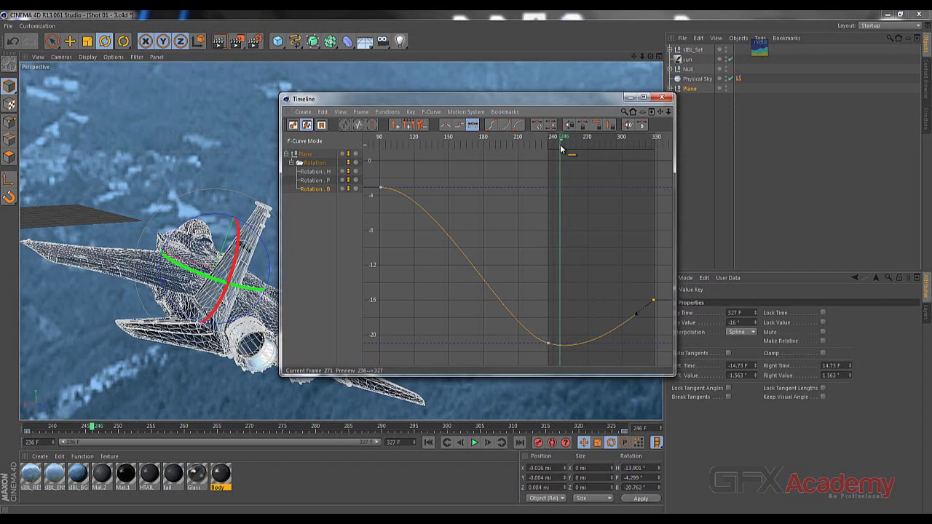
# - Break the Rotation B key's tangents at frame 236, level the outgoing one to about 27.54 F and 0.099°, and scrub the motion
pyautogui.click(549, 344)
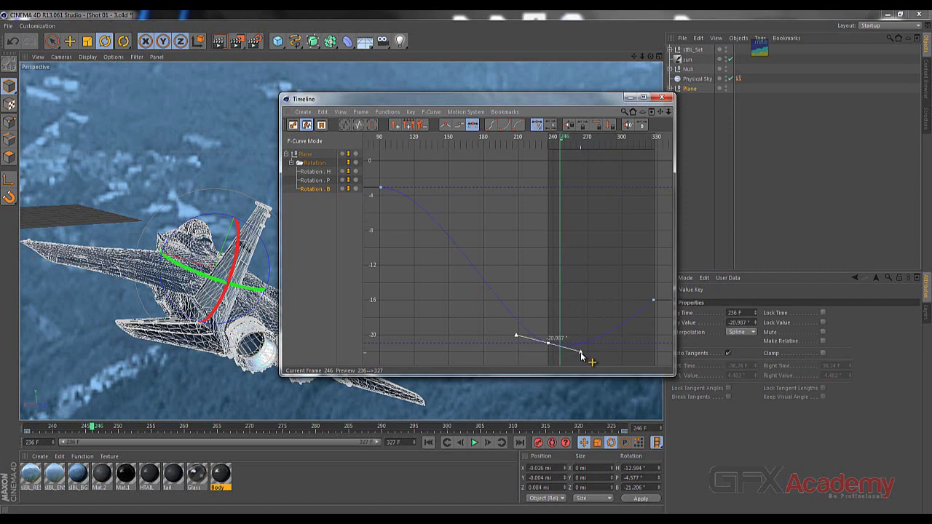
pyautogui.moveTo(582, 354); pyautogui.dragTo(582, 347)
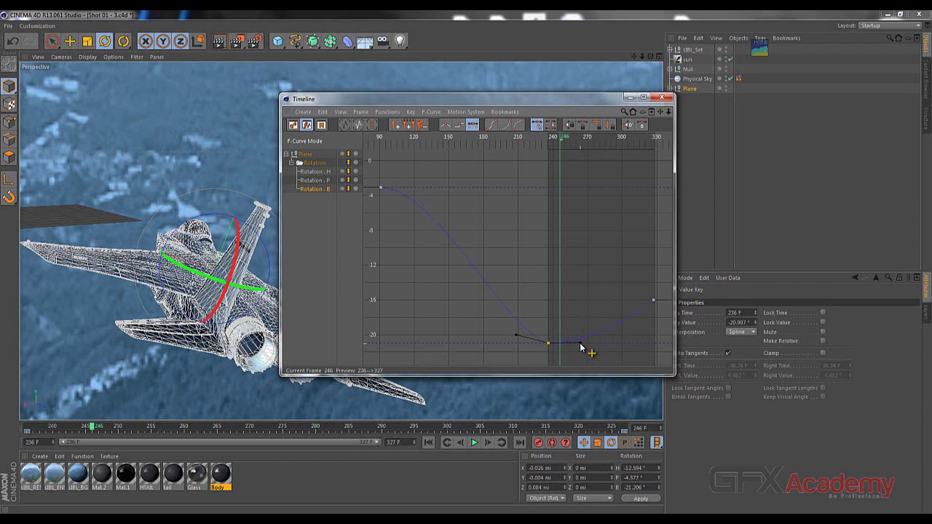
pyautogui.keyDown('shift'); pyautogui.moveTo(580, 344); pyautogui.dragTo(580, 345); pyautogui.keyUp('shift')
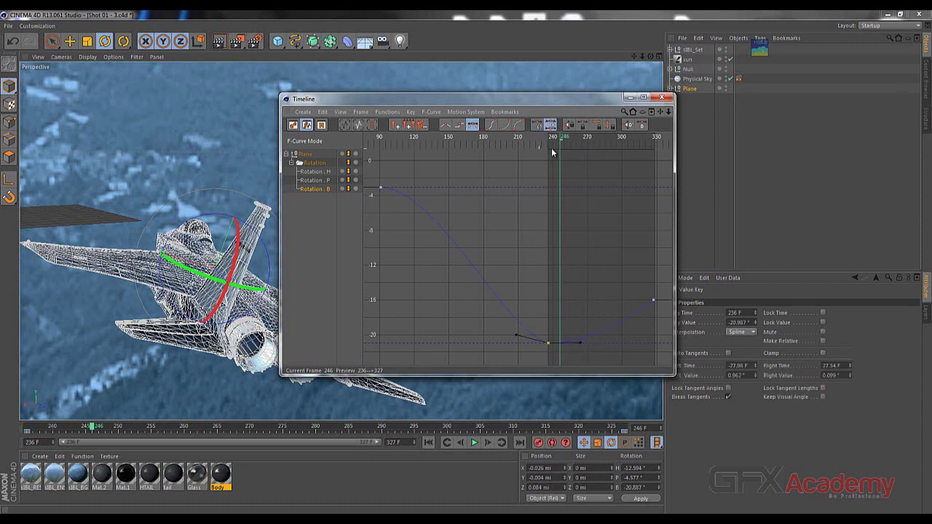
pyautogui.moveTo(562, 143)
pyautogui.mouseDown()
pyautogui.moveTo(610, 141)
pyautogui.moveTo(522, 149)
pyautogui.mouseUp()
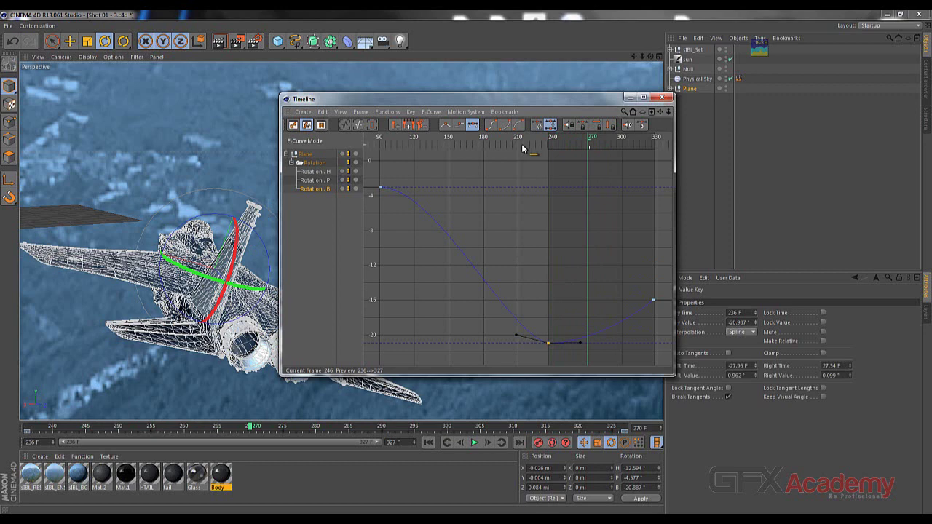
pyautogui.click(581, 345)
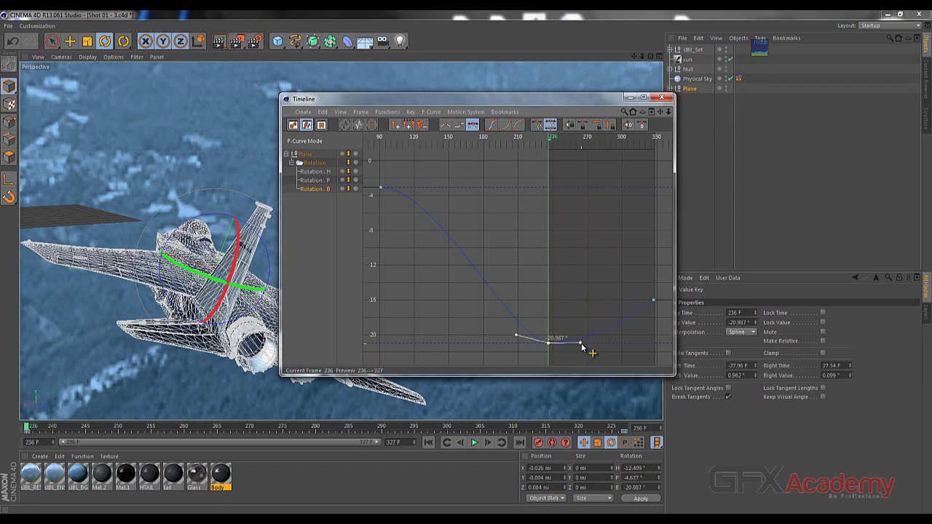
# - Lower the outgoing tangent of the Rotation B key at frame 236 to about 25.44 F and -0.739°, and scrub to frame 272
pyautogui.moveTo(582, 344); pyautogui.dragTo(565, 348)
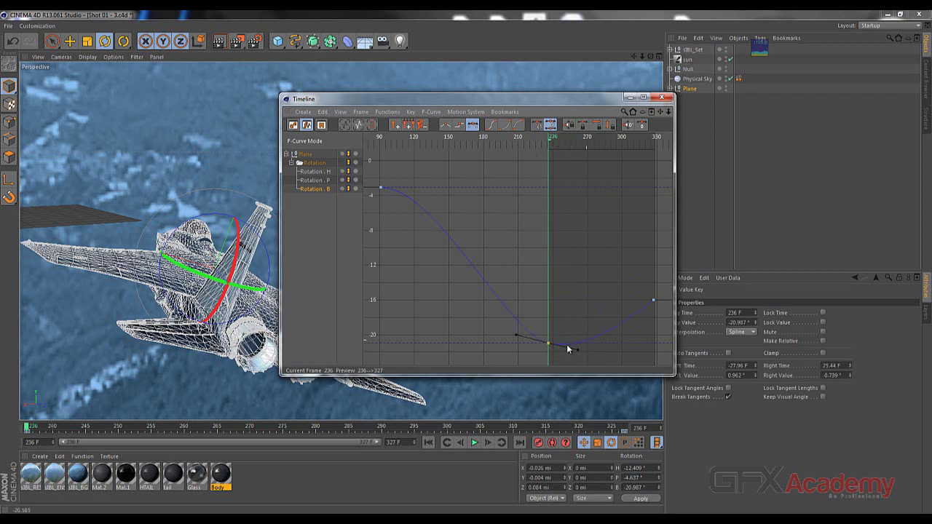
pyautogui.click(547, 342)
pyautogui.click(547, 344)
pyautogui.moveTo(572, 349); pyautogui.dragTo(578, 350)
pyautogui.moveTo(550, 144); pyautogui.dragTo(591, 151)
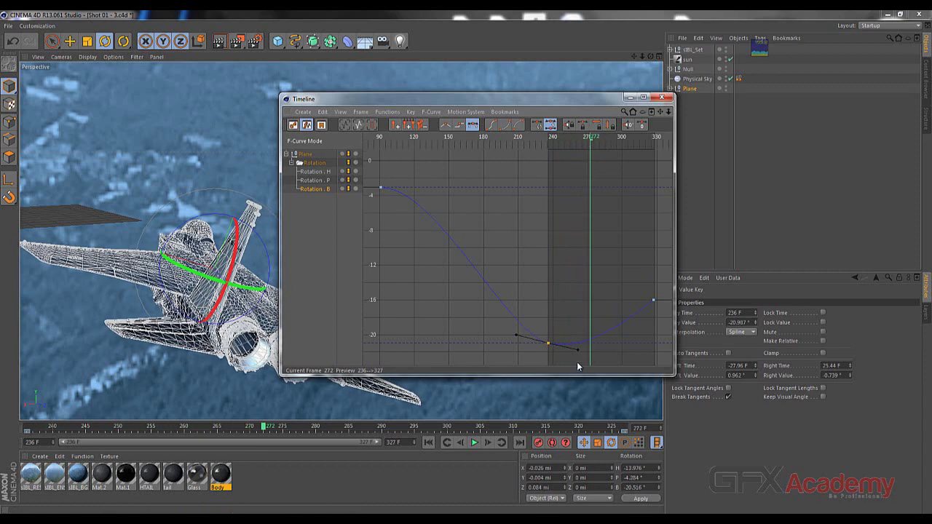
# - Pull the frame 236 Rotation B key's outgoing tangent down to about 23.31 F and -4.59°, and scrub back to frame 236
pyautogui.click(579, 351)
pyautogui.moveTo(579, 353)
pyautogui.mouseDown()
pyautogui.moveTo(577, 364)
pyautogui.moveTo(575, 346)
pyautogui.mouseUp()
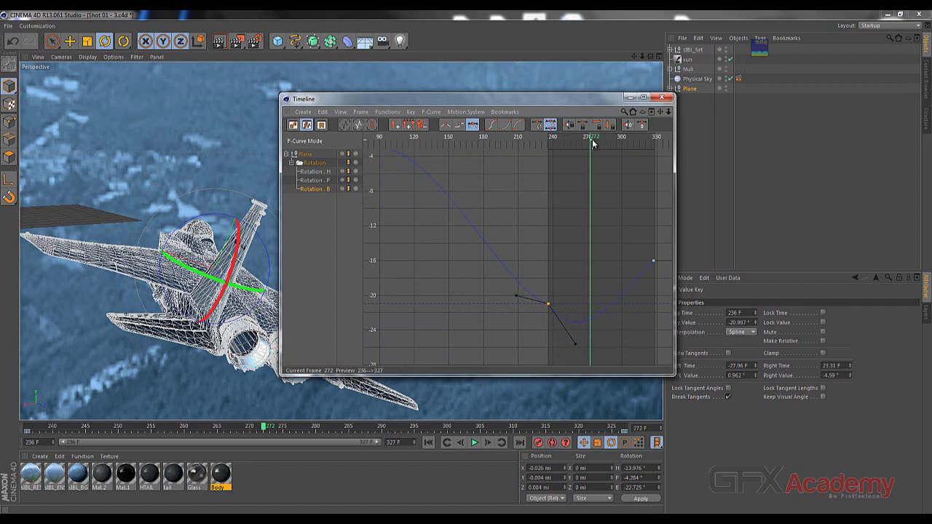
pyautogui.moveTo(593, 143); pyautogui.dragTo(548, 152)
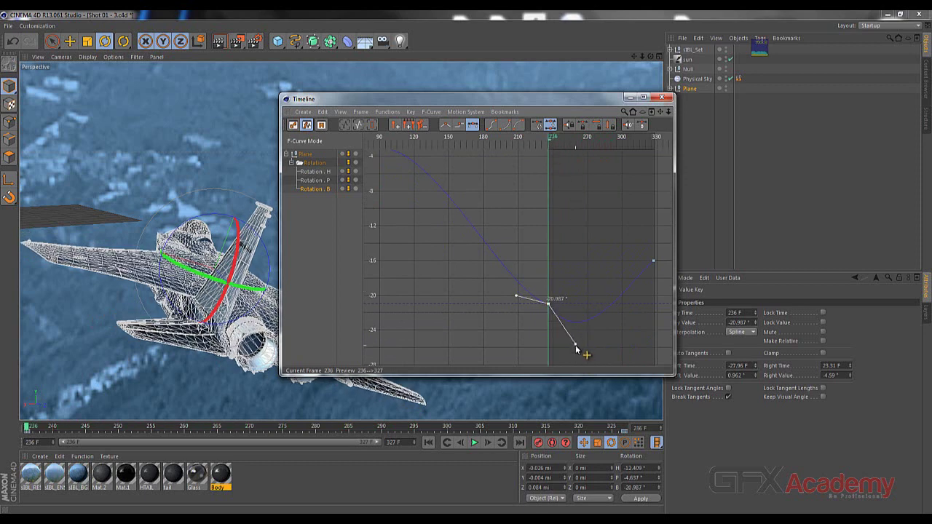
# - Flatten the frame 236 Rotation B key into unbroken tangents of 27.96 F and 0°, and close the Timeline
pyautogui.moveTo(575, 345); pyautogui.dragTo(575, 309)
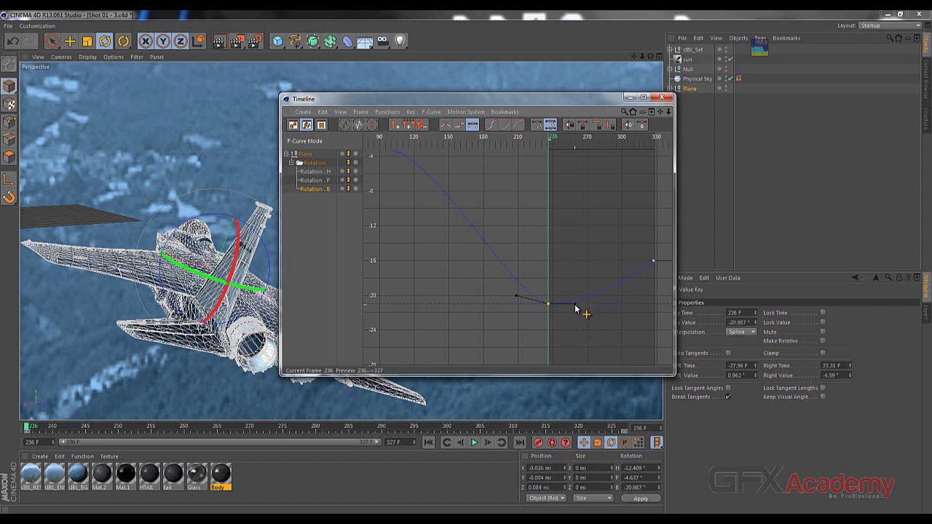
pyautogui.moveTo(575, 309); pyautogui.dragTo(561, 308)
pyautogui.moveTo(569, 306)
pyautogui.click(539, 303)
pyautogui.click(491, 129)
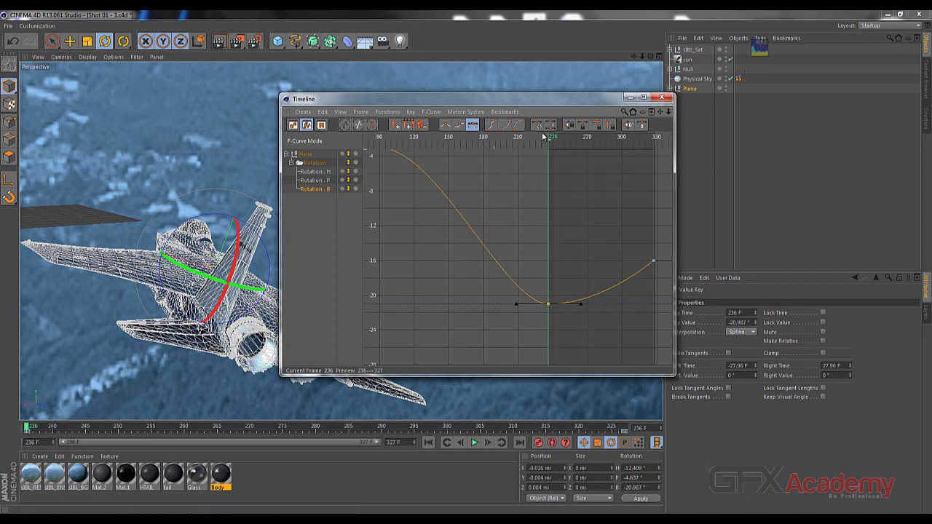
pyautogui.moveTo(553, 143)
pyautogui.mouseDown()
pyautogui.moveTo(563, 142)
pyautogui.moveTo(544, 142)
pyautogui.moveTo(620, 148)
pyautogui.moveTo(528, 152)
pyautogui.moveTo(637, 148)
pyautogui.moveTo(552, 148)
pyautogui.mouseUp()
pyautogui.click(661, 97)
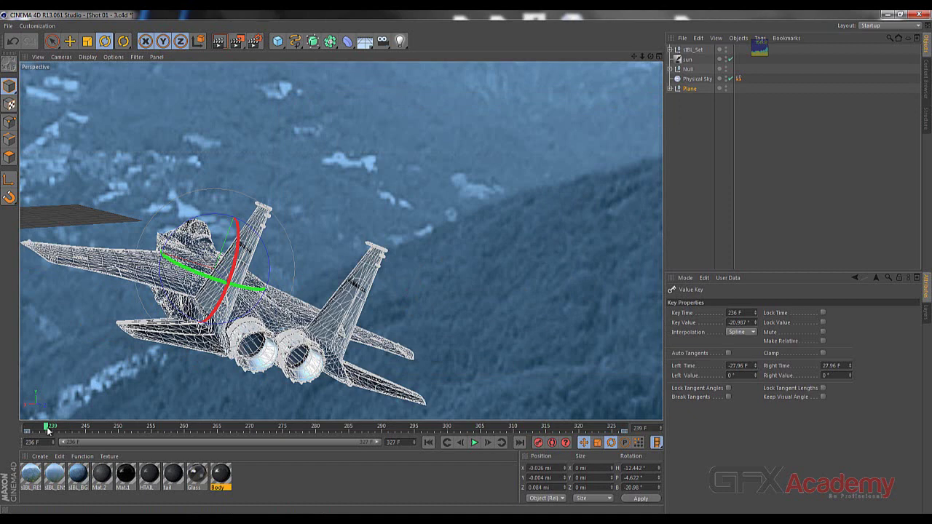
# - Scrub the shot to frame 293, select the Null to show the jet shaded, and play back the animation
pyautogui.moveTo(48, 431); pyautogui.dragTo(402, 430)
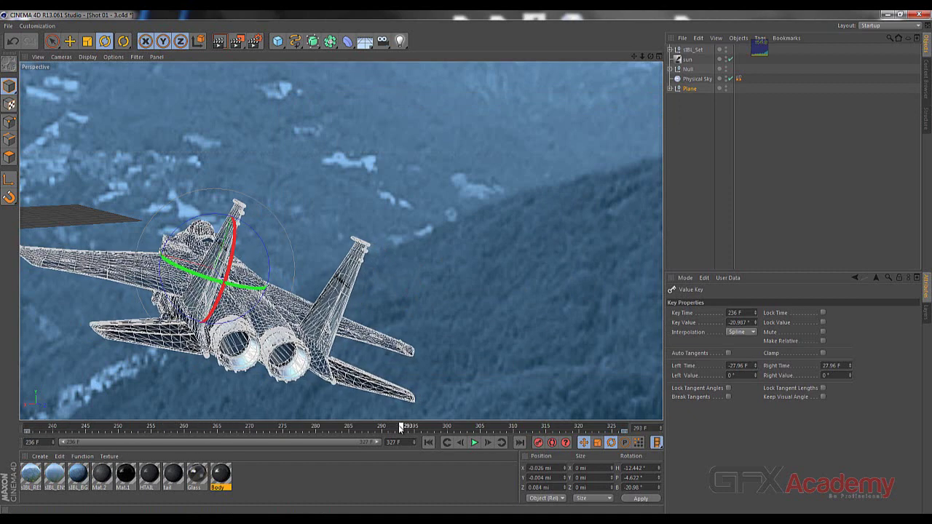
pyautogui.click(689, 70)
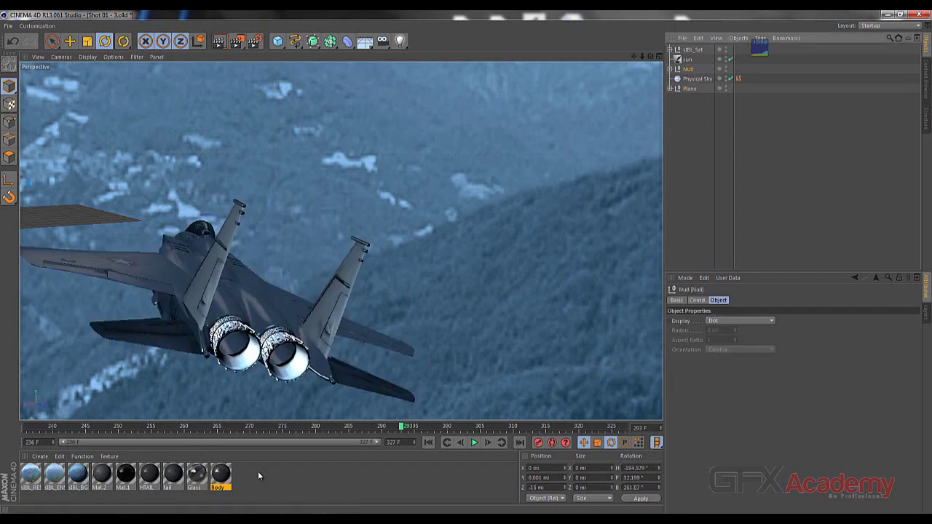
pyautogui.click(474, 443)
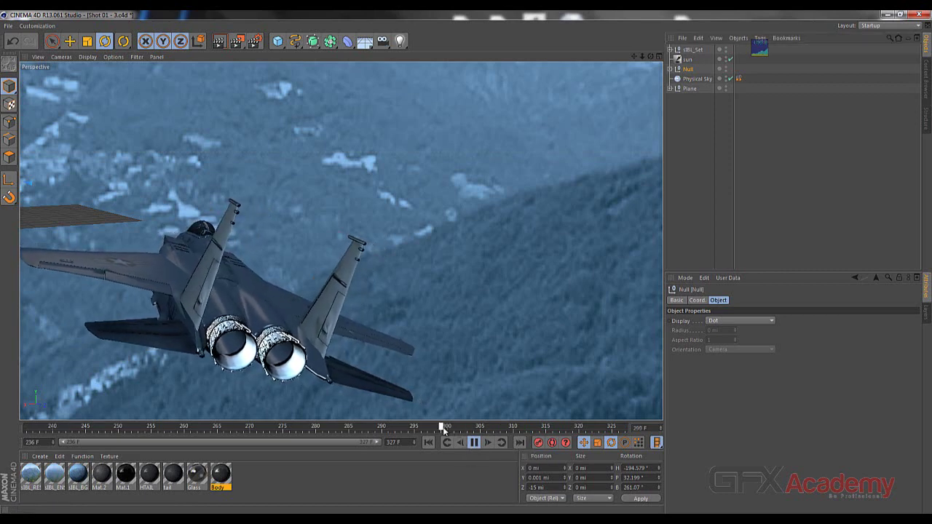
pyautogui.click(475, 442)
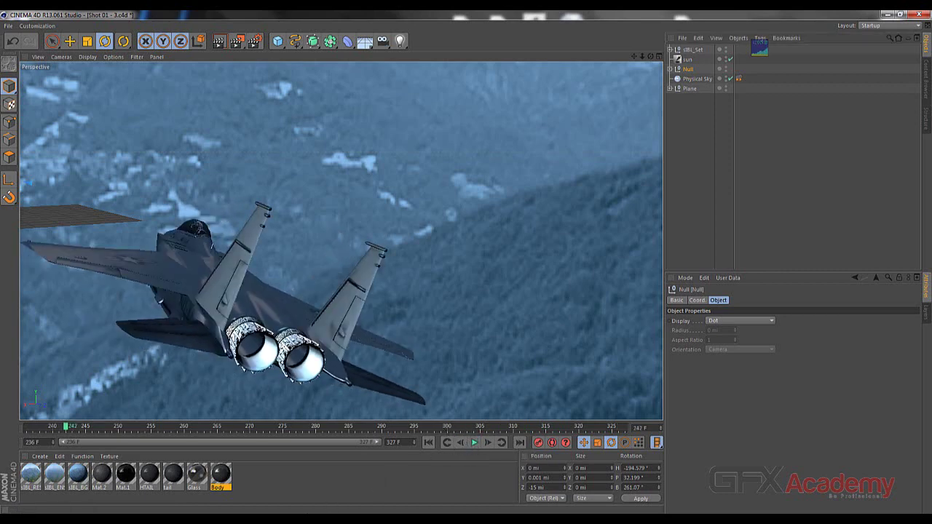
# - Compare the jet's pose at frame 327 with the shot01 reference clip, and minimize the clip
pyautogui.hotkey('alt', 'Tab')
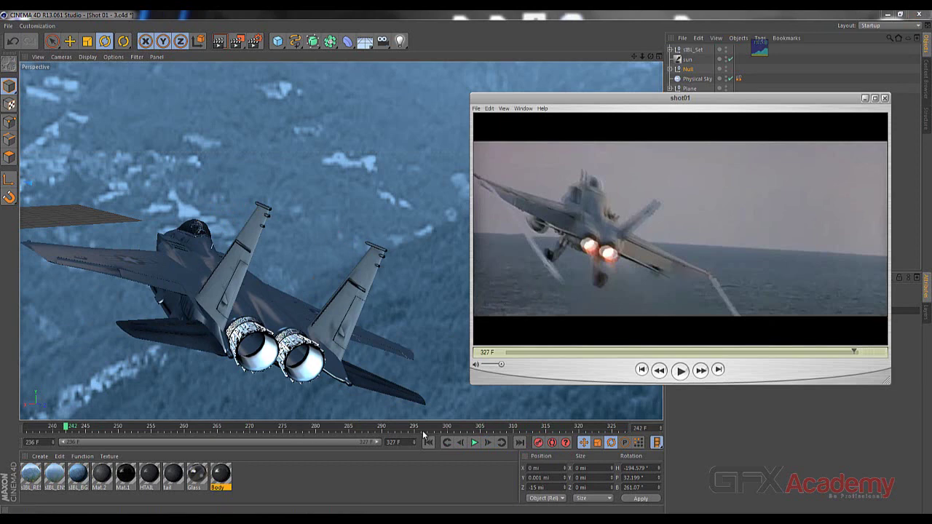
pyautogui.moveTo(447, 431); pyautogui.dragTo(641, 430)
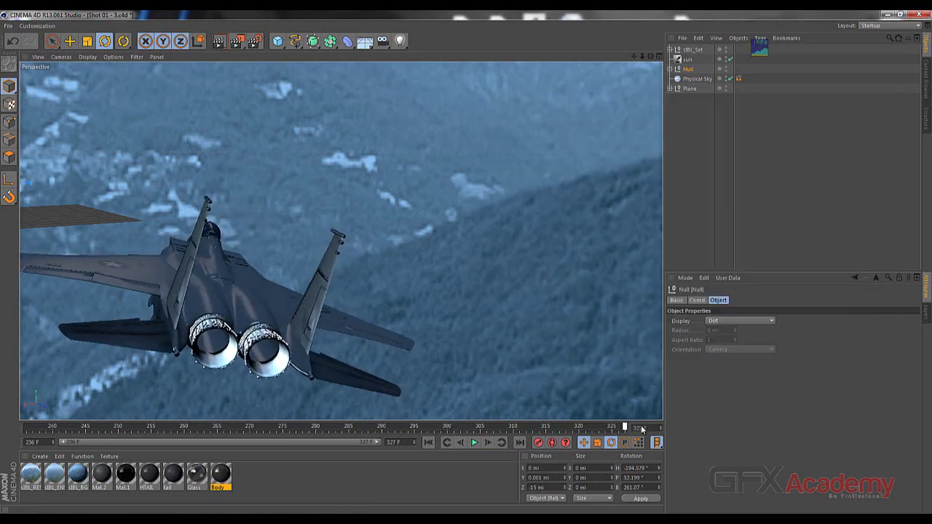
pyautogui.hotkey('alt', 'Tab')
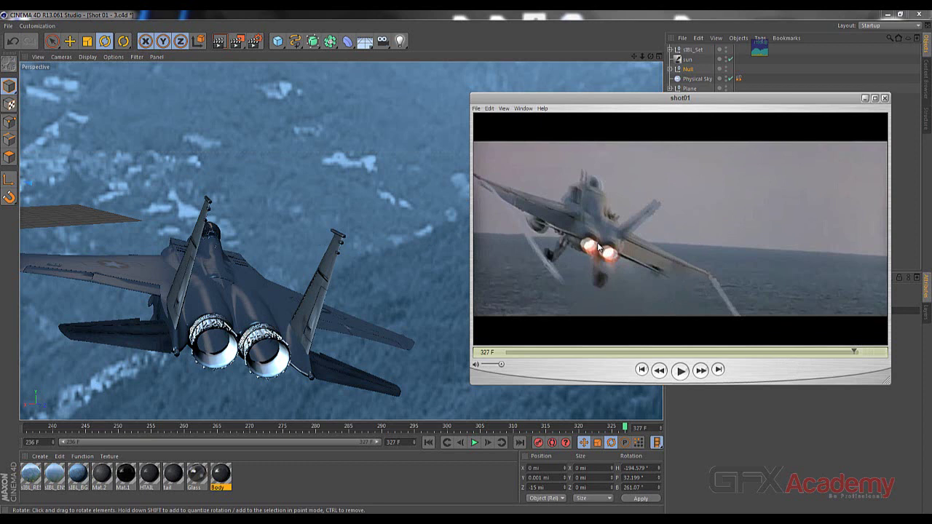
pyautogui.click(865, 99)
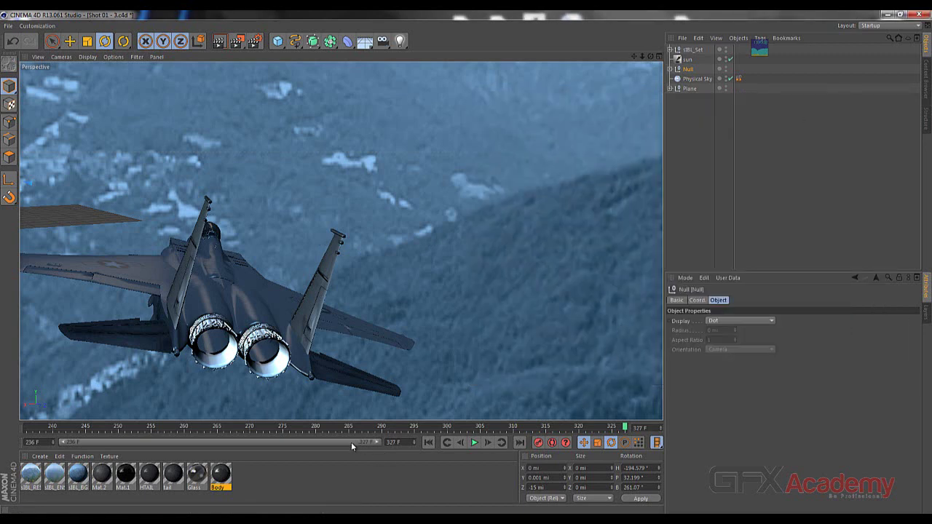
# - At frame 327, move the Plane up and sideways to about X -0.029 mi and Y 0.002 mi, and record a keyframe
pyautogui.click(690, 89)
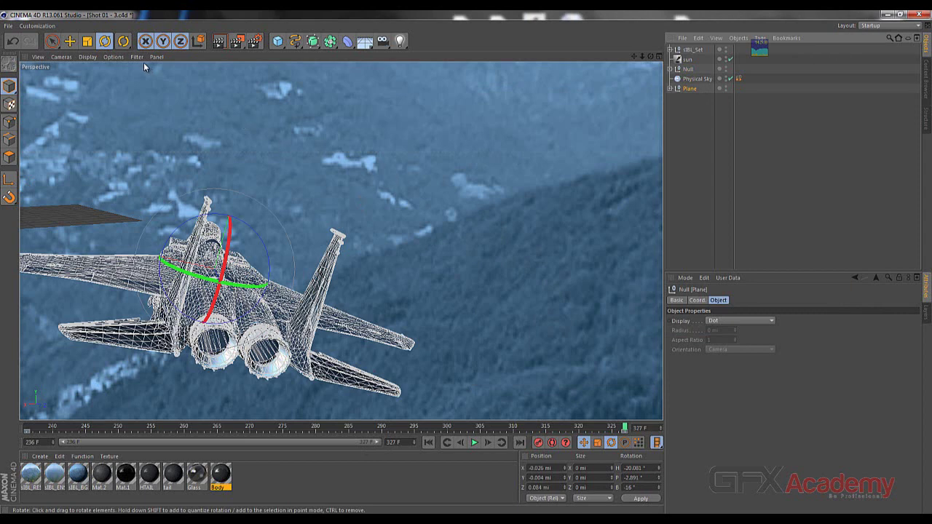
pyautogui.click(69, 42)
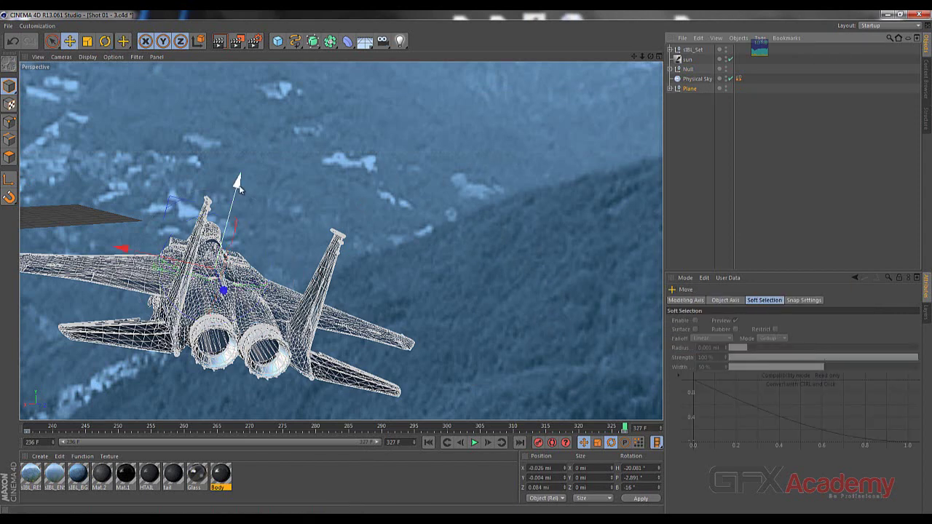
pyautogui.moveTo(238, 186); pyautogui.dragTo(257, 156)
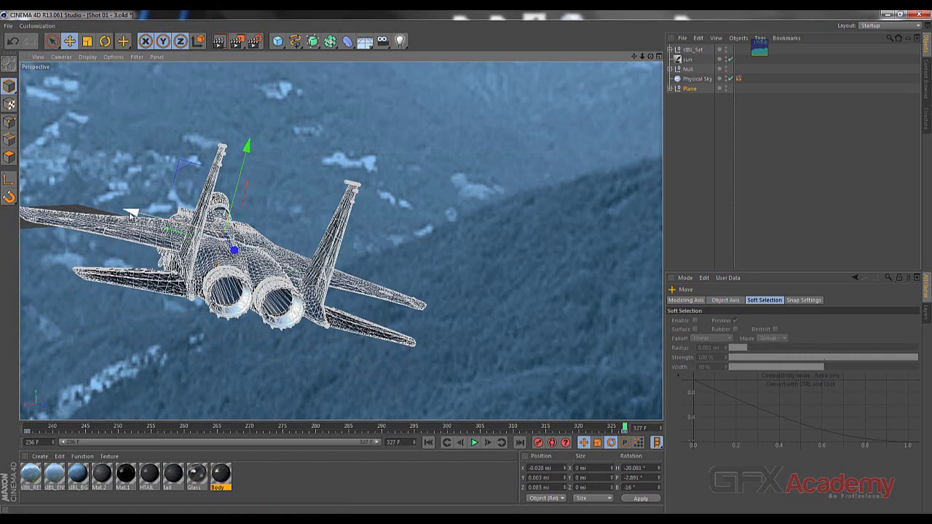
pyautogui.moveTo(131, 213); pyautogui.dragTo(143, 215)
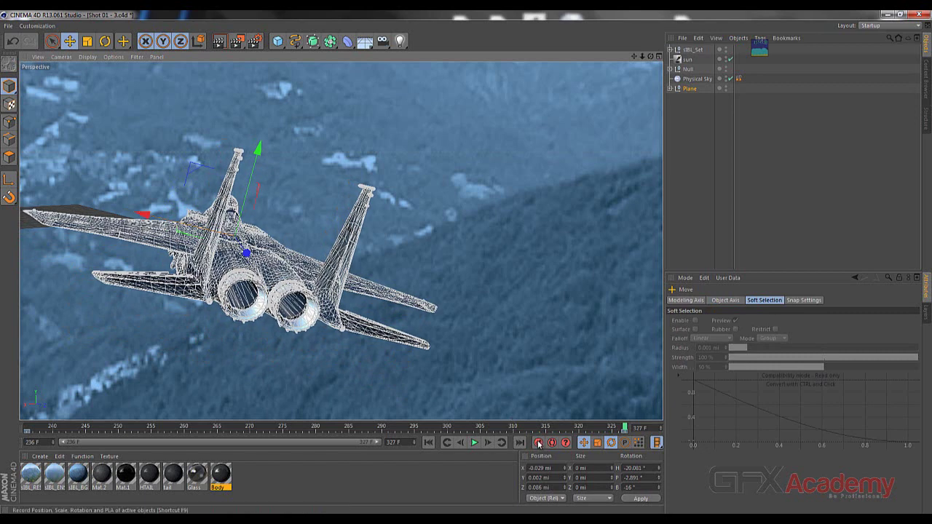
pyautogui.click(538, 444)
# - Scrub the new motion, undo the recorded keyframe, and return to frame 327 with rotation recording switched off
pyautogui.moveTo(185, 431); pyautogui.dragTo(100, 433)
pyautogui.click(443, 427)
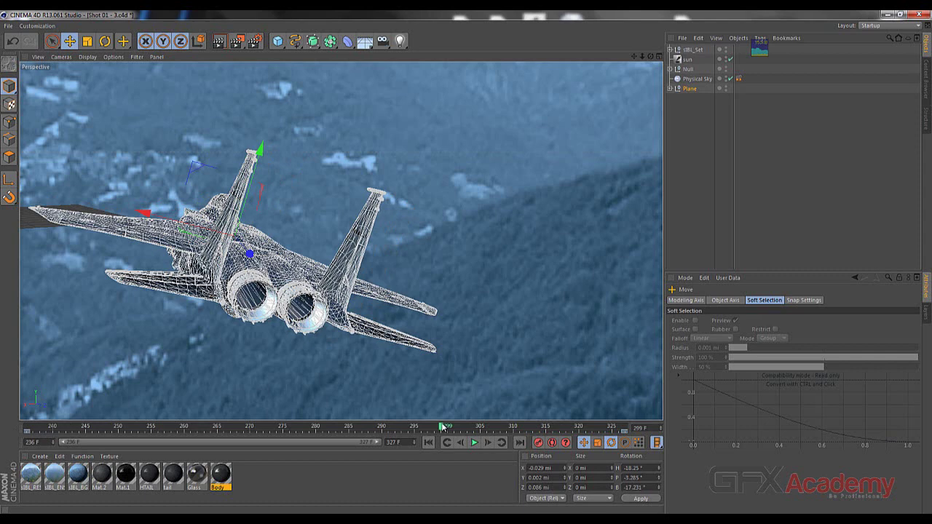
pyautogui.hotkey('ctrl', 'z')
pyautogui.moveTo(441, 430); pyautogui.dragTo(625, 430)
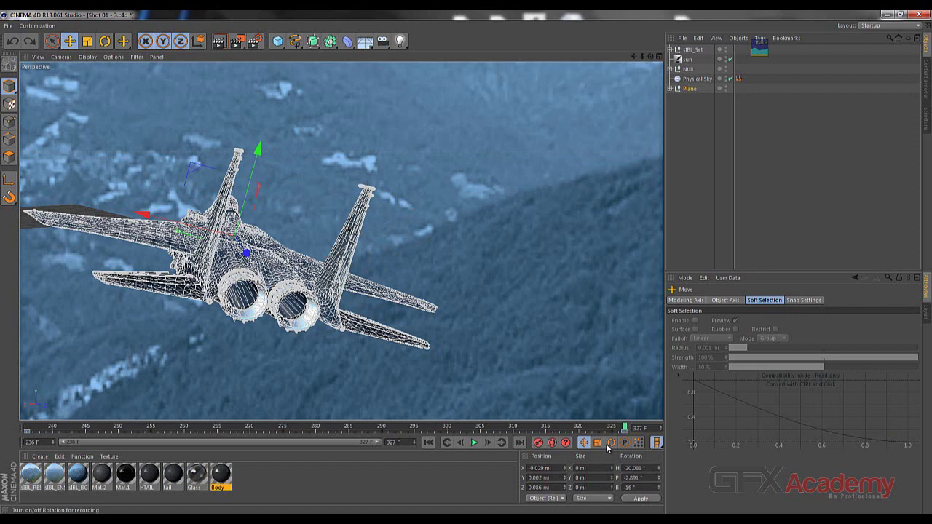
# - Raise the Plane to about X -0.03 mi and Y 0.003 mi at frame 327, and scrub back to frame 236
pyautogui.moveTo(259, 153); pyautogui.dragTo(259, 143)
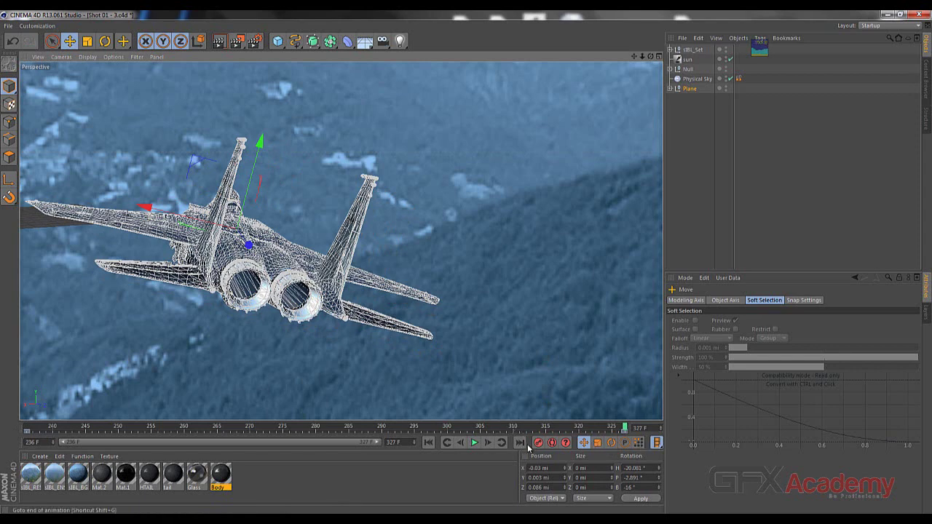
pyautogui.click(618, 428)
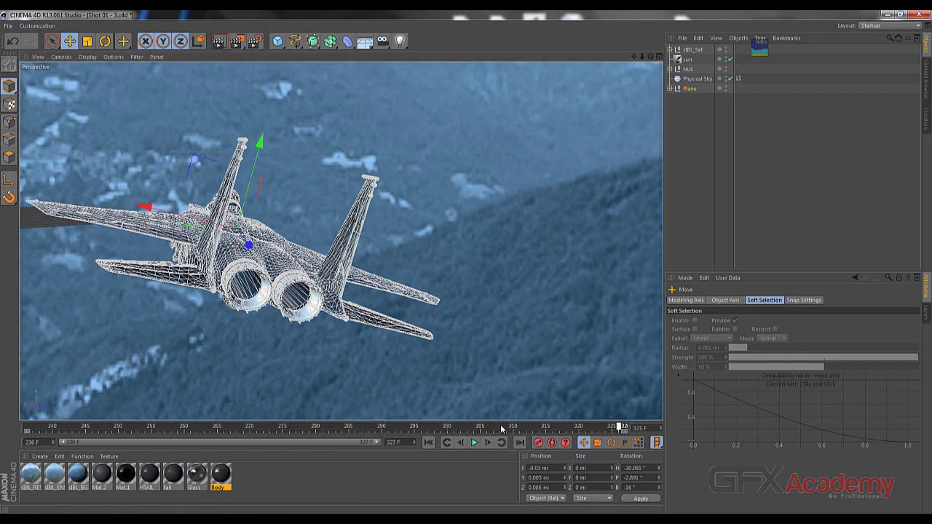
pyautogui.moveTo(501, 429); pyautogui.dragTo(26, 427)
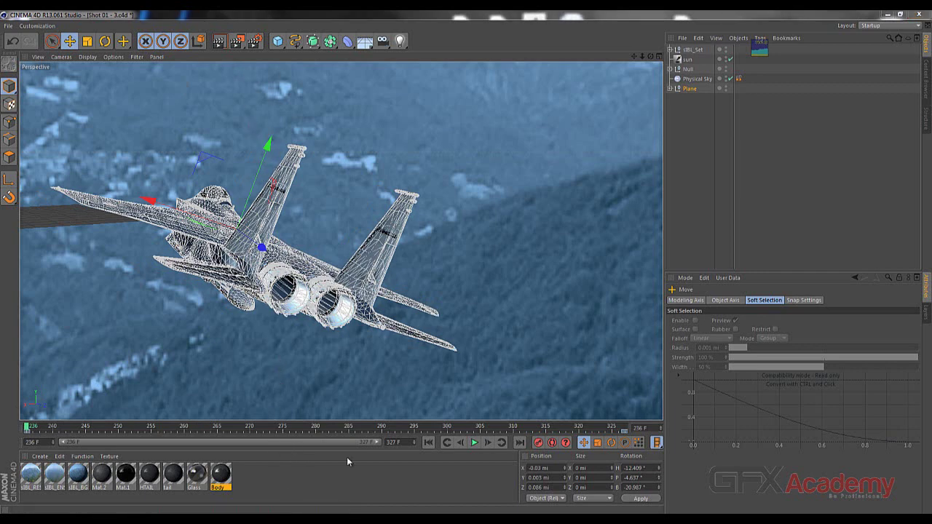
# - Play the shot01 reference clip around frame 250, check the jet's pose at frame 236, and minimize the clip
pyautogui.hotkey('alt', 'Tab')
pyautogui.click(774, 353)
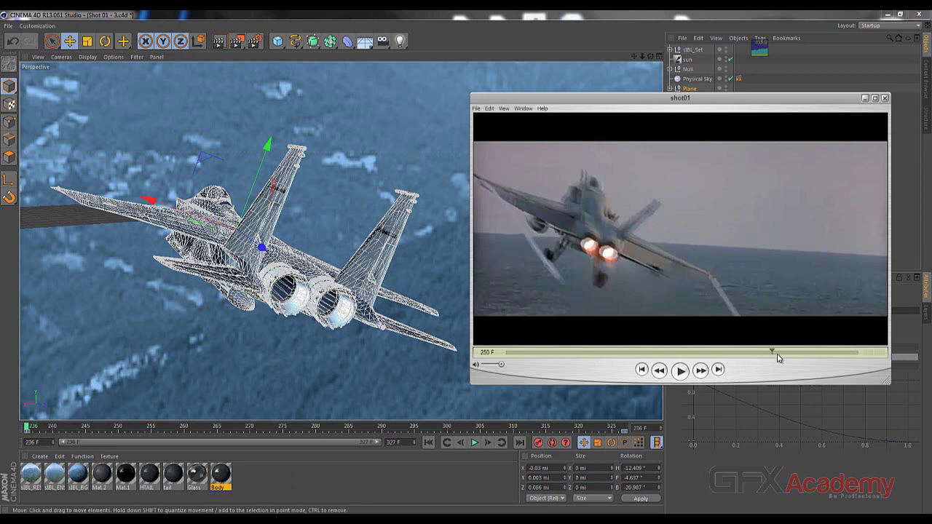
pyautogui.click(681, 372)
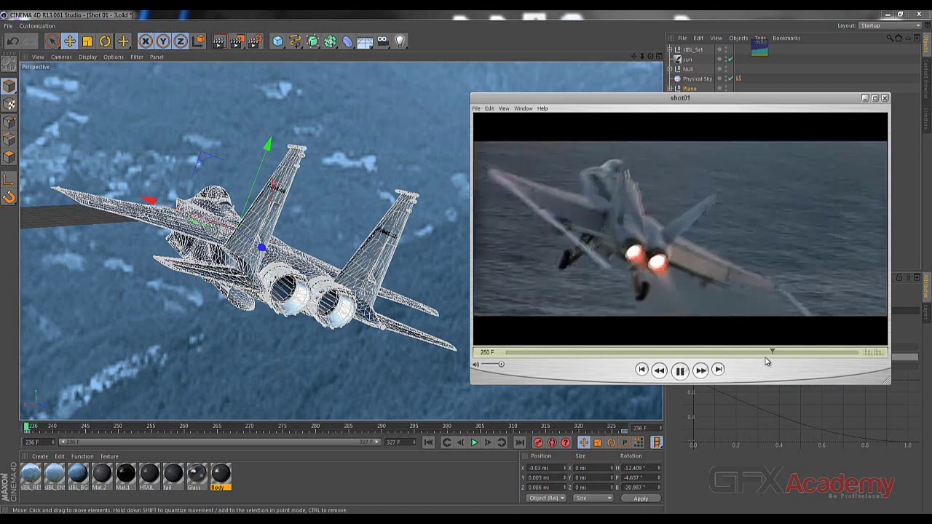
pyautogui.click(681, 371)
pyautogui.click(764, 352)
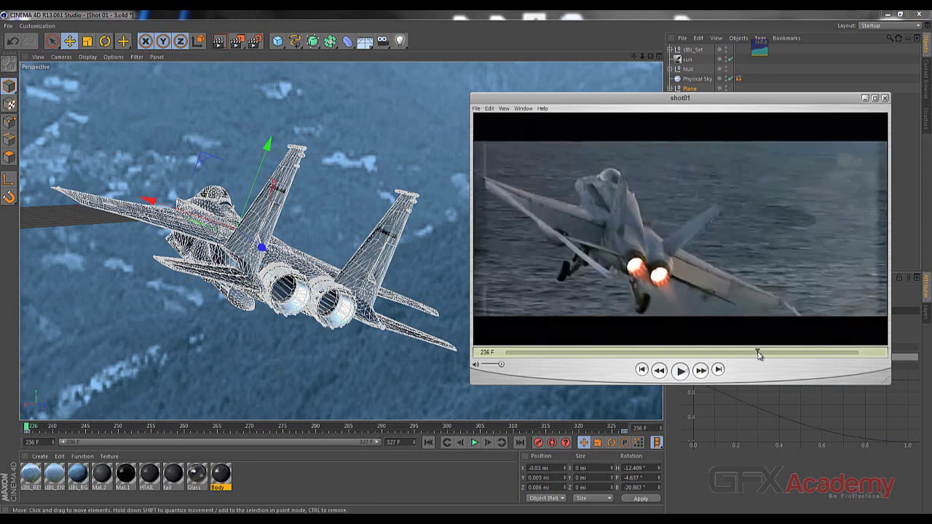
pyautogui.click(867, 99)
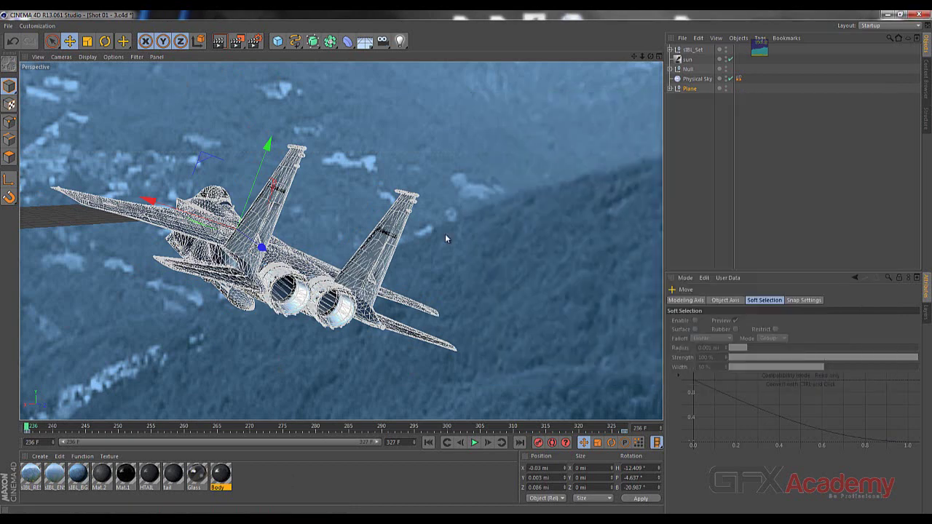
# - At frame 236, lower the Plane to about Y -0.003 mi, key its rotation near H -17.7°, P -5.9°, B -14.5°, and scrub to frame 253
pyautogui.moveTo(267, 142); pyautogui.dragTo(253, 192)
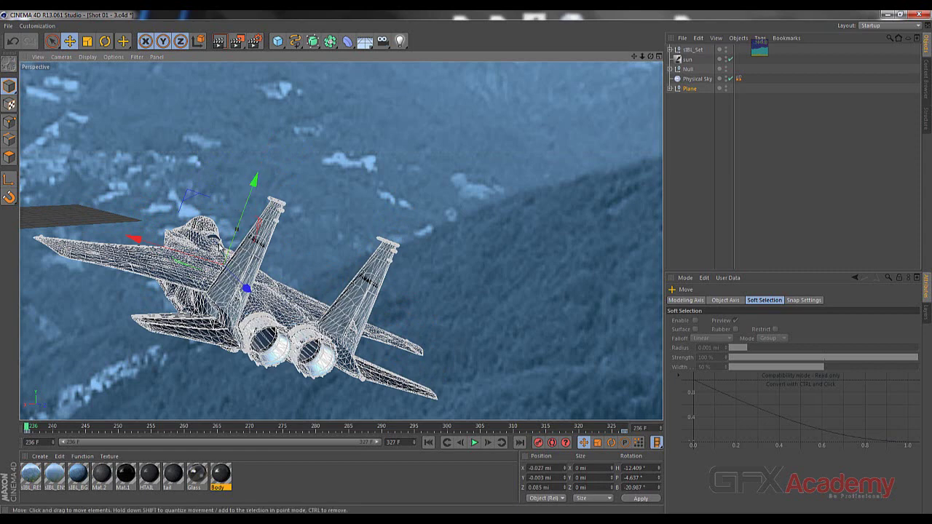
pyautogui.press('r')
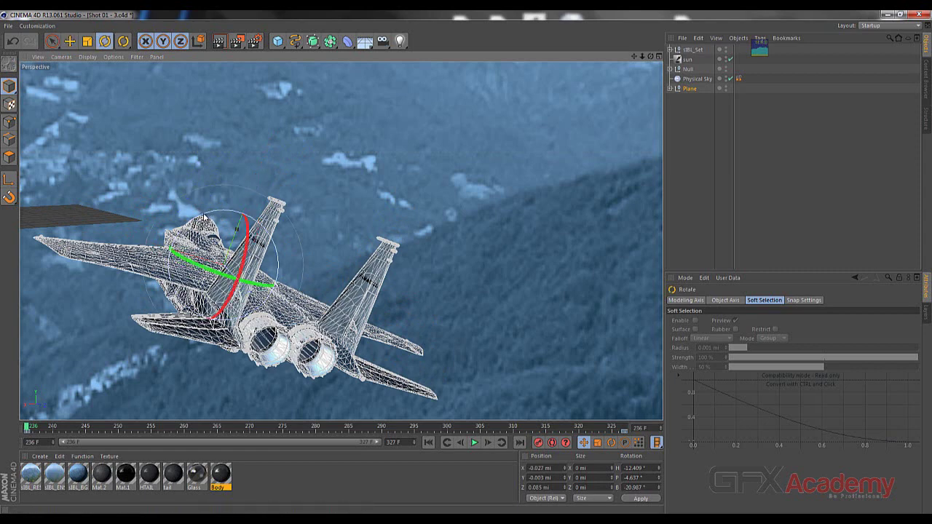
pyautogui.moveTo(205, 217); pyautogui.dragTo(194, 260)
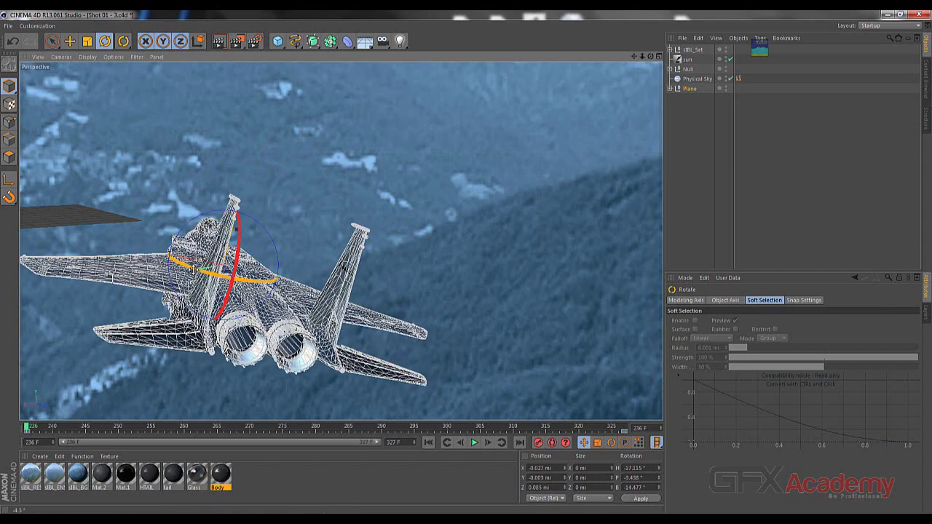
pyautogui.moveTo(235, 249); pyautogui.dragTo(238, 236)
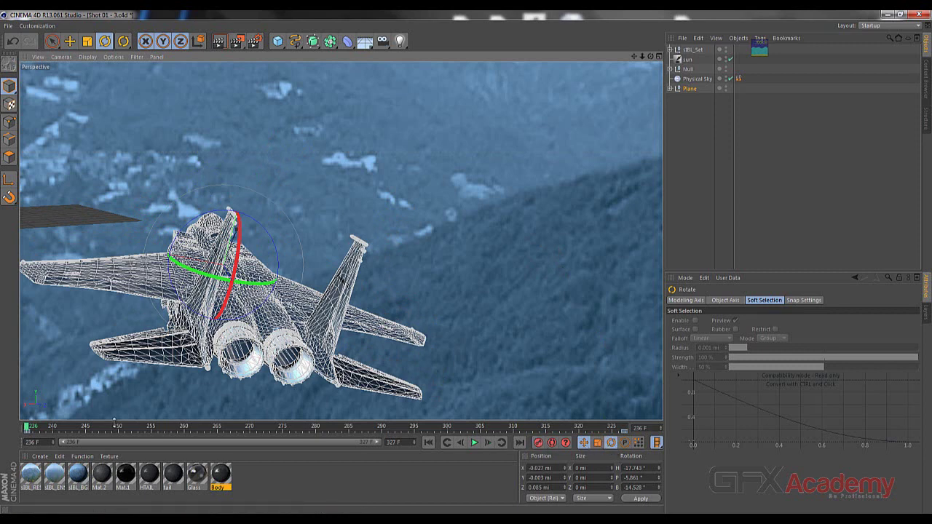
pyautogui.click(33, 428)
pyautogui.click(39, 429)
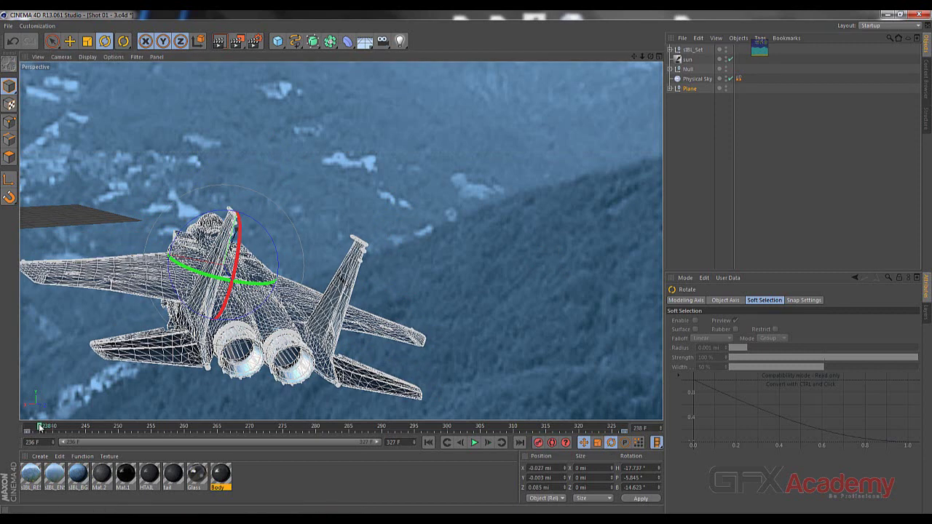
pyautogui.click(27, 429)
pyautogui.moveTo(26, 427); pyautogui.dragTo(138, 437)
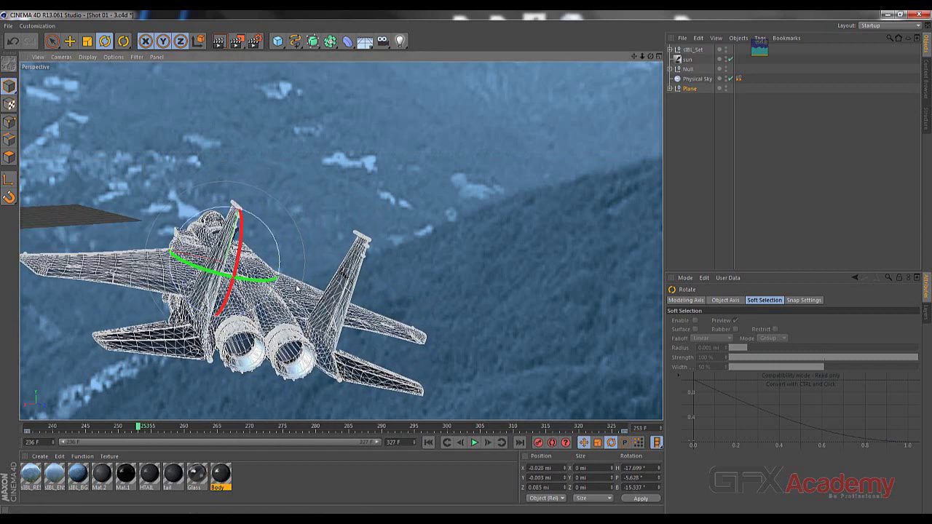
# - Show the Plane's F-curves and delete the Position X, Y and Z keys at frames 236 and 327
pyautogui.rightClick(303, 244)
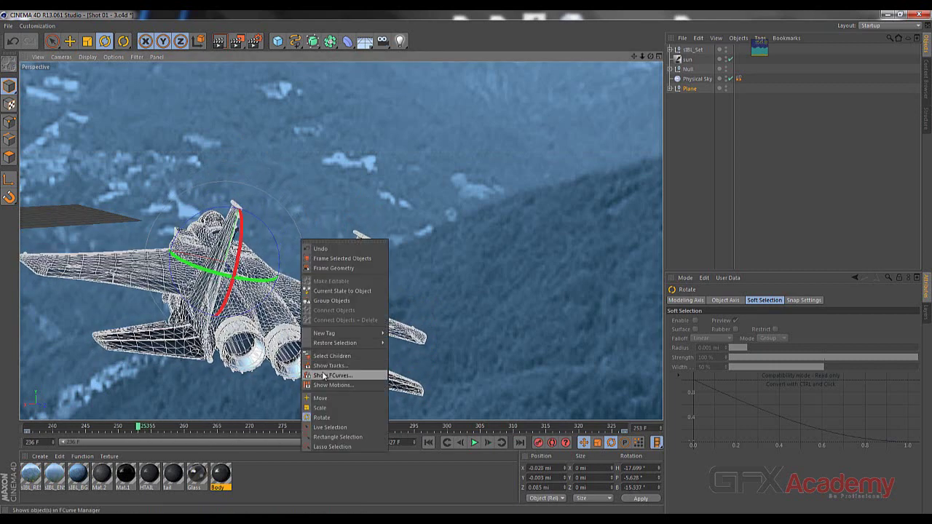
pyautogui.click(322, 375)
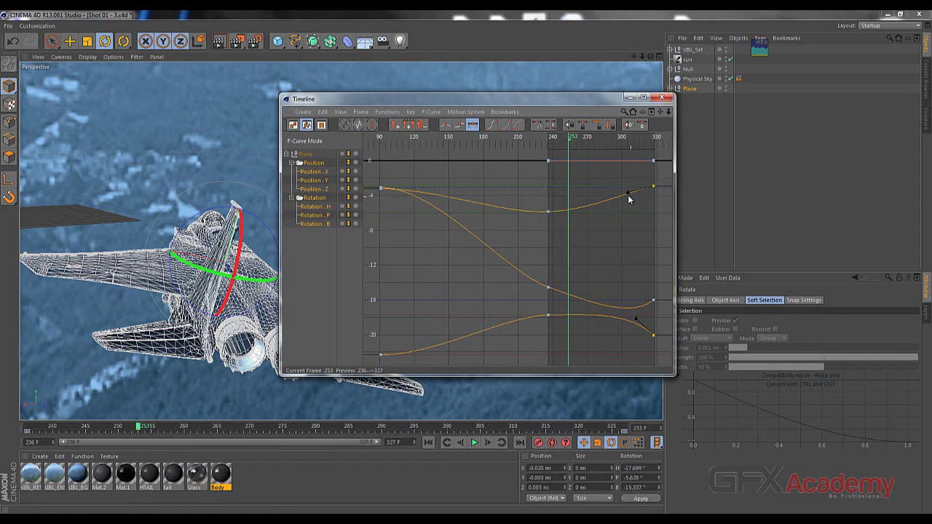
pyautogui.click(432, 112)
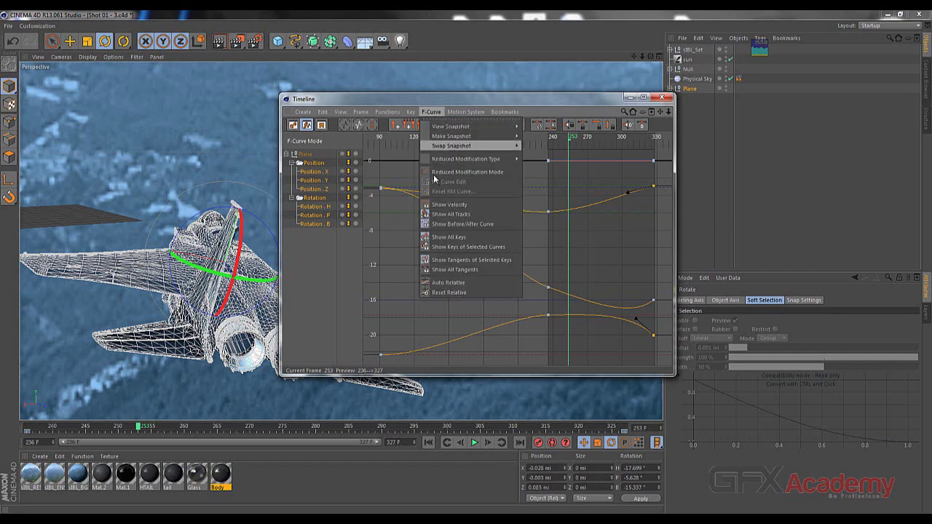
pyautogui.click(469, 214)
pyautogui.click(315, 189)
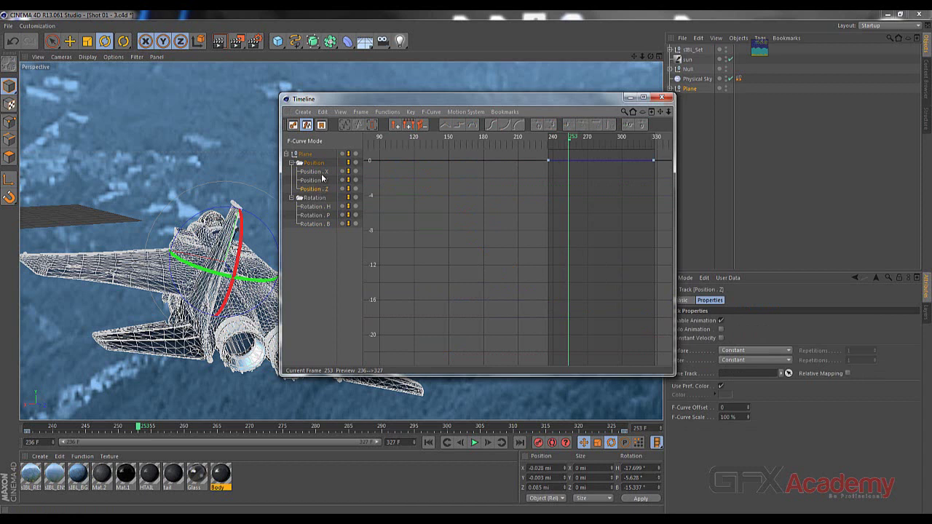
pyautogui.keyDown('shift'); pyautogui.click(321, 173); pyautogui.keyUp('shift')
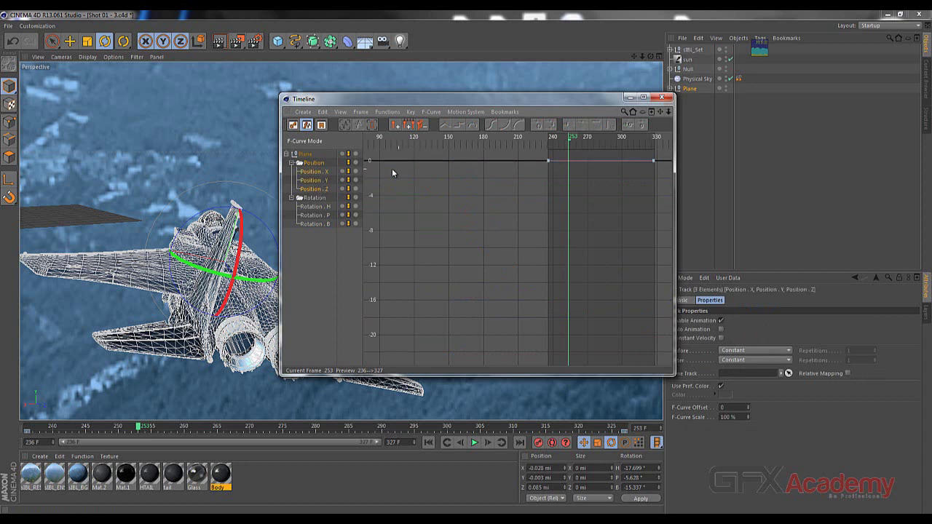
pyautogui.moveTo(660, 152); pyautogui.dragTo(528, 172)
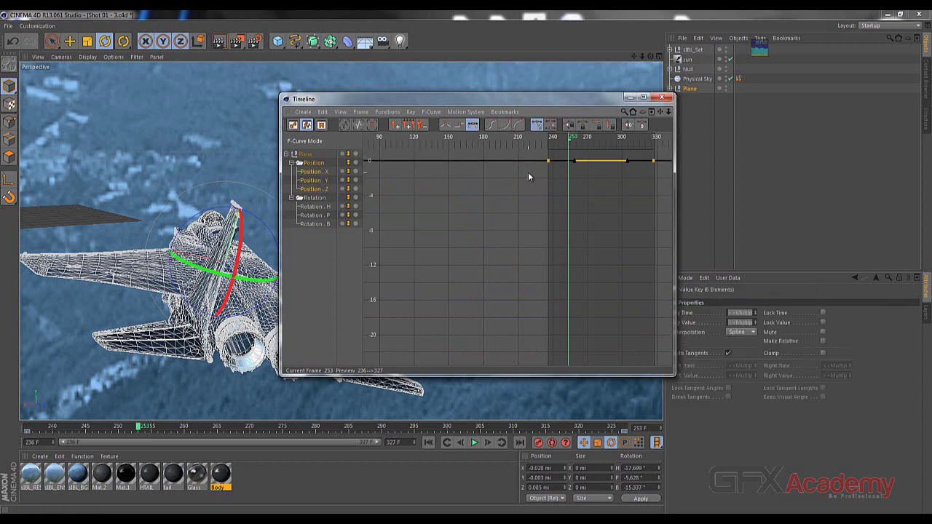
pyautogui.press('Delete')
# - Return to frame 236 and adjust the Rotation H key tangent at frame 327 to about 15.99 F and 1.898°
pyautogui.click(315, 207)
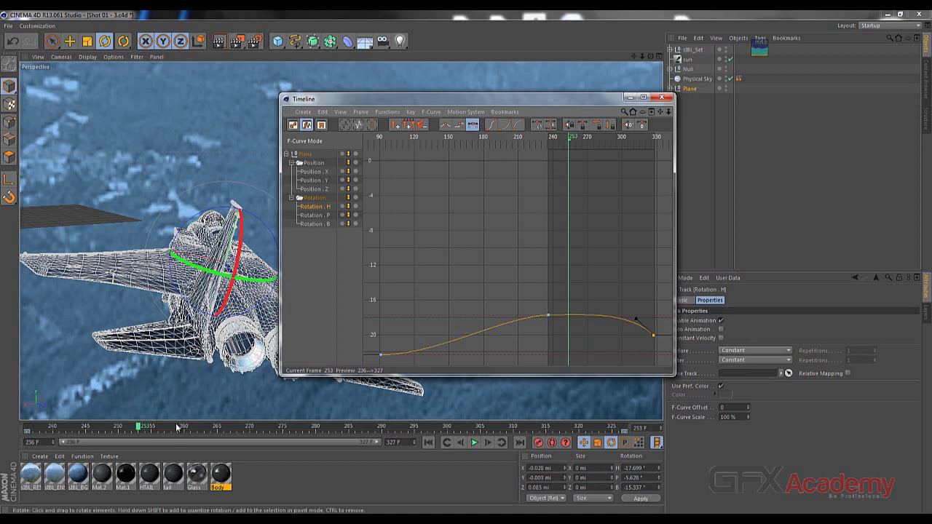
pyautogui.click(140, 423)
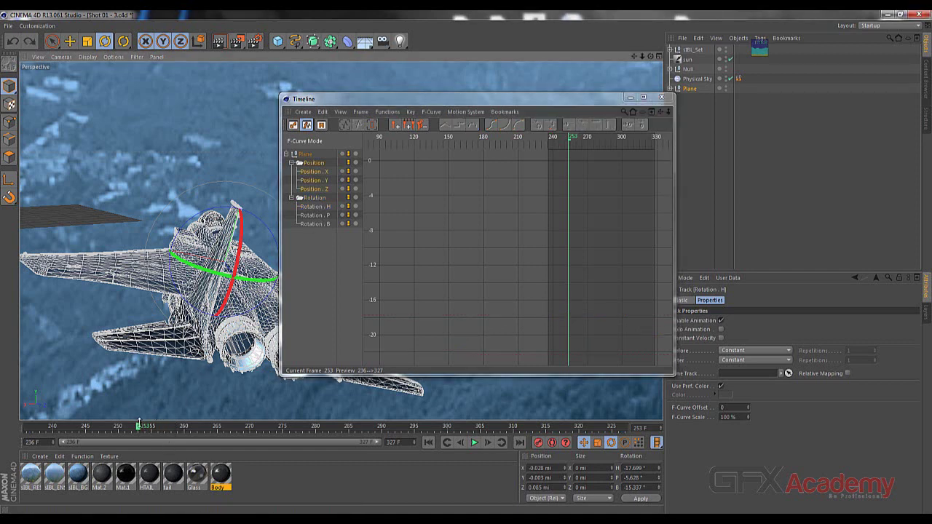
pyautogui.moveTo(136, 428); pyautogui.dragTo(0, 428)
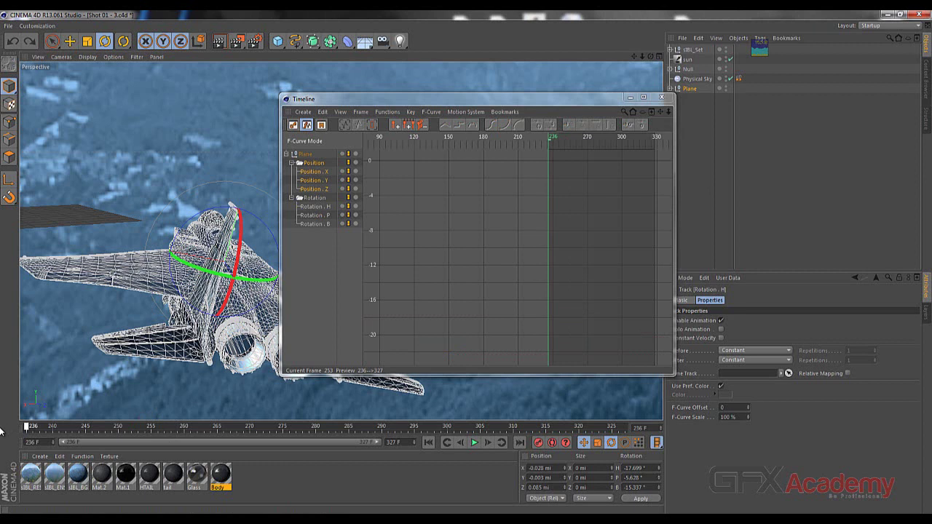
pyautogui.click(313, 180)
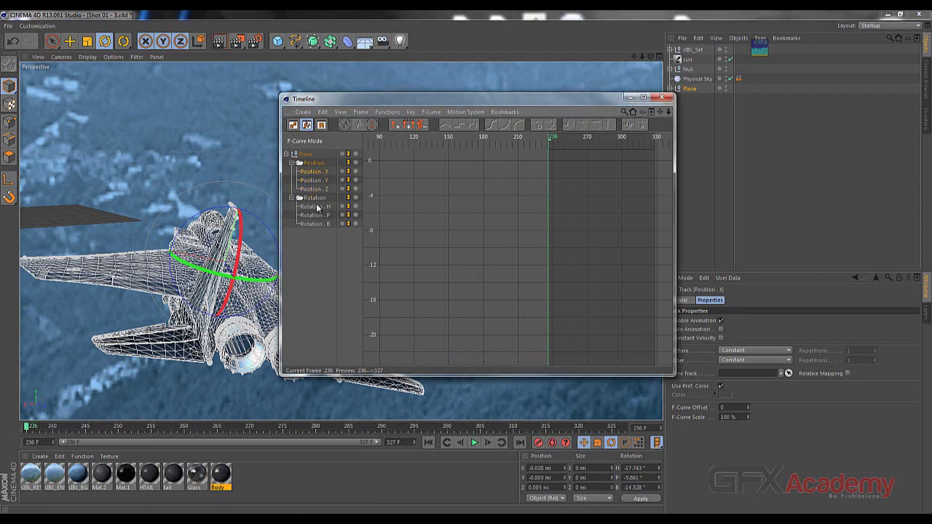
pyautogui.click(316, 207)
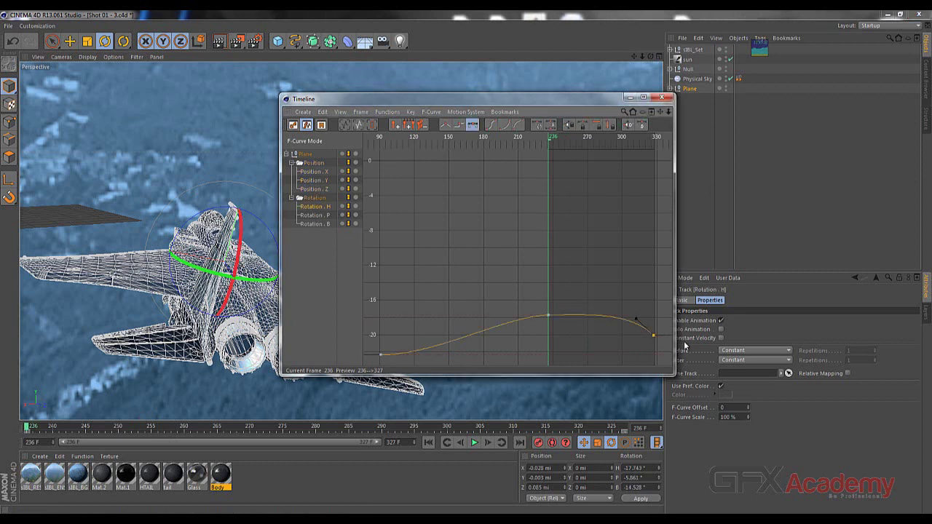
pyautogui.click(635, 322)
pyautogui.click(635, 322)
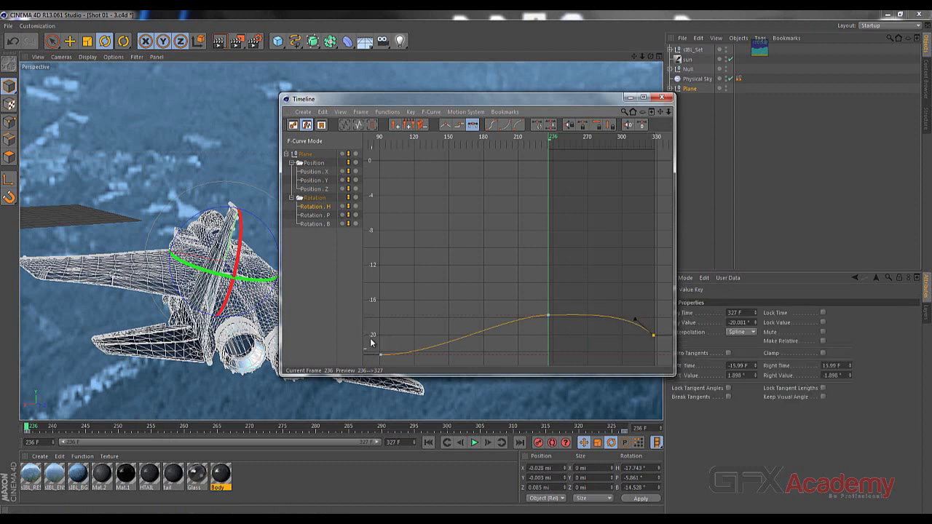
# - Steepen the Rotation P key tangent at frame 327 to about 19.77 F and 1.172°, and display the Rotation B curve
pyautogui.click(313, 216)
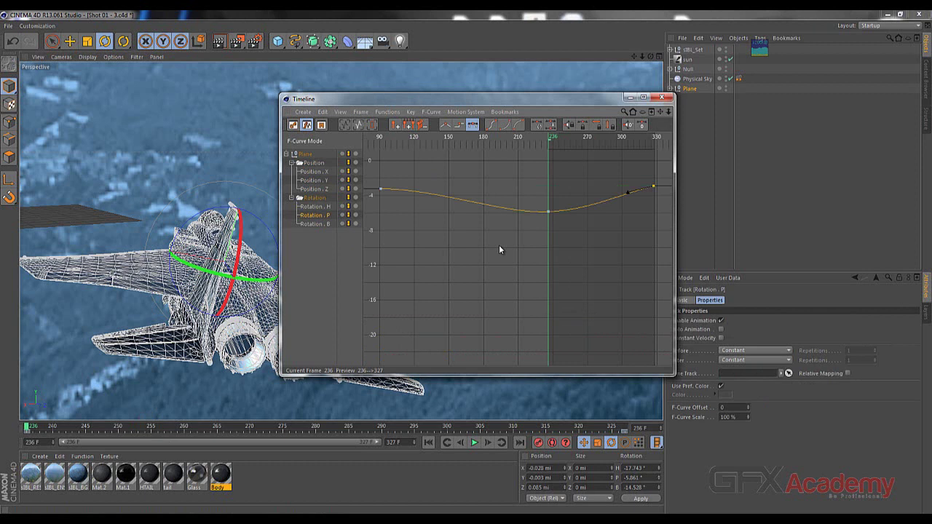
pyautogui.click(654, 185)
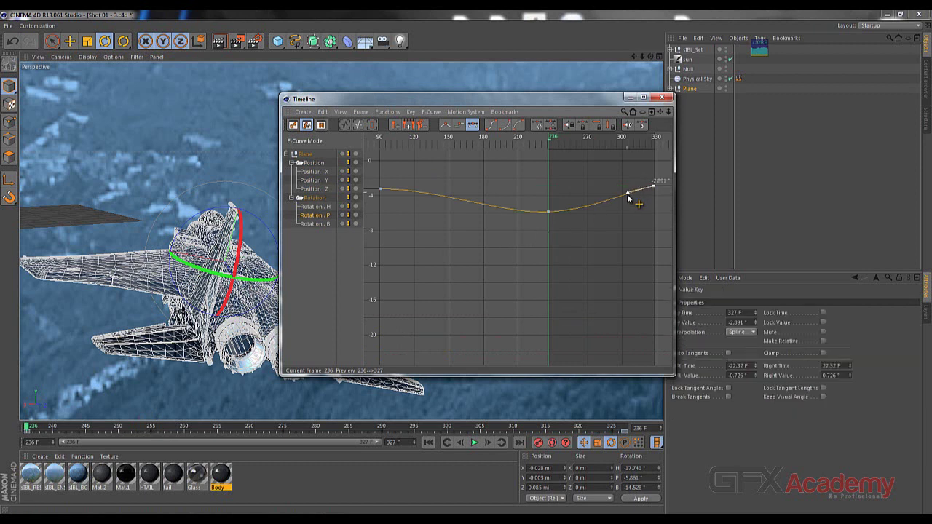
pyautogui.moveTo(629, 197); pyautogui.dragTo(632, 196)
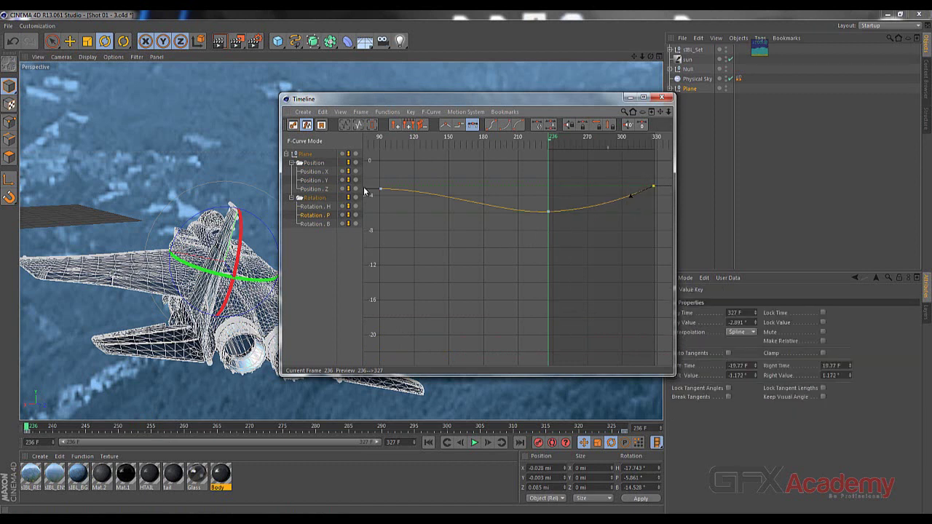
pyautogui.click(314, 224)
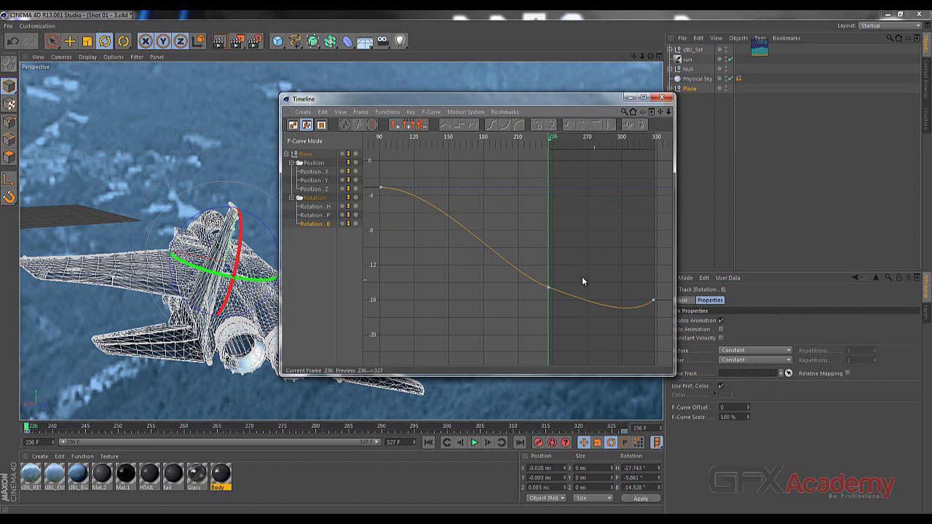
# - Try breaking the Rotation B key's right tangent at frame 236 to about 12.39 F and -0.997°, and undo it
pyautogui.click(549, 287)
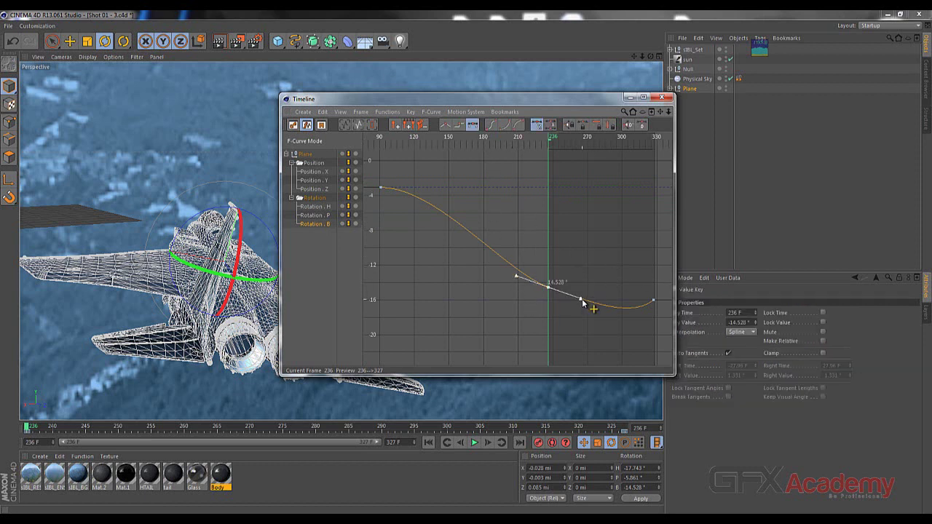
pyautogui.keyDown('shift'); pyautogui.moveTo(574, 301); pyautogui.dragTo(563, 296); pyautogui.keyUp('shift')
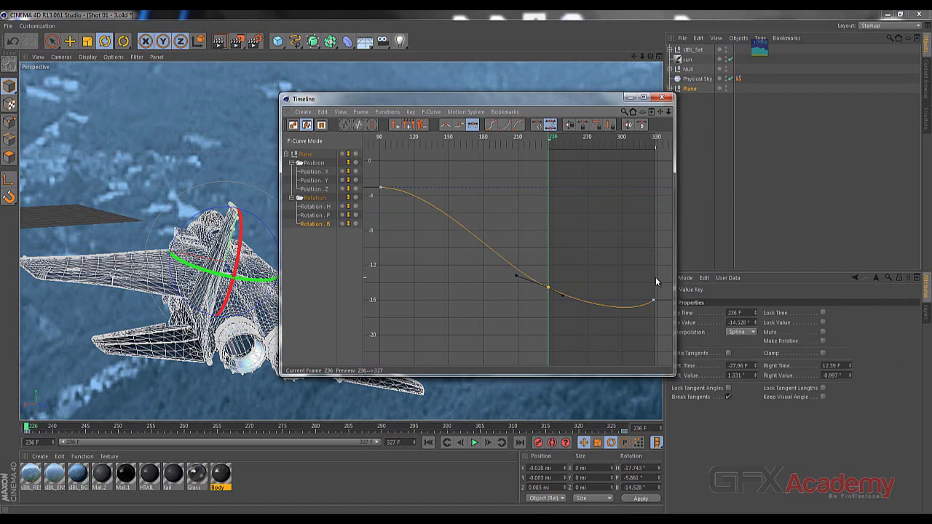
pyautogui.hotkey('ctrl', 'z')
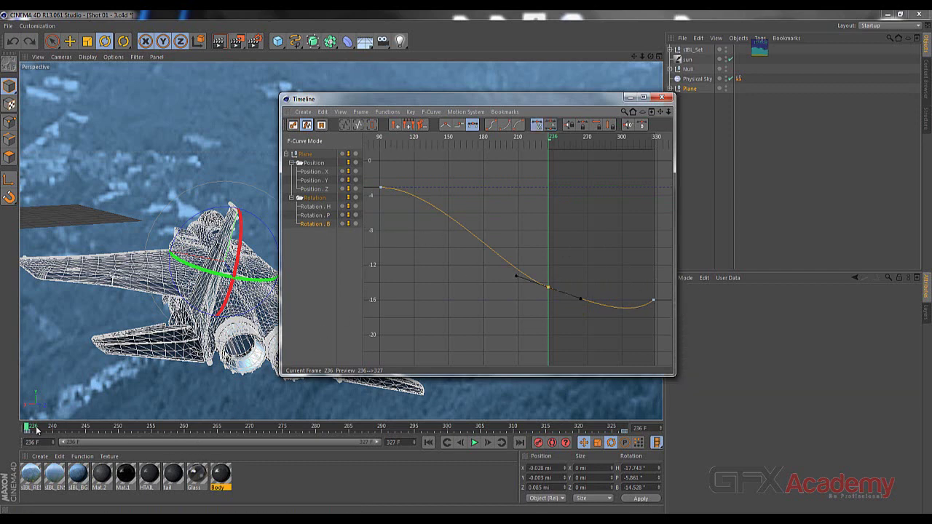
# - Reset the Rotation B keys at frames 236 and 327 to flat spline tangents, and break the first key's right tangent to about -0.726°
pyautogui.moveTo(36, 428); pyautogui.dragTo(94, 433)
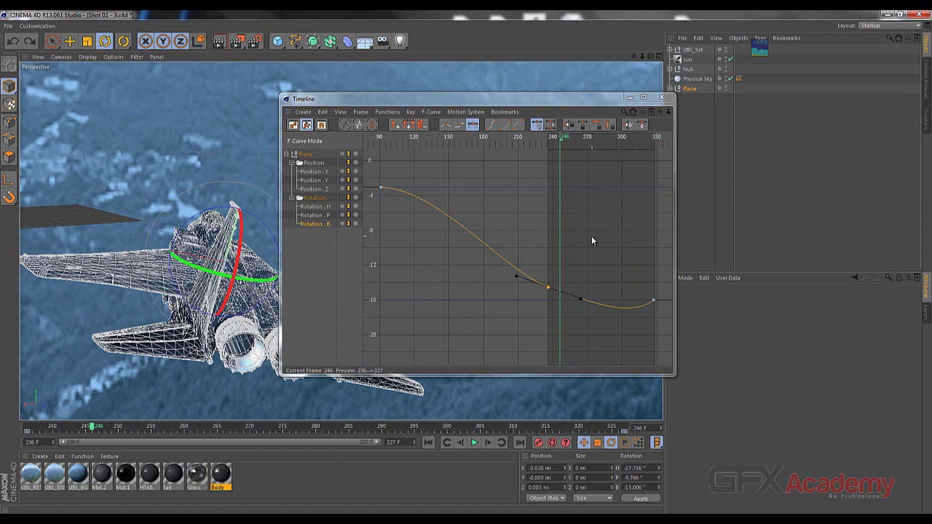
pyautogui.moveTo(663, 284); pyautogui.dragTo(547, 333)
pyautogui.click(445, 125)
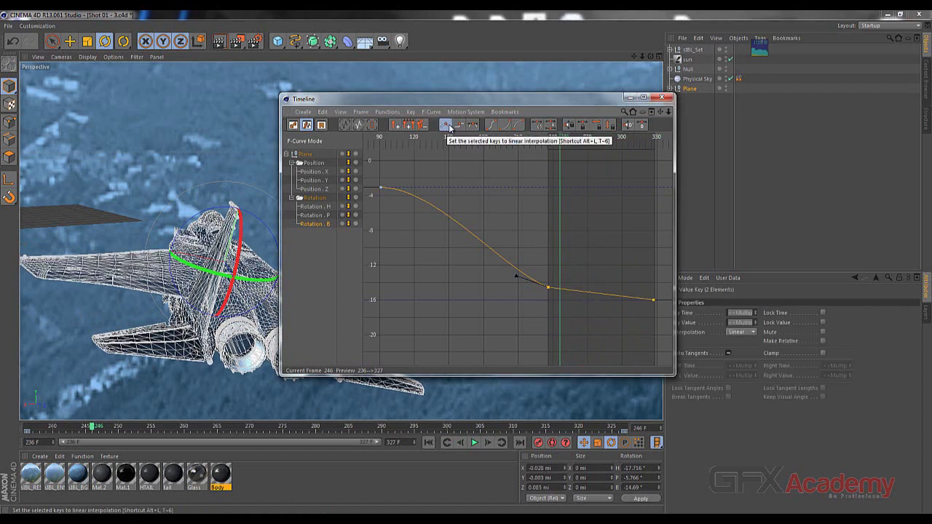
pyautogui.click(472, 125)
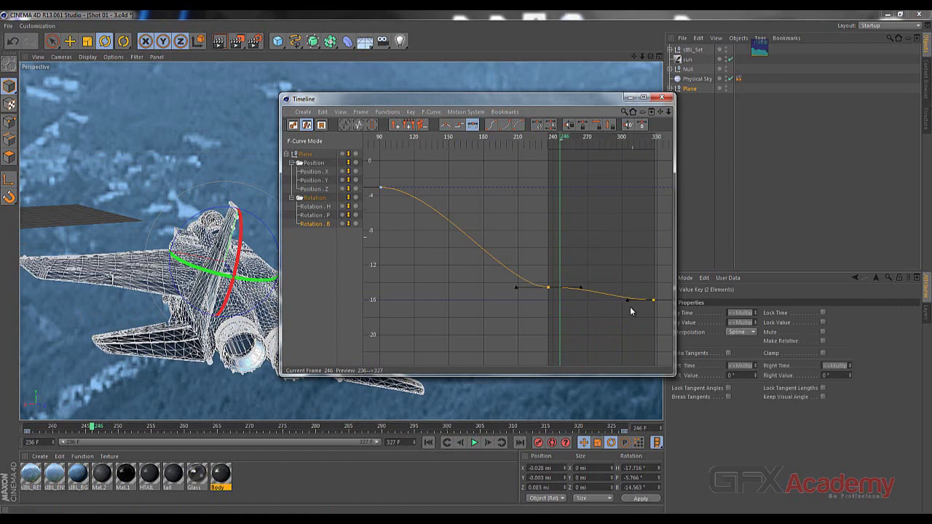
pyautogui.click(581, 289)
pyautogui.moveTo(580, 289); pyautogui.dragTo(579, 296)
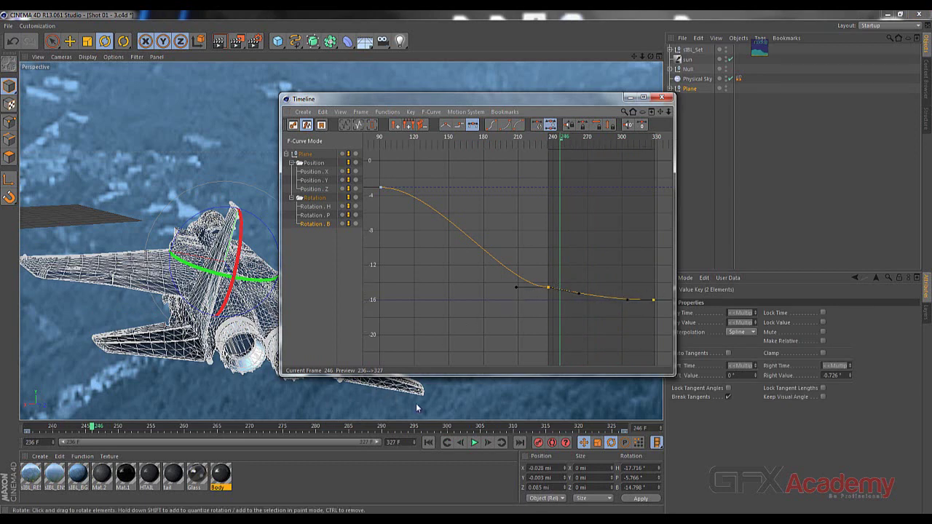
# - Play back the revised jet motion, stop it, and move to frame 327
pyautogui.click(476, 443)
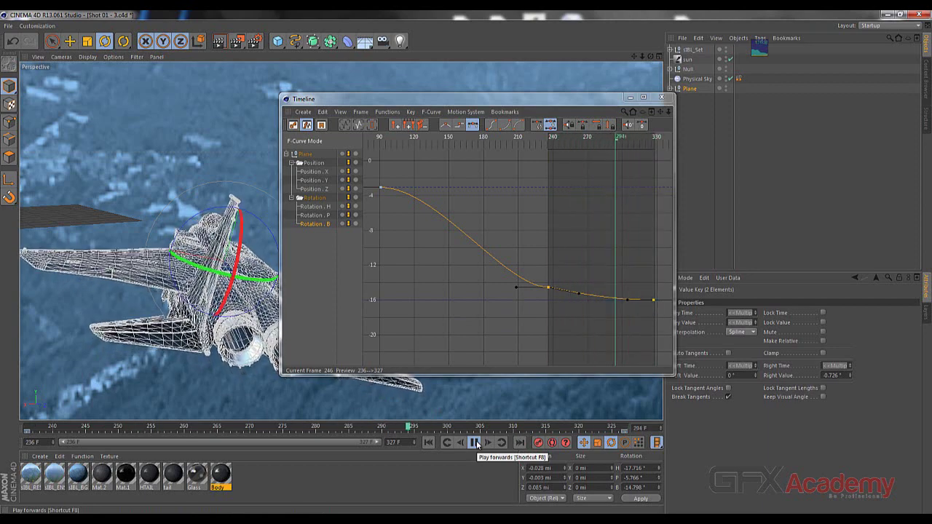
pyautogui.click(475, 443)
pyautogui.moveTo(597, 430); pyautogui.dragTo(625, 429)
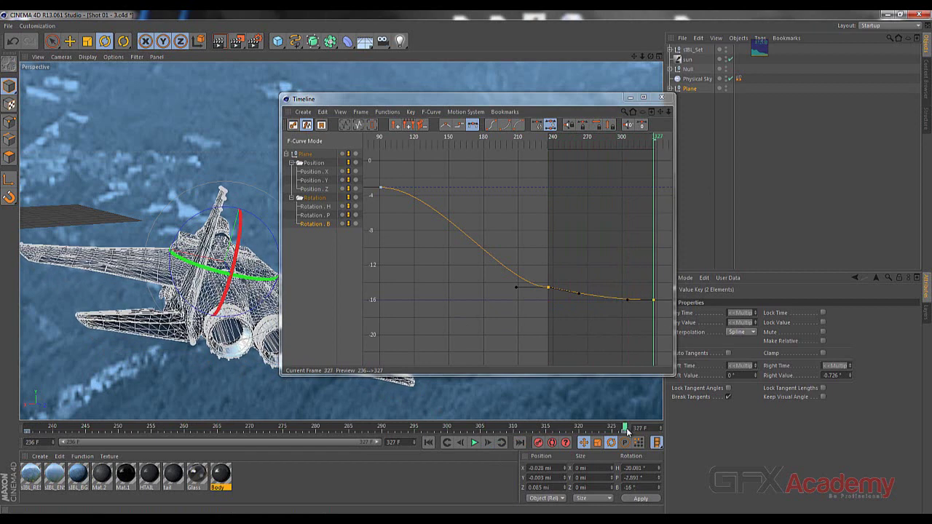
# - Display the Rotation H curve, inspect its keys at frames 236 and 327, and scrub the jet's motion to frame 299
pyautogui.click(320, 214)
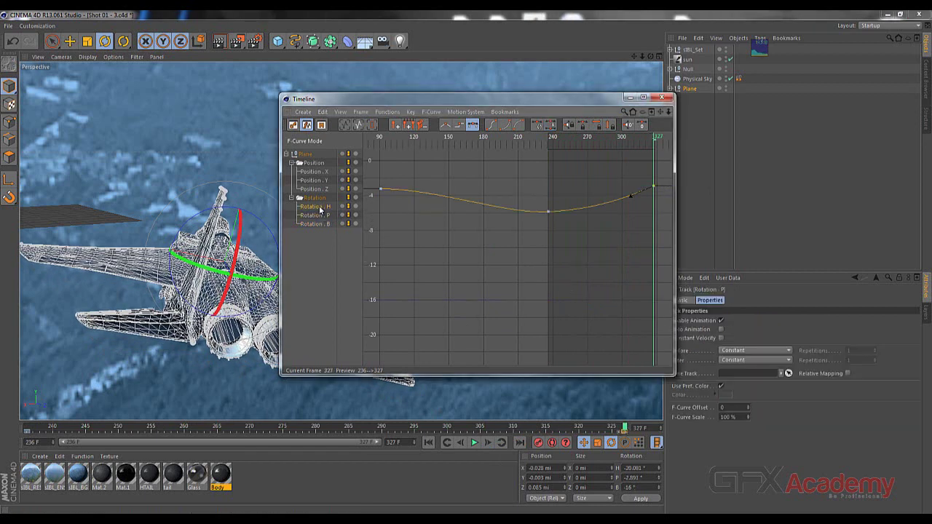
pyautogui.click(321, 207)
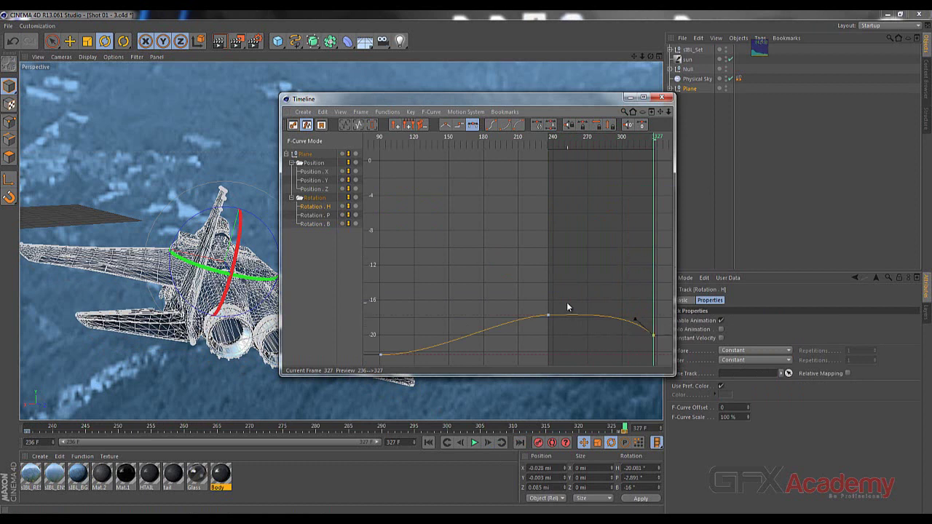
pyautogui.moveTo(565, 303); pyautogui.dragTo(543, 332)
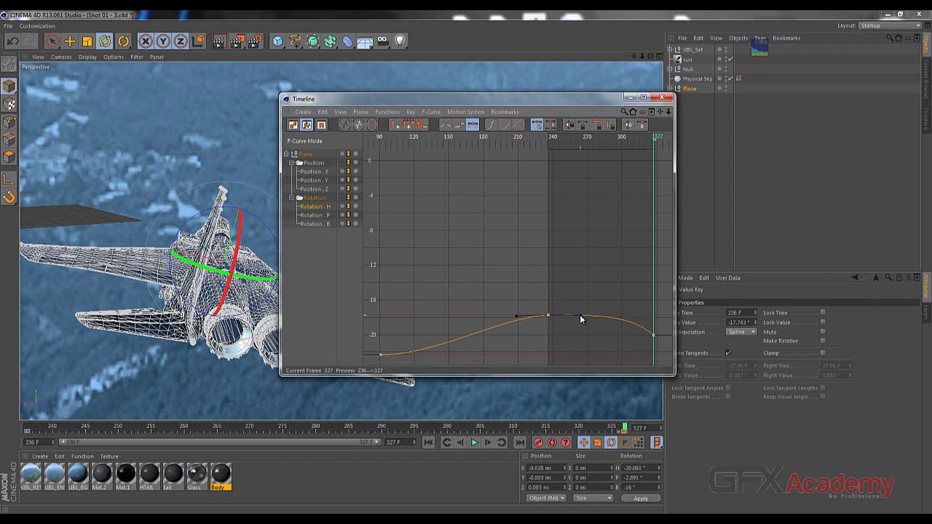
pyautogui.keyDown('shift'); pyautogui.moveTo(580, 317); pyautogui.dragTo(581, 316); pyautogui.keyUp('shift')
pyautogui.click(653, 334)
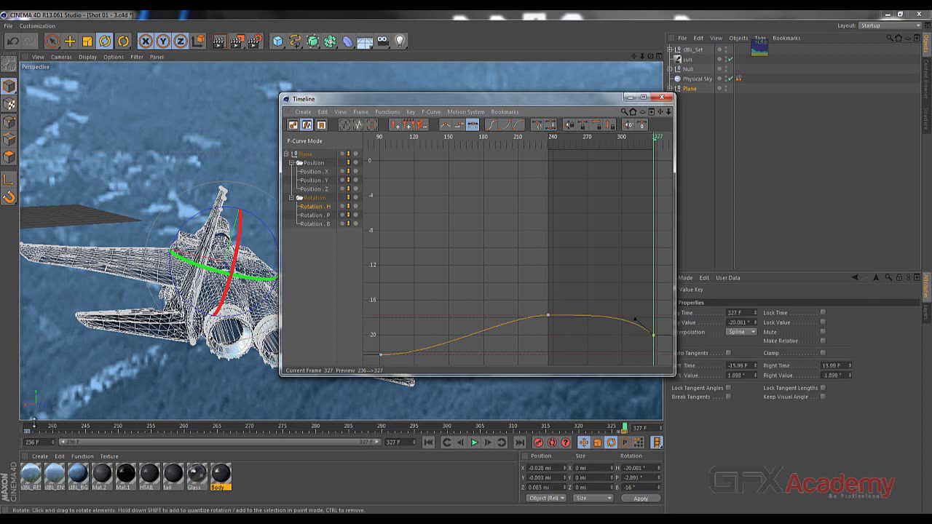
pyautogui.moveTo(40, 431); pyautogui.dragTo(441, 429)
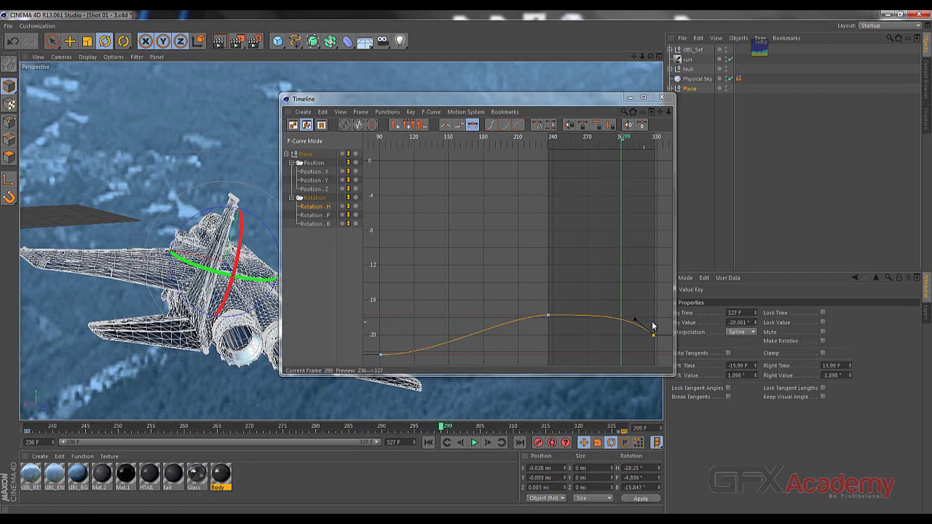
# - Flatten the Rotation H key tangents at frames 236 and 327, and break the last key's left tangent to about -19.35 F and 1.005°
pyautogui.moveTo(541, 309); pyautogui.dragTo(666, 364)
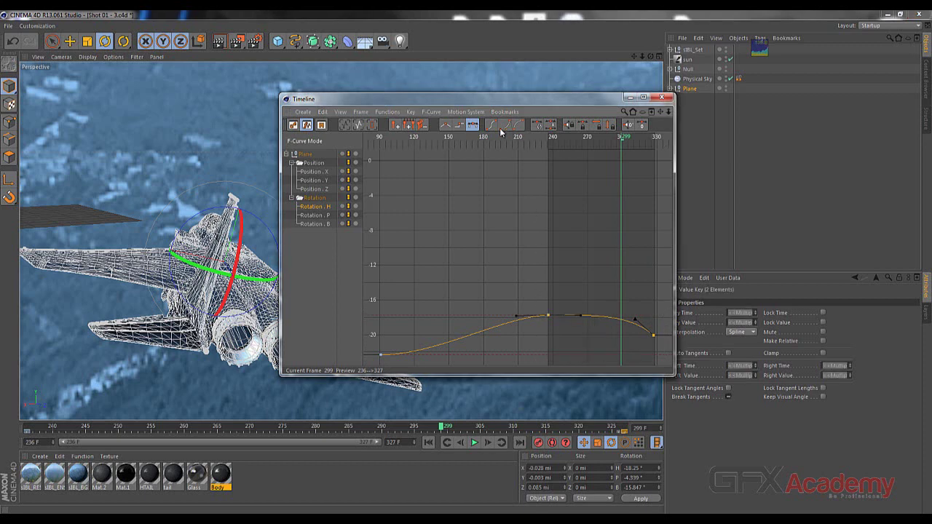
pyautogui.click(493, 128)
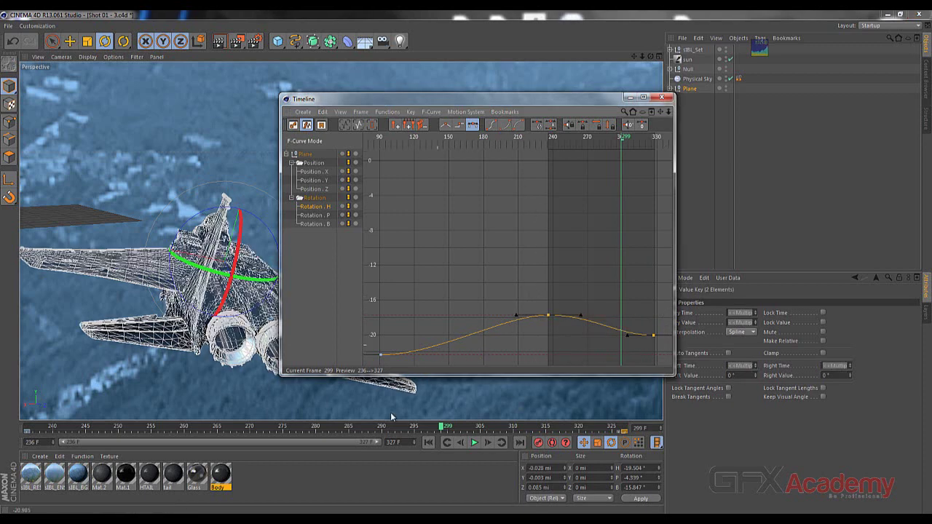
pyautogui.moveTo(394, 428); pyautogui.dragTo(335, 430)
pyautogui.moveTo(662, 323); pyautogui.dragTo(626, 356)
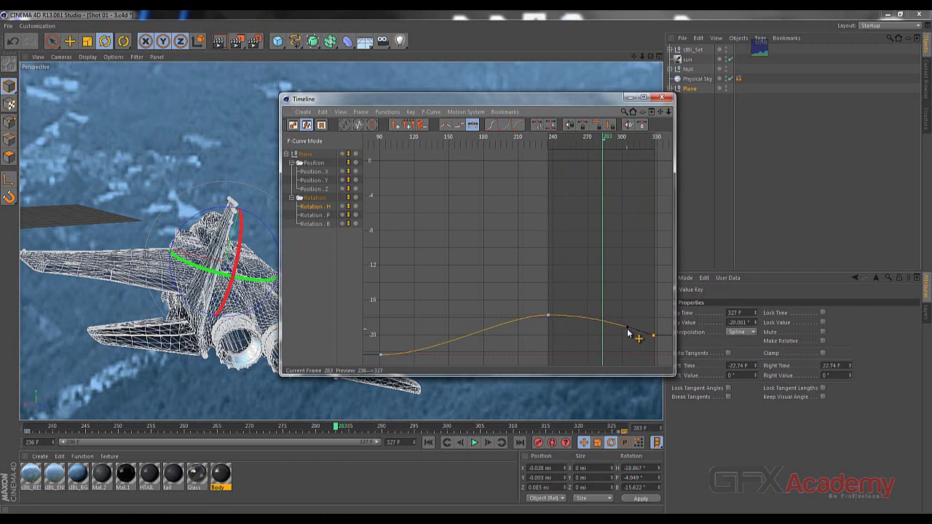
pyautogui.keyDown('shift'); pyautogui.moveTo(628, 333); pyautogui.dragTo(631, 328); pyautogui.keyUp('shift')
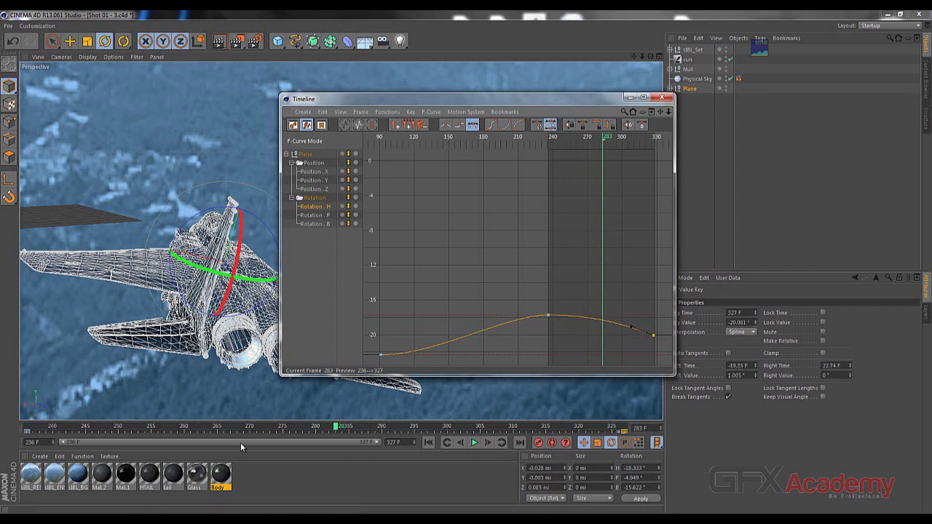
# - Play back the jet motion, stop it, close the Timeline, and return to frame 236
pyautogui.click(474, 443)
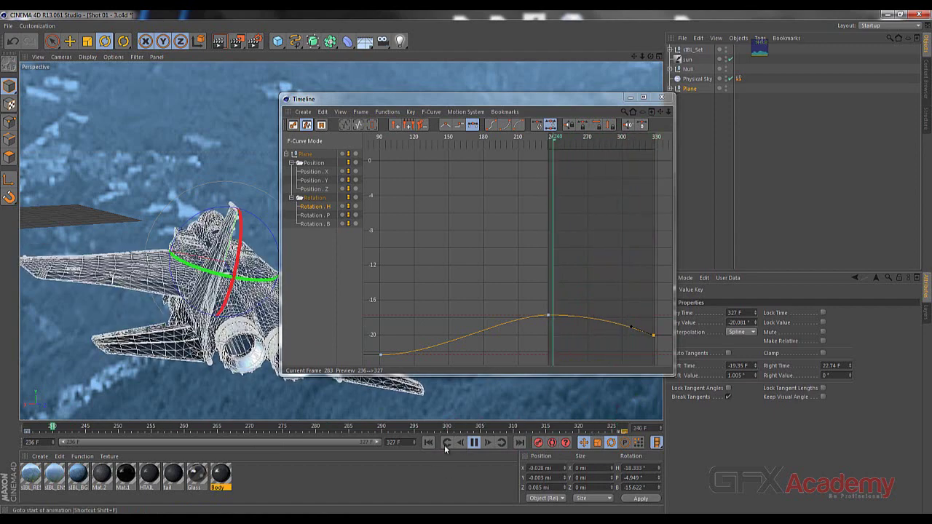
pyautogui.click(474, 443)
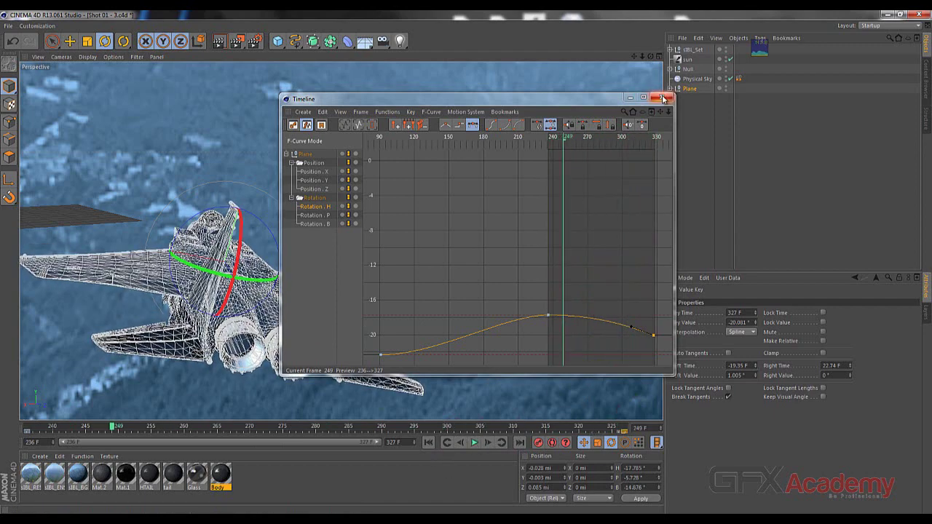
pyautogui.click(663, 98)
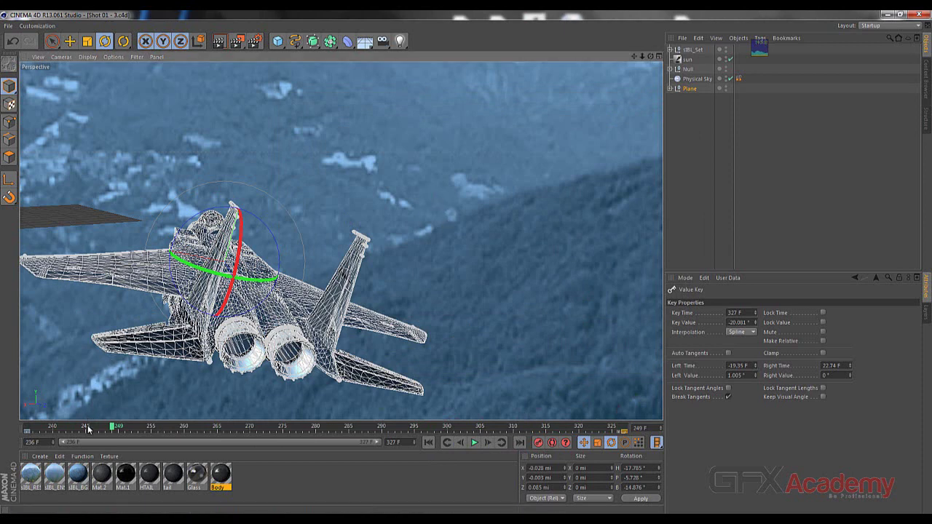
pyautogui.moveTo(89, 430); pyautogui.dragTo(1, 433)
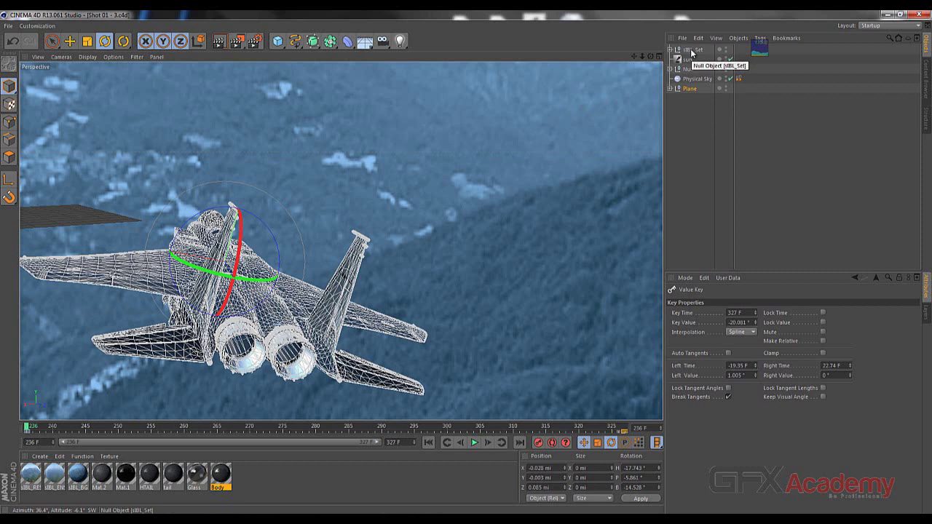
# - Add a camera, look through it, and give it a Target tag with Plane as the target object
pyautogui.click(383, 41)
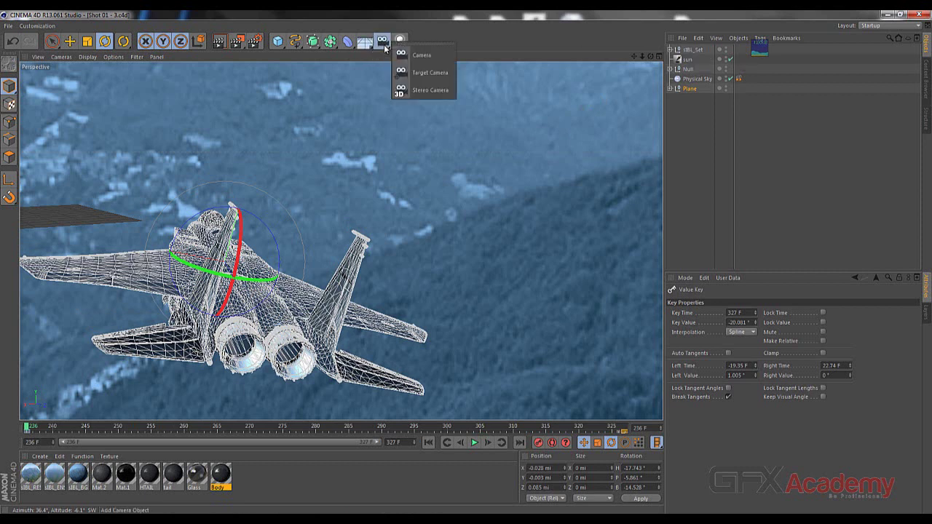
pyautogui.click(440, 56)
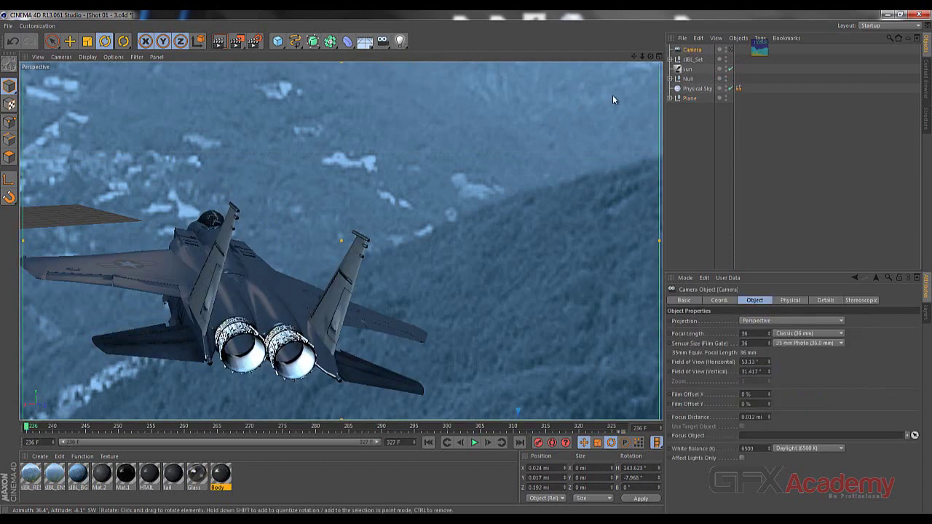
pyautogui.click(689, 98)
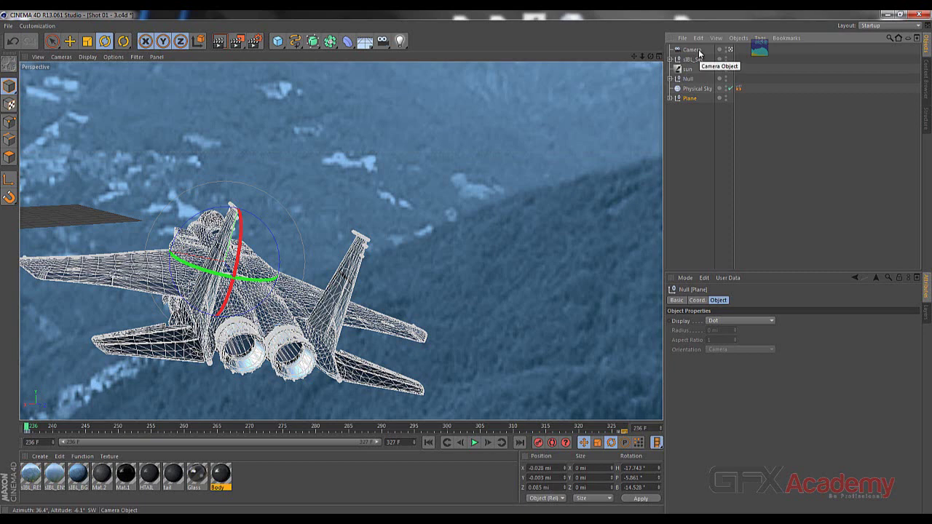
pyautogui.click(699, 50)
pyautogui.rightClick(699, 51)
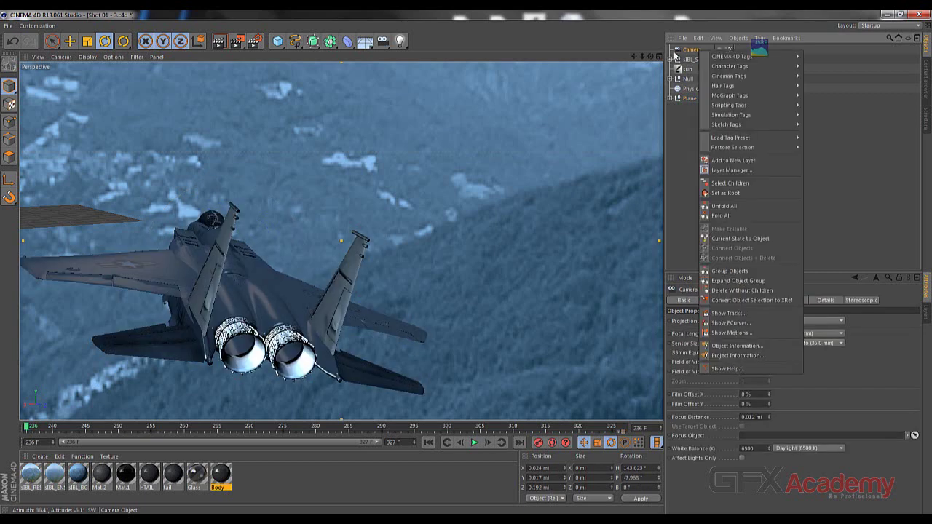
pyautogui.moveTo(725, 59)
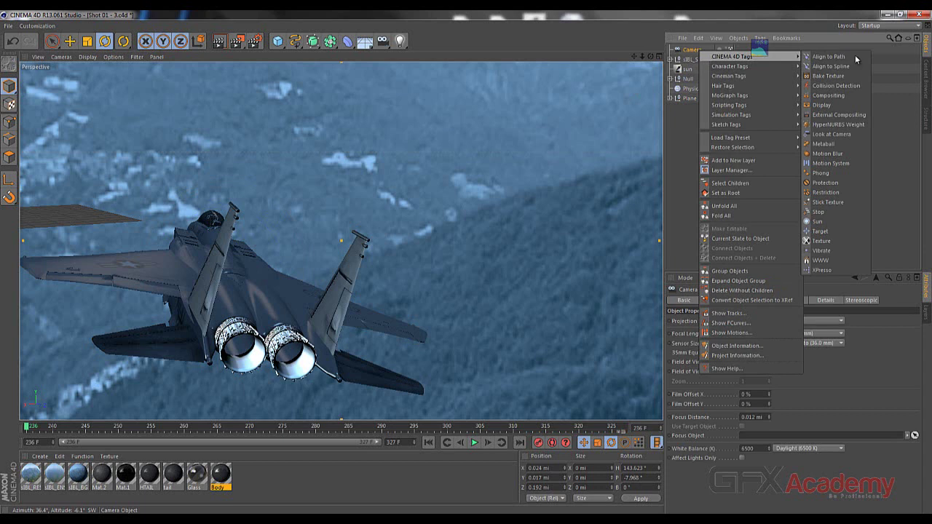
pyautogui.click(827, 231)
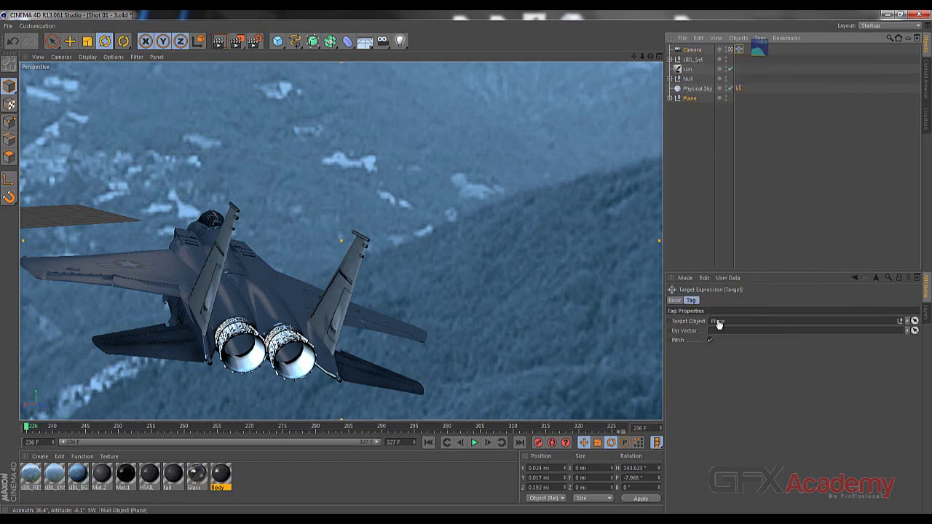
pyautogui.moveTo(718, 325); pyautogui.dragTo(718, 325)
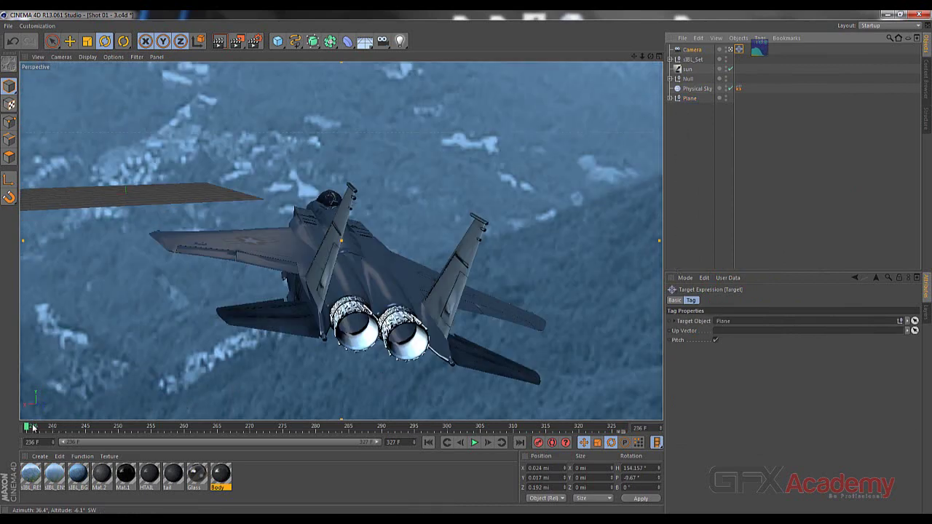
pyautogui.moveTo(27, 429)
pyautogui.mouseDown()
pyautogui.moveTo(623, 428)
pyautogui.moveTo(26, 428)
pyautogui.mouseUp()
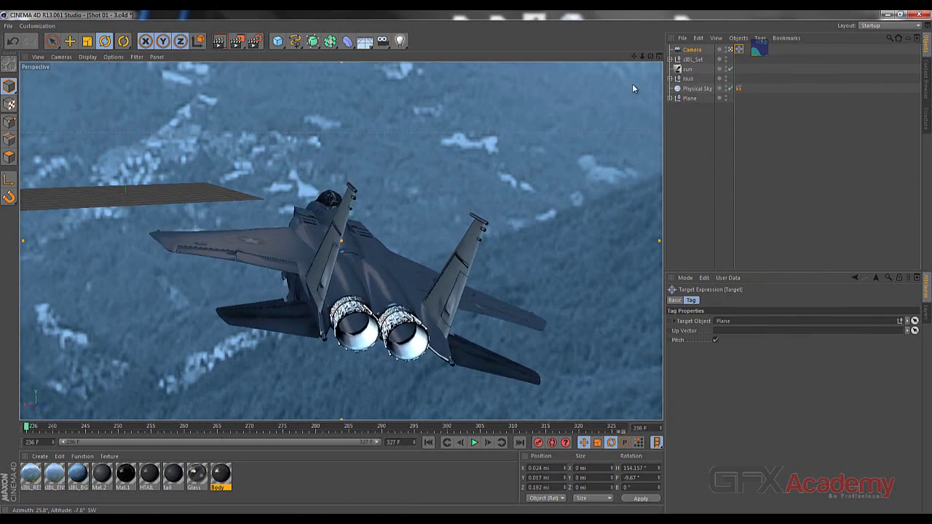
# - Show all four views with the jet and camera framed, activate the Move tool, and look through the new camera in the perspective view
pyautogui.click(731, 49)
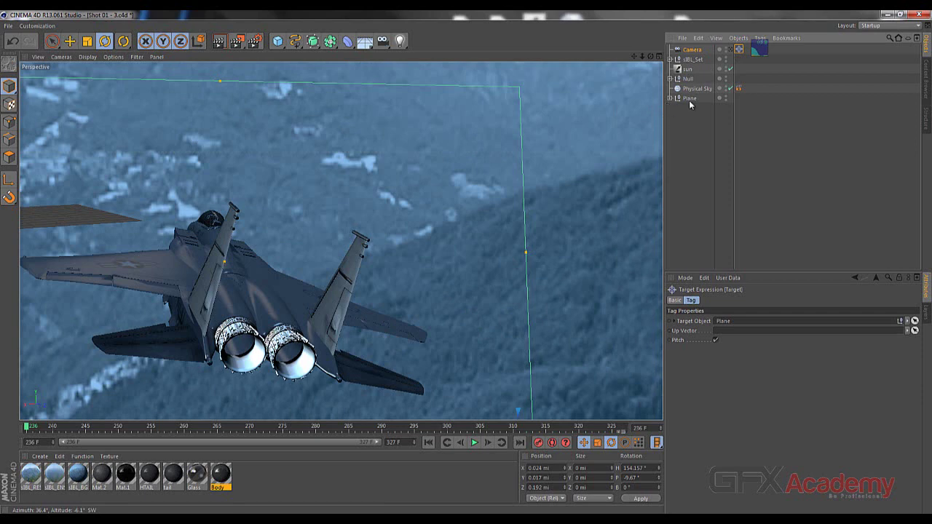
pyautogui.middleClick(264, 233)
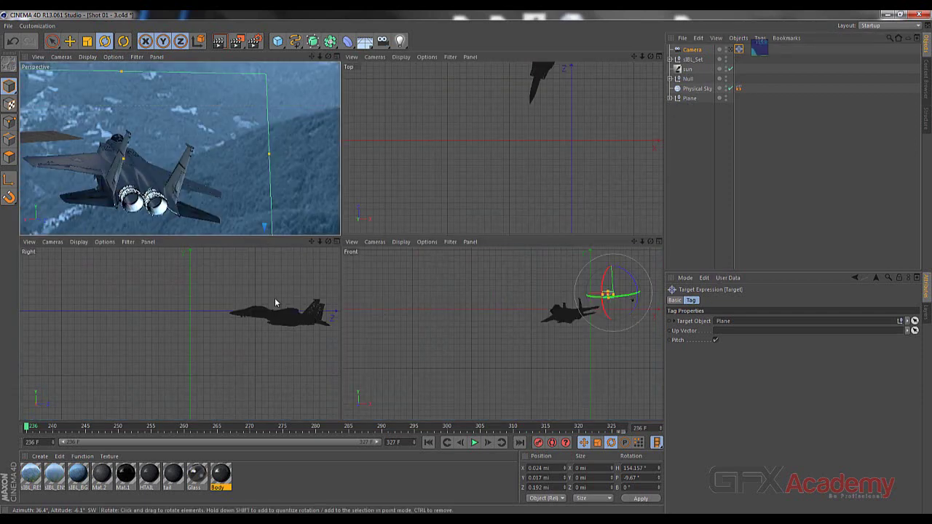
pyautogui.keyDown('alt'); pyautogui.moveTo(292, 289); pyautogui.dragTo(182, 293, button='middle'); pyautogui.keyUp('alt')
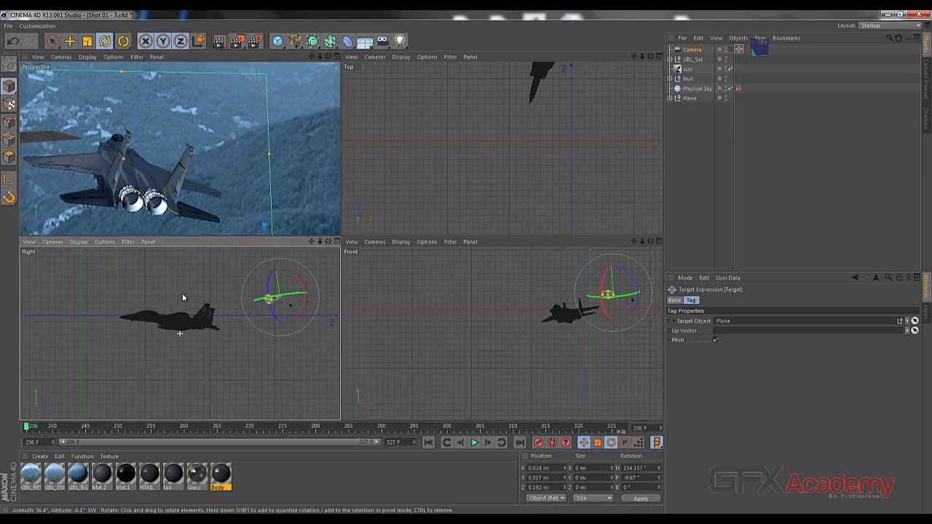
pyautogui.keyDown('alt'); pyautogui.moveTo(535, 104); pyautogui.dragTo(502, 183, button='middle'); pyautogui.keyUp('alt')
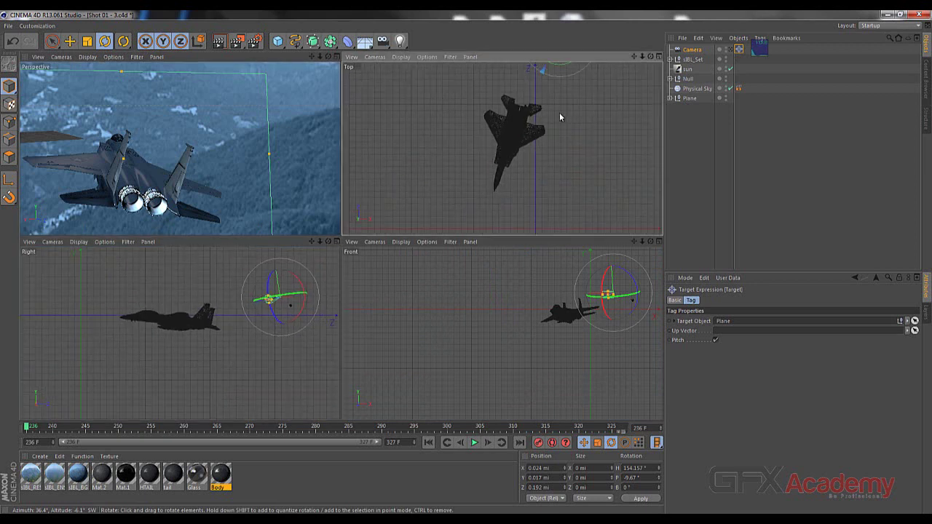
pyautogui.keyDown('alt'); pyautogui.moveTo(558, 117); pyautogui.dragTo(533, 156, button='middle'); pyautogui.keyUp('alt')
pyautogui.keyDown('alt'); pyautogui.moveTo(553, 294); pyautogui.dragTo(472, 313, button='middle'); pyautogui.keyUp('alt')
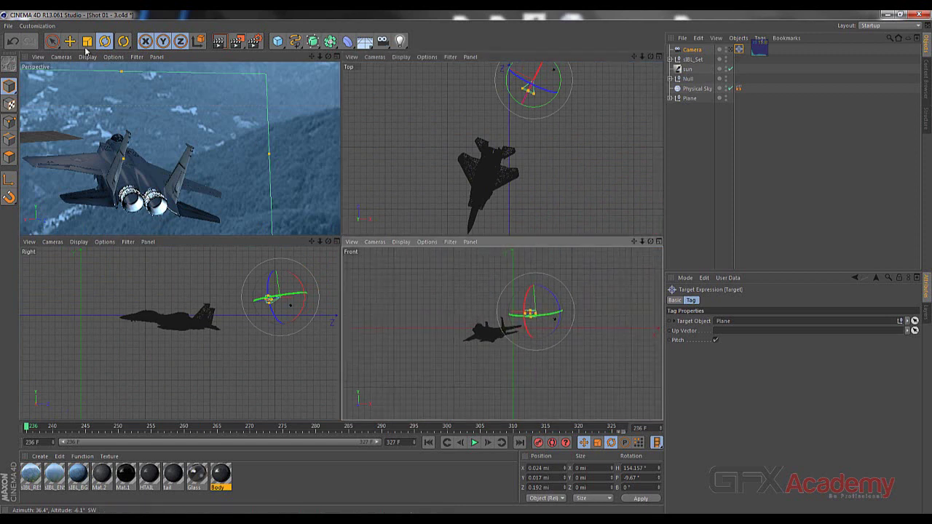
pyautogui.press('e')
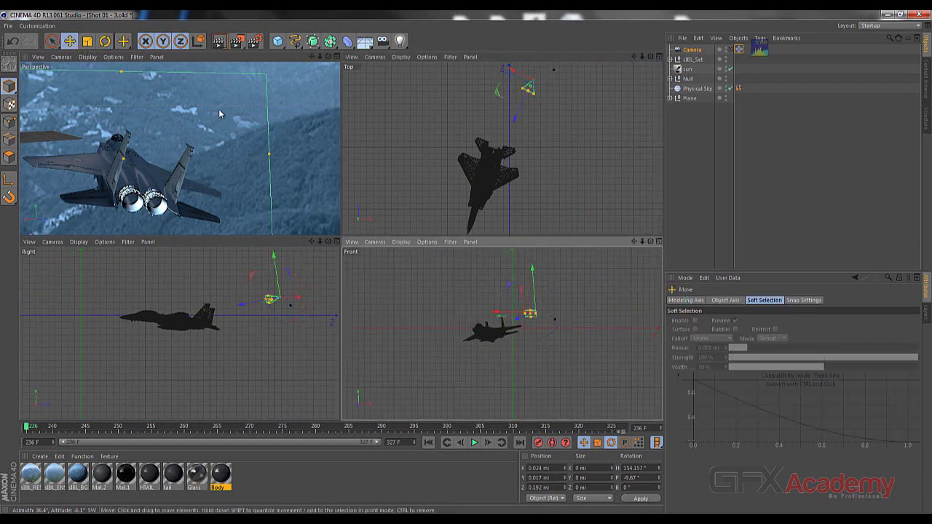
pyautogui.click(737, 50)
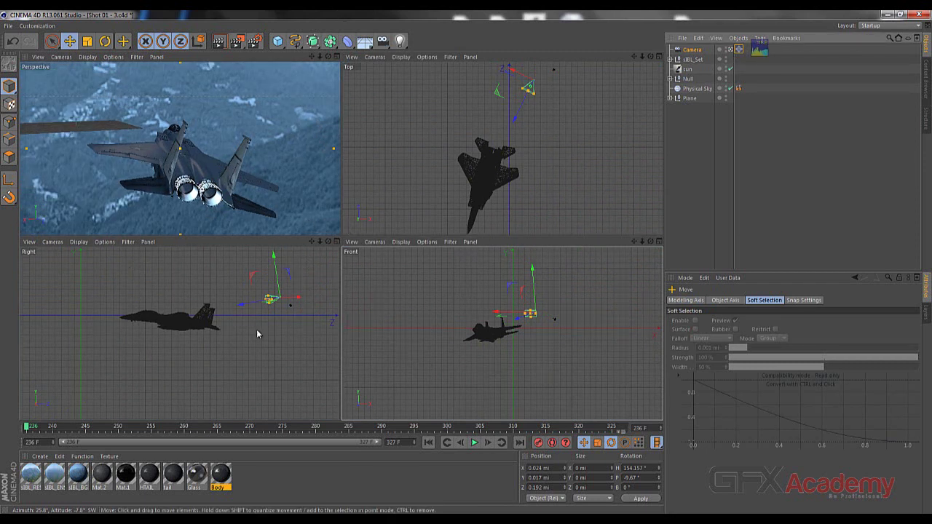
pyautogui.click(353, 69)
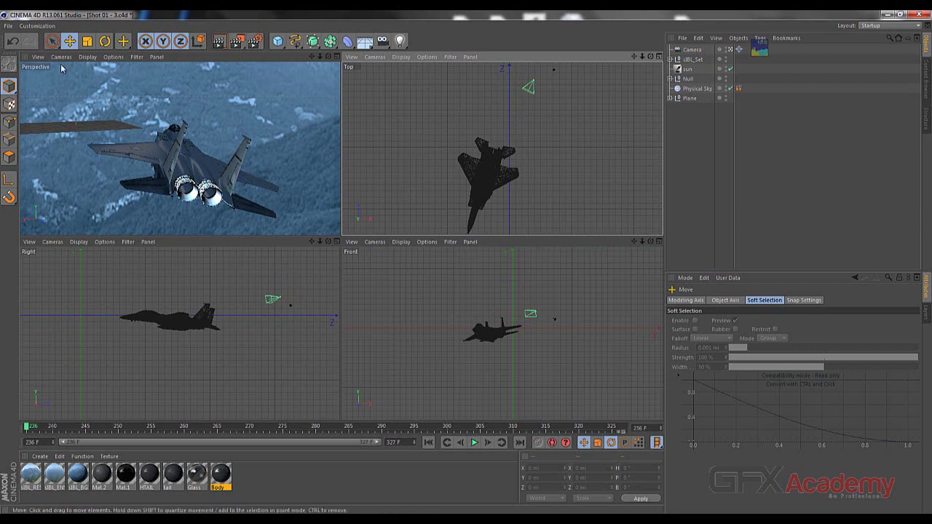
pyautogui.click(84, 56)
pyautogui.moveTo(69, 59)
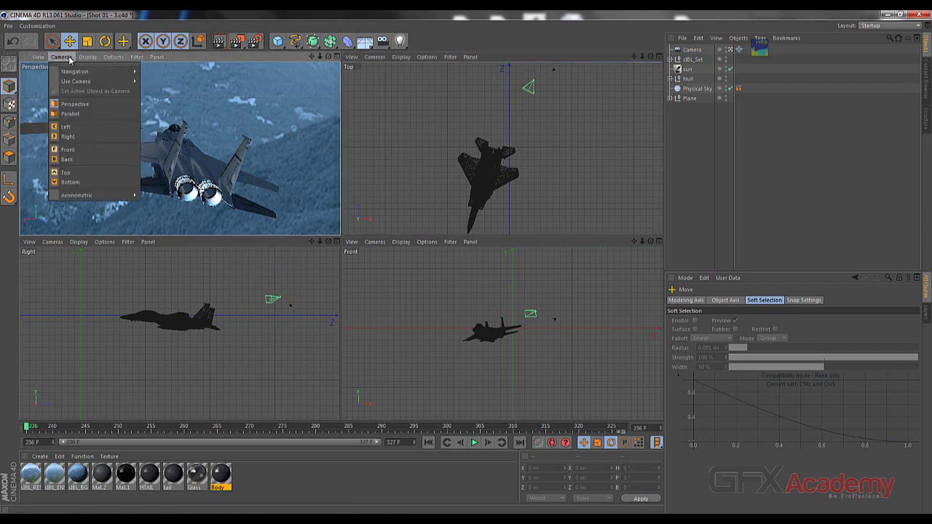
pyautogui.click(74, 107)
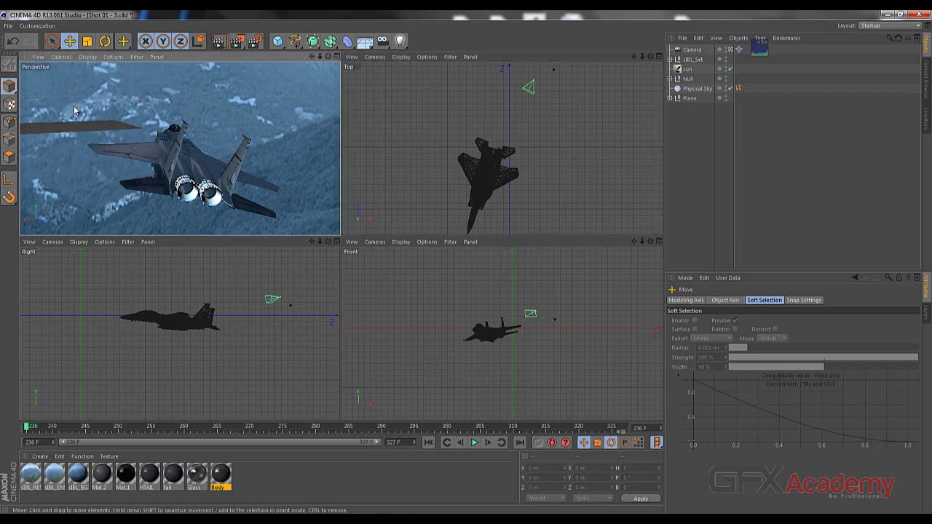
# - Change the Top view's projection to Perspective
pyautogui.click(431, 99)
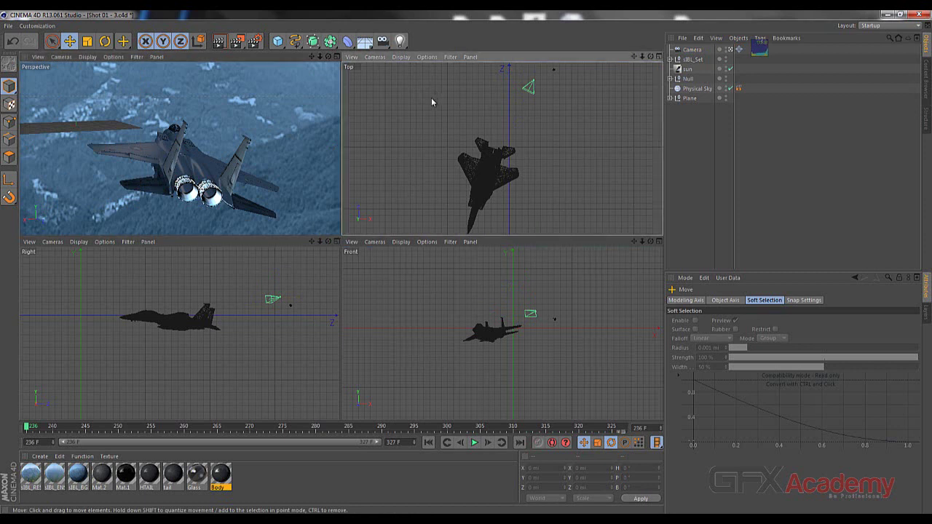
pyautogui.click(351, 68)
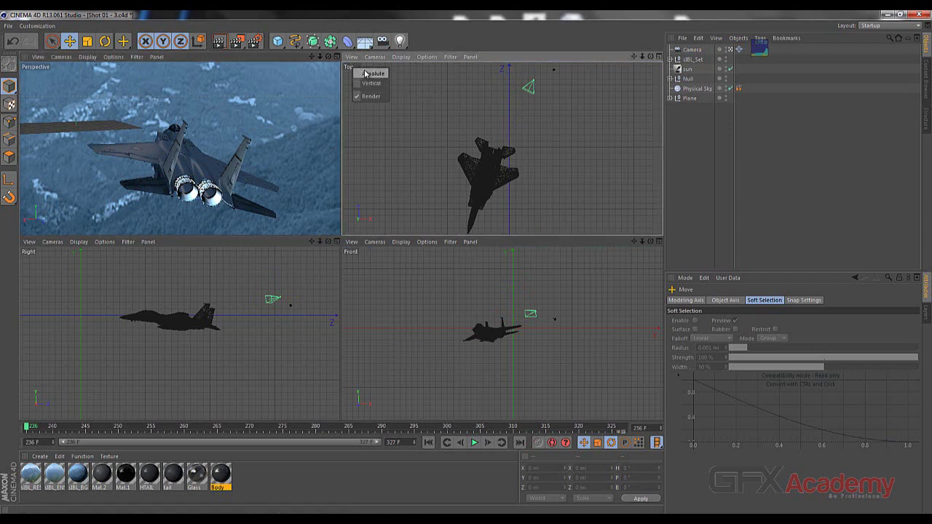
pyautogui.click(378, 61)
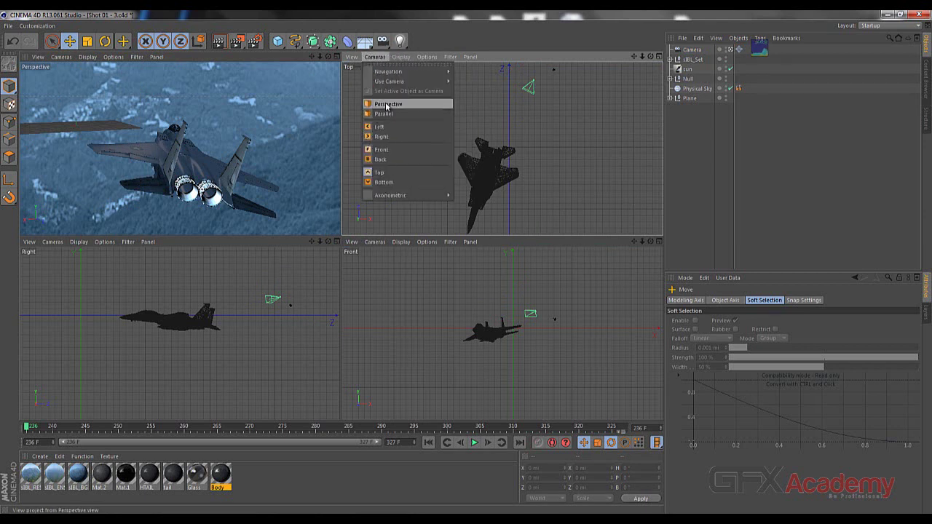
pyautogui.click(387, 104)
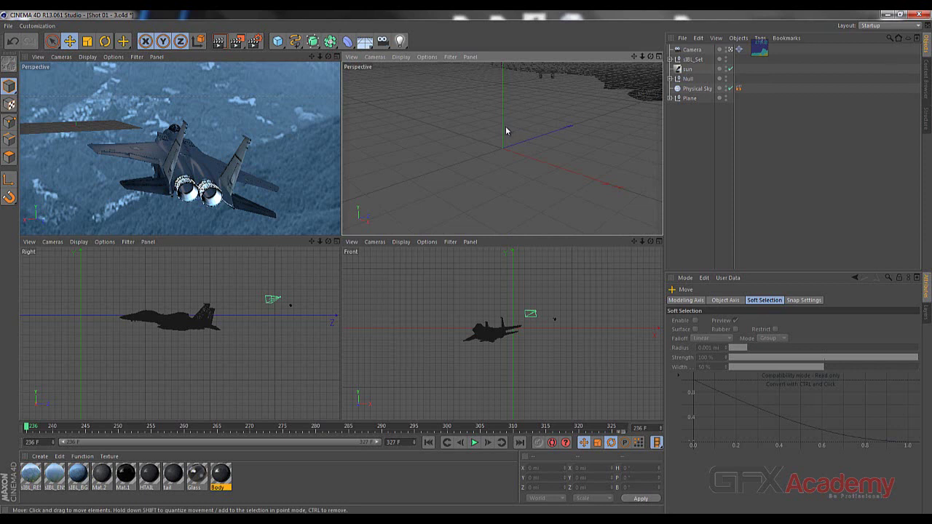
# - Try moving the Plane-targeted camera closer behind the jet and across its tail
pyautogui.scroll(-6, 505, 126)
pyautogui.keyDown('alt'); pyautogui.moveTo(588, 102); pyautogui.dragTo(488, 145); pyautogui.keyUp('alt')
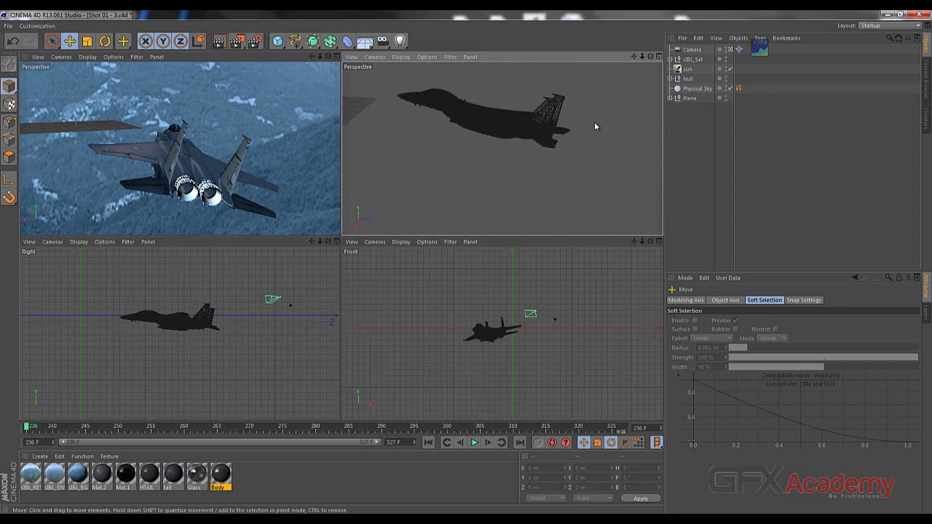
pyautogui.keyDown('alt'); pyautogui.moveTo(601, 129); pyautogui.dragTo(495, 129); pyautogui.keyUp('alt')
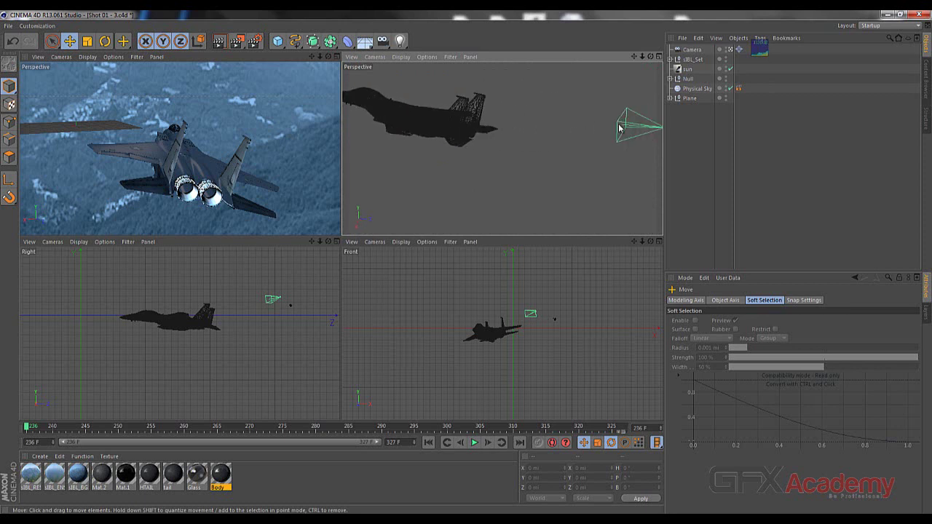
pyautogui.click(639, 125)
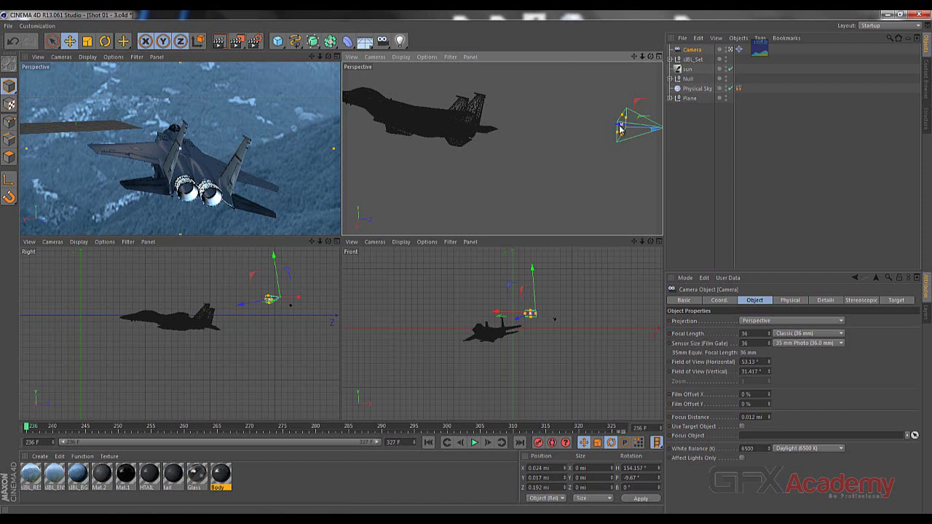
pyautogui.moveTo(620, 128); pyautogui.dragTo(553, 180)
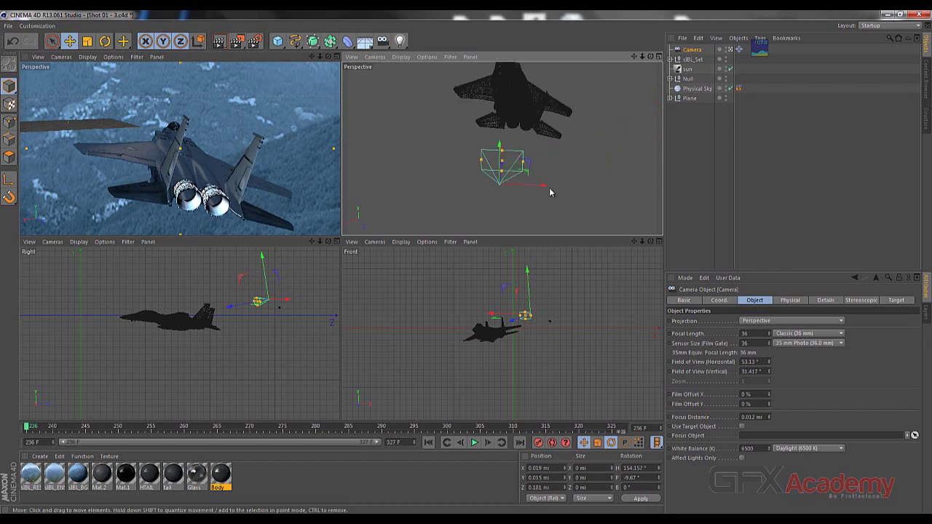
pyautogui.moveTo(569, 188); pyautogui.dragTo(613, 183)
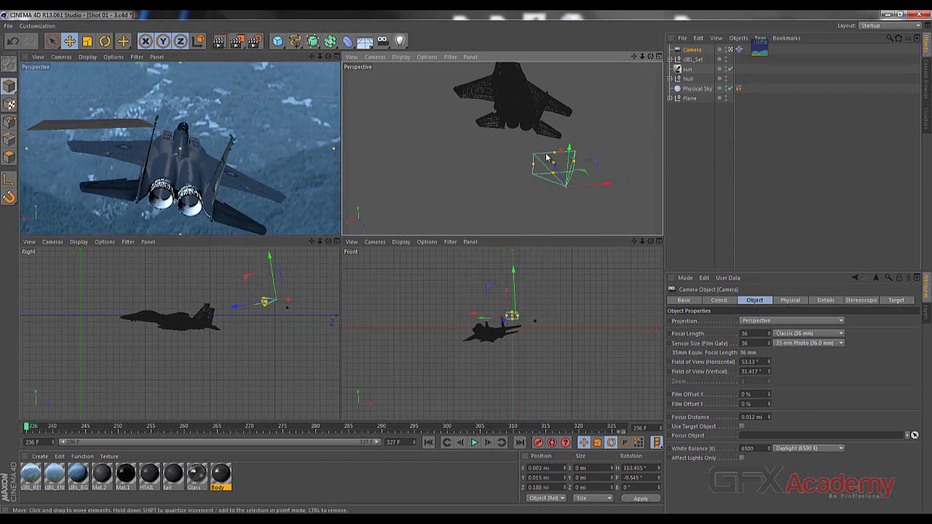
# - Try to rotate the camera by hand, undo the rotation, and return to the Move tool
pyautogui.press('r')
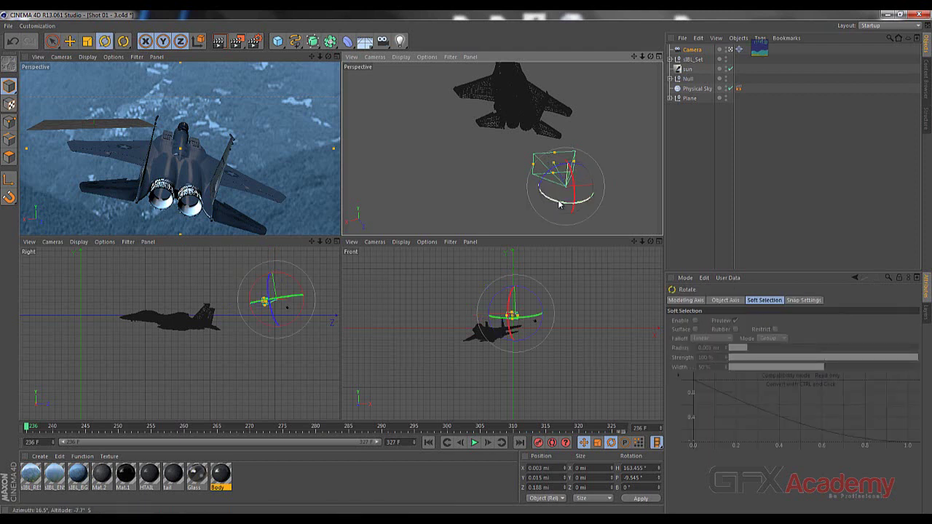
pyautogui.moveTo(560, 205); pyautogui.dragTo(568, 204)
pyautogui.hotkey('ctrl', 'z')
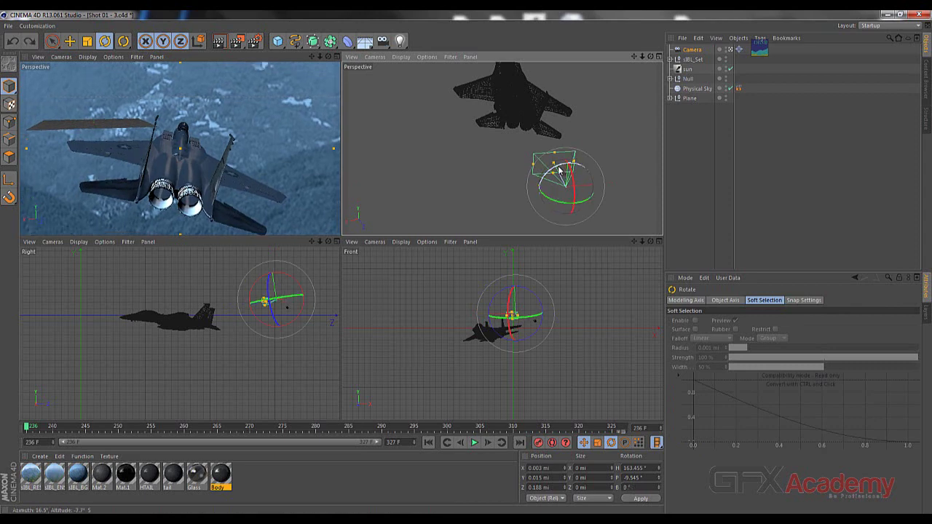
pyautogui.moveTo(557, 171); pyautogui.dragTo(575, 188)
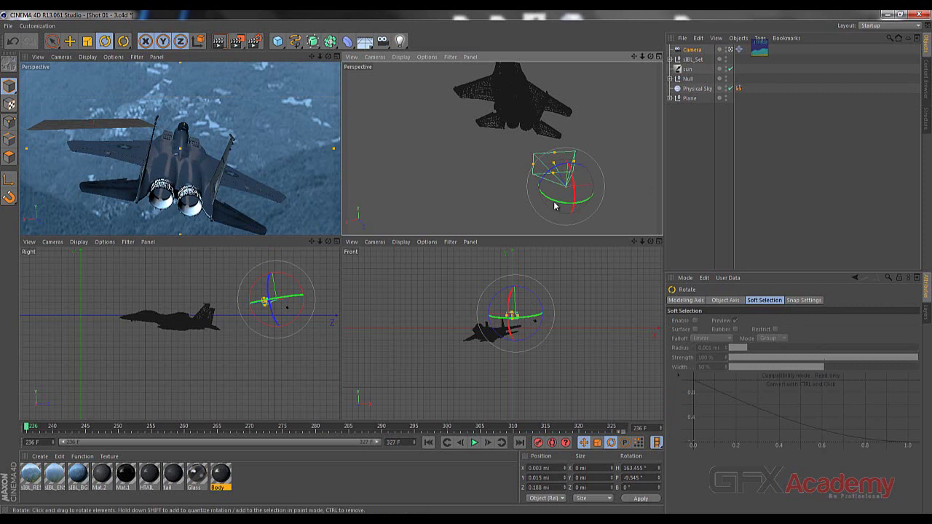
pyautogui.moveTo(555, 206); pyautogui.dragTo(564, 188)
pyautogui.press('e')
# - Delete the existing camera and add a Target Camera in its place
pyautogui.click(692, 51)
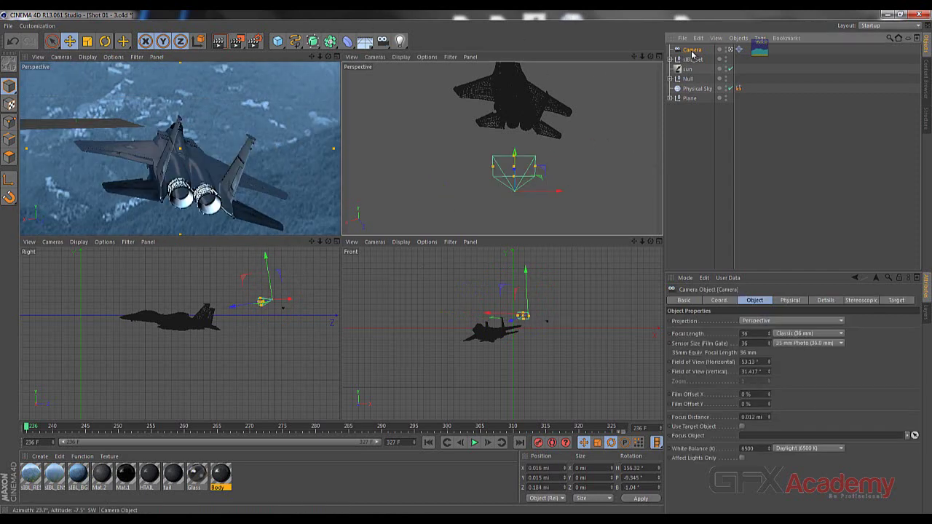
pyautogui.press('Delete')
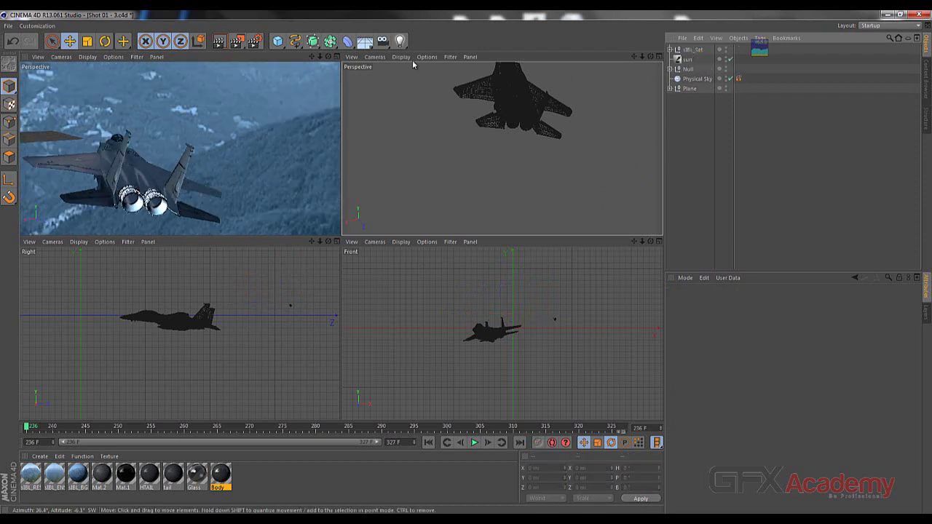
pyautogui.moveTo(383, 42); pyautogui.dragTo(421, 76)
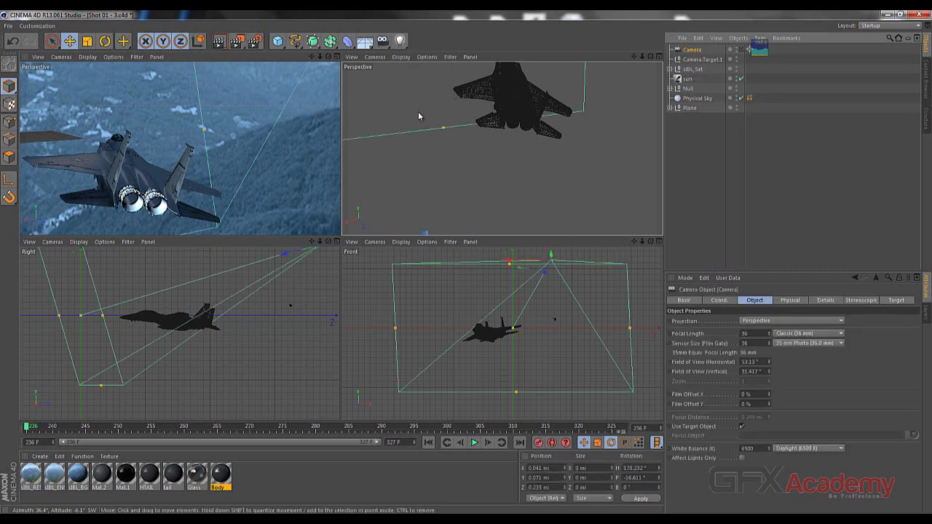
# - Move the Camera.Target.1 null onto the jet's rear fuselage, at about X -0.023, Y -0.005, Z 0.105 mi
pyautogui.moveTo(419, 117)
pyautogui.keyDown('alt'); pyautogui.mouseDown()
pyautogui.moveTo(427, 128)
pyautogui.moveTo(432, 106)
pyautogui.moveTo(466, 121)
pyautogui.moveTo(485, 139)
pyautogui.moveTo(474, 143)
pyautogui.moveTo(558, 125)
pyautogui.mouseUp(); pyautogui.keyUp('alt')
pyautogui.click(696, 60)
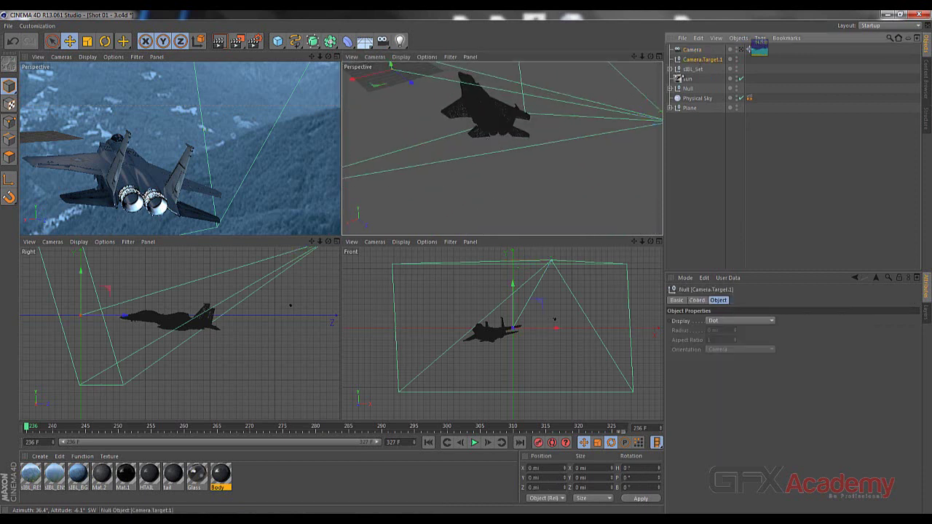
pyautogui.moveTo(410, 83); pyautogui.dragTo(500, 128)
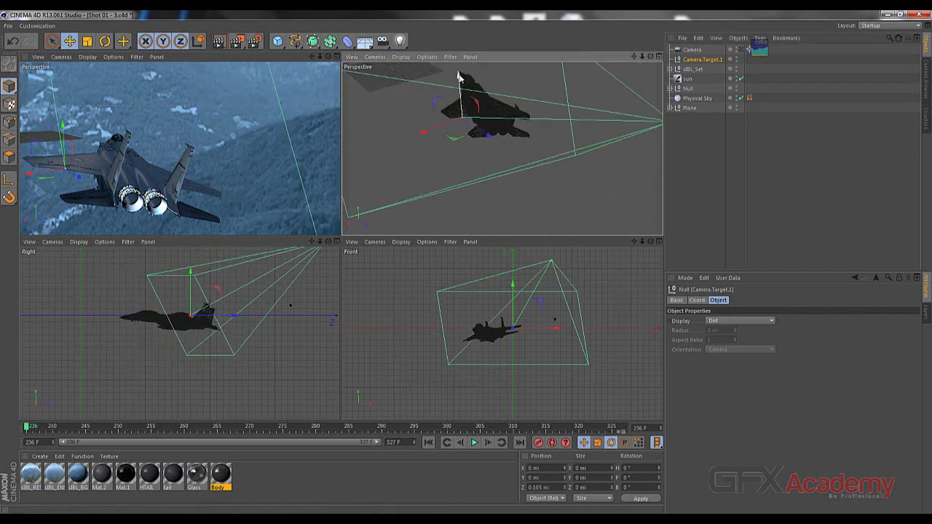
pyautogui.moveTo(458, 73); pyautogui.dragTo(459, 63)
pyautogui.keyDown('alt'); pyautogui.moveTo(458, 160); pyautogui.dragTo(444, 117); pyautogui.keyUp('alt')
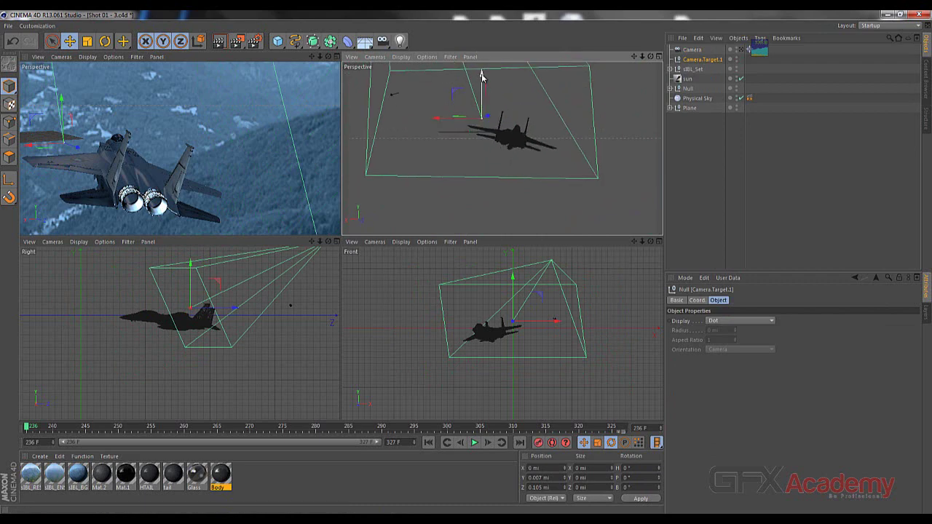
pyautogui.moveTo(480, 76); pyautogui.dragTo(485, 87)
pyautogui.moveTo(439, 132); pyautogui.dragTo(476, 132)
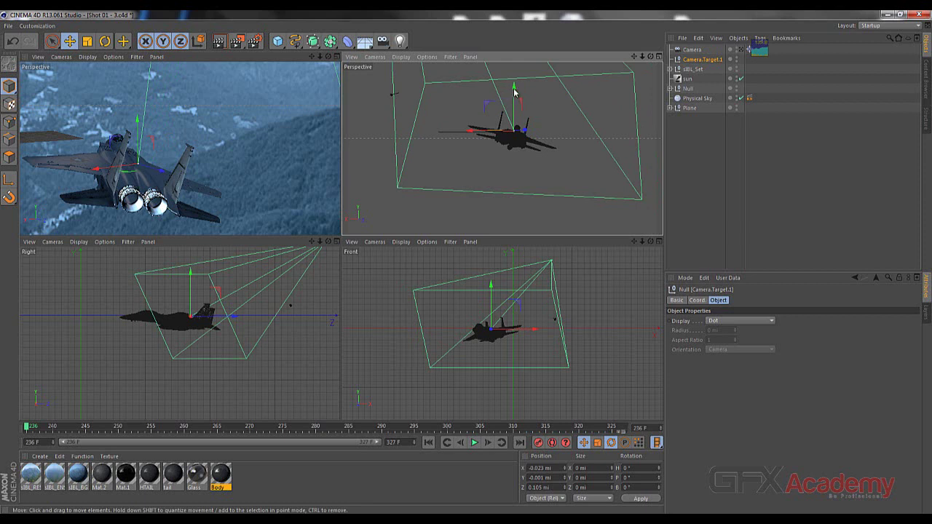
pyautogui.moveTo(515, 91); pyautogui.dragTo(515, 96)
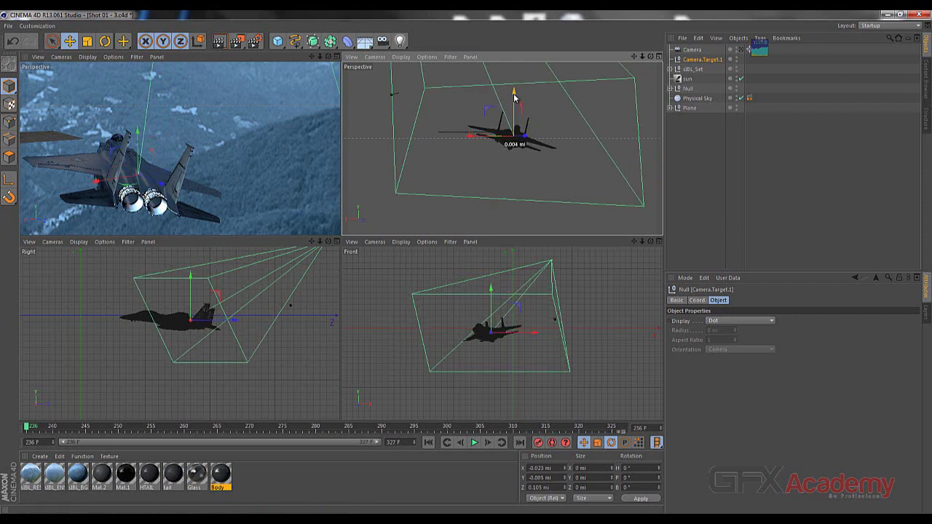
# - Look through the target camera and lower it to about Y 0.019 mi, slightly above the jet's height
pyautogui.click(742, 49)
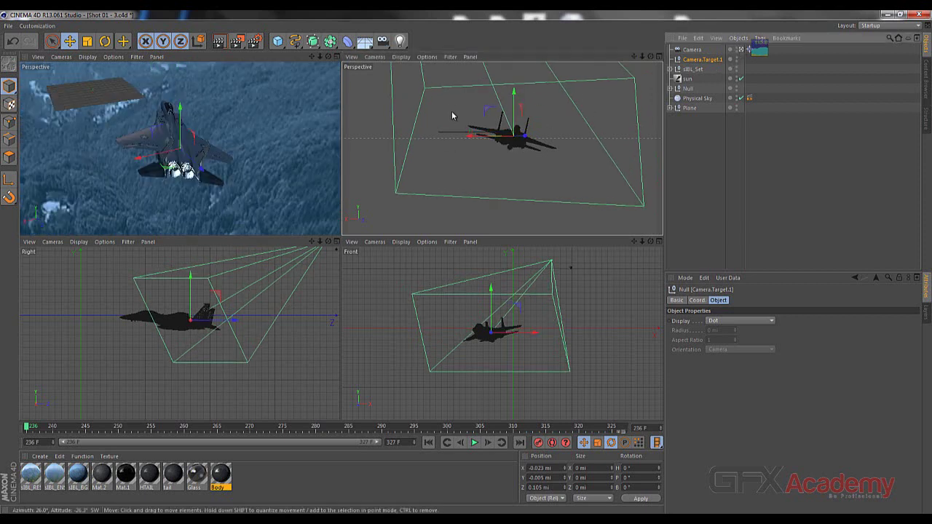
pyautogui.scroll(-3, 451, 115)
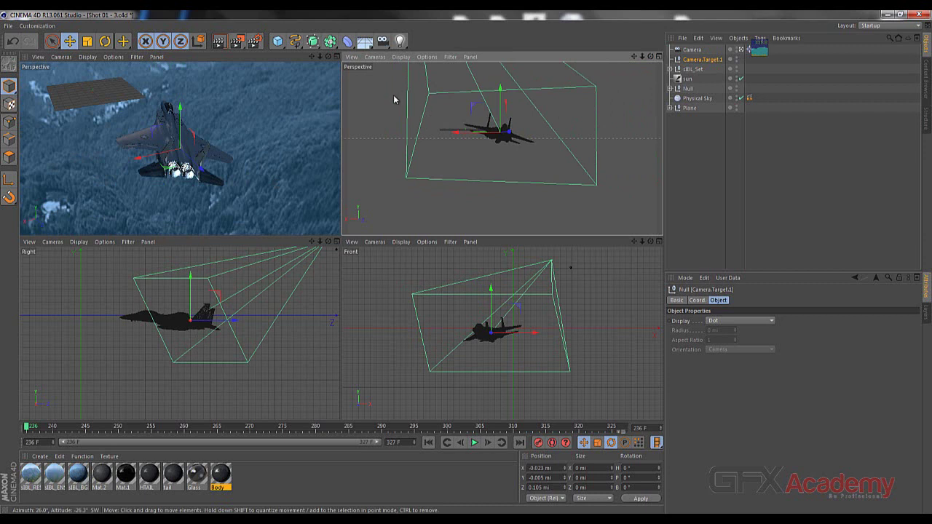
pyautogui.keyDown('alt'); pyautogui.moveTo(393, 95); pyautogui.dragTo(418, 180, button='middle'); pyautogui.keyUp('alt')
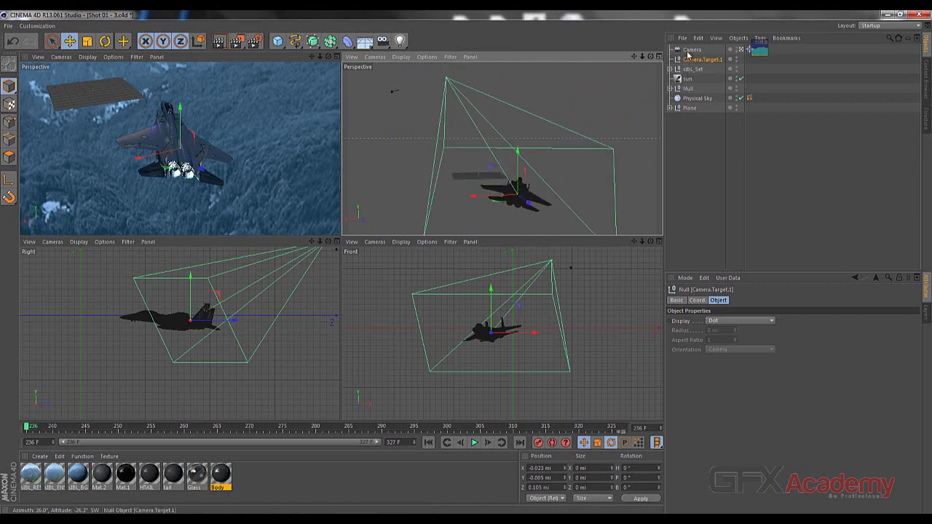
pyautogui.click(448, 90)
pyautogui.keyDown('alt'); pyautogui.moveTo(509, 155); pyautogui.dragTo(435, 150); pyautogui.keyUp('alt')
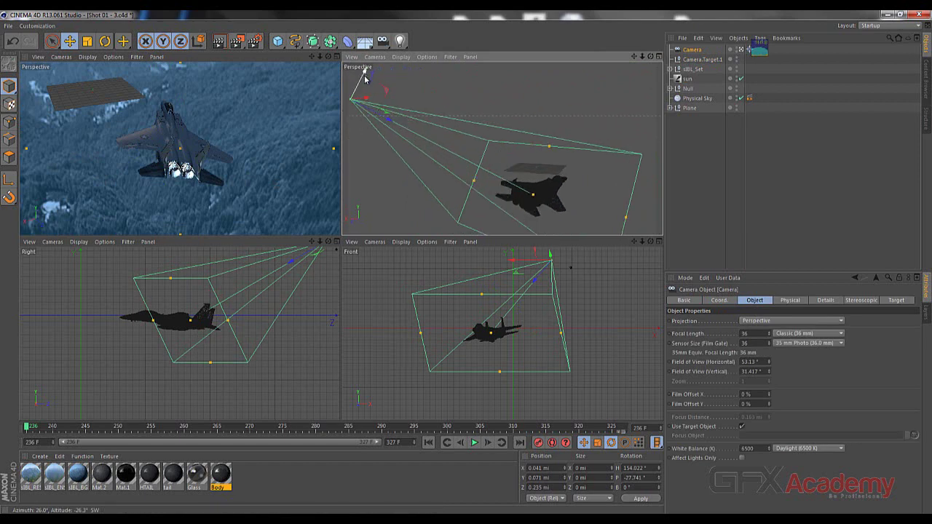
pyautogui.moveTo(365, 79); pyautogui.dragTo(364, 151)
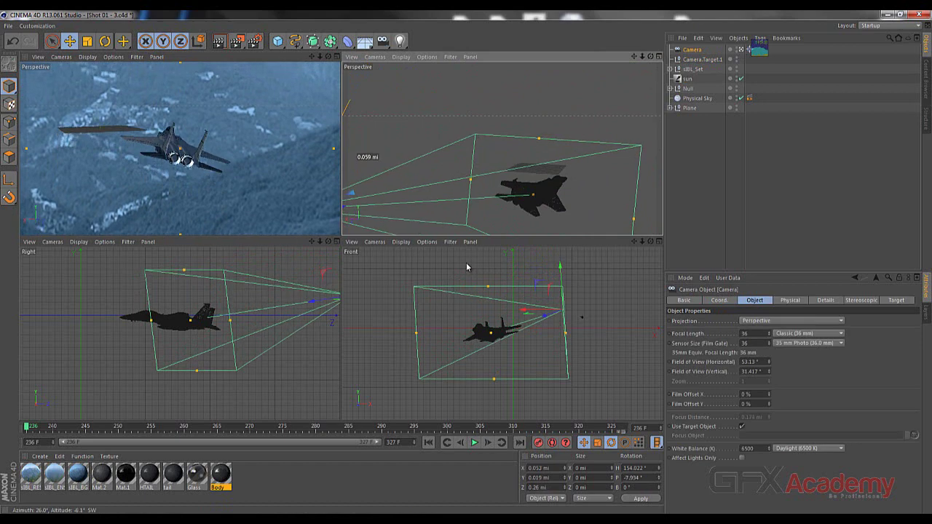
# - Bring the target camera close behind the jet's engines, at about X 0.008, Y 0.005, Z 0.168 mi
pyautogui.scroll(-1, 364, 78)
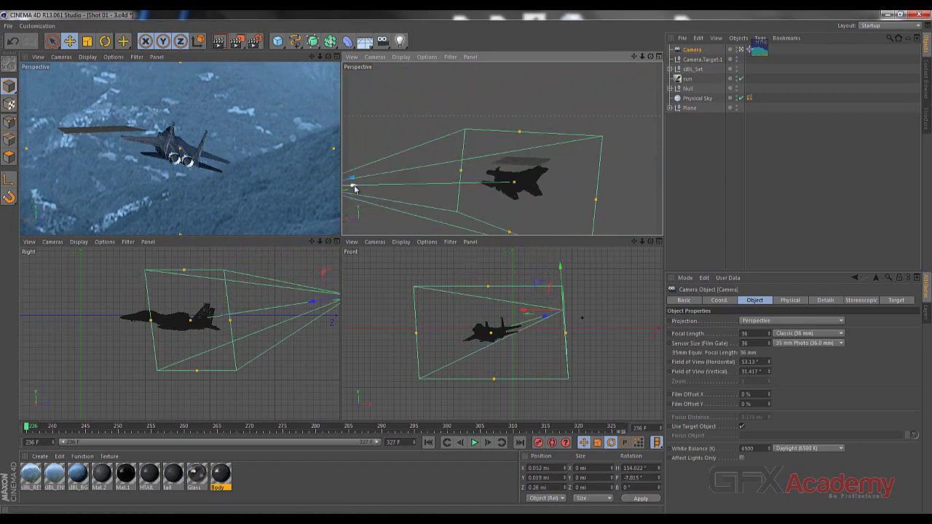
pyautogui.moveTo(353, 188); pyautogui.dragTo(510, 197)
pyautogui.scroll(8, 510, 196)
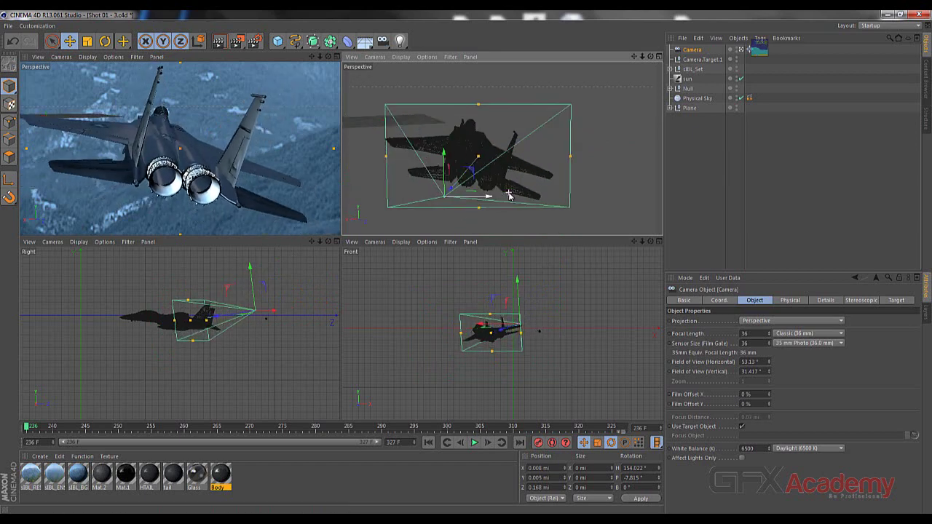
pyautogui.keyDown('alt'); pyautogui.moveTo(383, 184); pyautogui.dragTo(389, 185); pyautogui.keyUp('alt')
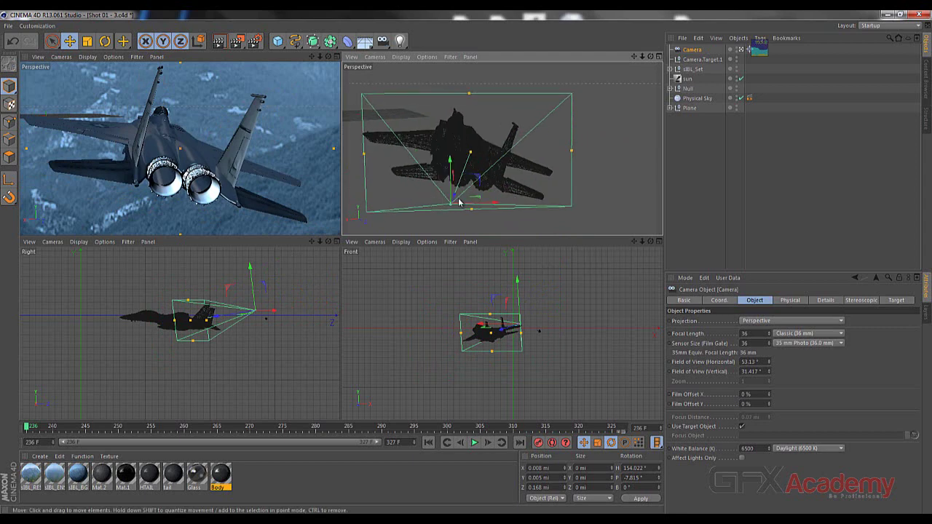
pyautogui.moveTo(495, 206)
pyautogui.mouseDown()
pyautogui.moveTo(651, 199)
pyautogui.moveTo(464, 267)
pyautogui.moveTo(491, 198)
pyautogui.moveTo(611, 198)
pyautogui.moveTo(492, 203)
pyautogui.mouseUp()
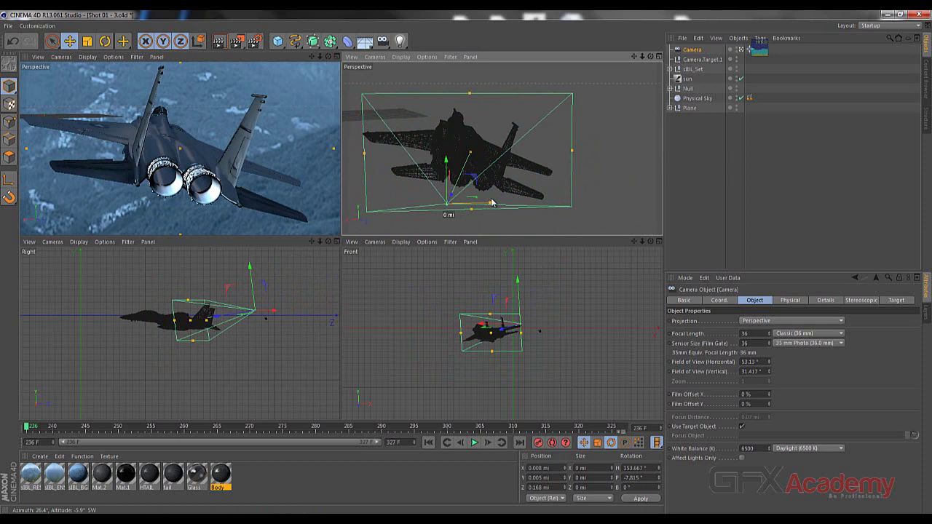
pyautogui.moveTo(492, 203); pyautogui.dragTo(492, 202)
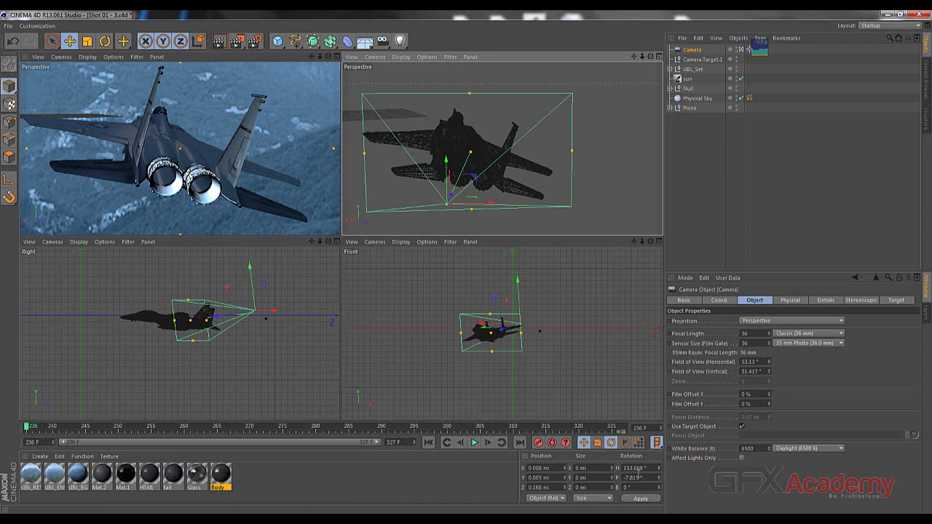
# - Play back the jet animation through the camera, stop it, and compare the framing with the shot01 reference clip
pyautogui.click(475, 443)
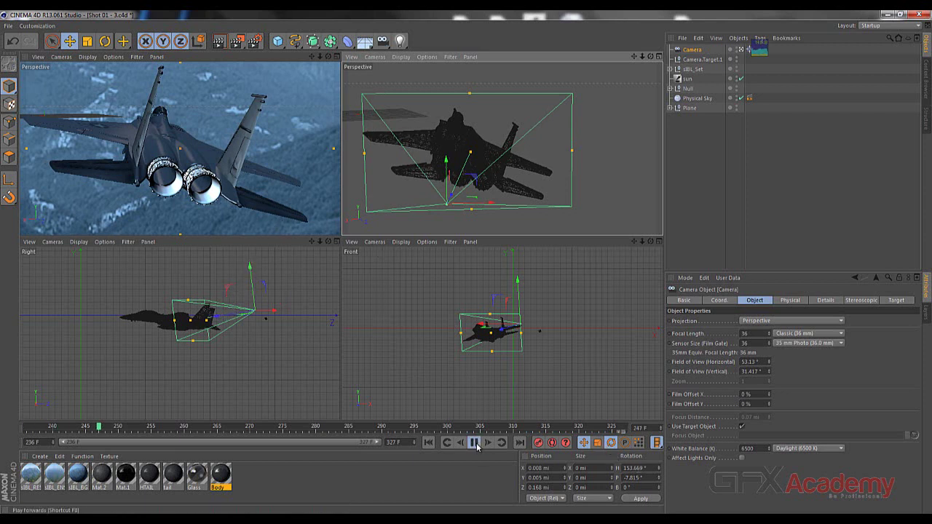
pyautogui.click(310, 188)
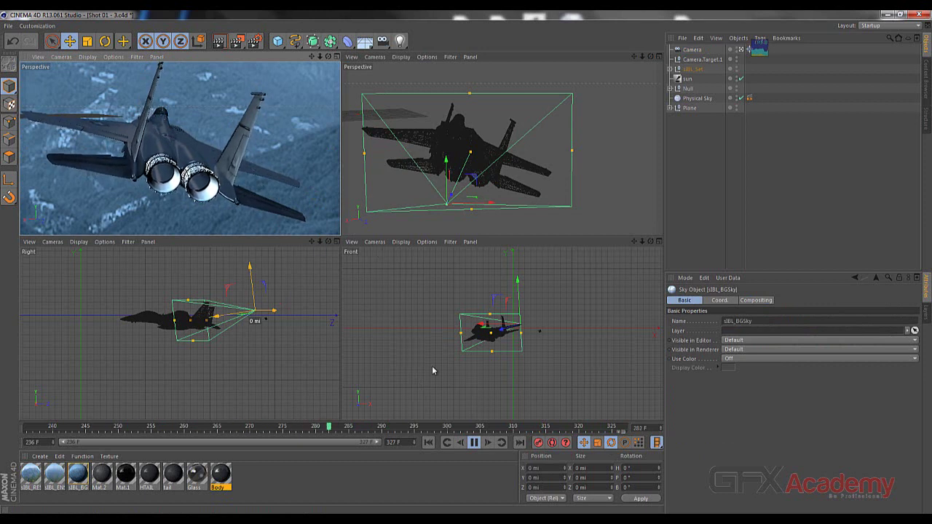
pyautogui.click(474, 442)
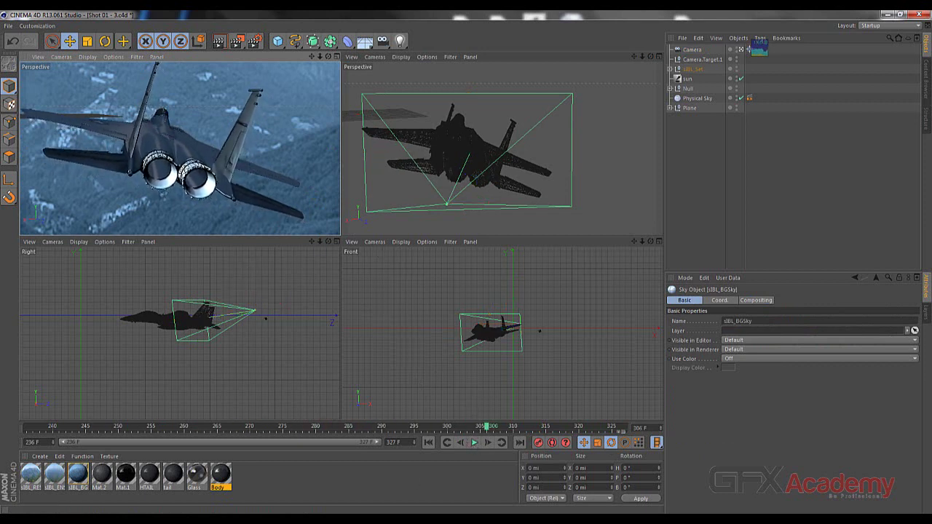
pyautogui.hotkey('alt', 'Tab')
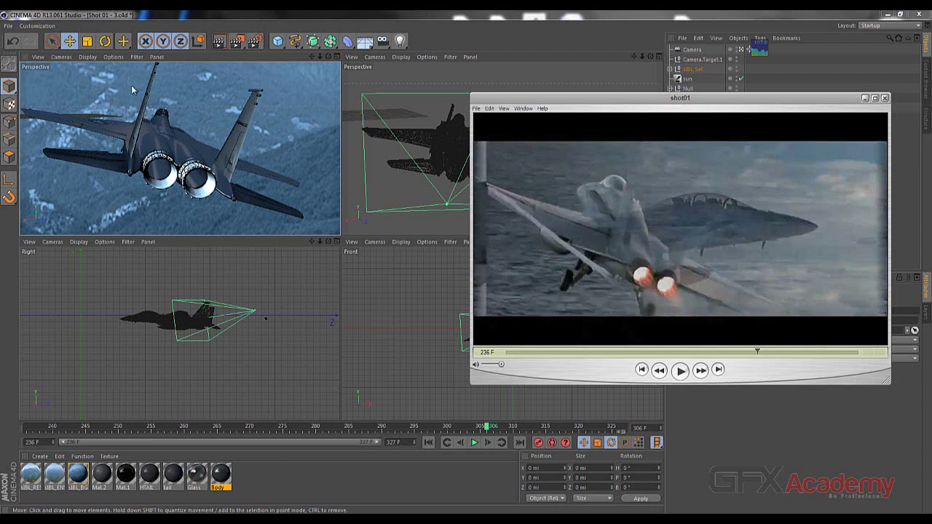
pyautogui.click(865, 98)
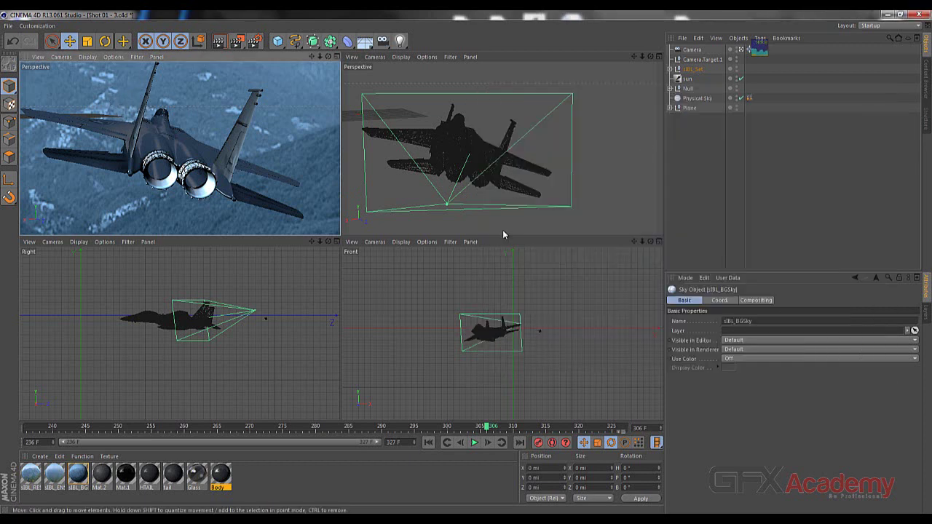
# - Shift the target camera sideways to about X 0.02, Y 0.005, Z 0.162 mi and scrub the animation from frame 236 to 327
pyautogui.click(692, 49)
pyautogui.moveTo(483, 206); pyautogui.dragTo(386, 212)
pyautogui.scroll(-1, 405, 209)
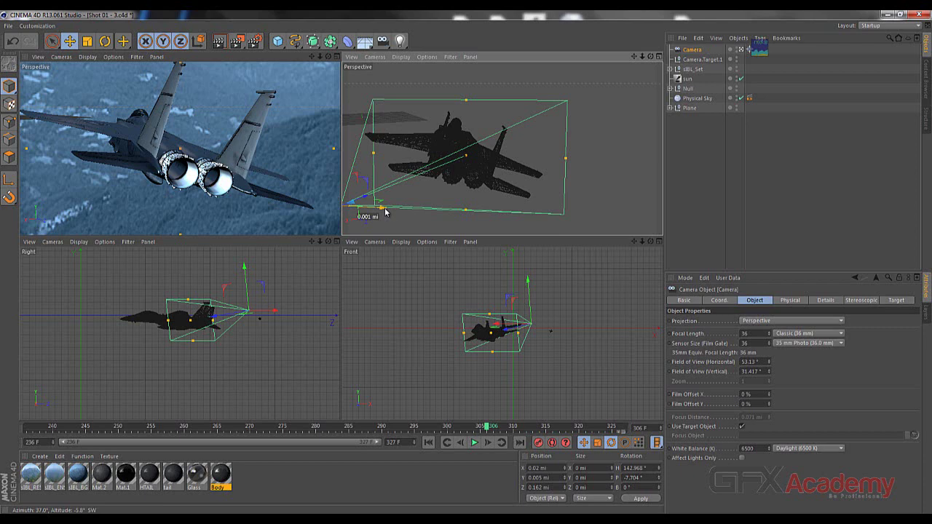
pyautogui.moveTo(386, 212)
pyautogui.mouseDown()
pyautogui.moveTo(363, 203)
pyautogui.moveTo(373, 209)
pyautogui.mouseUp()
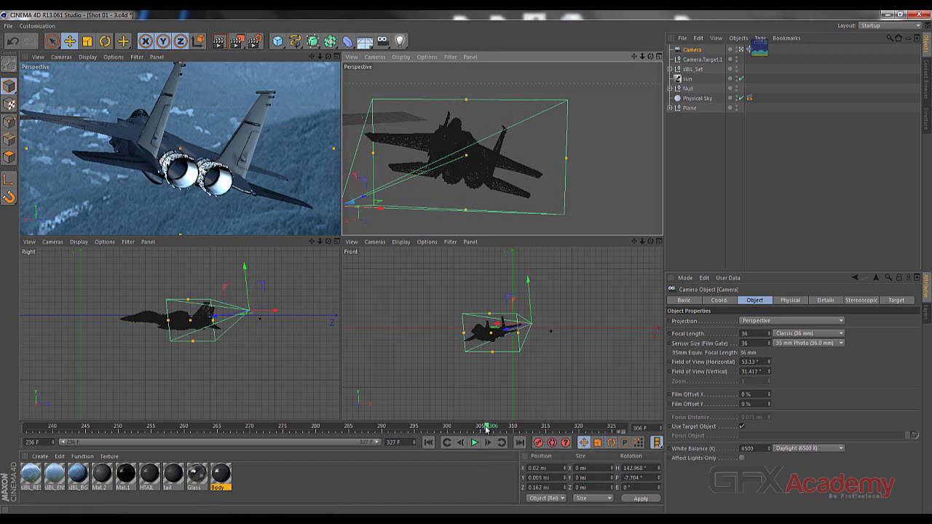
pyautogui.moveTo(485, 429); pyautogui.dragTo(2, 428)
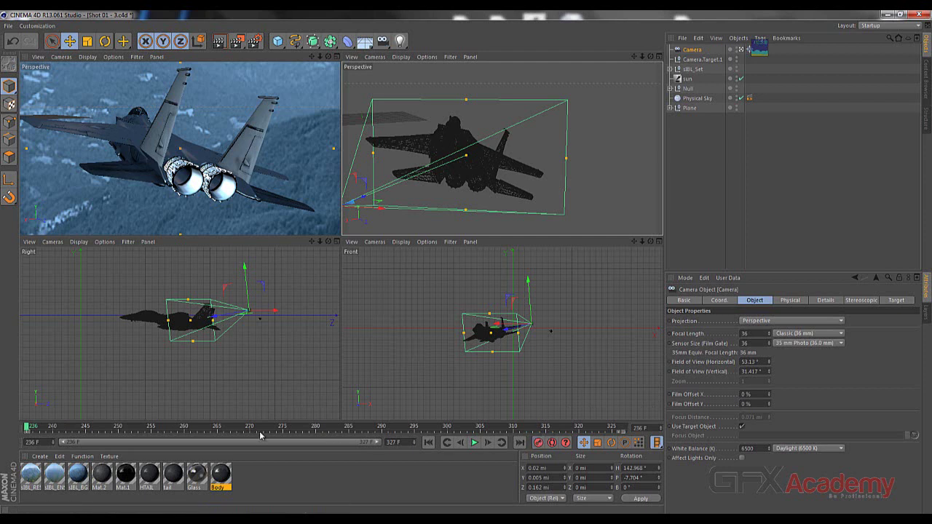
pyautogui.moveTo(146, 429); pyautogui.dragTo(650, 429)
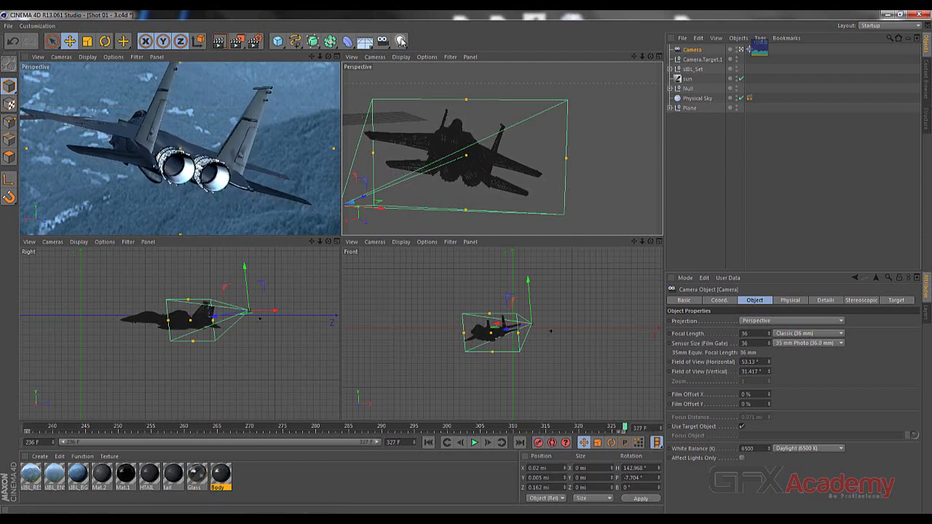
# - Shift the target camera to about X 0.012, Y 0.005, Z 0.167 mi at frame 327 and compare it with the shot01 reference clip
pyautogui.moveTo(380, 211); pyautogui.dragTo(448, 205)
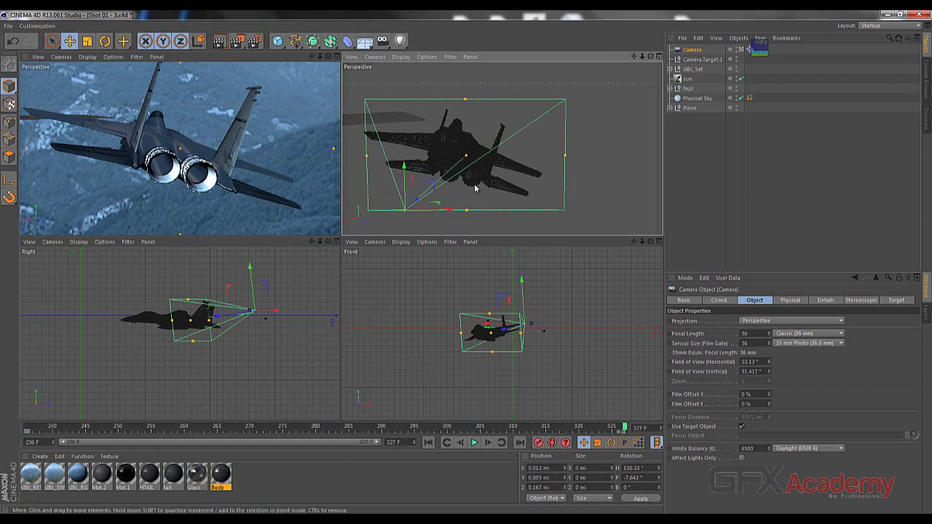
pyautogui.hotkey('alt', 'Tab')
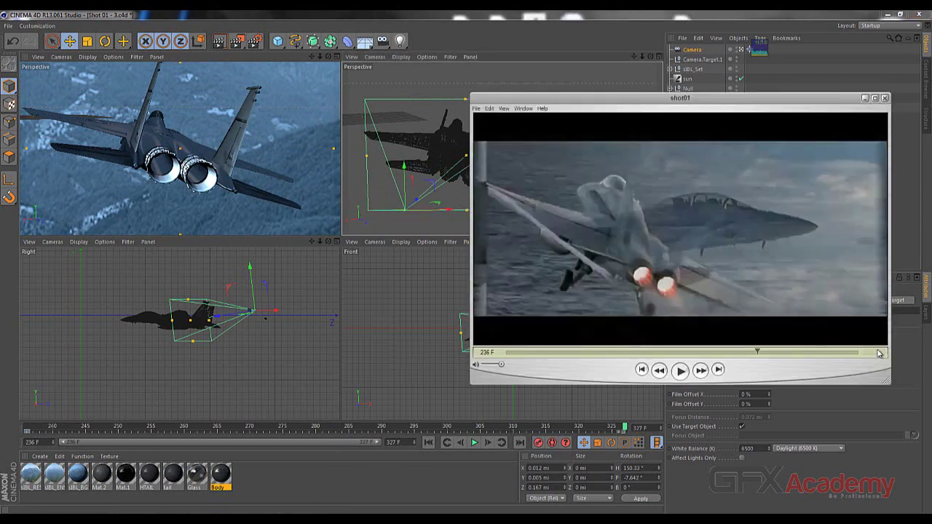
pyautogui.click(680, 371)
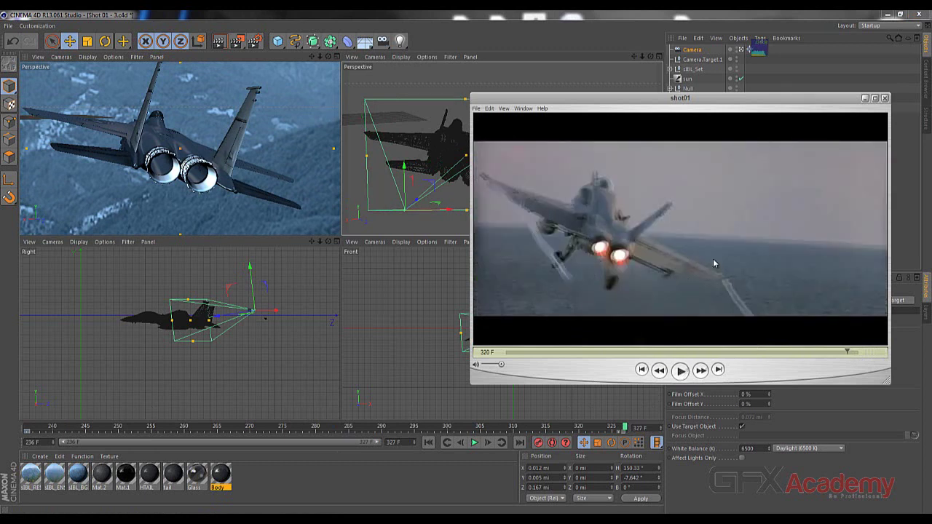
pyautogui.click(865, 99)
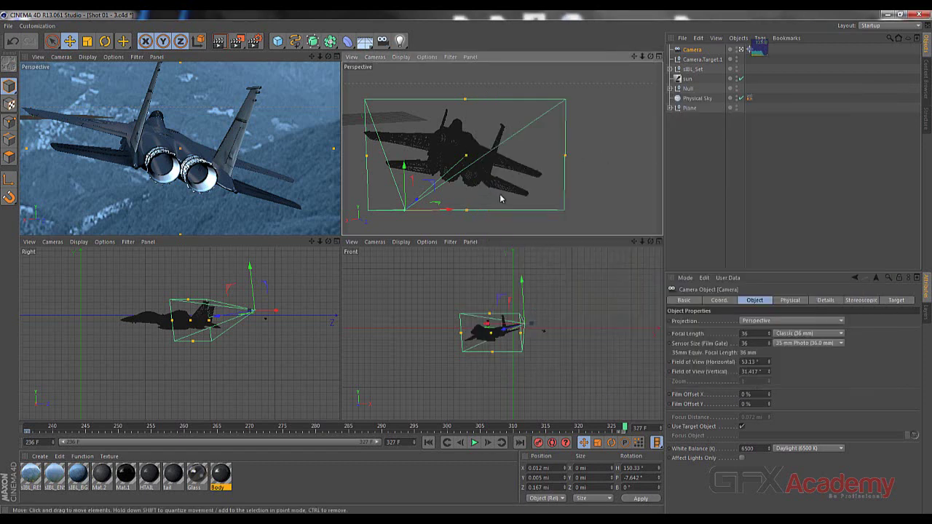
# - Pull the camera back and raise it to about X 0.014, Y 0.009, Z 0.171 mi, and record a keyframe at frame 327
pyautogui.keyDown('alt'); pyautogui.moveTo(578, 147); pyautogui.dragTo(476, 178); pyautogui.keyUp('alt')
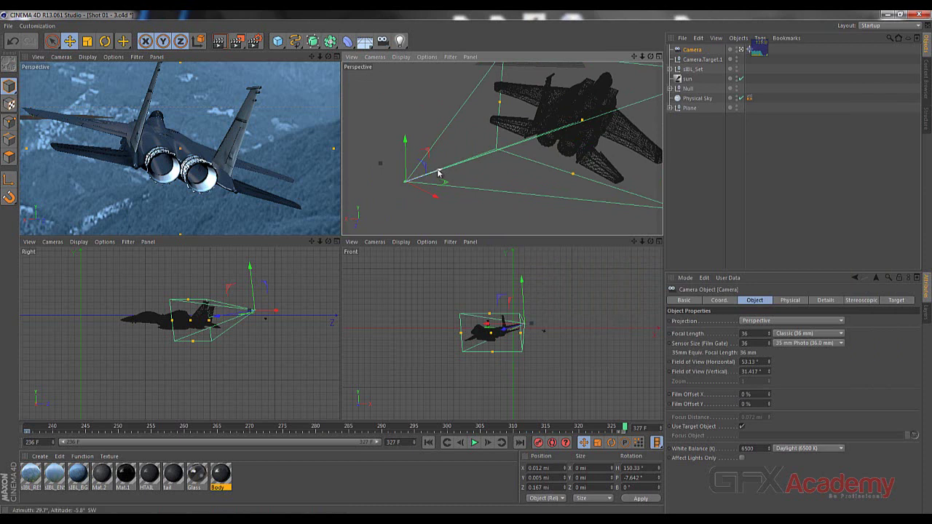
pyautogui.moveTo(439, 173); pyautogui.dragTo(418, 181)
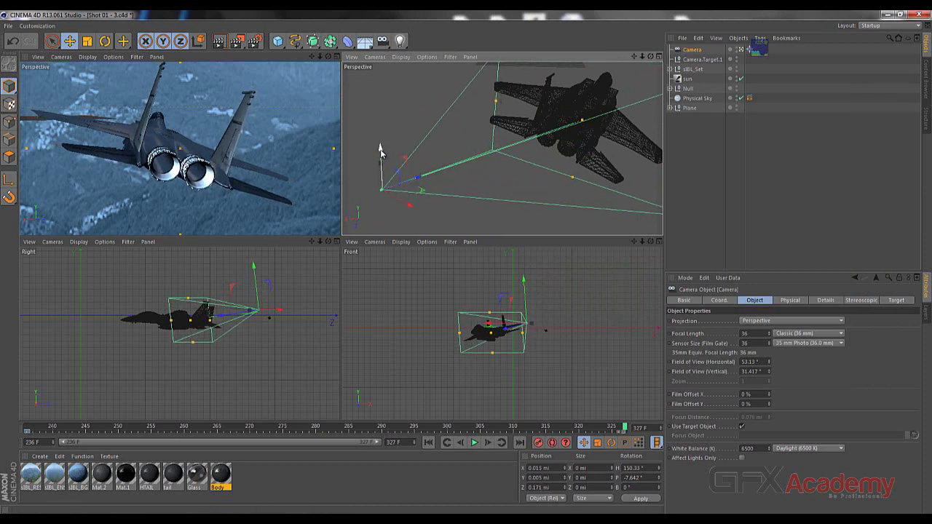
pyautogui.moveTo(379, 151)
pyautogui.mouseDown()
pyautogui.moveTo(383, 134)
pyautogui.moveTo(386, 145)
pyautogui.mouseUp()
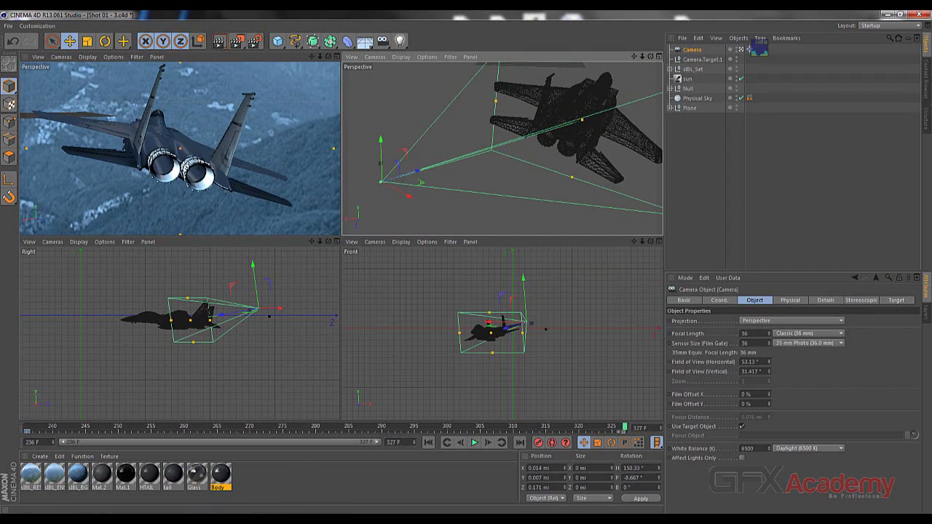
pyautogui.hotkey('alt', 'Tab')
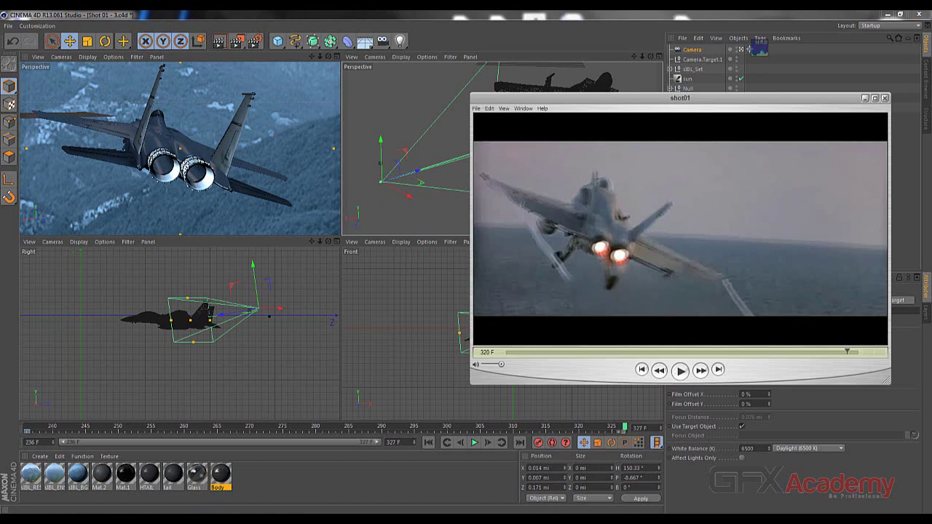
pyautogui.hotkey('alt', 'Tab')
pyautogui.moveTo(379, 142); pyautogui.dragTo(380, 129)
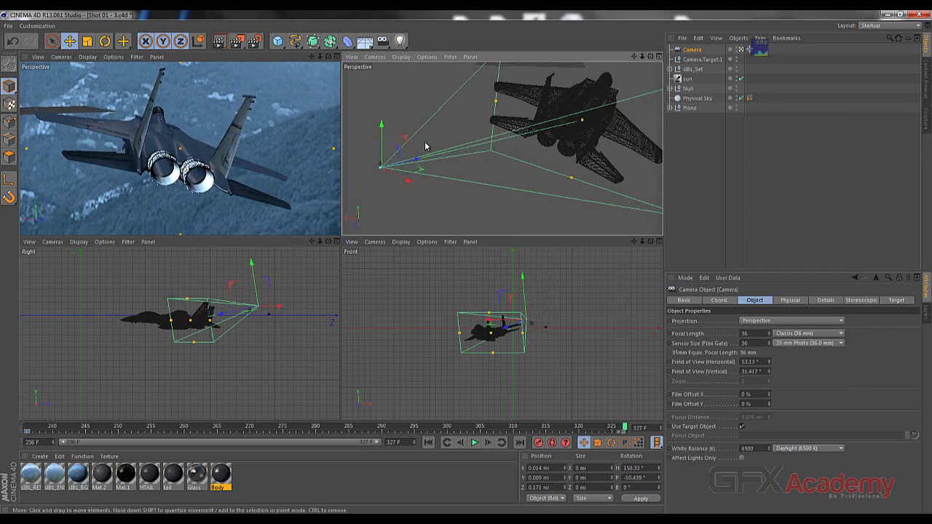
pyautogui.click(538, 443)
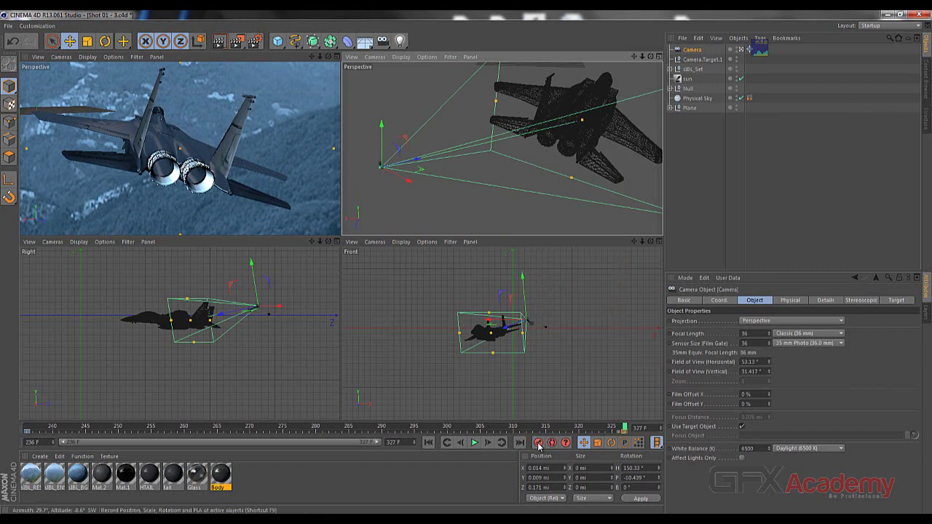
# - Select the camera's target null, scrub between frames 236 and 327, and compare the framing with the shot01 reference clip
pyautogui.click(704, 60)
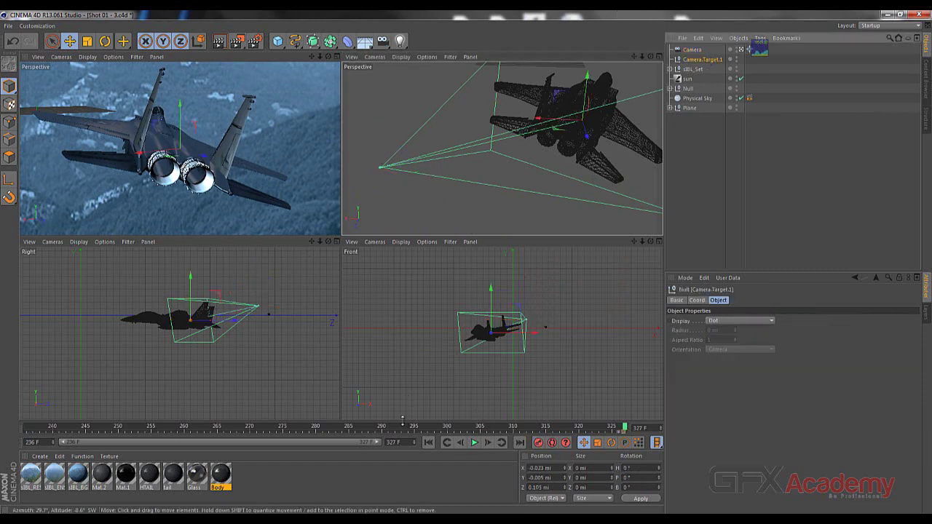
pyautogui.moveTo(402, 427); pyautogui.dragTo(24, 429)
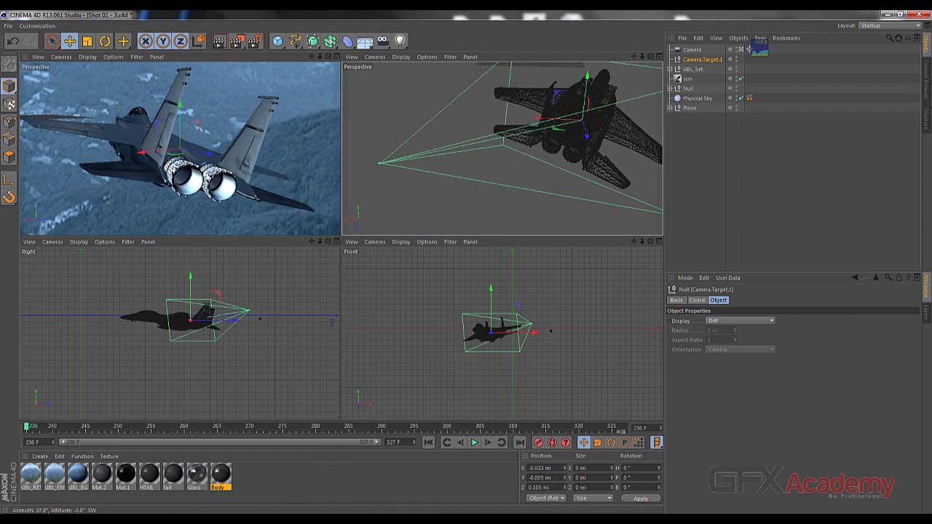
pyautogui.hotkey('alt', 'Tab')
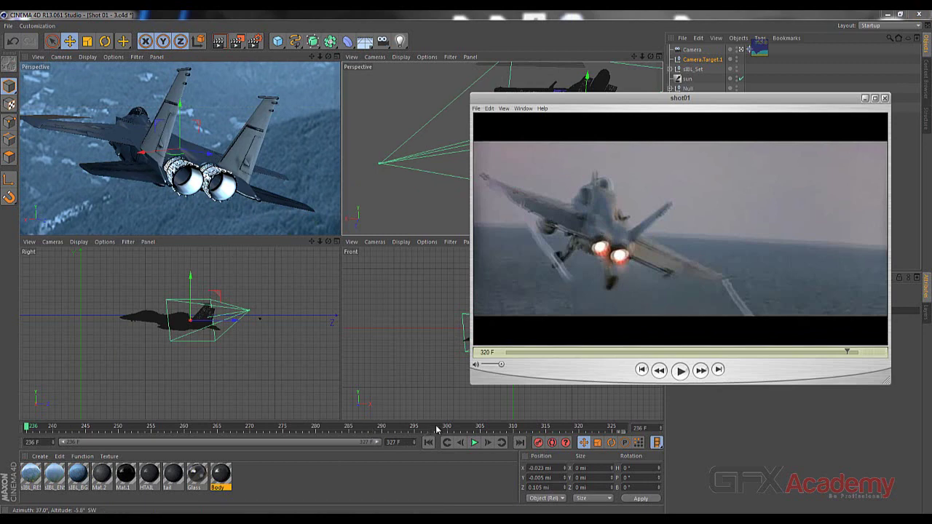
pyautogui.moveTo(436, 429); pyautogui.dragTo(641, 427)
pyautogui.hotkey('alt', 'Tab')
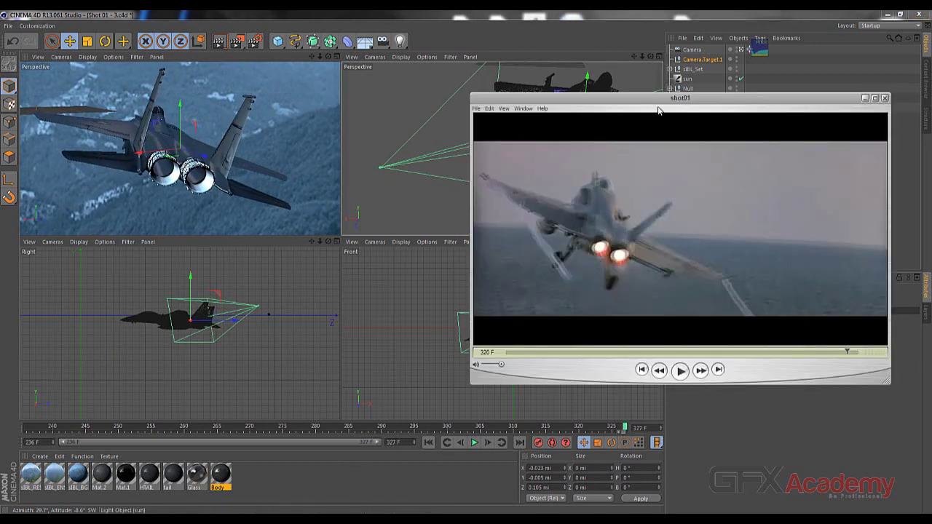
pyautogui.moveTo(663, 99); pyautogui.dragTo(709, 195)
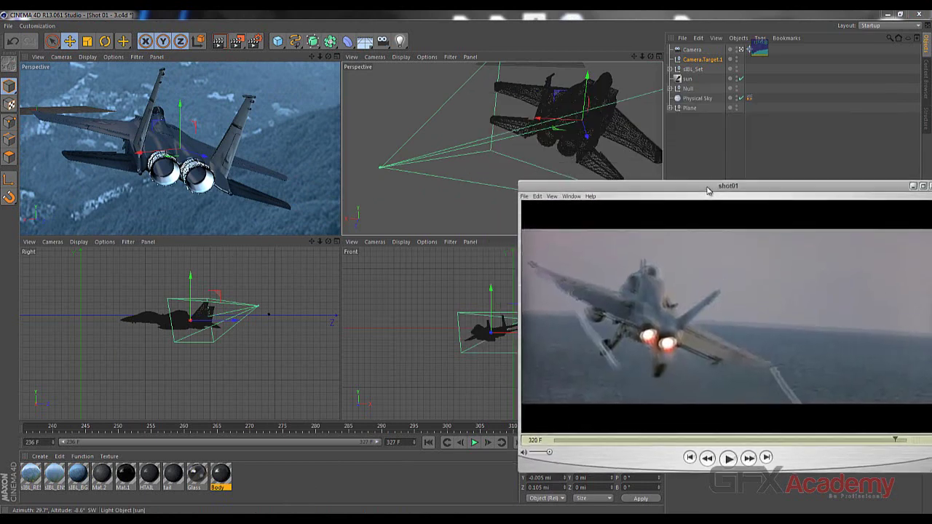
# - Raise Camera.Target.1 to about Y -0.001 mi, checking it against the shot01 clip, and record a keyframe at frame 327
pyautogui.click(587, 77)
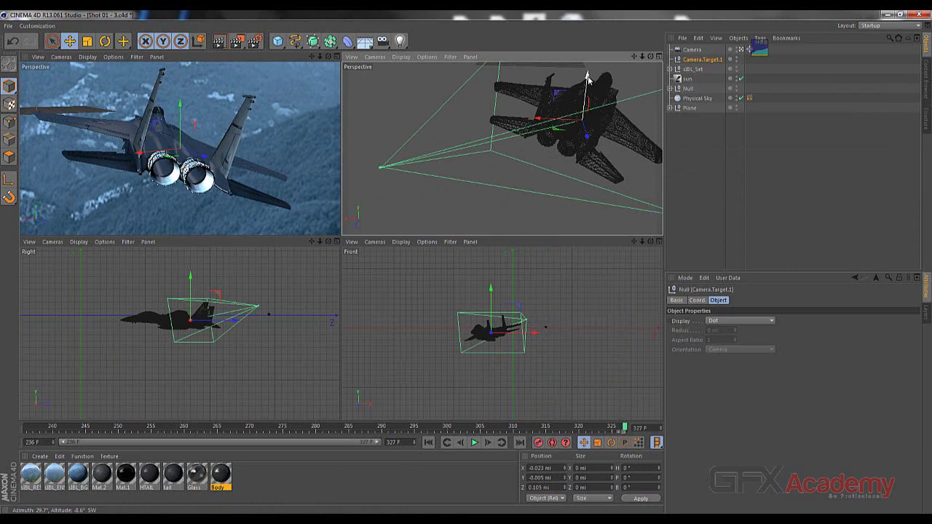
pyautogui.moveTo(589, 77); pyautogui.dragTo(589, 64)
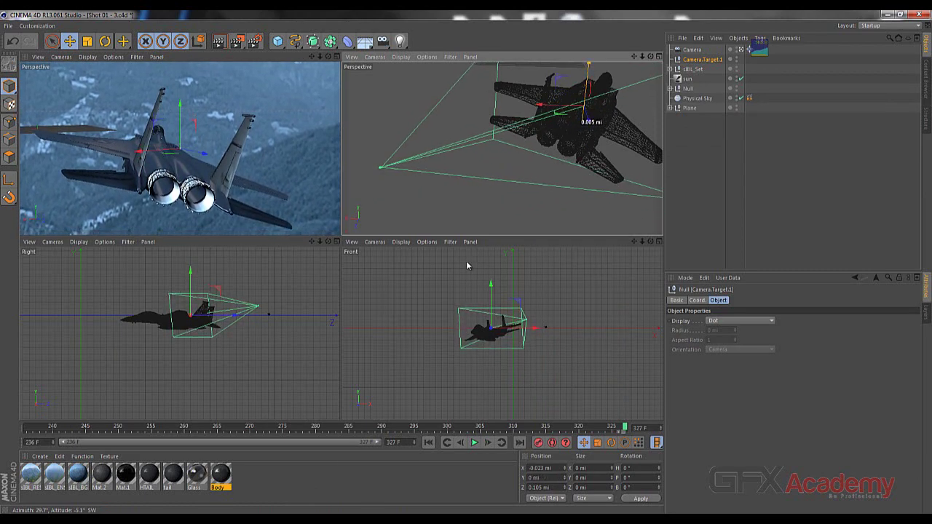
pyautogui.hotkey('alt', 'Tab')
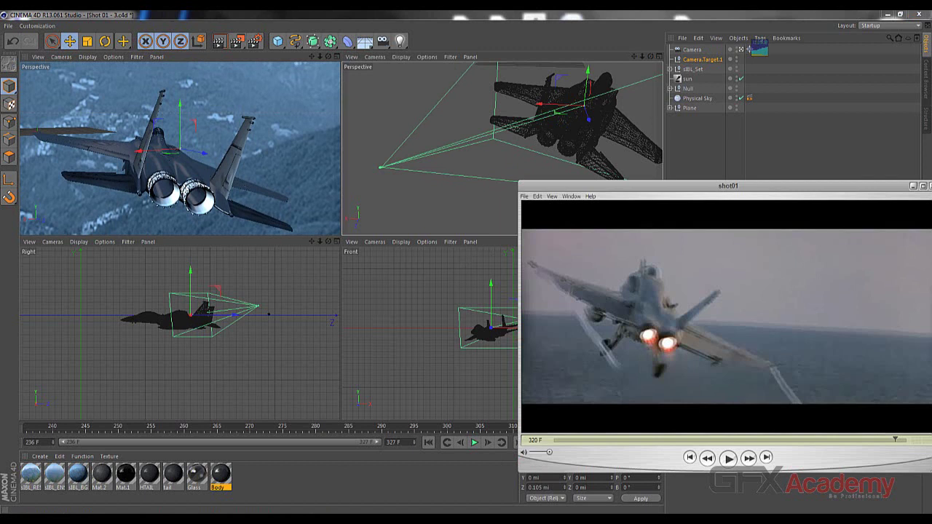
pyautogui.click(488, 224)
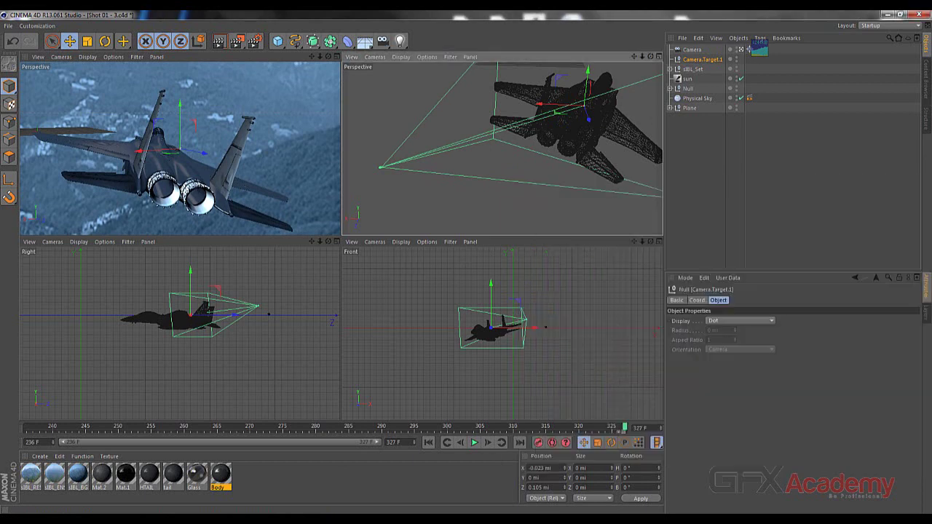
pyautogui.moveTo(588, 73)
pyautogui.mouseDown()
pyautogui.moveTo(593, 109)
pyautogui.moveTo(603, 82)
pyautogui.mouseUp()
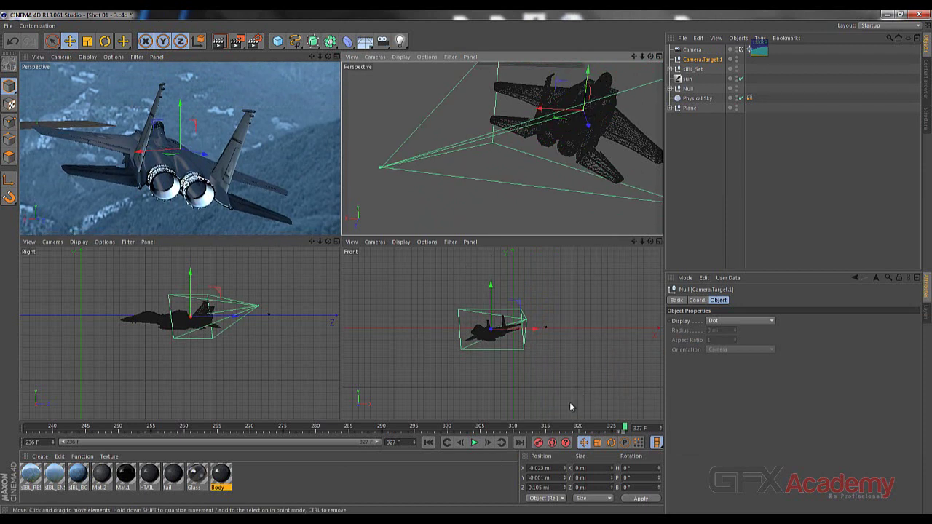
pyautogui.click(539, 442)
# - Return the animation to frame 236 and cue the shot01 reference clip to frame 236 to compare the jet's starting framing
pyautogui.moveTo(624, 428); pyautogui.dragTo(21, 429)
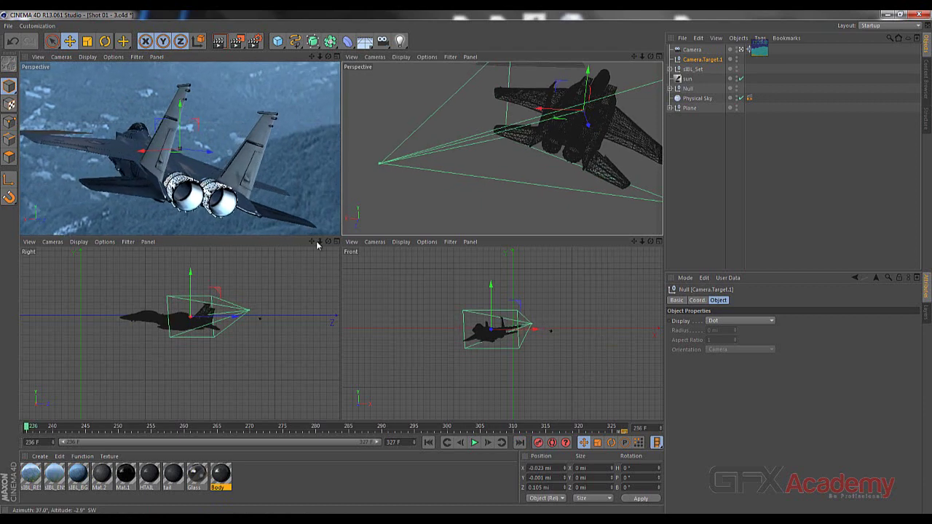
pyautogui.hotkey('alt', 'Tab')
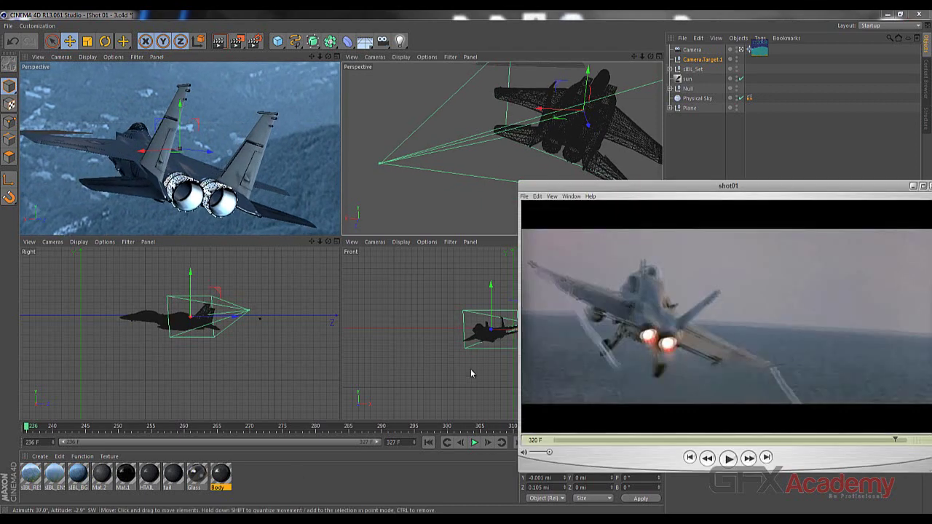
pyautogui.click(822, 441)
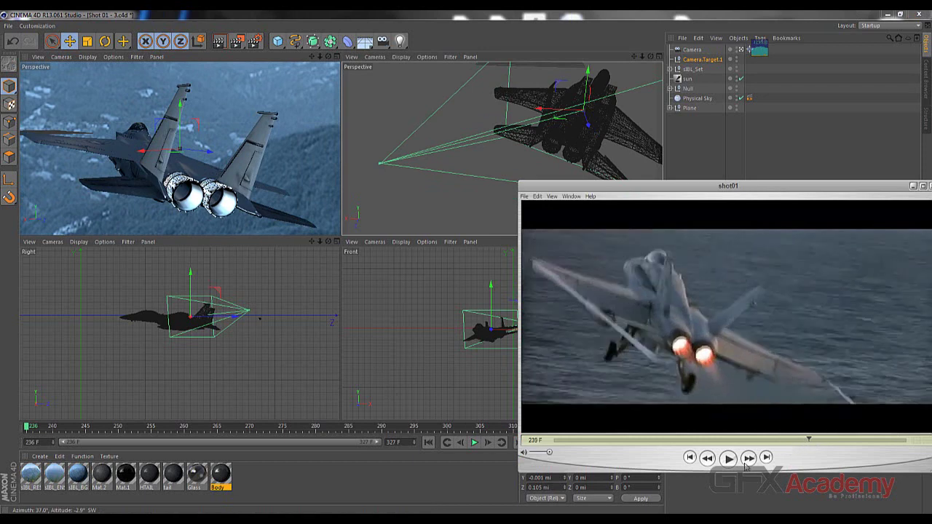
pyautogui.click(801, 442)
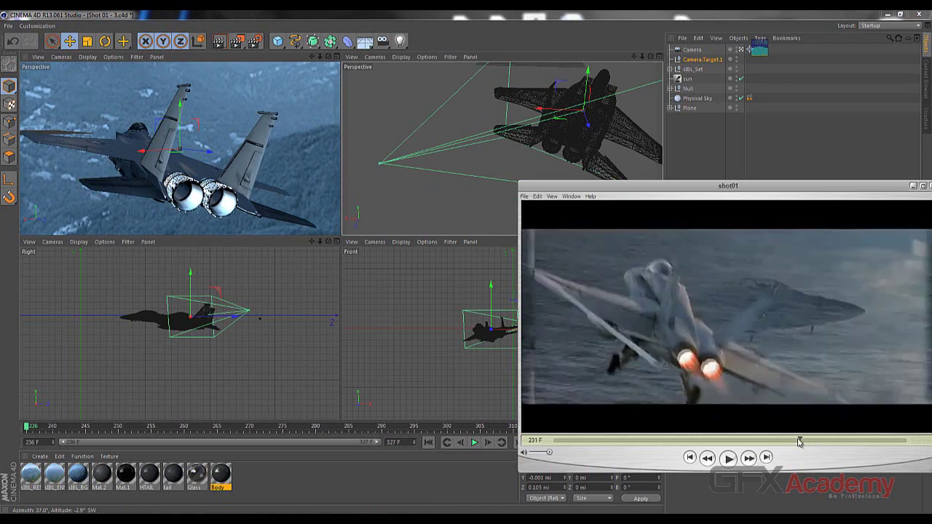
pyautogui.click(733, 461)
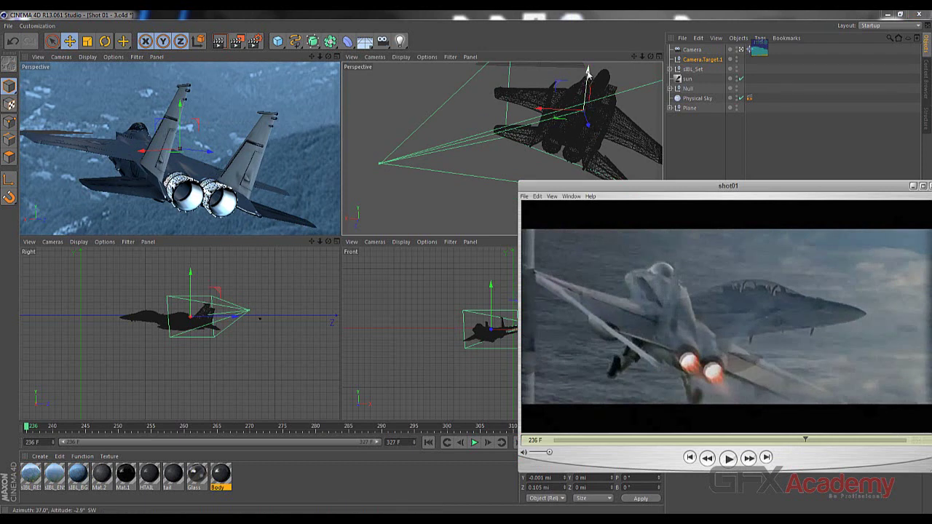
# - Lower Camera.Target.1 to about Y -0.005 mi, record a keyframe at frame 236, and scrub the animation to frame 275
pyautogui.click(587, 72)
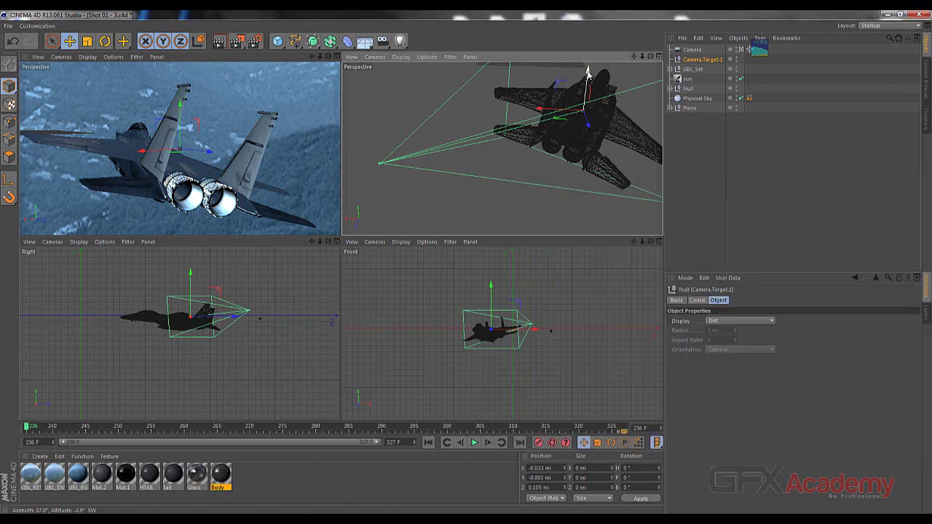
pyautogui.moveTo(587, 72); pyautogui.dragTo(595, 86)
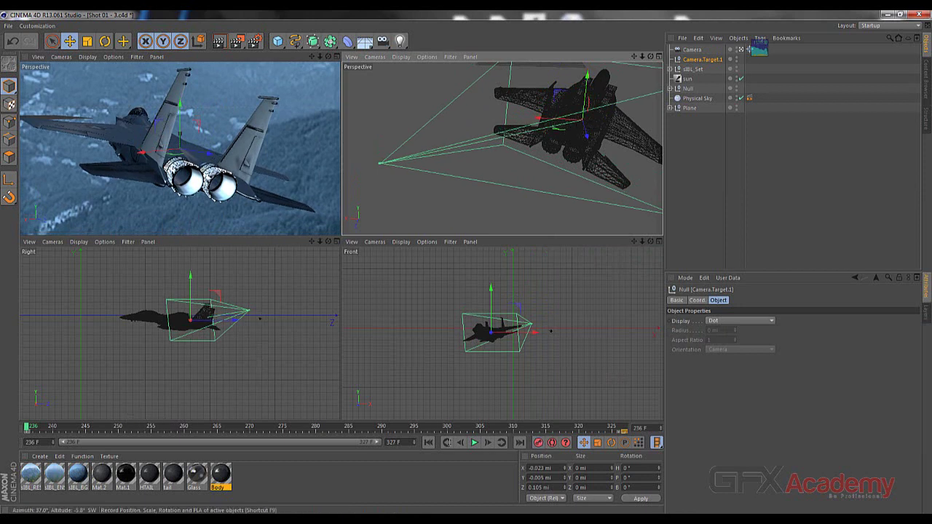
pyautogui.moveTo(44, 429); pyautogui.dragTo(284, 430)
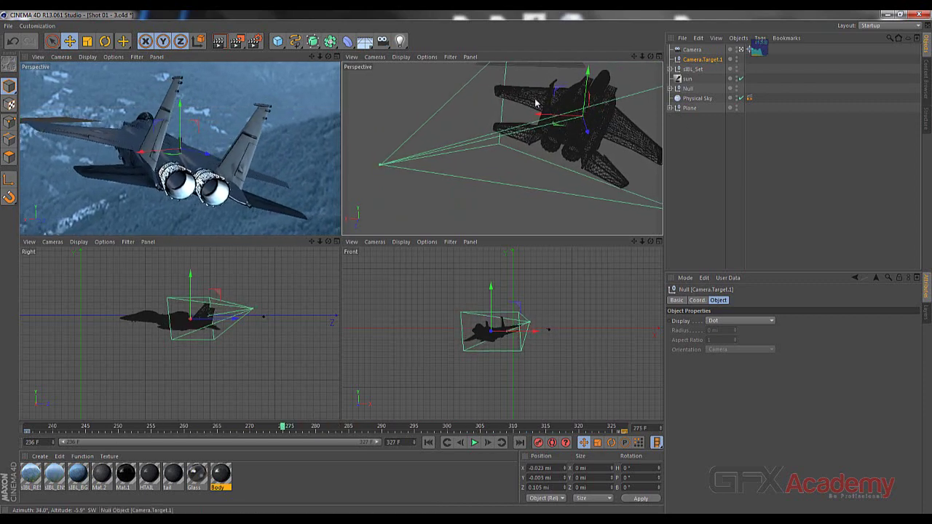
# - Show the F-curves of Camera.Target.1, select its Position Y track, and minimize the Timeline
pyautogui.rightClick(487, 129)
pyautogui.click(531, 264)
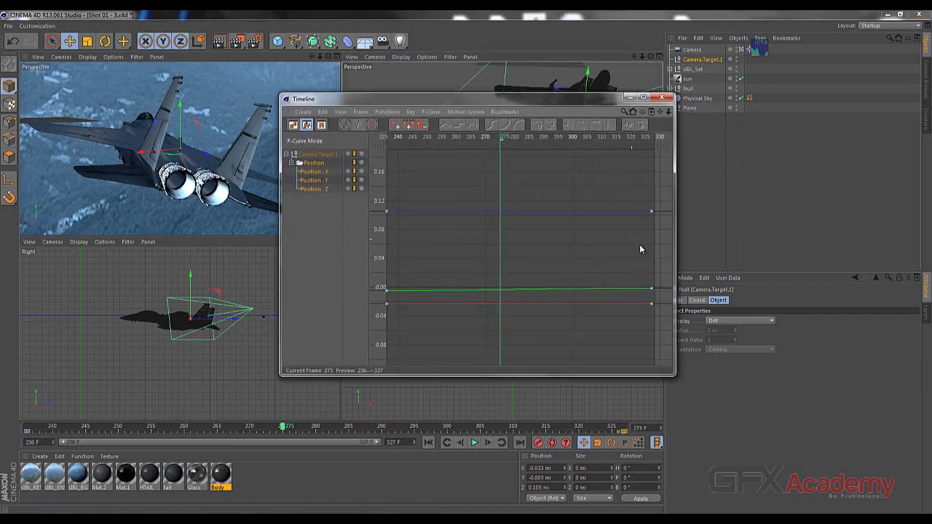
pyautogui.click(324, 189)
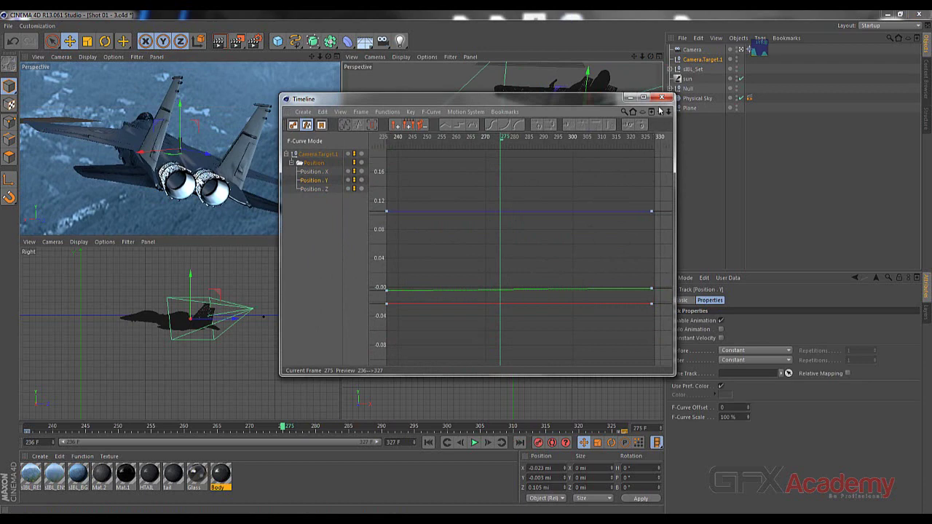
pyautogui.click(630, 98)
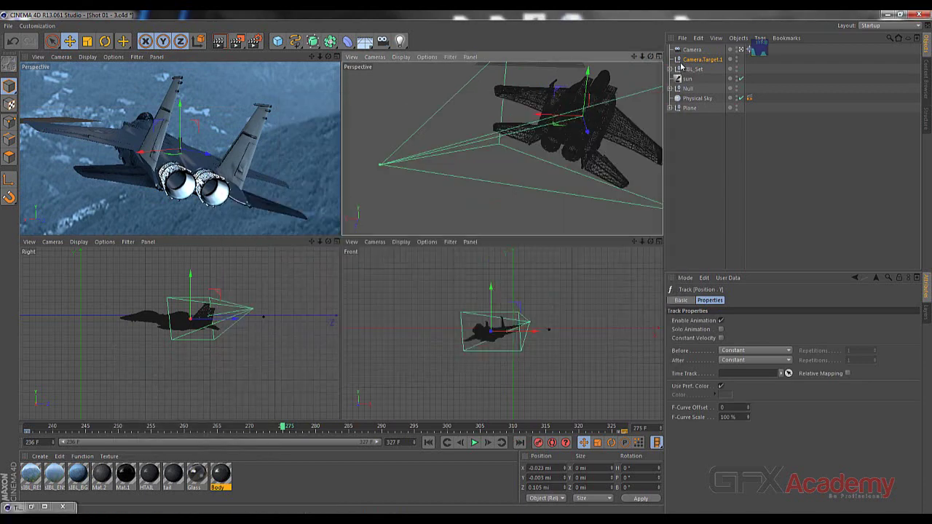
# - Select the Camera object, restore the Timeline, and show the camera's position F-curves in it
pyautogui.click(692, 50)
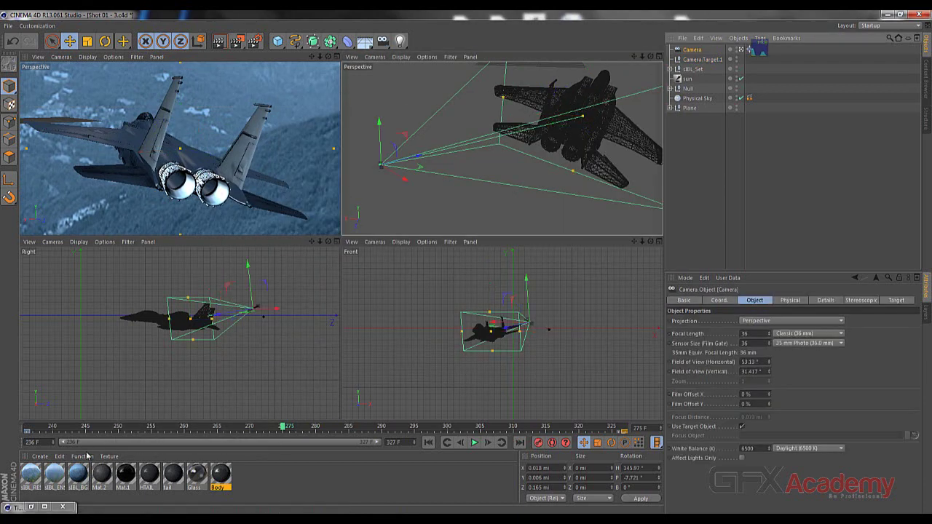
pyautogui.click(44, 506)
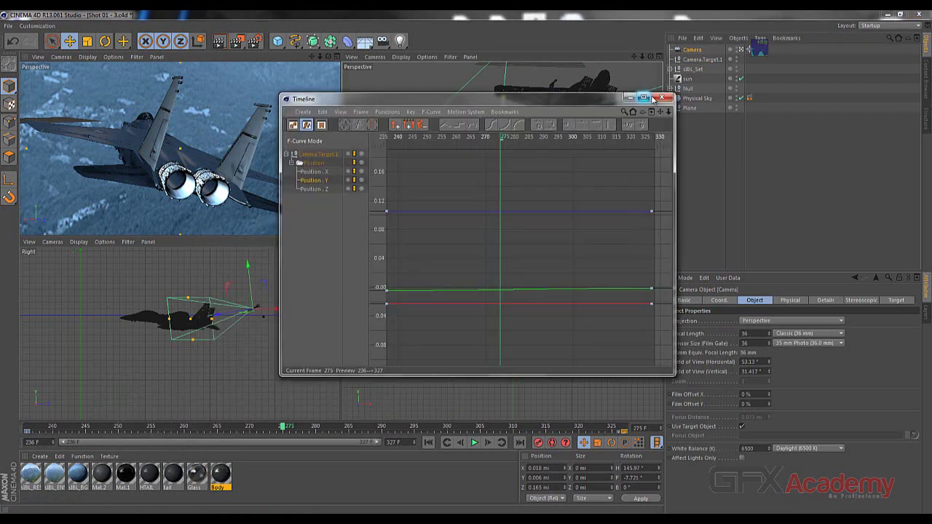
pyautogui.moveTo(578, 101); pyautogui.dragTo(573, 147)
pyautogui.rightClick(551, 90)
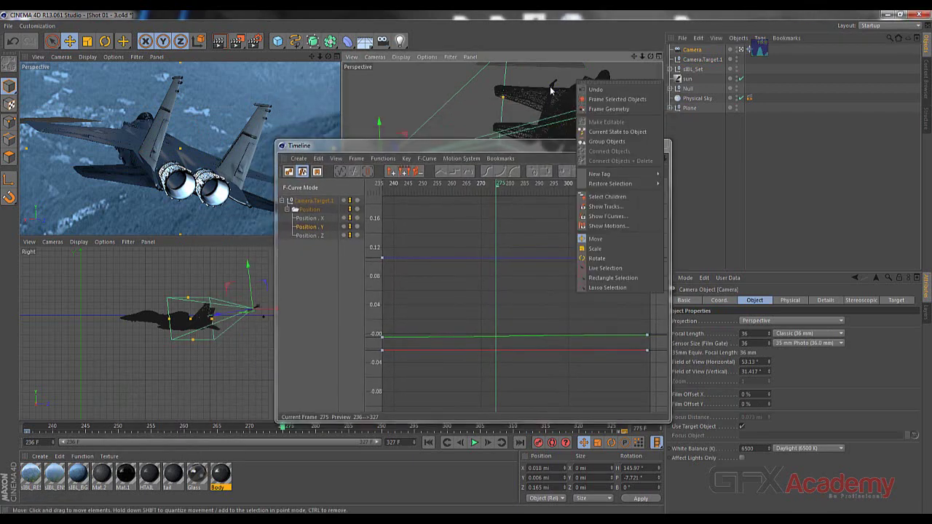
pyautogui.click(606, 216)
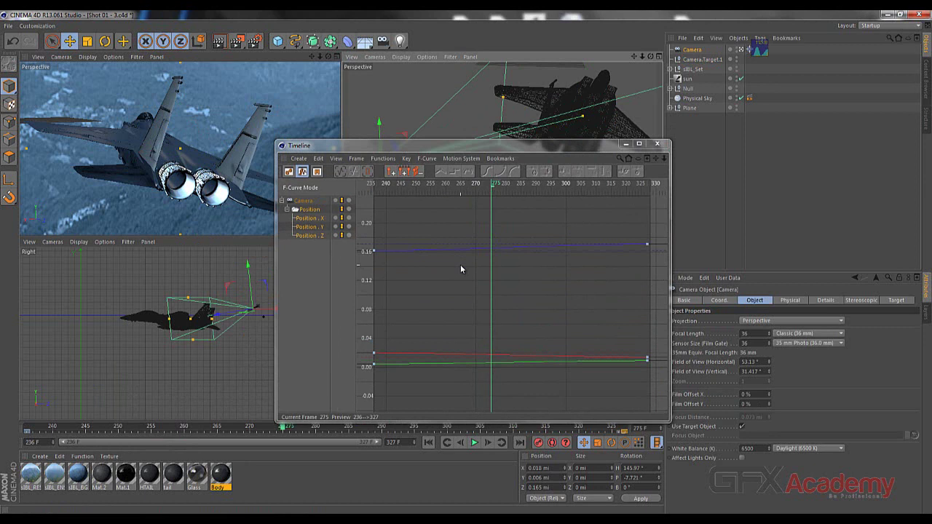
# - Inspect the camera's Position X, Y and Z F-curves one by one in the Timeline, leaving the window minimized
pyautogui.click(306, 209)
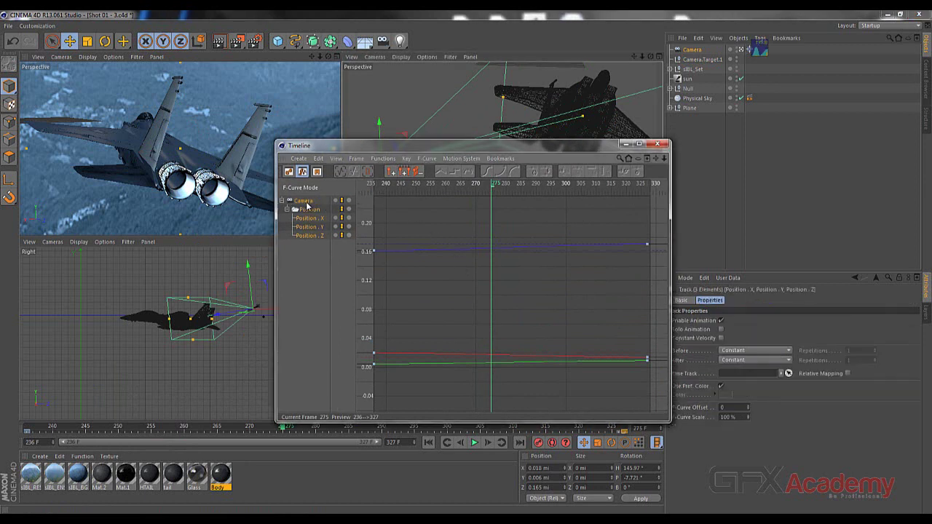
pyautogui.click(309, 219)
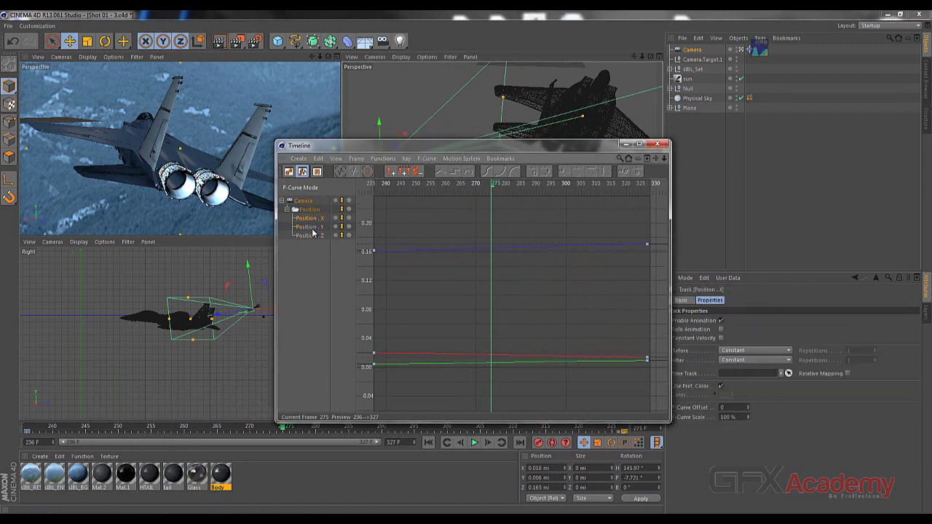
pyautogui.keyDown('shift'); pyautogui.click(313, 236); pyautogui.keyUp('shift')
pyautogui.click(426, 158)
pyautogui.click(445, 262)
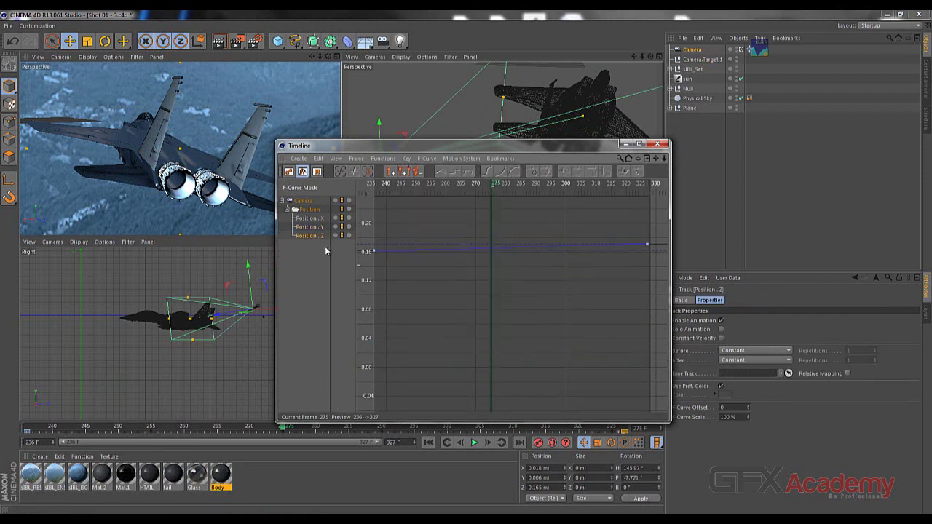
pyautogui.click(311, 227)
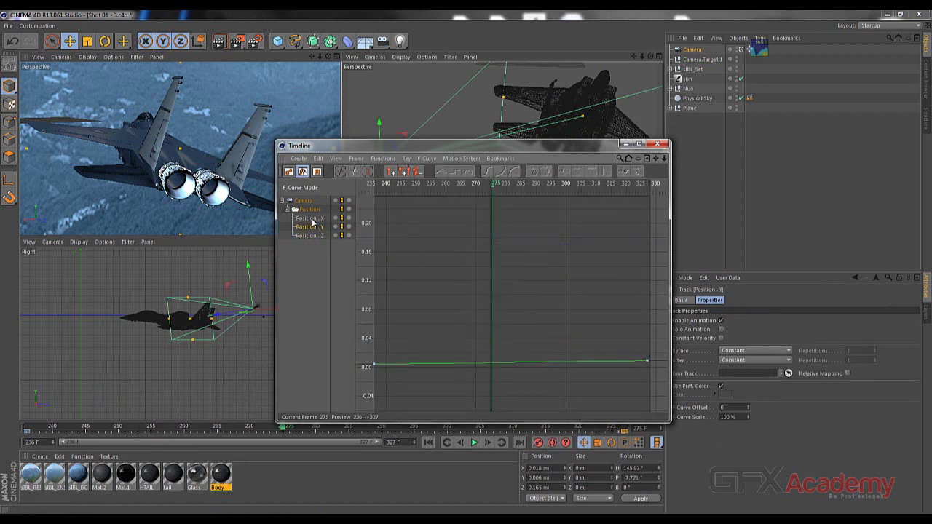
pyautogui.click(311, 219)
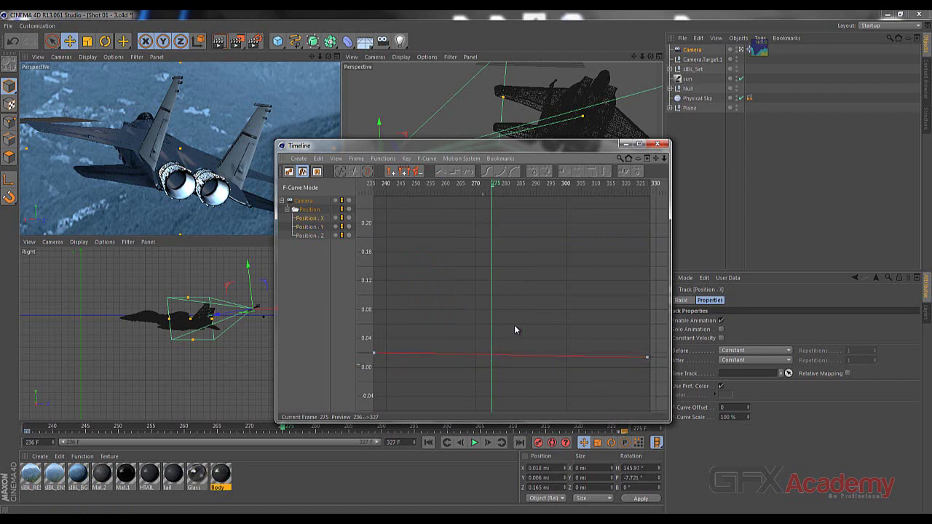
pyautogui.click(625, 144)
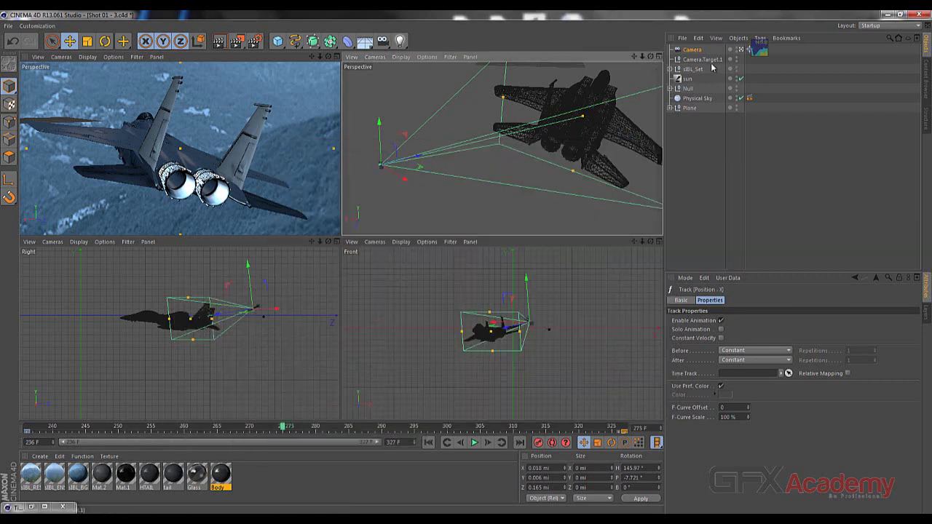
# - Select the Plane null, show its position and rotation F-curves in the Timeline, and minimize the window
pyautogui.click(692, 109)
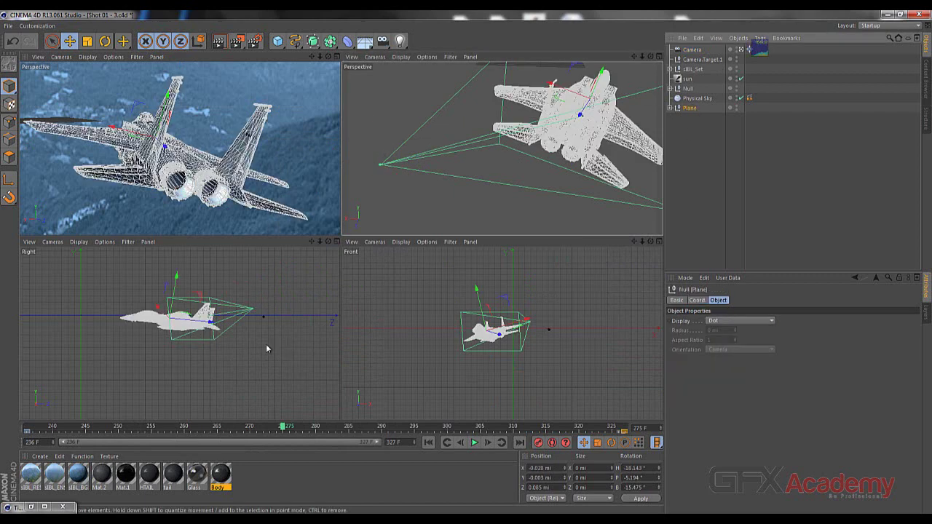
pyautogui.click(30, 506)
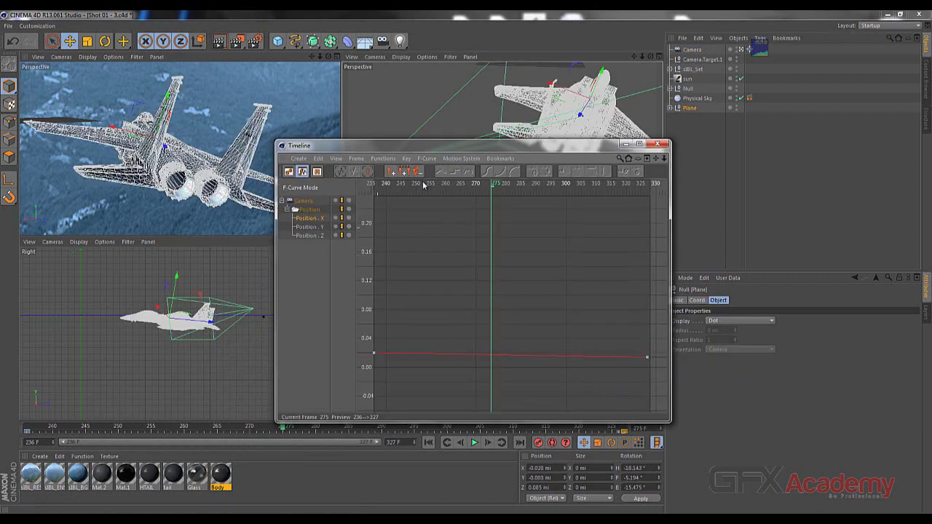
pyautogui.rightClick(579, 104)
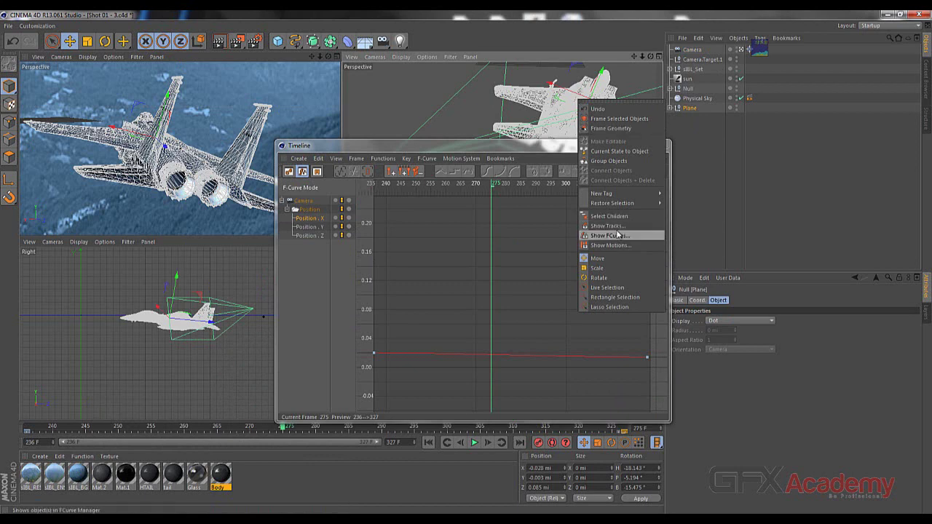
pyautogui.click(624, 236)
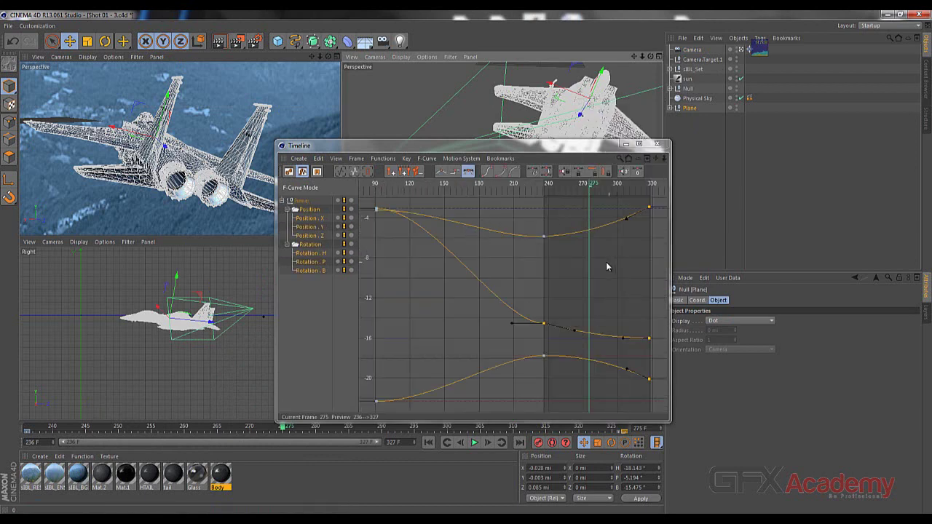
pyautogui.click(626, 145)
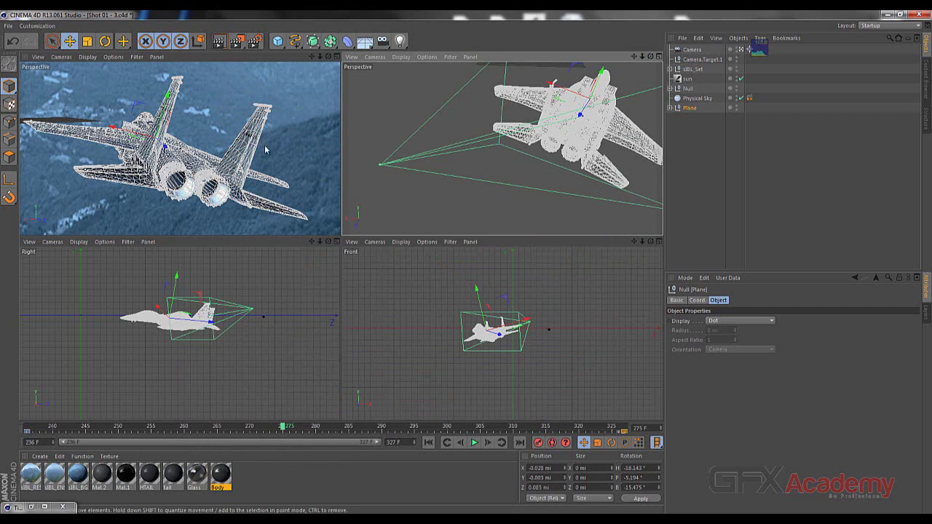
# - Select the Camera, bring up the shot01 reference clip, and scrub it to frame 284 to study the jet's framing
pyautogui.click(691, 50)
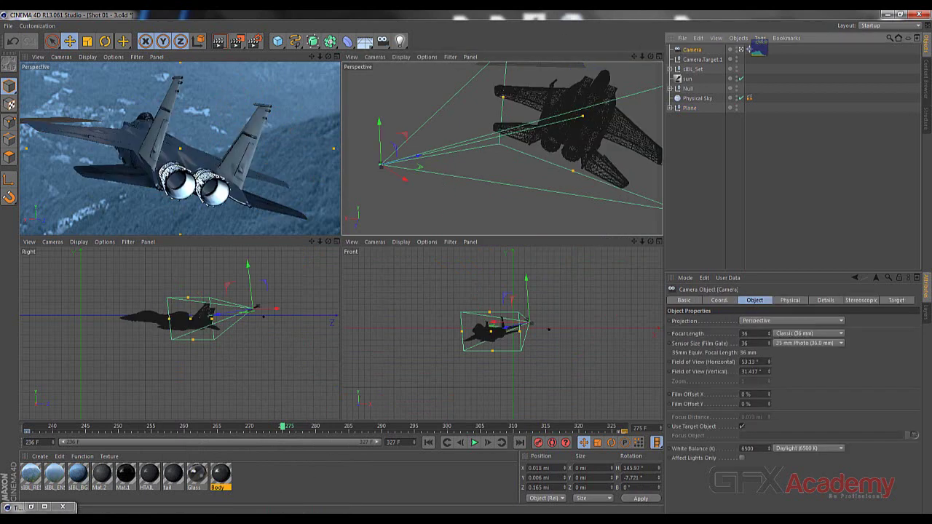
pyautogui.hotkey('alt', 'Tab')
pyautogui.moveTo(709, 187); pyautogui.dragTo(568, 170)
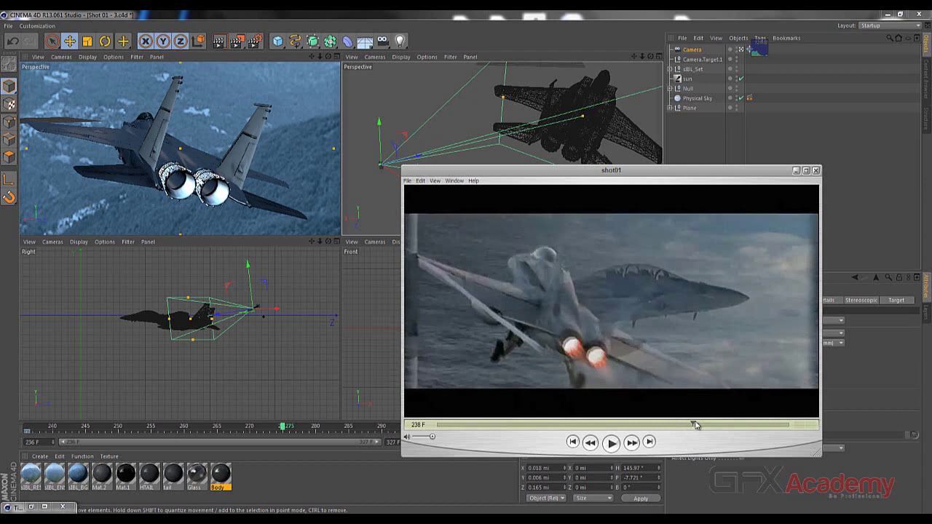
pyautogui.moveTo(691, 425); pyautogui.dragTo(731, 424)
pyautogui.moveTo(742, 423); pyautogui.dragTo(740, 423)
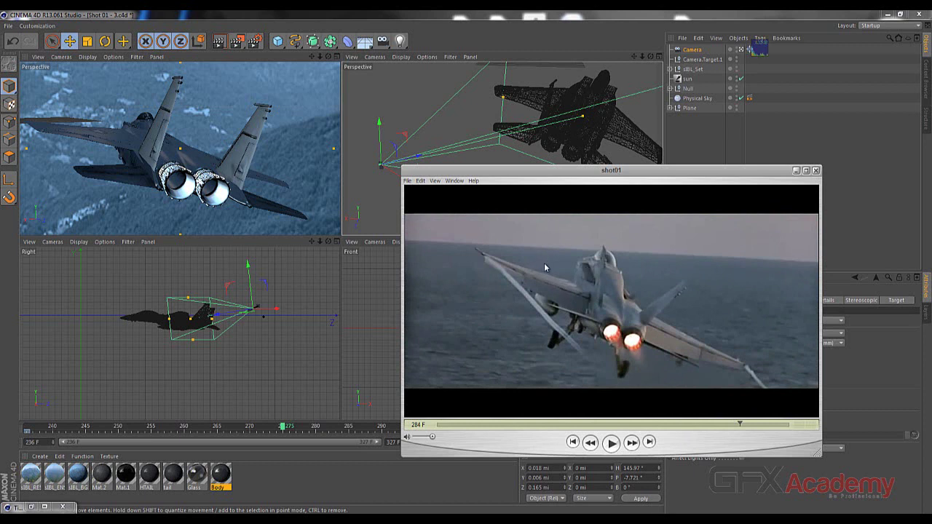
pyautogui.moveTo(605, 175); pyautogui.dragTo(599, 173)
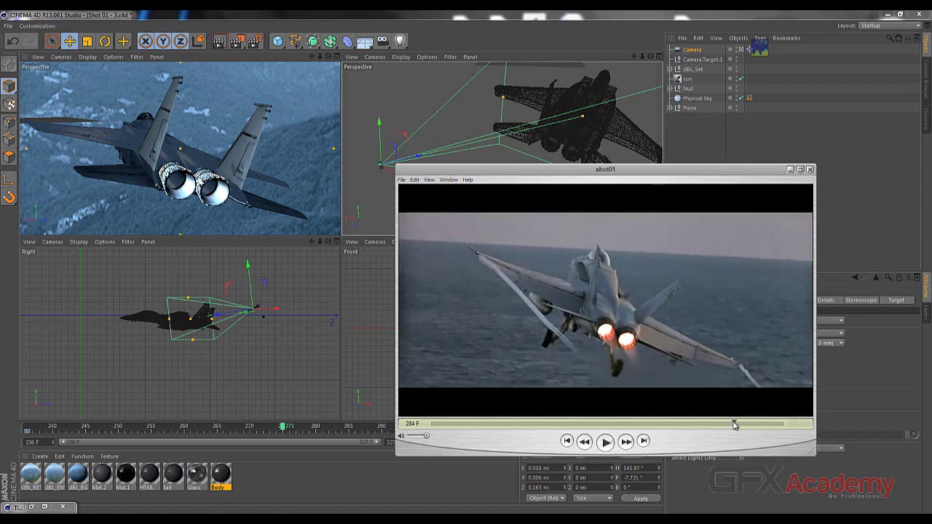
# - Step the shot01 clip through frames 240, 245 and 251 to study the jet's vertical movement, then minimize the clip
pyautogui.moveTo(734, 425); pyautogui.dragTo(686, 425)
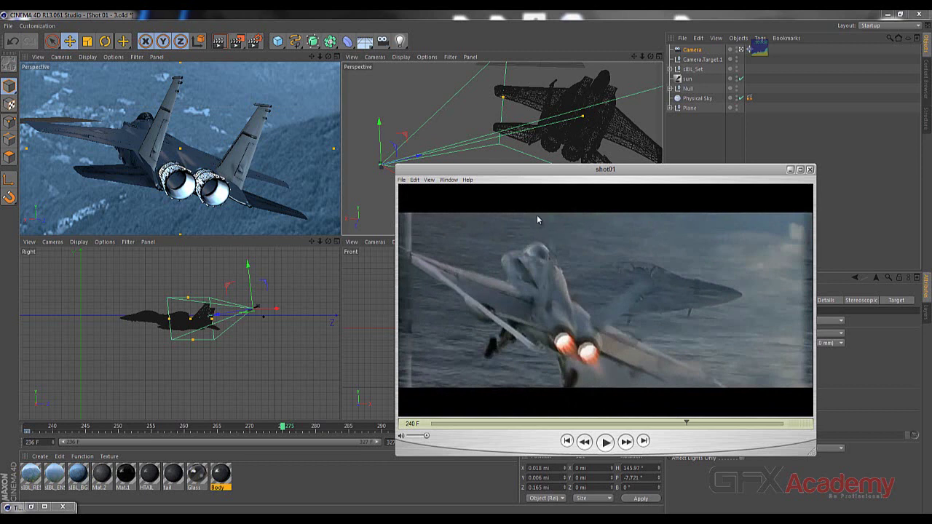
pyautogui.click(693, 425)
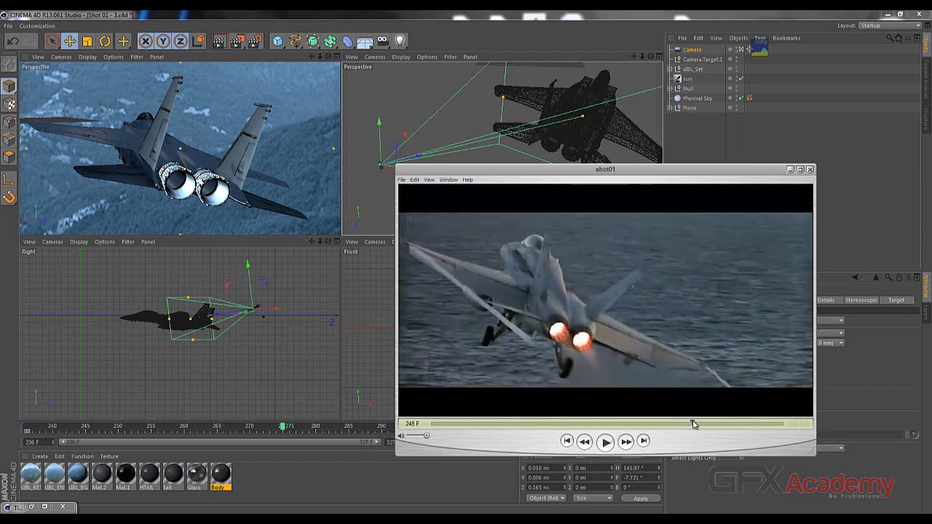
pyautogui.moveTo(694, 424); pyautogui.dragTo(701, 423)
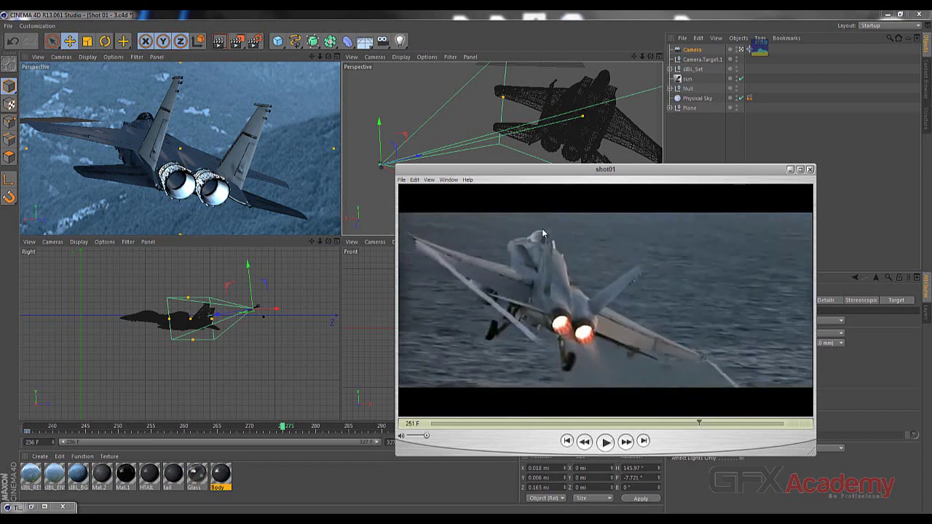
pyautogui.click(791, 171)
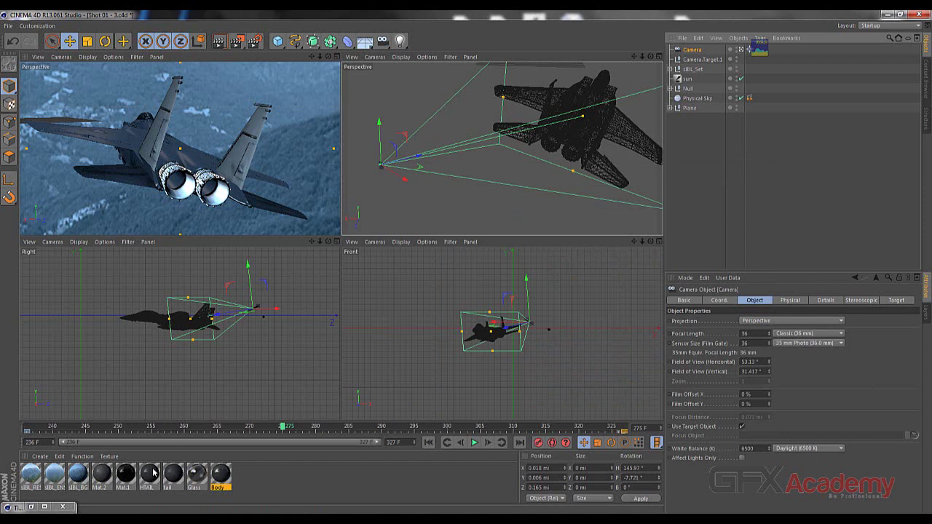
# - Record a keyframe for the Plane null at frame 240
pyautogui.click(53, 429)
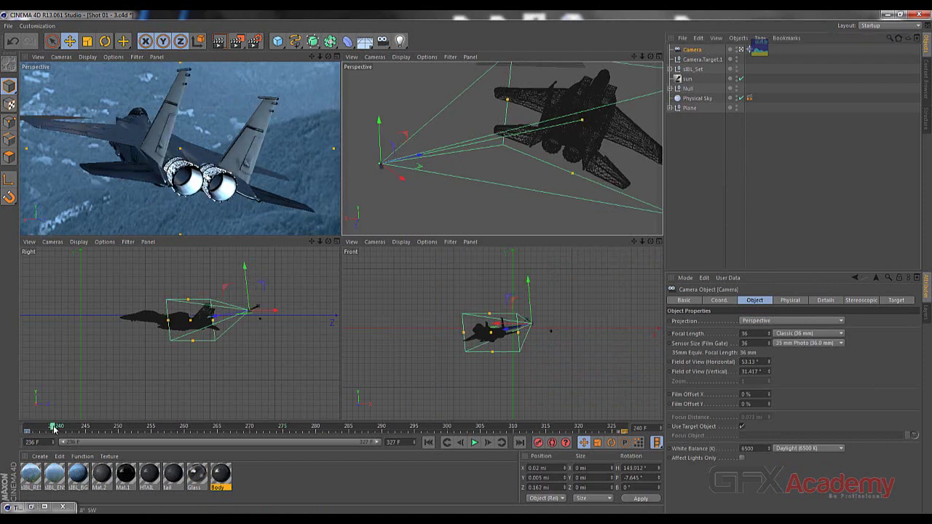
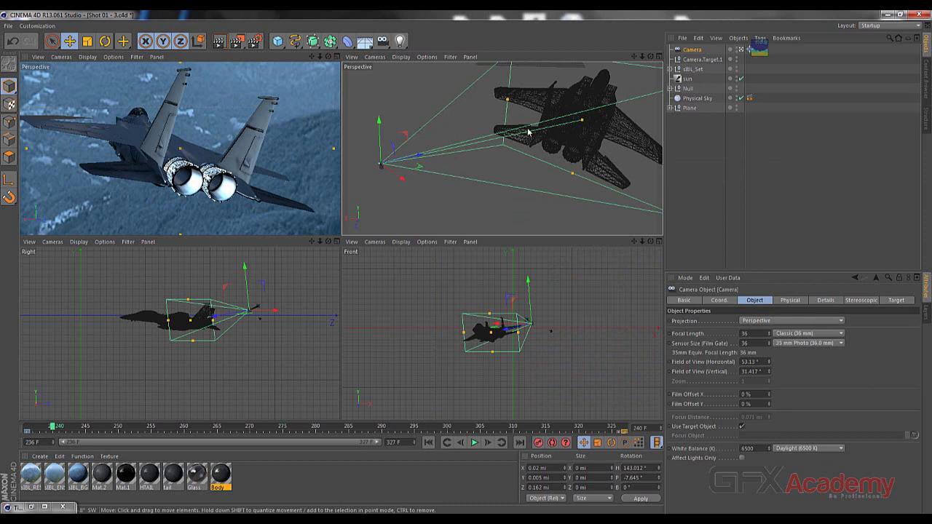
pyautogui.click(689, 107)
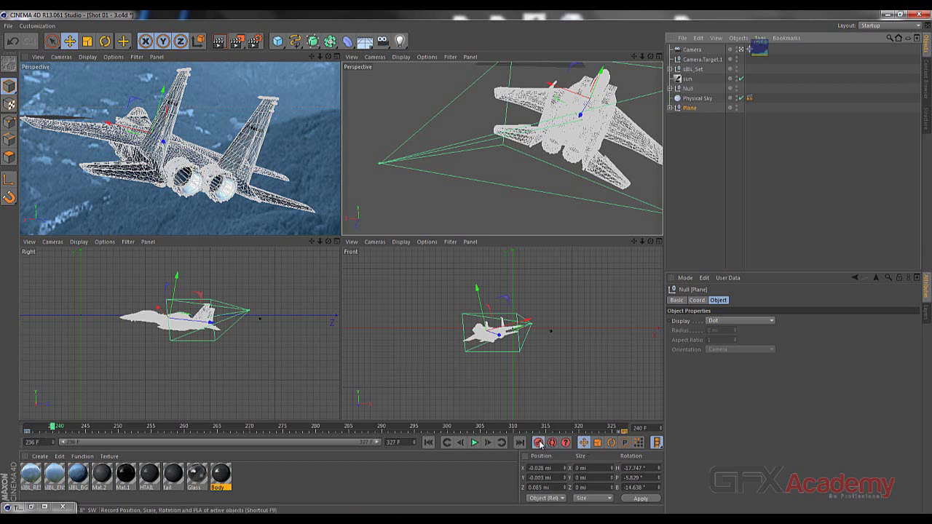
# - Raise the Plane null to about Y -0.001 mi at frame 251, compare it with the reference clip, and record a keyframe
pyautogui.moveTo(60, 427); pyautogui.dragTo(124, 427)
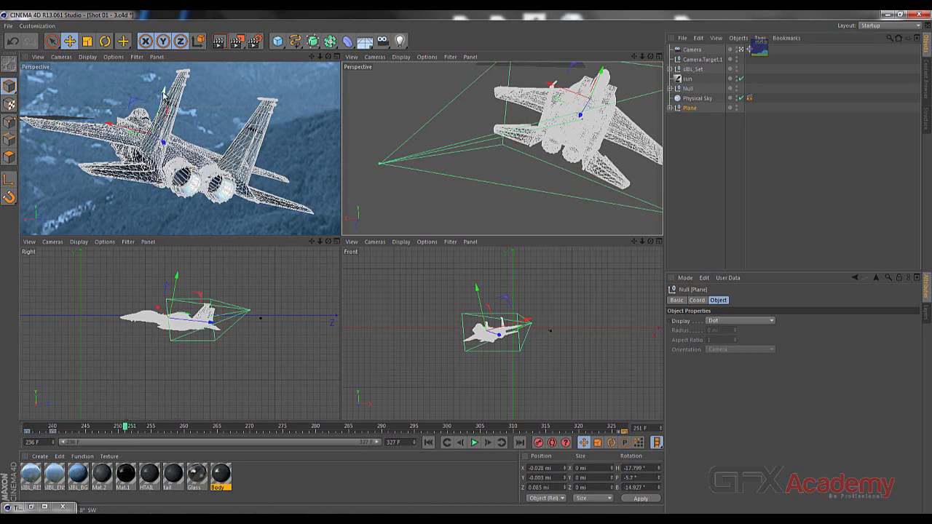
pyautogui.moveTo(163, 93); pyautogui.dragTo(166, 89)
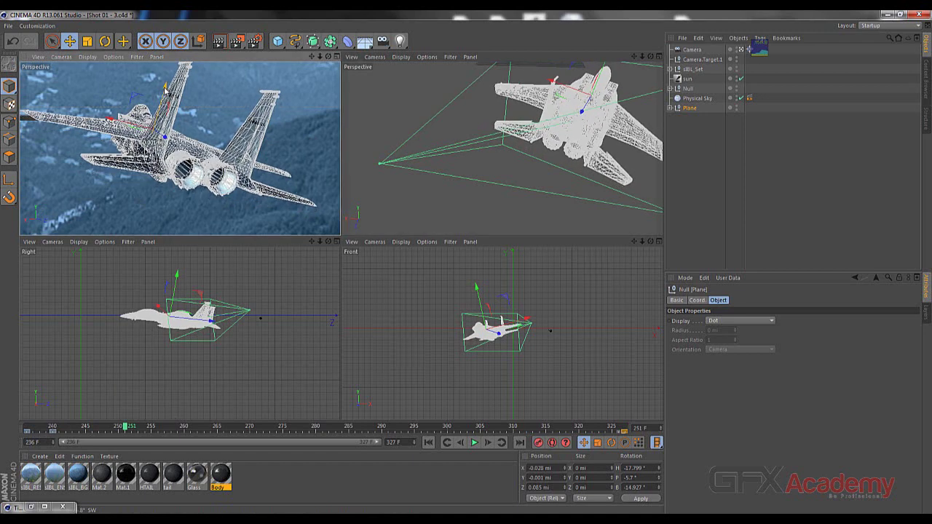
pyautogui.moveTo(165, 89); pyautogui.dragTo(165, 89)
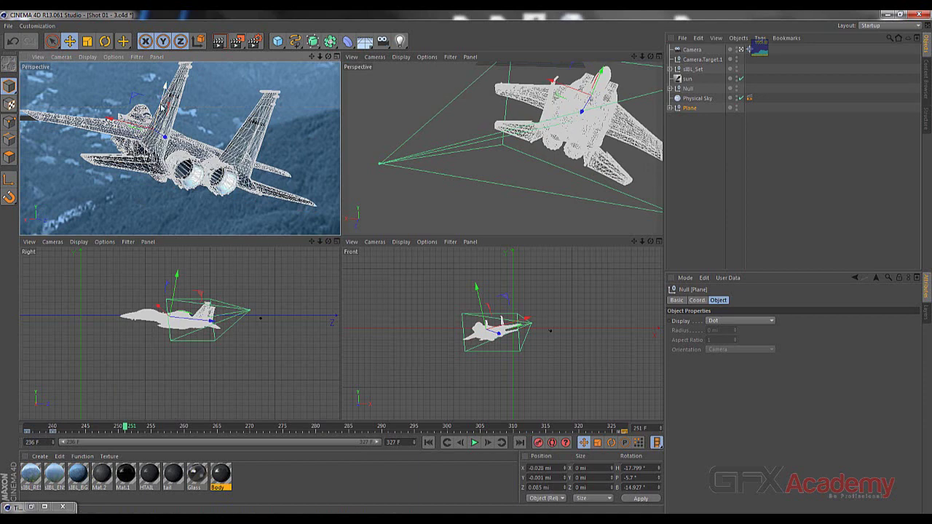
pyautogui.hotkey('alt', 'Tab')
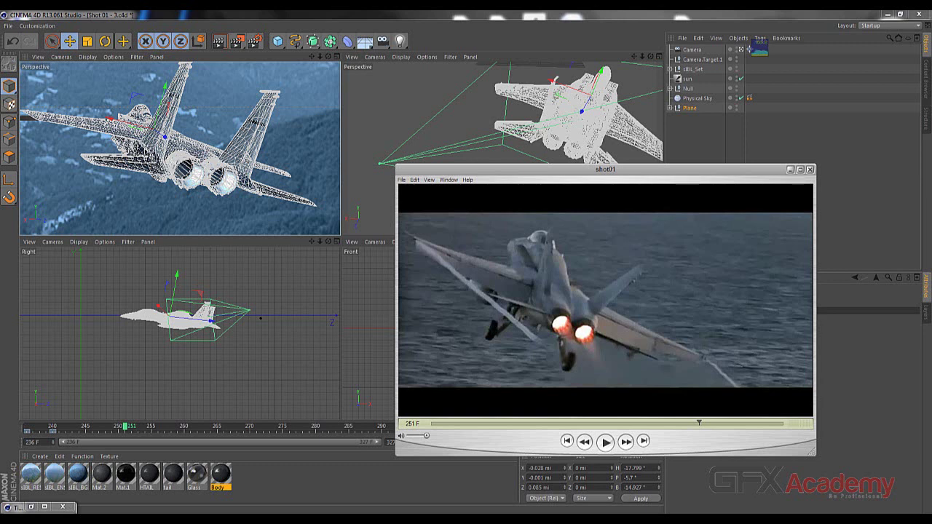
pyautogui.click(167, 146)
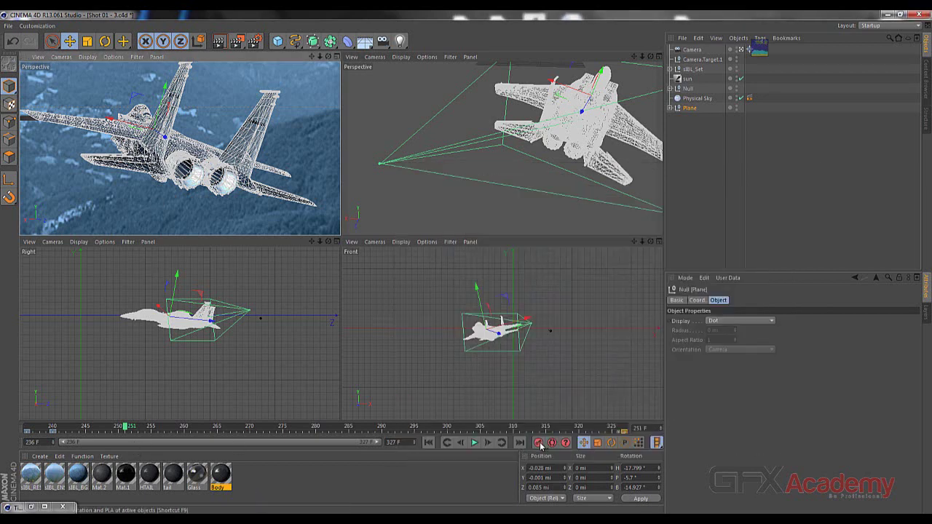
# - Scrub the animation to frame 249 and the shot01 clip between frames 230 and 275 to compare the jet's position
pyautogui.click(115, 429)
pyautogui.moveTo(109, 430)
pyautogui.mouseDown()
pyautogui.moveTo(73, 429)
pyautogui.moveTo(198, 429)
pyautogui.moveTo(38, 429)
pyautogui.moveTo(129, 430)
pyautogui.moveTo(61, 432)
pyautogui.moveTo(114, 429)
pyautogui.mouseUp()
pyautogui.hotkey('alt', 'Tab')
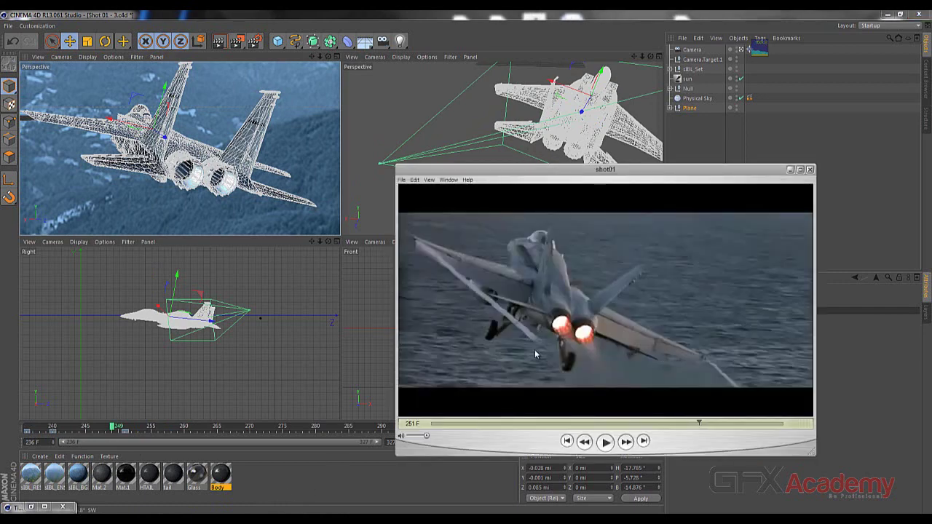
pyautogui.click(699, 424)
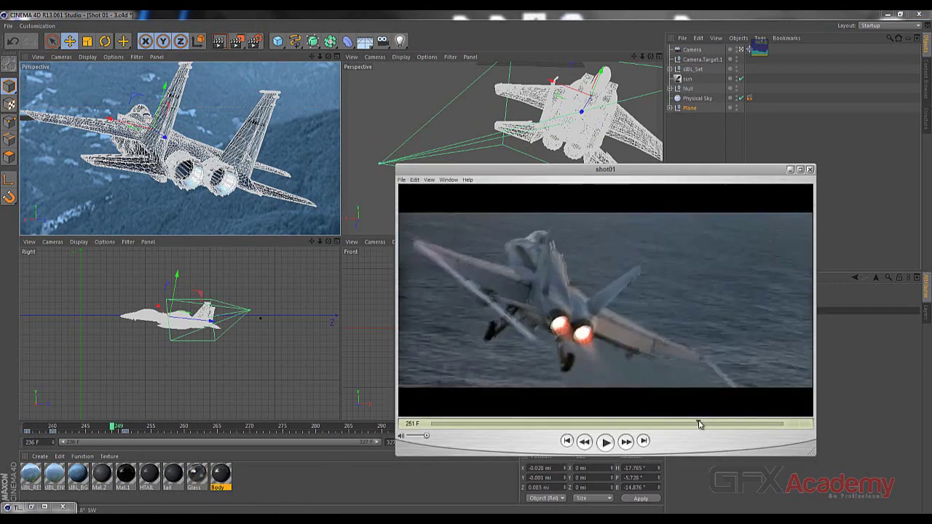
pyautogui.moveTo(699, 425)
pyautogui.mouseDown()
pyautogui.moveTo(722, 424)
pyautogui.moveTo(697, 424)
pyautogui.mouseUp()
pyautogui.click(676, 424)
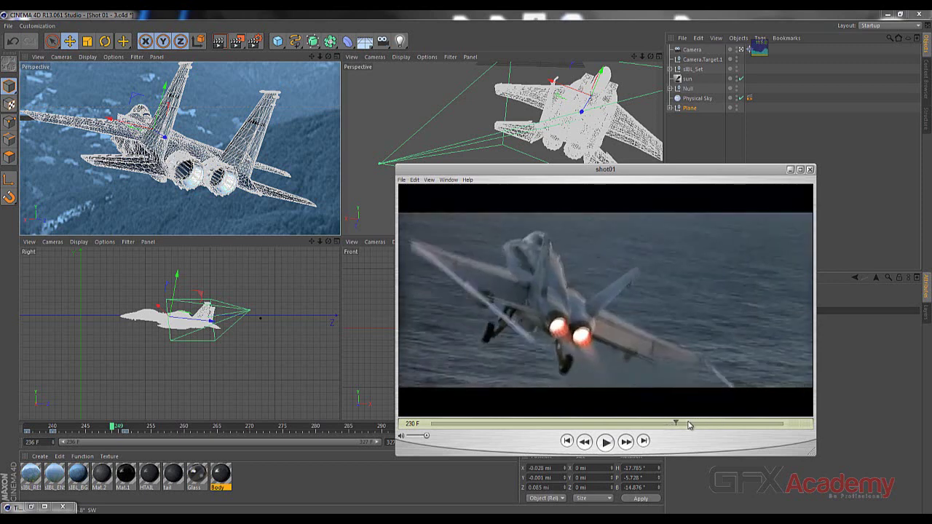
pyautogui.click(691, 424)
pyautogui.moveTo(689, 424); pyautogui.dragTo(704, 424)
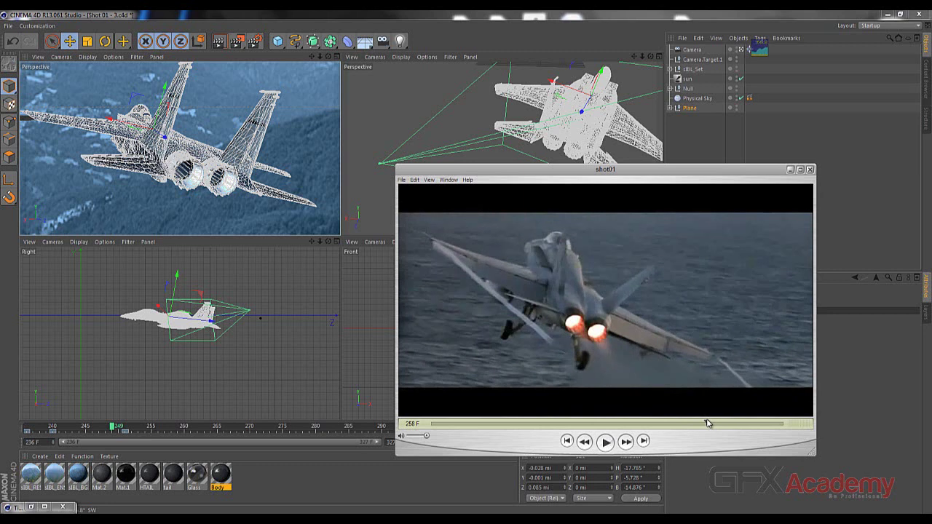
pyautogui.moveTo(707, 421); pyautogui.dragTo(708, 421)
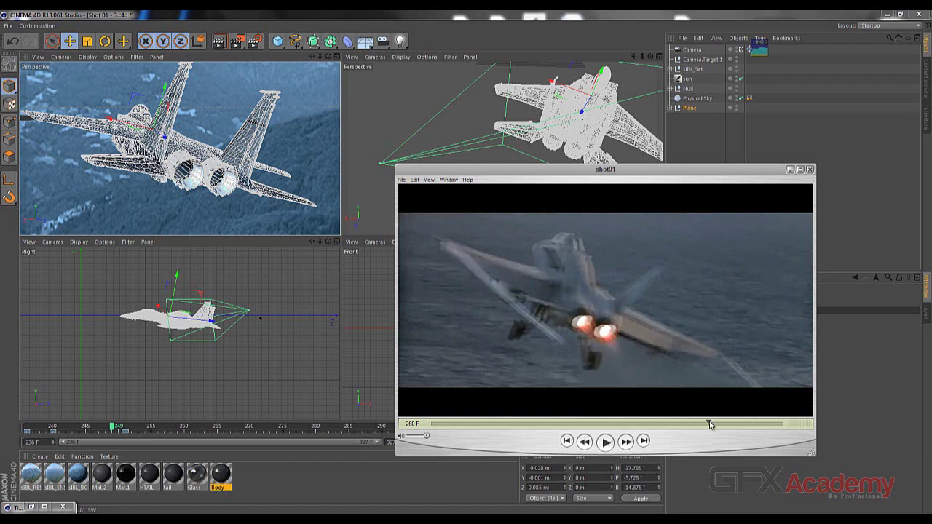
pyautogui.moveTo(710, 425); pyautogui.dragTo(724, 424)
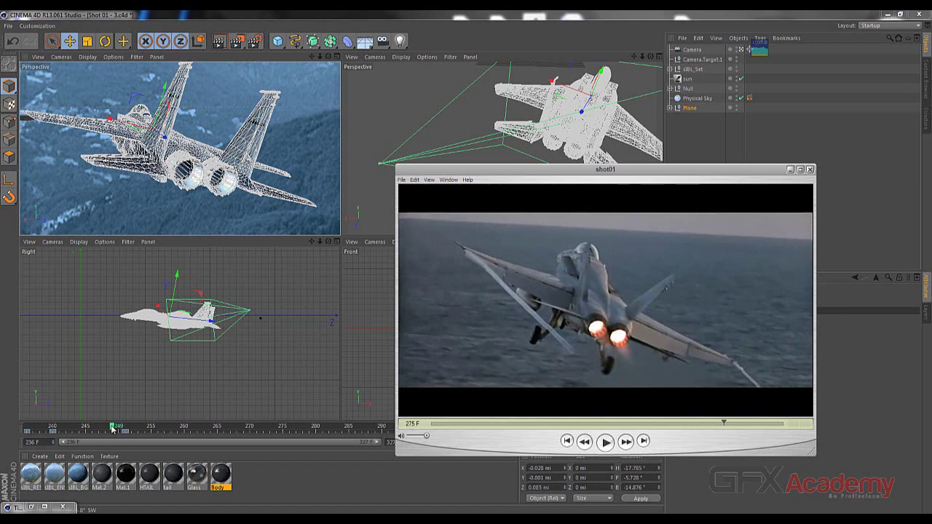
# - Keyframe the Plane null at frame 258, and at frame 275 lower it to about Y -0.003 mi with a keyframe
pyautogui.moveTo(112, 429); pyautogui.dragTo(172, 429)
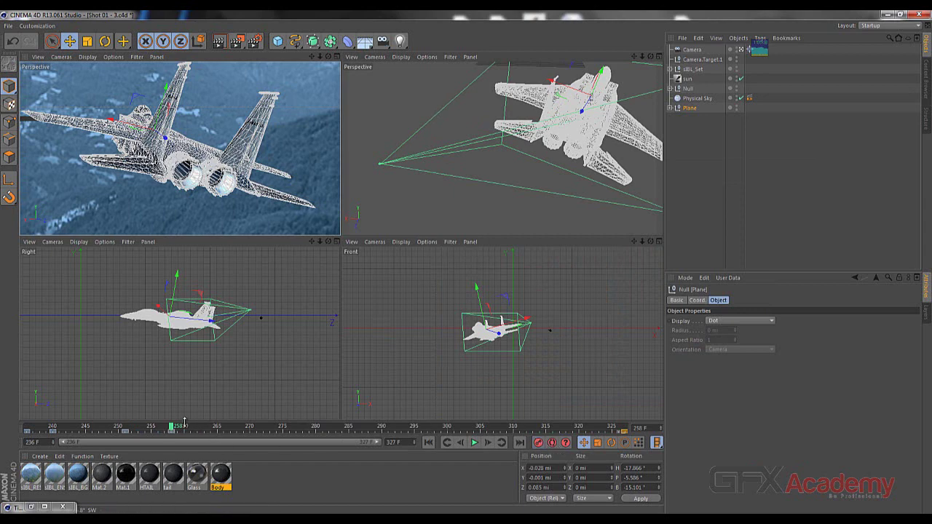
pyautogui.moveTo(173, 430); pyautogui.dragTo(283, 430)
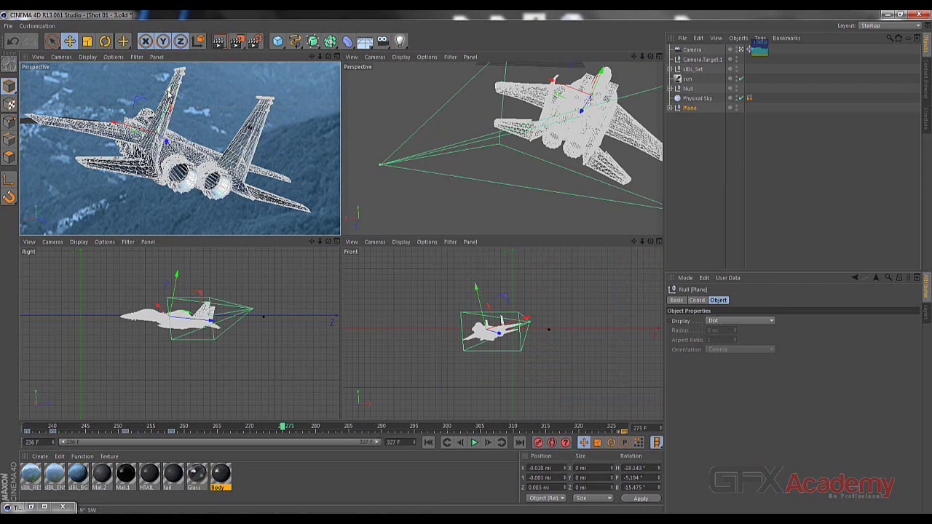
pyautogui.moveTo(168, 93); pyautogui.dragTo(167, 100)
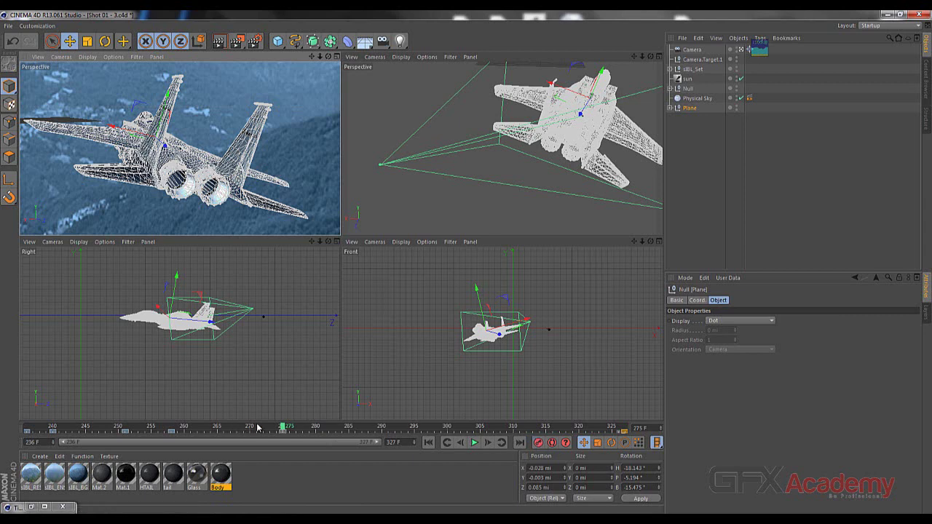
# - Play the animation from frame 236 and scrub through the early frames to review the jet's vertical movement
pyautogui.moveTo(258, 428); pyautogui.dragTo(29, 427)
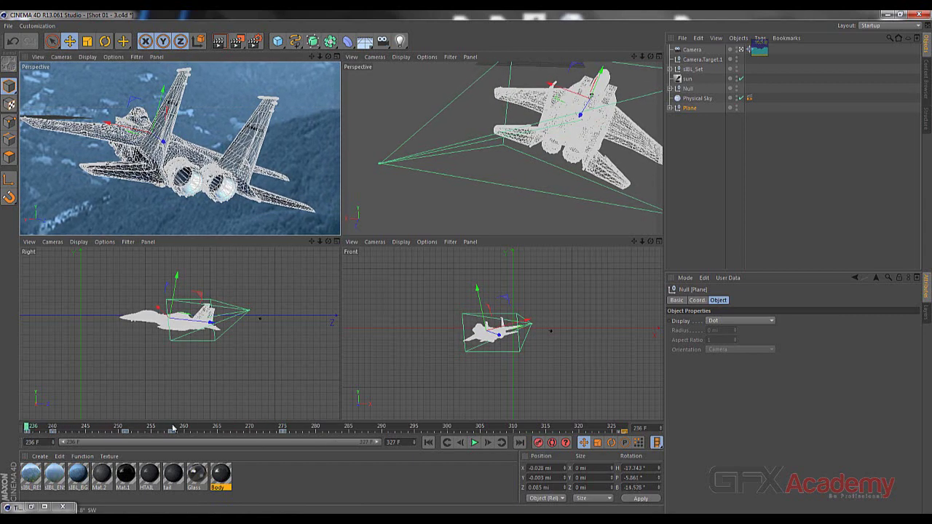
pyautogui.click(475, 442)
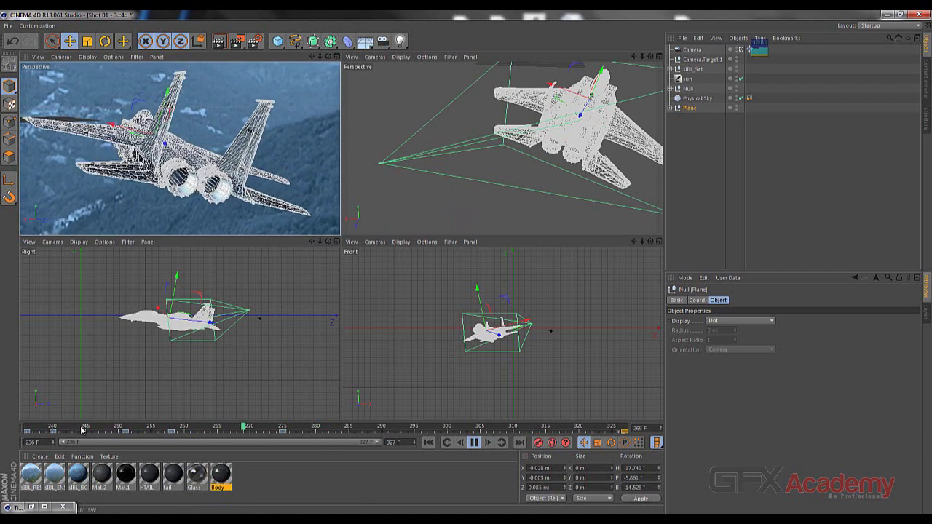
pyautogui.moveTo(67, 428); pyautogui.dragTo(106, 427)
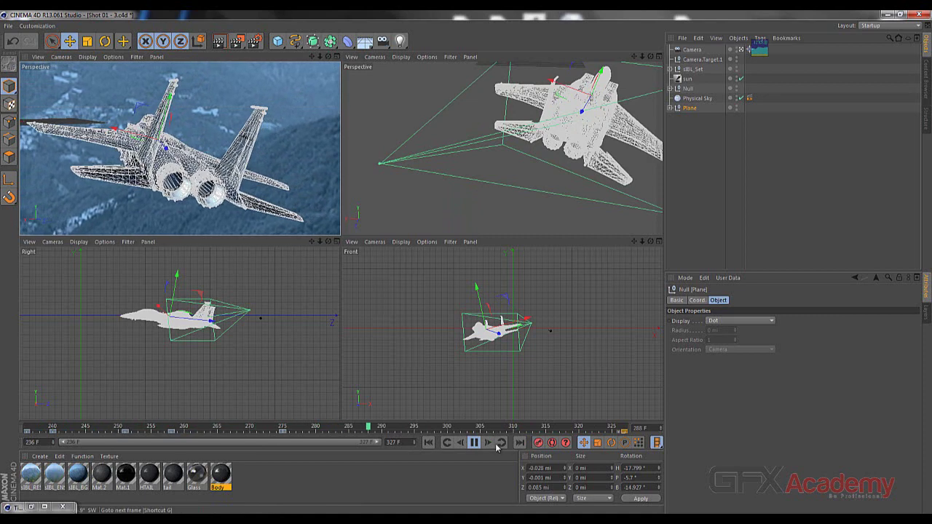
pyautogui.click(473, 443)
# - Lower the Plane null to about Y -0.002 mi at frame 251, record a keyframe, and play the animation from frame 236
pyautogui.click(126, 428)
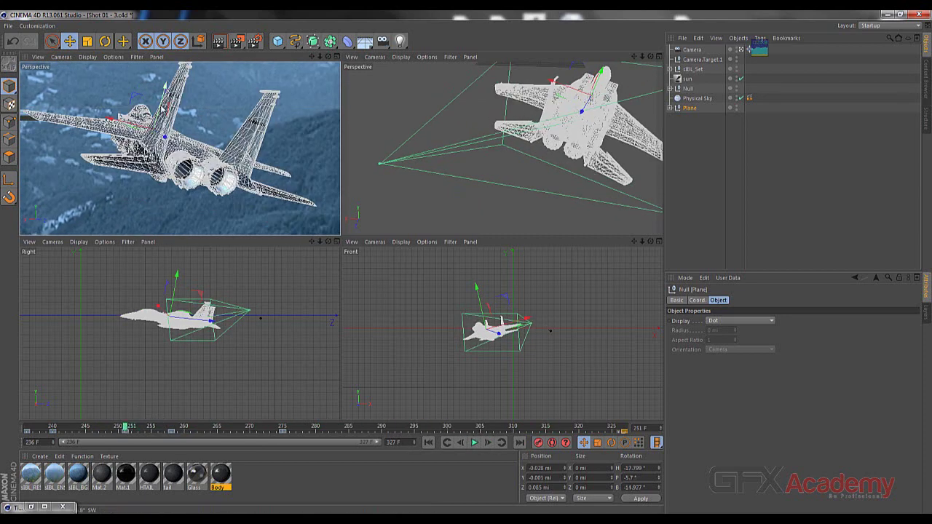
pyautogui.moveTo(165, 89); pyautogui.dragTo(165, 91)
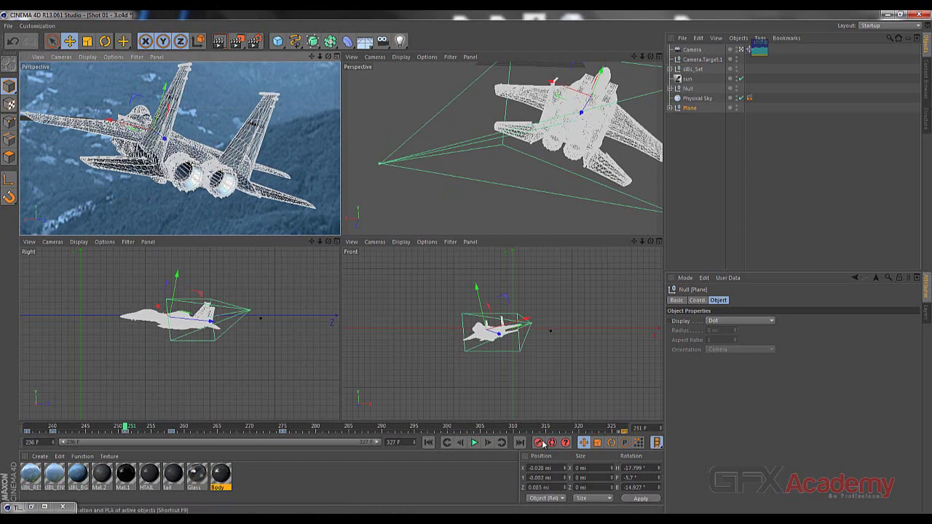
pyautogui.moveTo(120, 428); pyautogui.dragTo(26, 427)
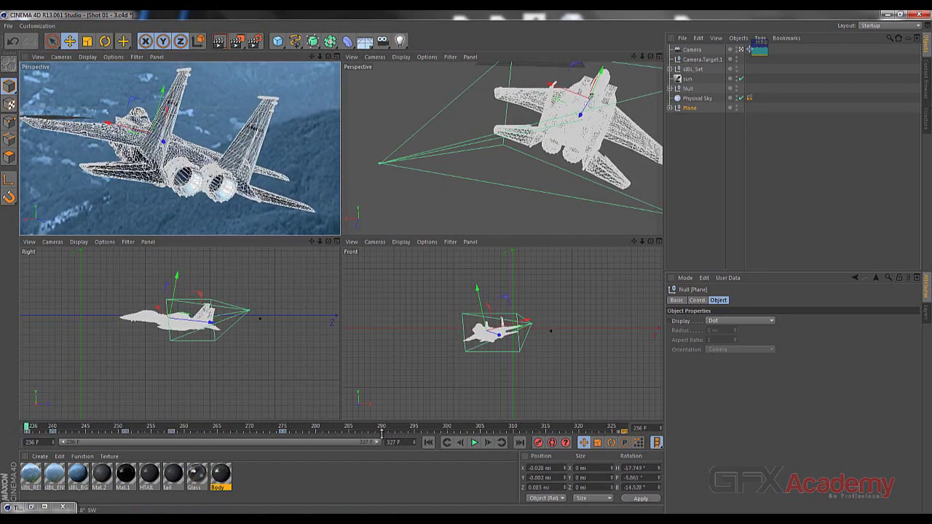
pyautogui.click(475, 443)
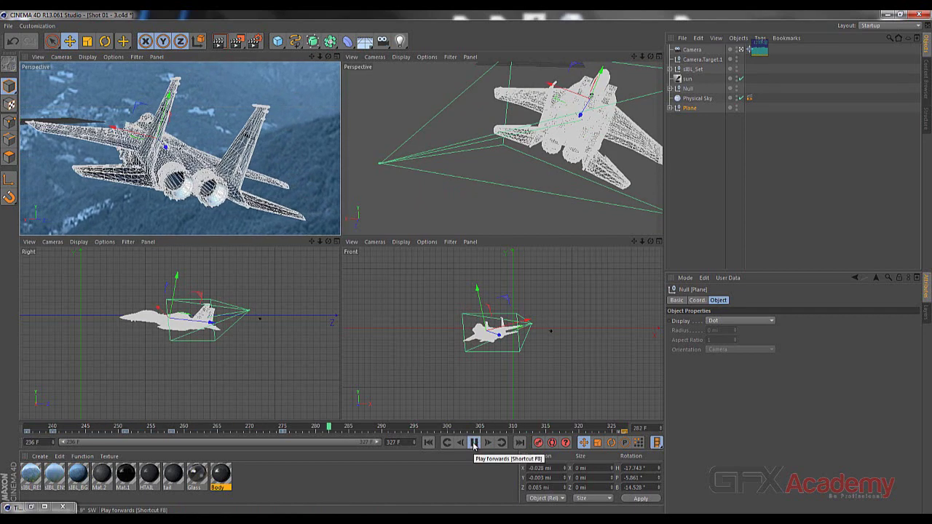
pyautogui.click(475, 443)
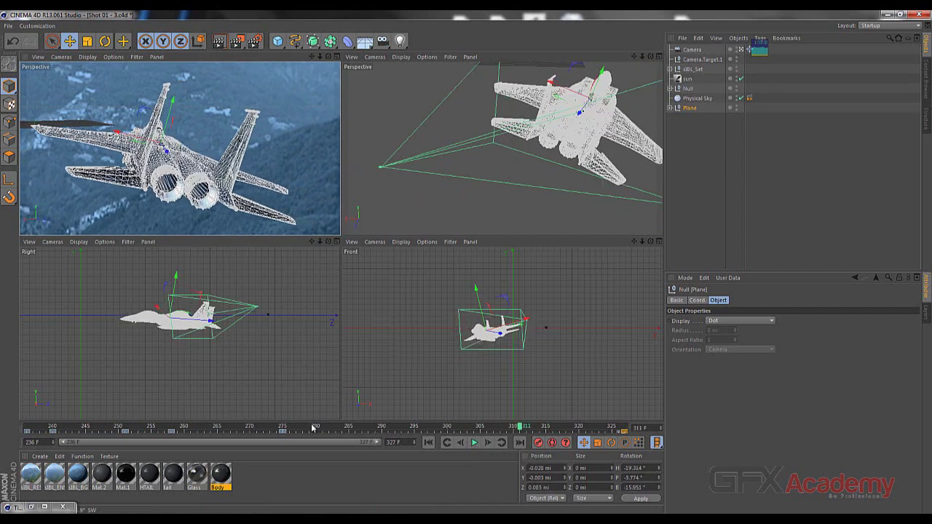
# - With automatic keyframing enabled, raise the Plane null to about Y -0.002 mi at frame 275 and scrub between frames 268 and 275
pyautogui.moveTo(249, 428); pyautogui.dragTo(283, 428)
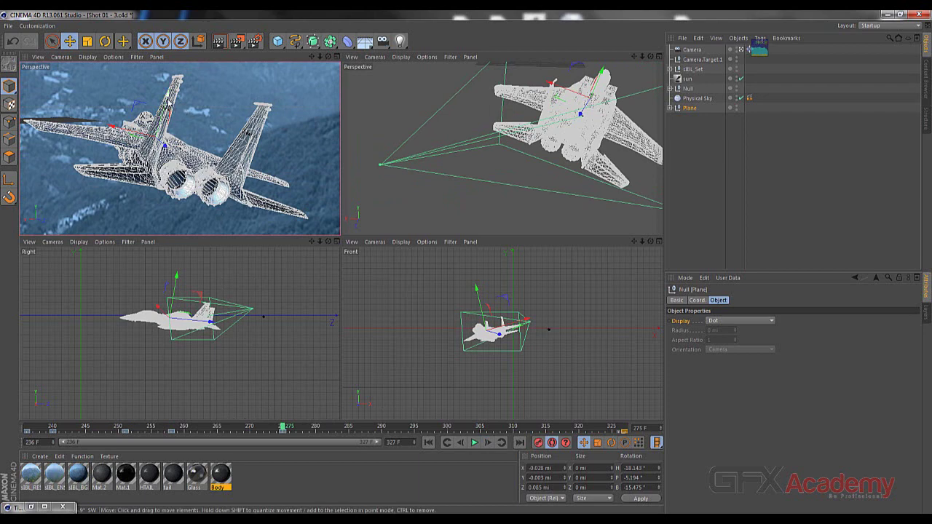
pyautogui.moveTo(168, 101); pyautogui.dragTo(169, 97)
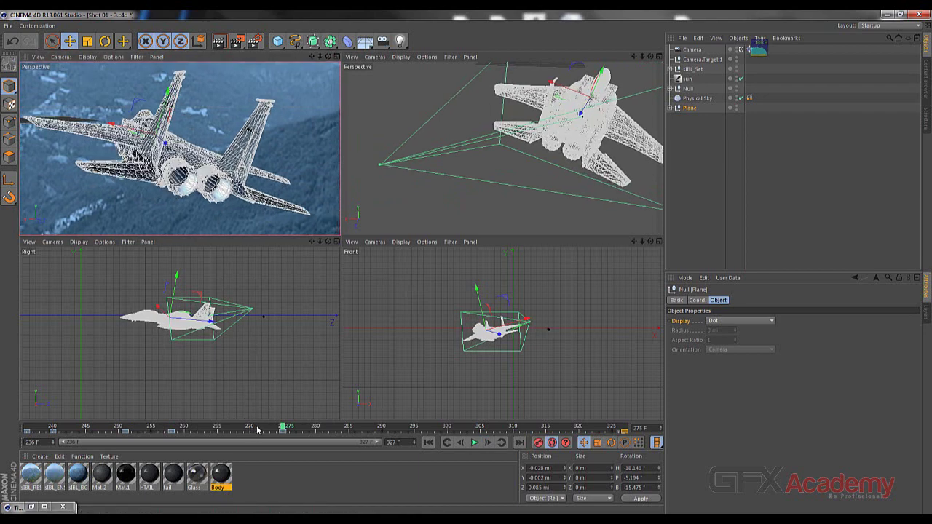
pyautogui.moveTo(257, 430); pyautogui.dragTo(237, 429)
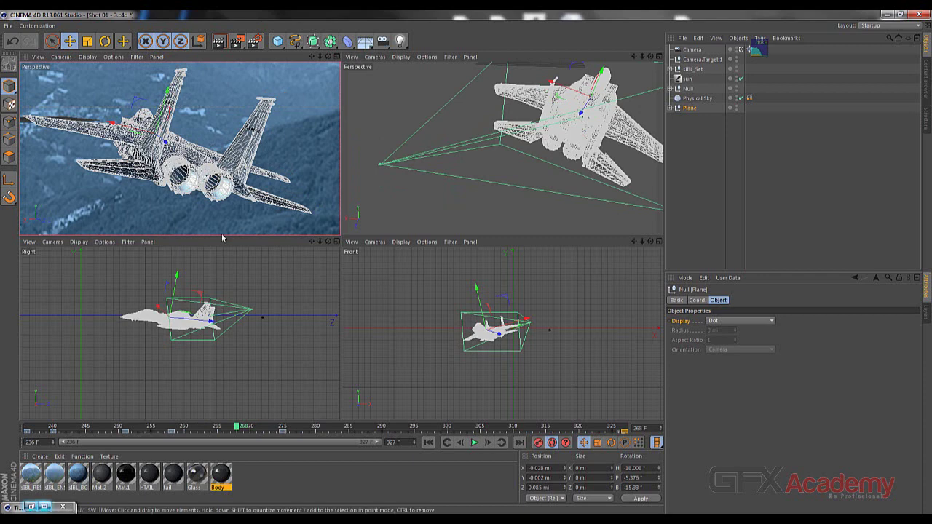
pyautogui.moveTo(238, 428); pyautogui.dragTo(283, 428)
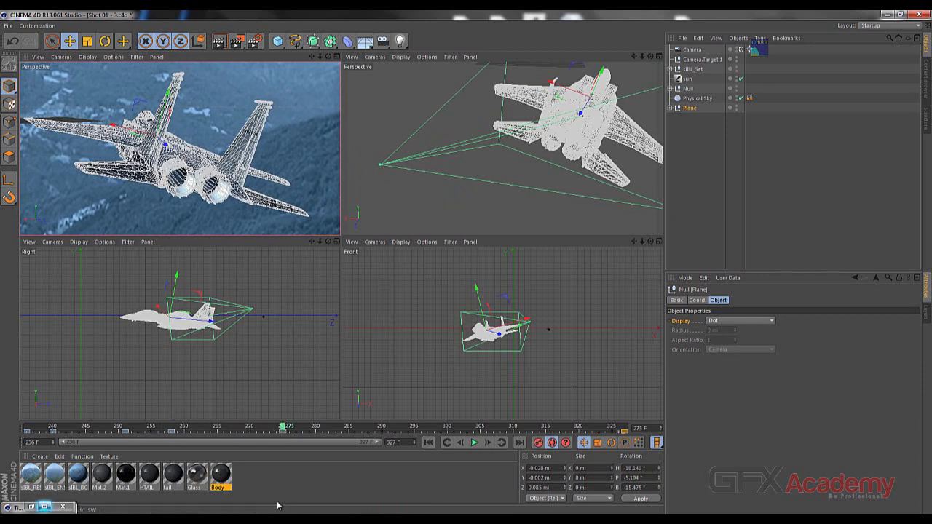
# - Advance the shot01 clip to frame 283 for reference, minimize it, and keyframe the Plane null at frame 283
pyautogui.hotkey('alt', 'Tab')
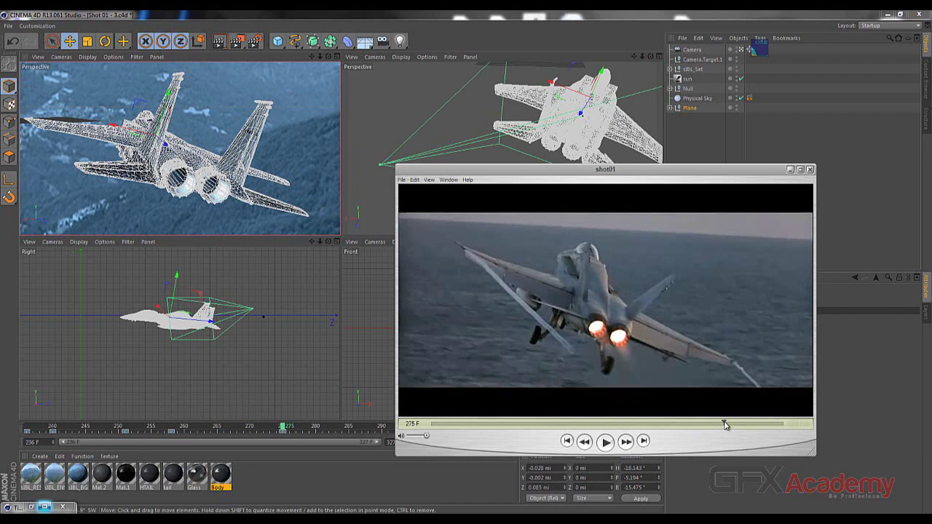
pyautogui.moveTo(725, 425)
pyautogui.mouseDown()
pyautogui.moveTo(743, 425)
pyautogui.moveTo(720, 425)
pyautogui.moveTo(733, 426)
pyautogui.mouseUp()
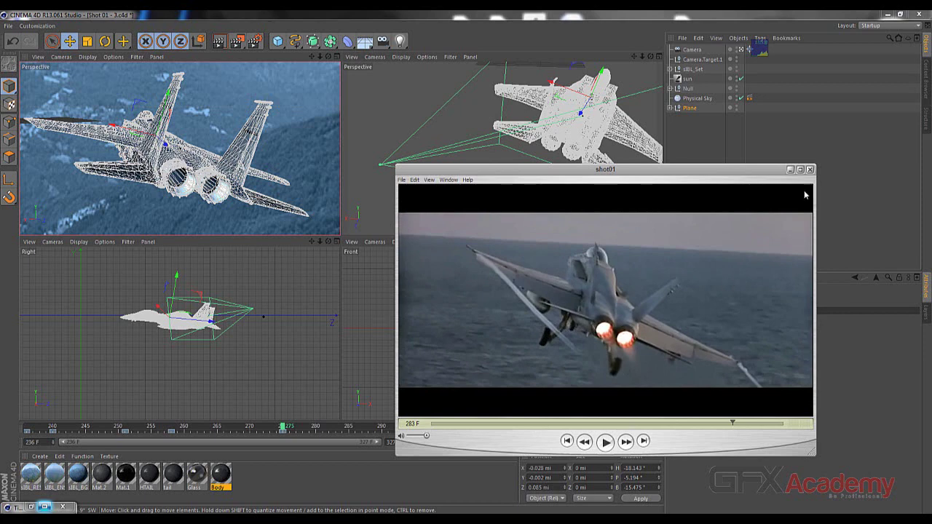
pyautogui.click(790, 170)
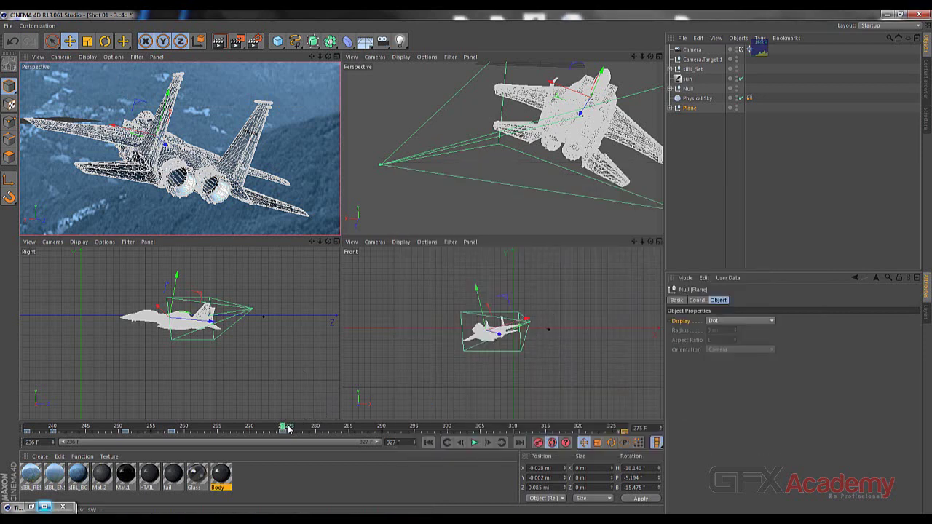
pyautogui.moveTo(288, 430); pyautogui.dragTo(339, 428)
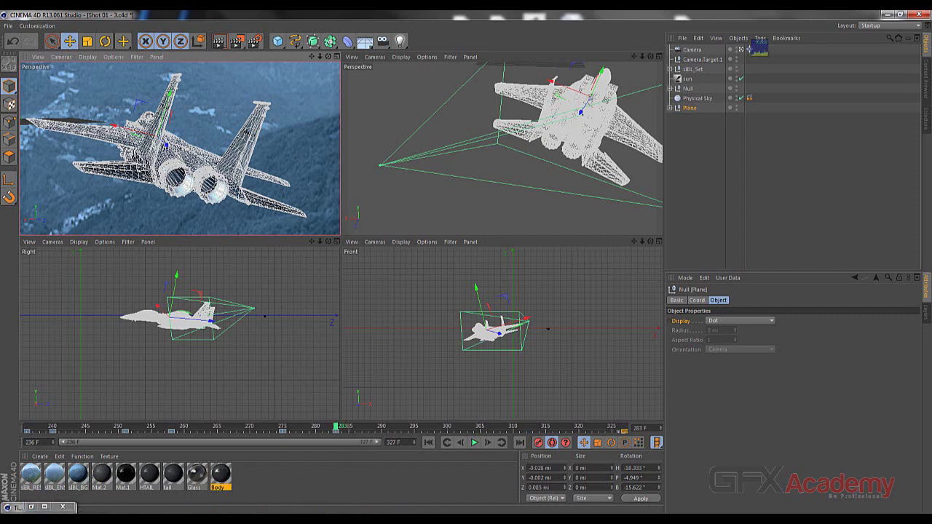
# - Check the shot01 clip up to frame 295, minimize it, and record a Plane null keyframe at frame 295
pyautogui.hotkey('alt', 'Tab')
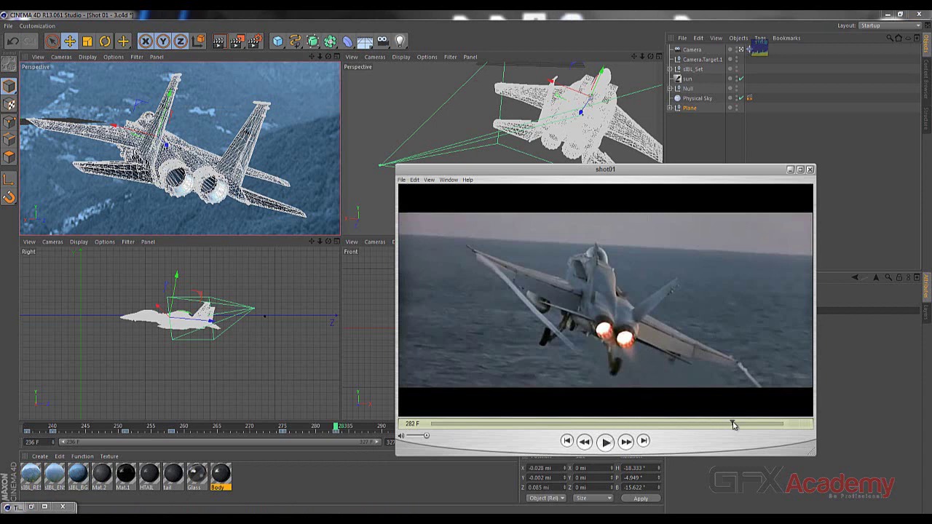
pyautogui.moveTo(734, 425); pyautogui.dragTo(746, 425)
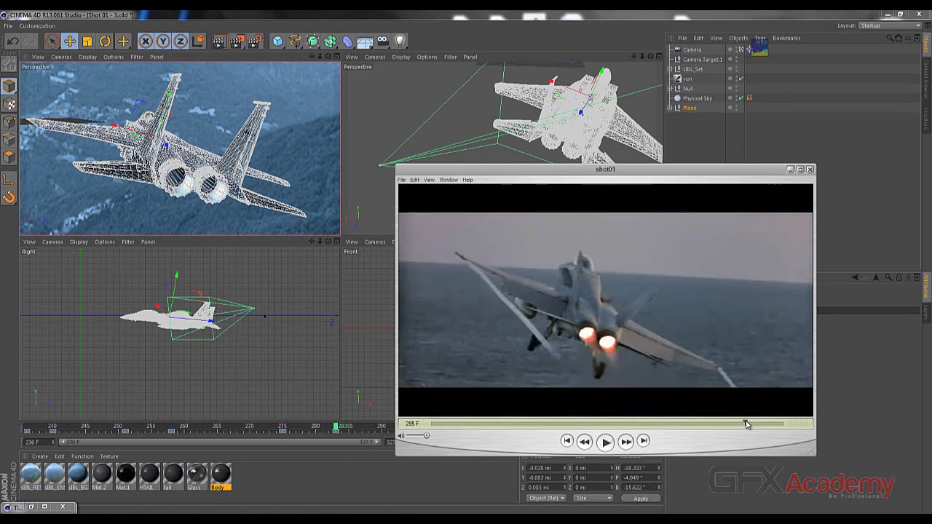
pyautogui.click(791, 169)
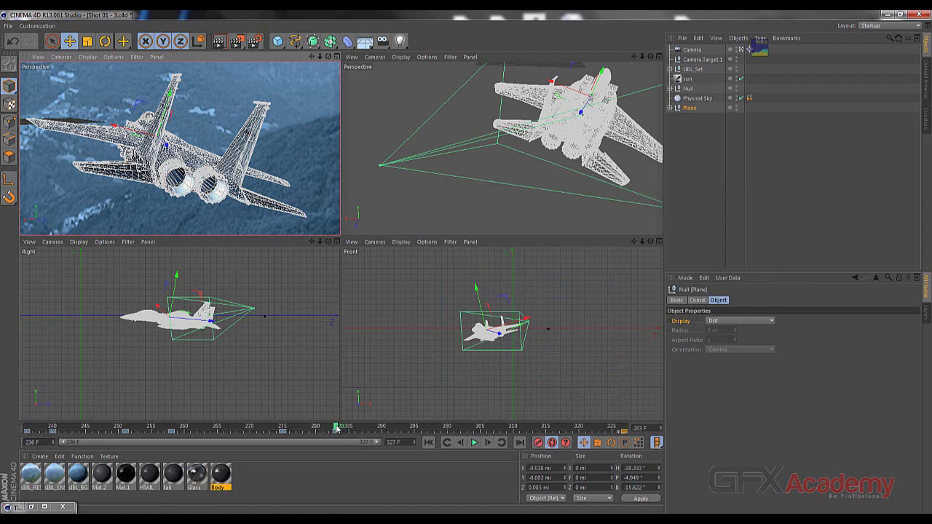
pyautogui.moveTo(336, 428); pyautogui.dragTo(417, 428)
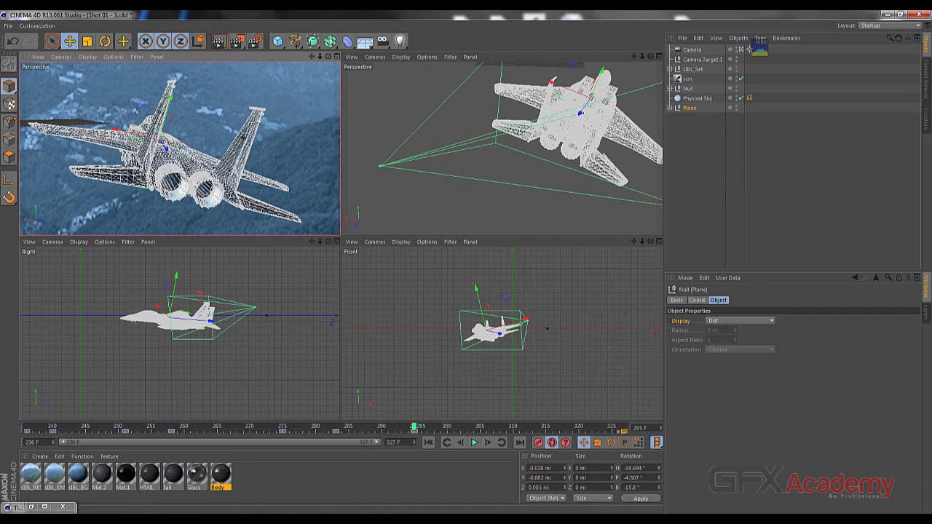
# - Study the shot01 clip from frame 295 to 317, settle on frame 315, and move the animation to frame 315
pyautogui.click(295, 517)
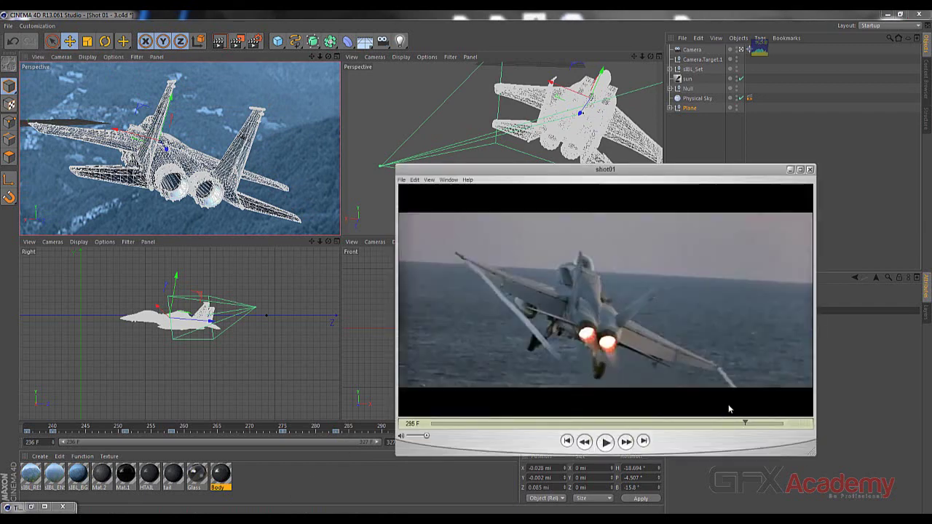
pyautogui.moveTo(628, 171); pyautogui.dragTo(689, 176)
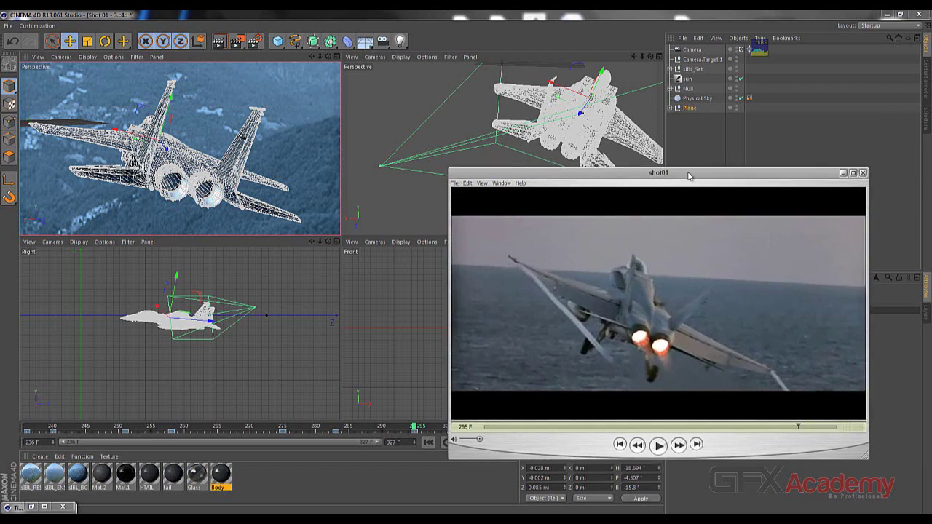
pyautogui.moveTo(799, 429); pyautogui.dragTo(823, 426)
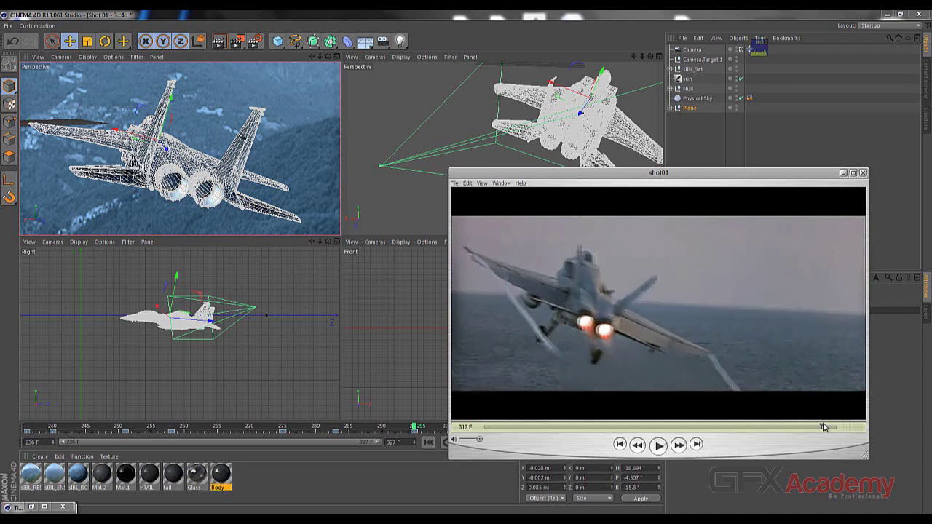
pyautogui.moveTo(824, 427); pyautogui.dragTo(820, 426)
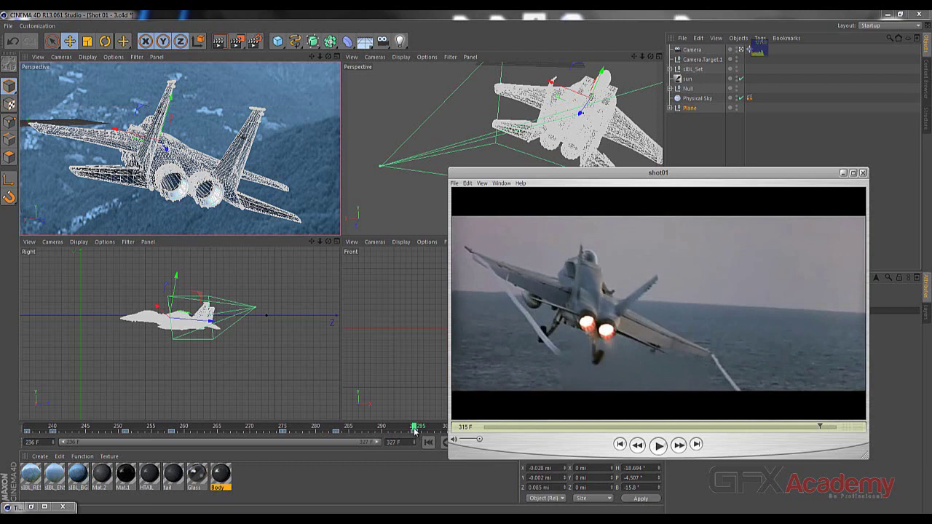
pyautogui.moveTo(417, 428); pyautogui.dragTo(546, 428)
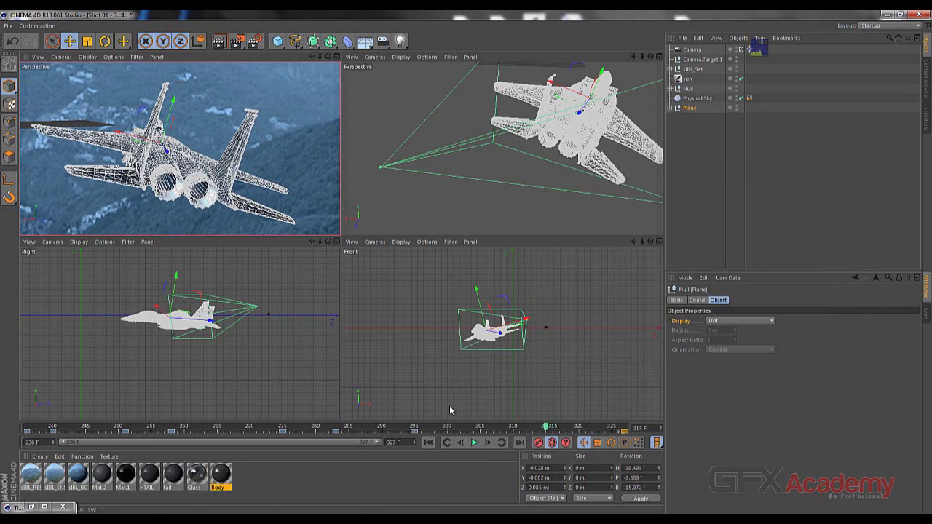
# - Copy the Plane null's keyframe from frame 295 and paste it at frame 315
pyautogui.click(414, 433)
pyautogui.rightClick(415, 434)
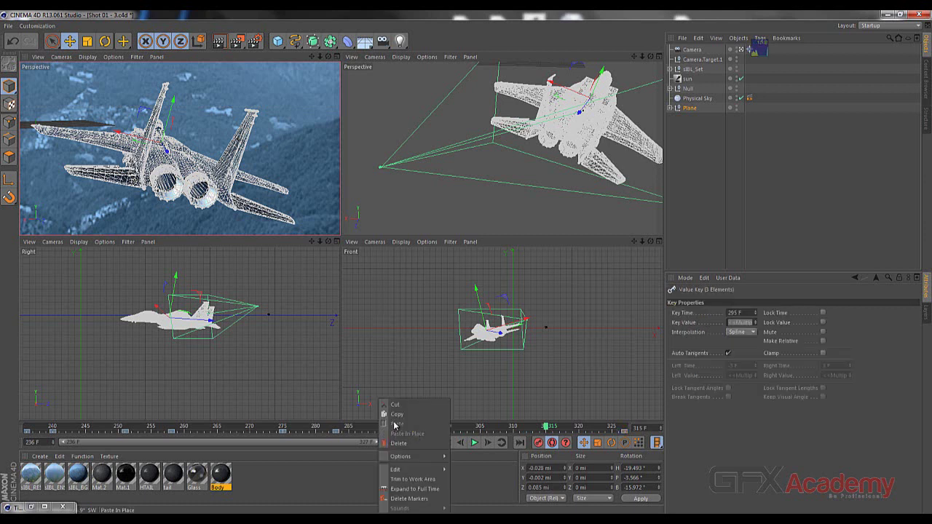
pyautogui.click(397, 414)
pyautogui.rightClick(548, 434)
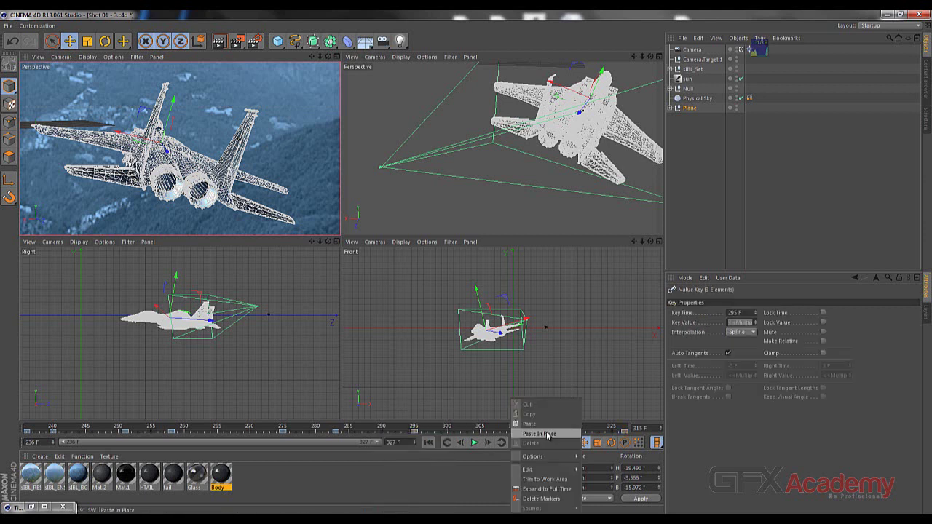
pyautogui.click(548, 434)
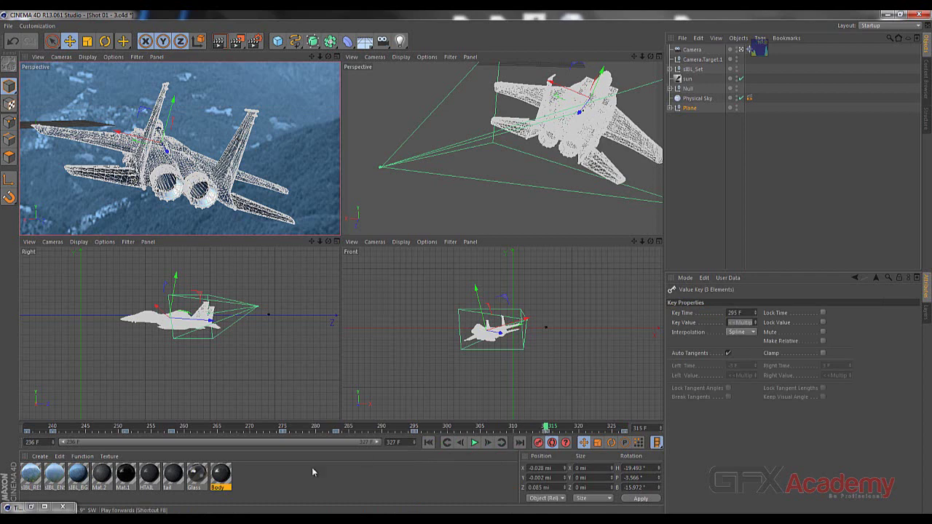
# - Advance the shot01 clip from frame 315 to 328, minimize it, and move the animation to frame 327
pyautogui.hotkey('alt', 'Tab')
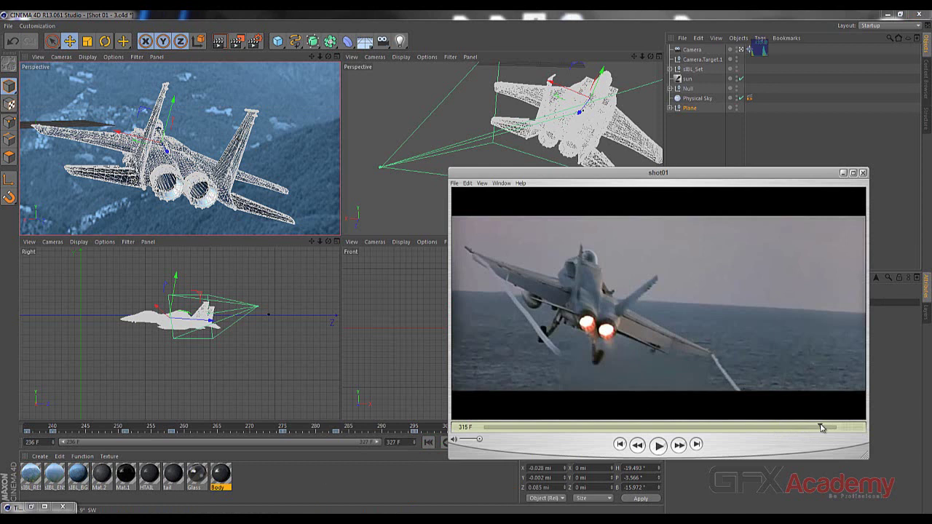
pyautogui.moveTo(820, 428); pyautogui.dragTo(833, 428)
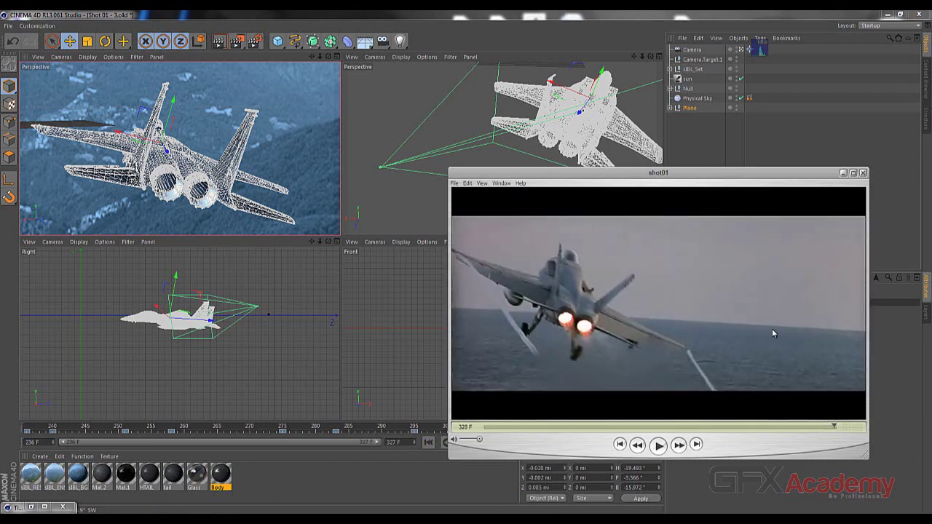
pyautogui.click(843, 173)
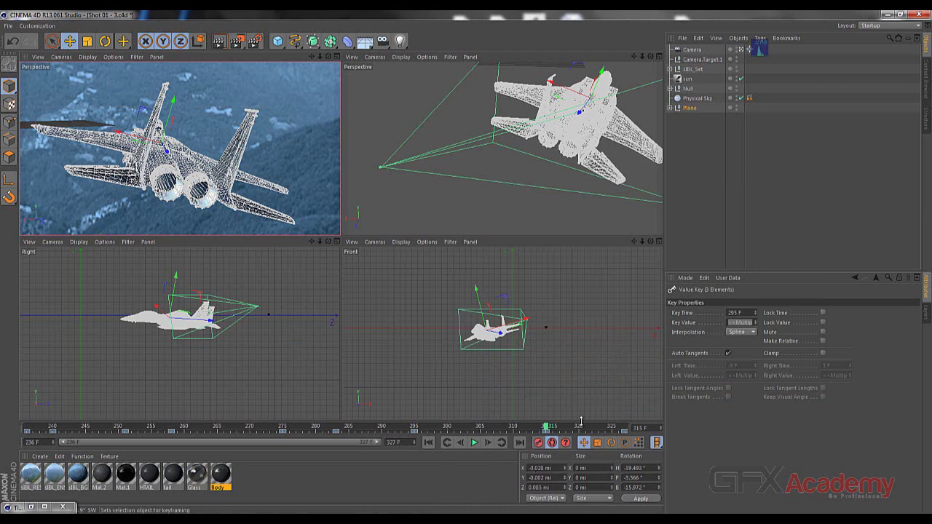
pyautogui.moveTo(547, 428); pyautogui.dragTo(624, 431)
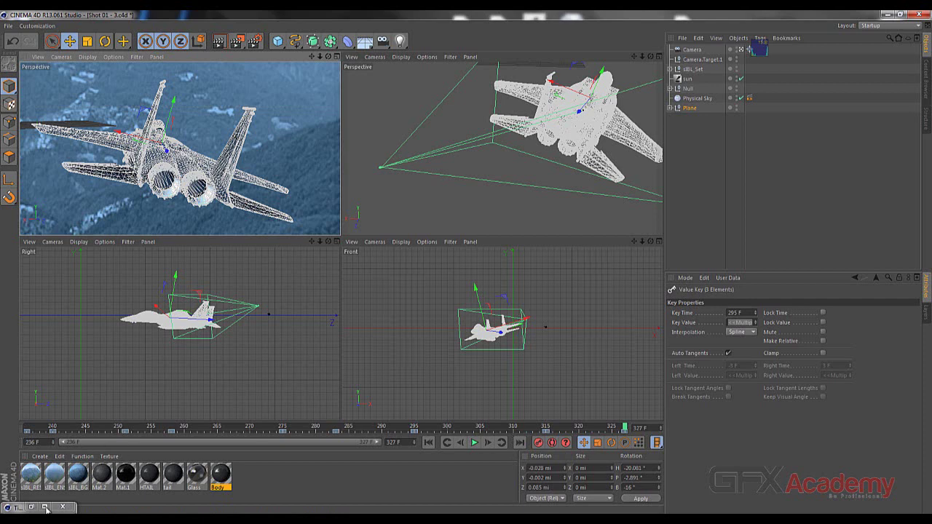
# - Play back the jet animation, stop it, and return to frame 236
pyautogui.click(475, 443)
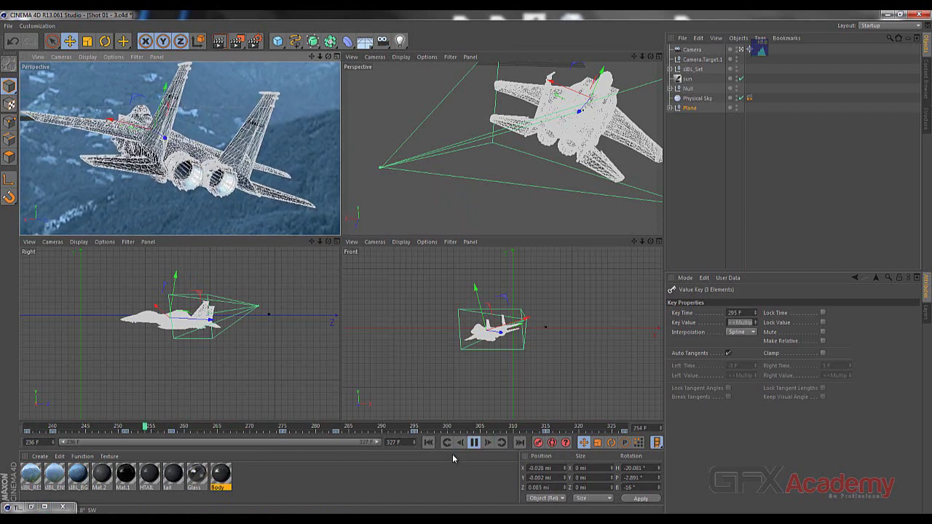
pyautogui.click(474, 442)
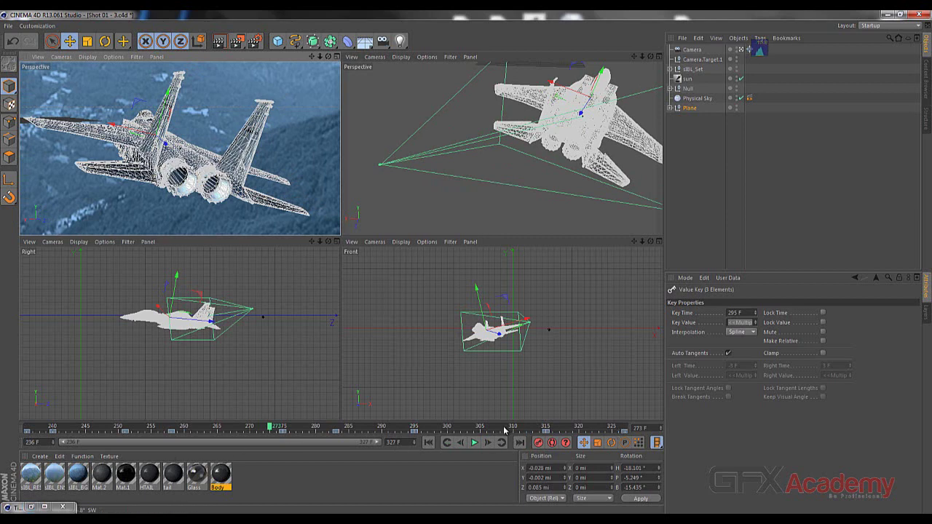
pyautogui.moveTo(486, 430); pyautogui.dragTo(2, 430)
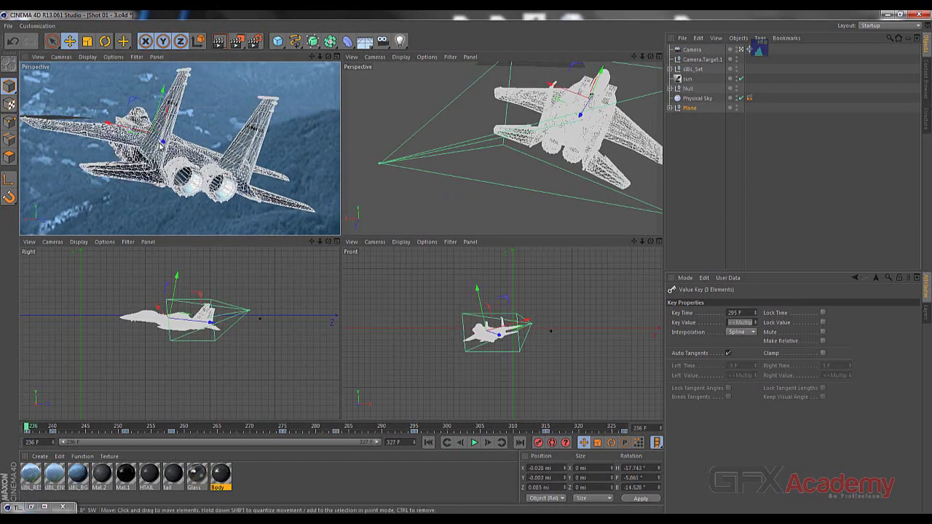
# - Open the Plane null's F-curves in the Timeline and turn off Show All Tracks to display only the selected track's curve
pyautogui.rightClick(161, 145)
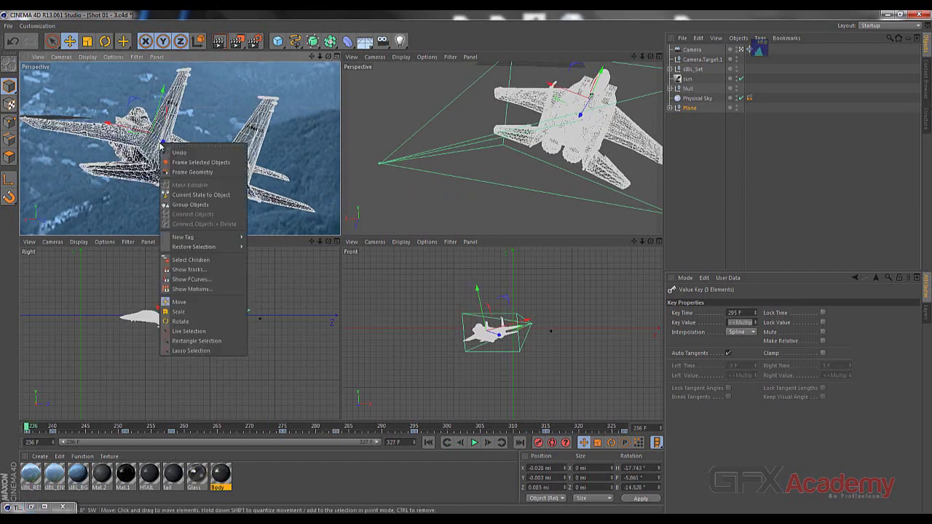
pyautogui.click(191, 260)
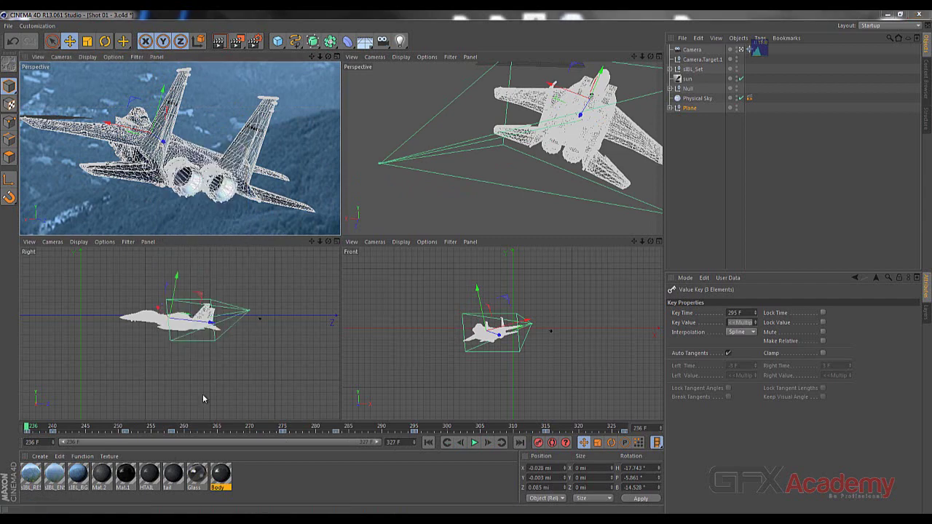
pyautogui.hotkey('shift', 'F3')
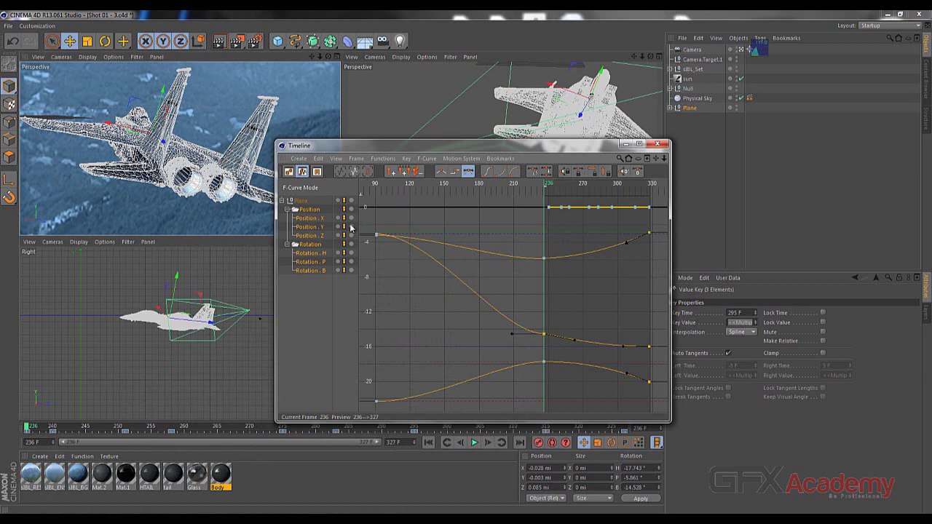
pyautogui.click(315, 254)
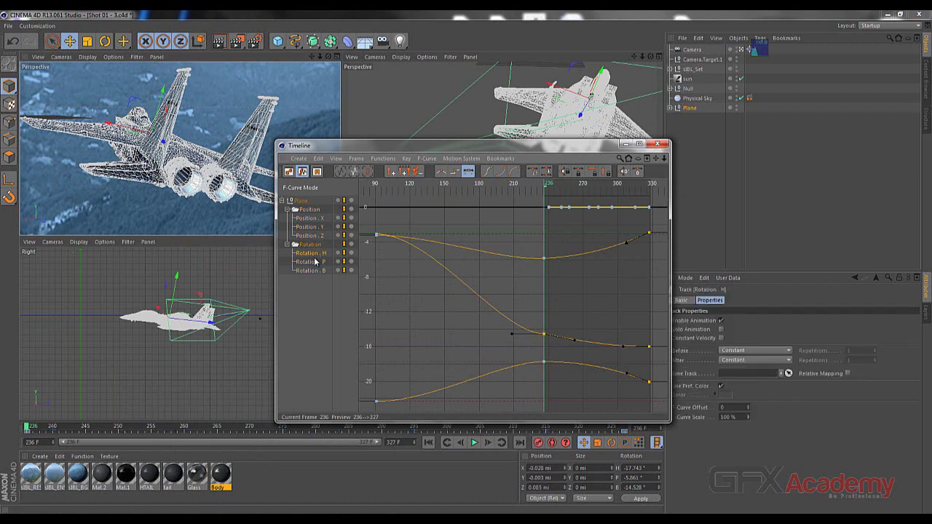
pyautogui.click(427, 158)
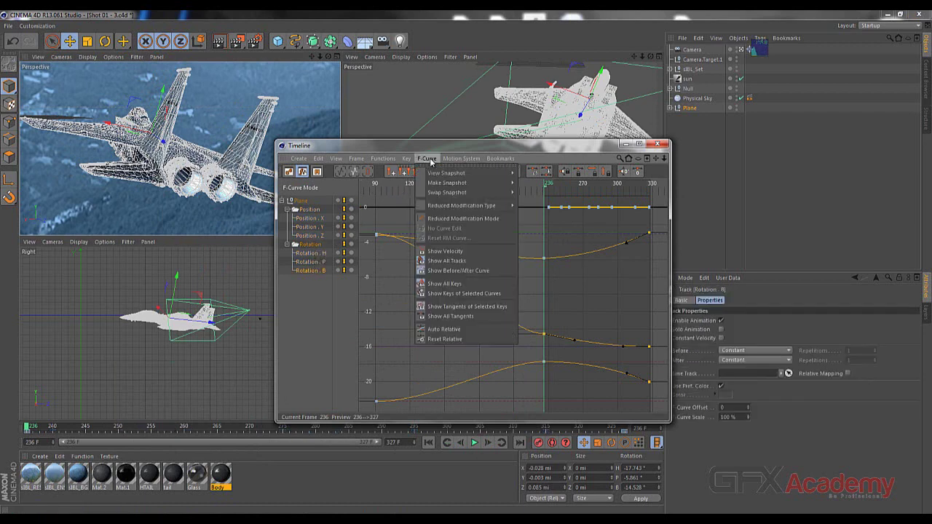
pyautogui.click(458, 261)
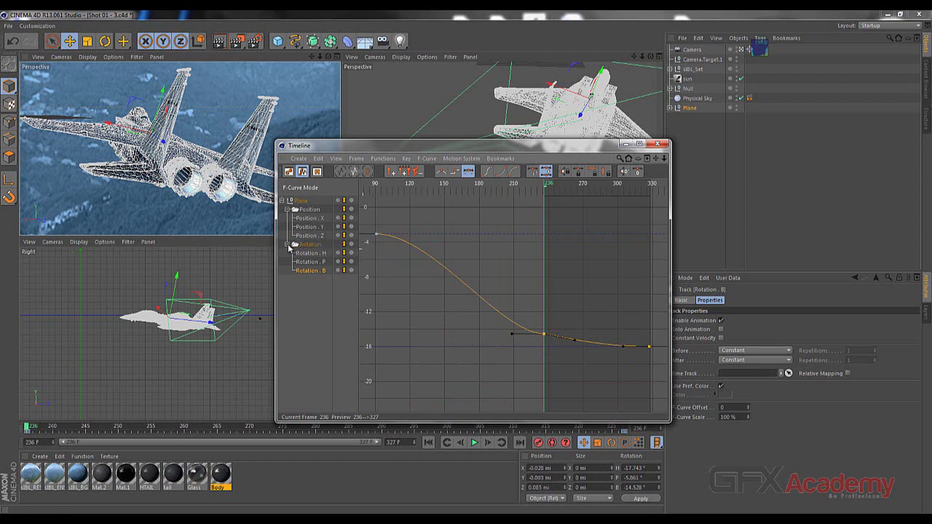
# - Collapse the Rotation tracks, display the Position Z curve, and select all of its keys
pyautogui.click(288, 245)
pyautogui.click(309, 235)
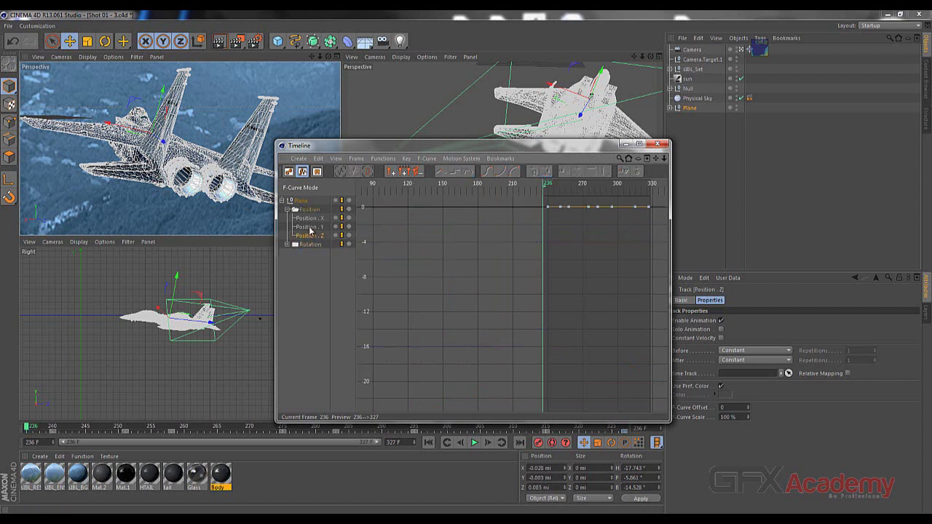
pyautogui.click(310, 227)
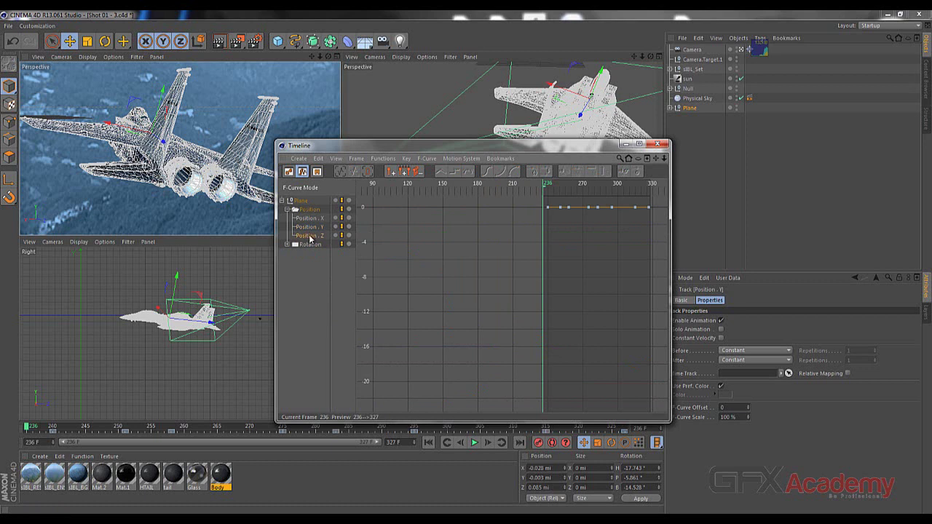
pyautogui.click(309, 236)
pyautogui.click(312, 234)
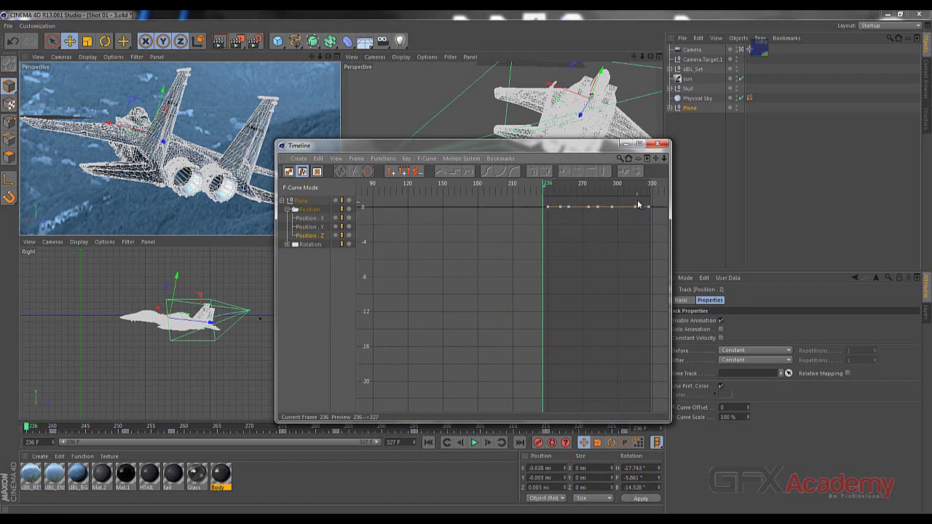
pyautogui.moveTo(656, 200); pyautogui.dragTo(535, 213)
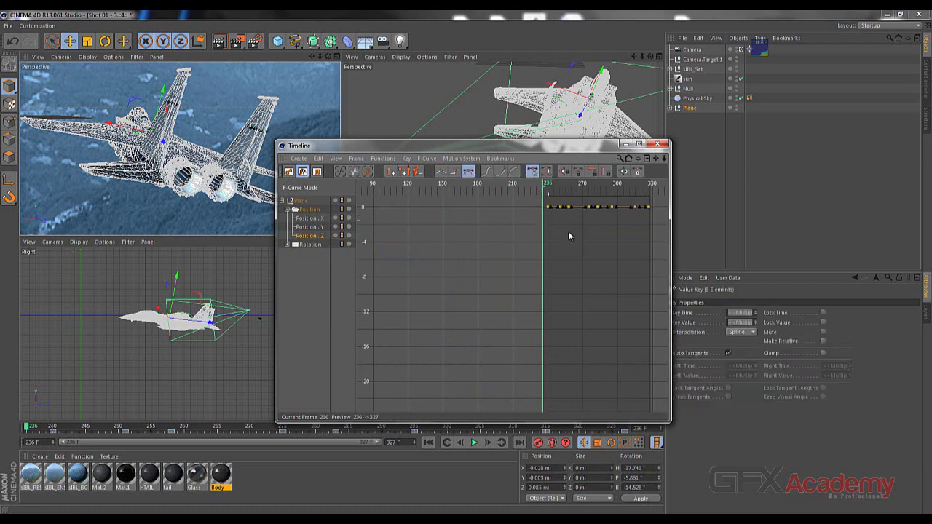
# - Examine the Position Z curve and its keys between frames 236 and 327
pyautogui.scroll(5, 569, 233)
pyautogui.scroll(-4, 569, 237)
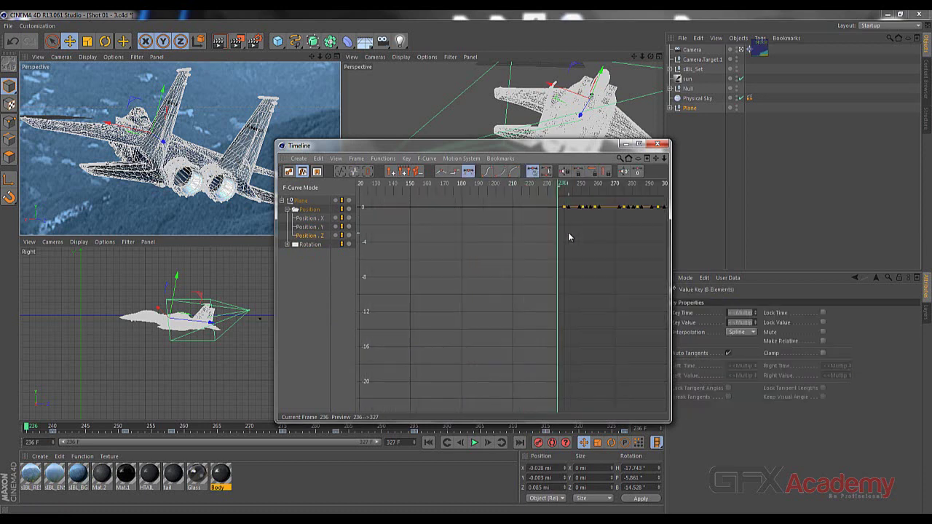
pyautogui.keyDown('alt'); pyautogui.moveTo(596, 234); pyautogui.dragTo(460, 241, button='middle'); pyautogui.keyUp('alt')
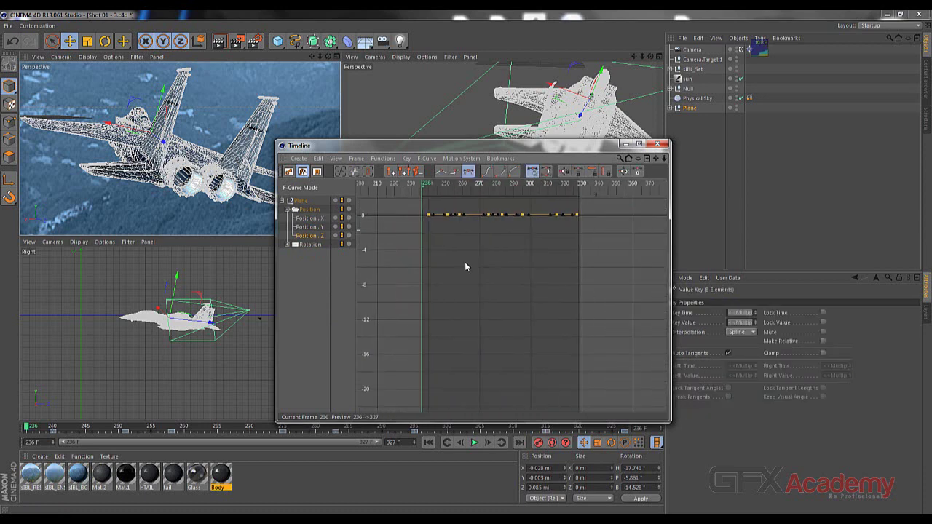
pyautogui.scroll(6, 601, 233)
pyautogui.scroll(-3, 488, 229)
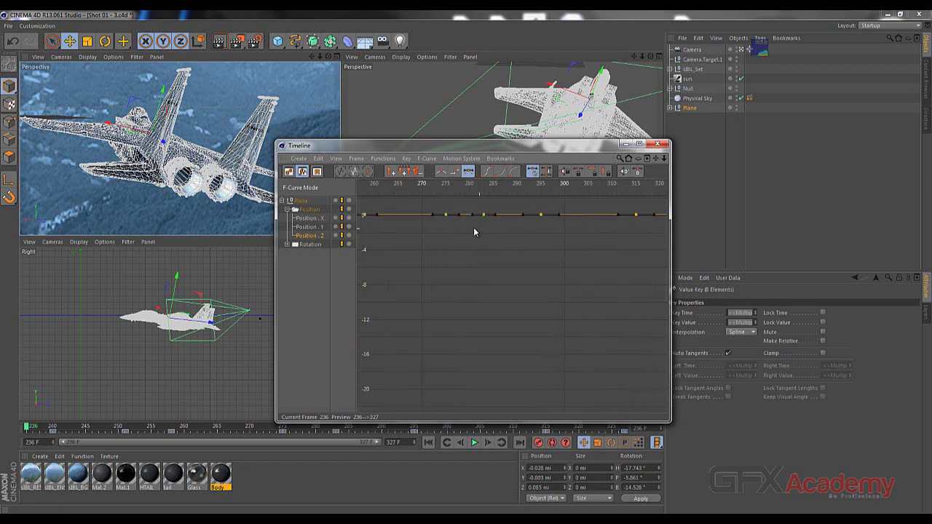
pyautogui.click(516, 236)
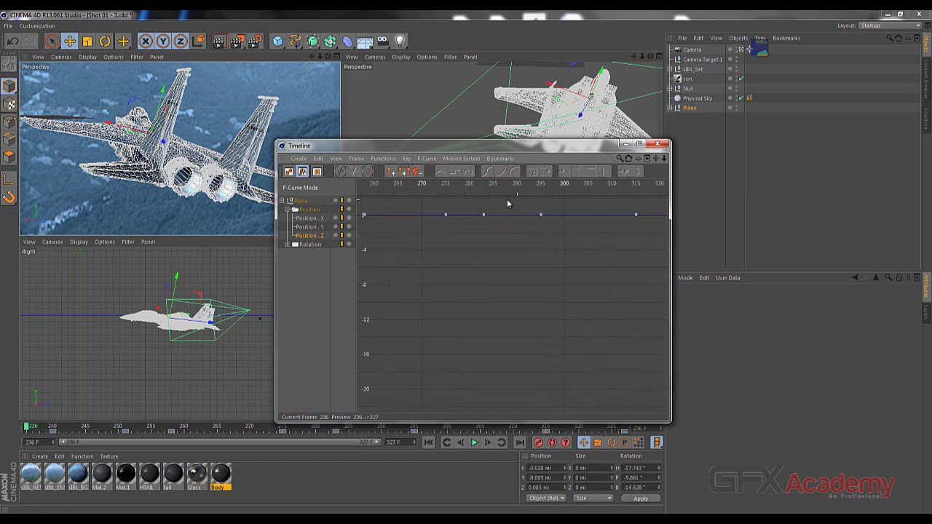
pyautogui.scroll(-4, 420, 224)
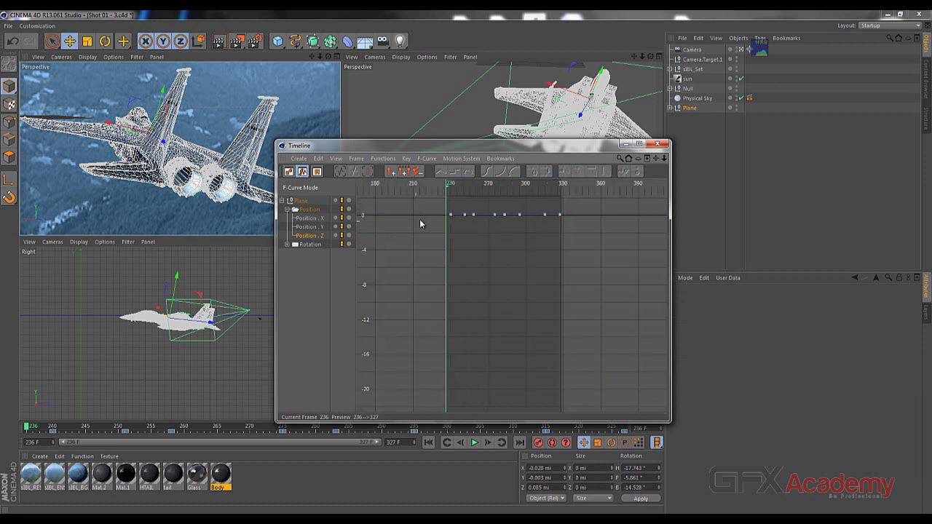
pyautogui.moveTo(411, 205); pyautogui.dragTo(585, 248)
# - Apply ease-in interpolation to all Position Y keys of the Plane null and play back the result
pyautogui.click(311, 227)
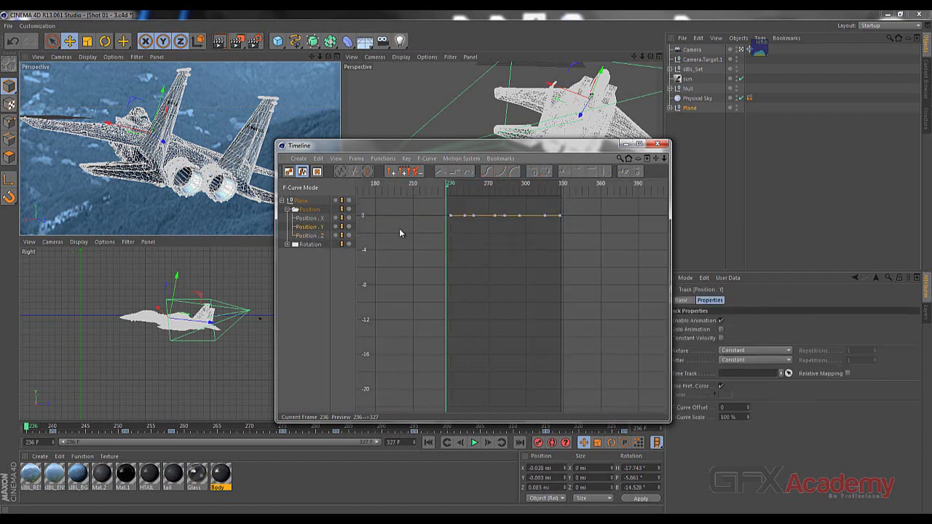
pyautogui.moveTo(436, 208); pyautogui.dragTo(605, 237)
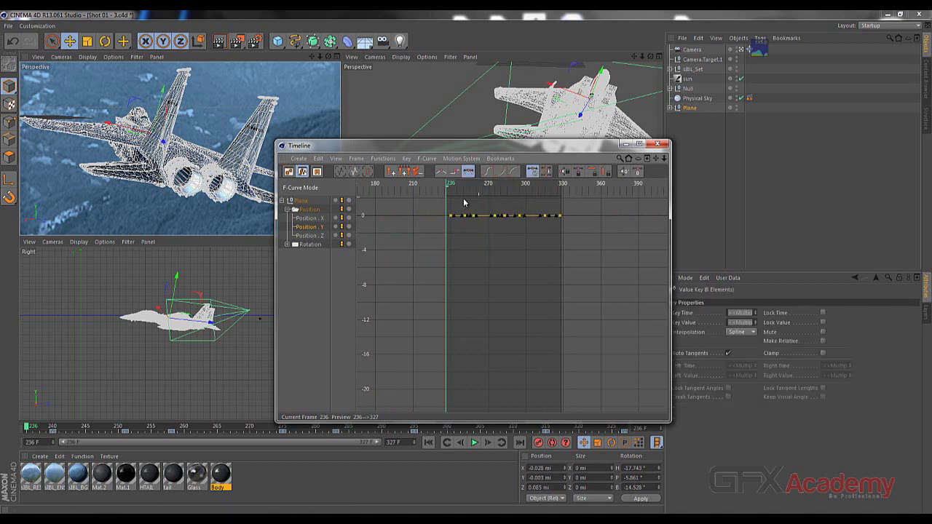
pyautogui.scroll(4, 488, 196)
pyautogui.click(500, 176)
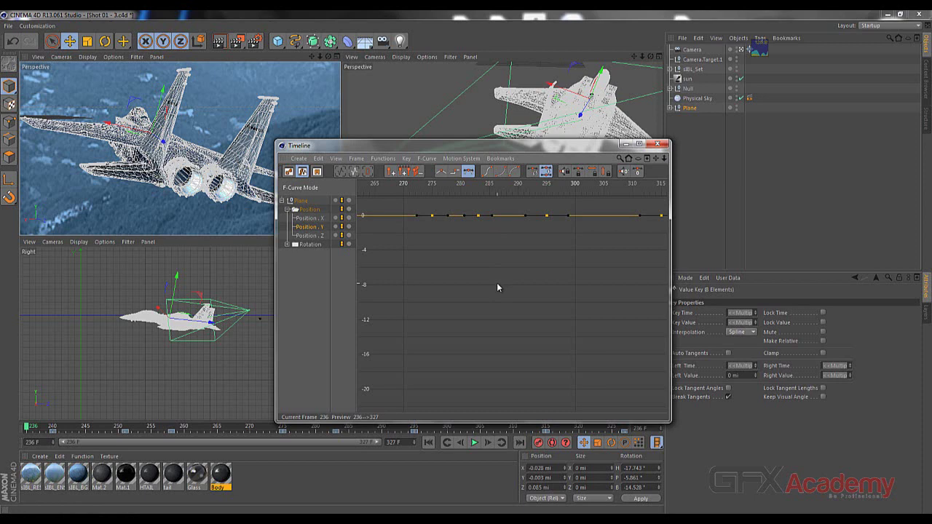
pyautogui.click(474, 442)
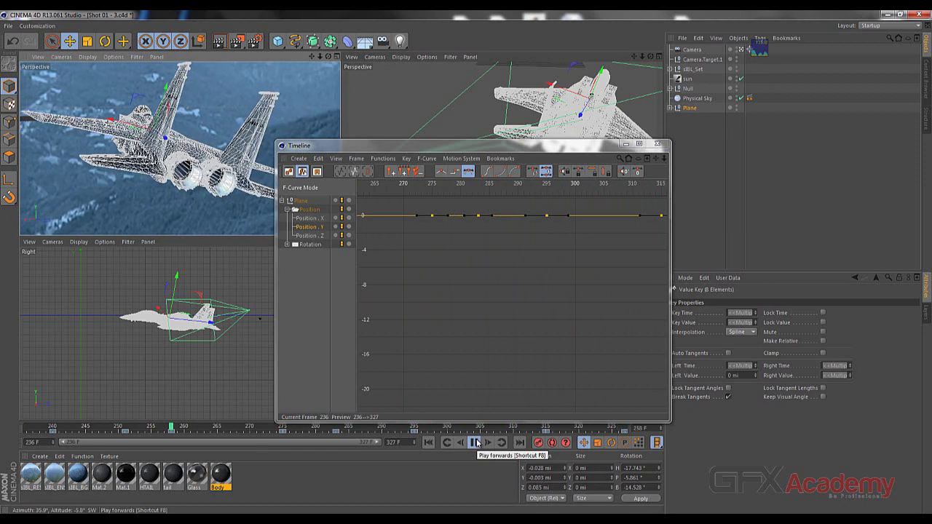
pyautogui.click(474, 442)
# - Set all of the Plane null's Position Y keys to linear interpolation
pyautogui.press('h')
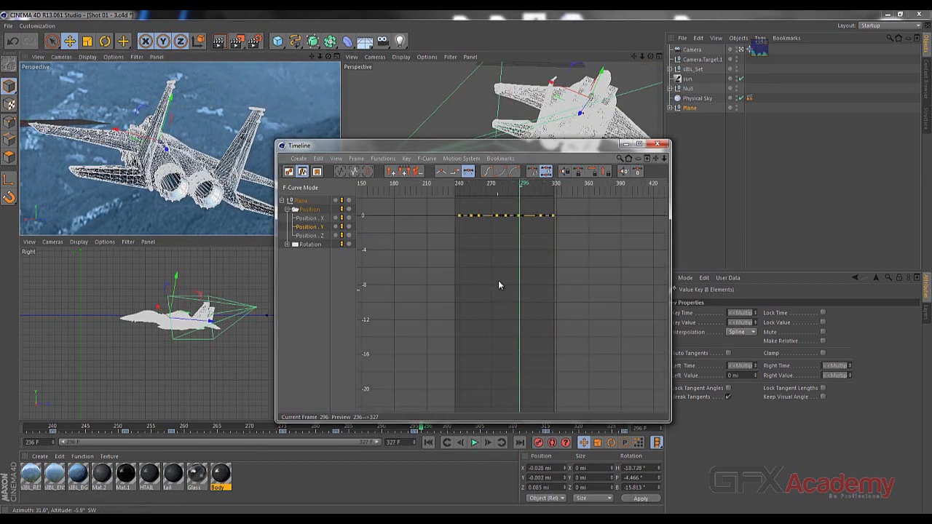
pyautogui.moveTo(568, 206); pyautogui.dragTo(436, 244)
pyautogui.click(440, 174)
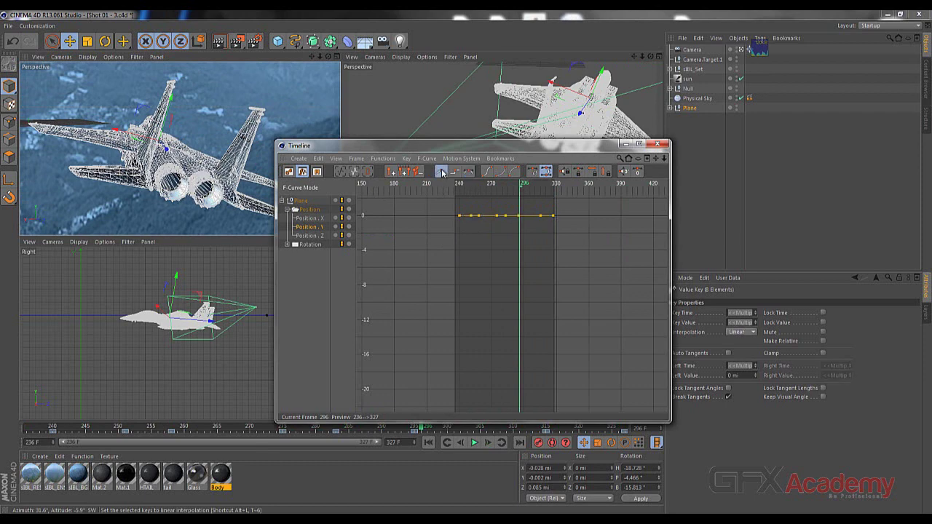
# - Play back the animation to check the motion with linear Position Y keys, and stop it
pyautogui.click(474, 442)
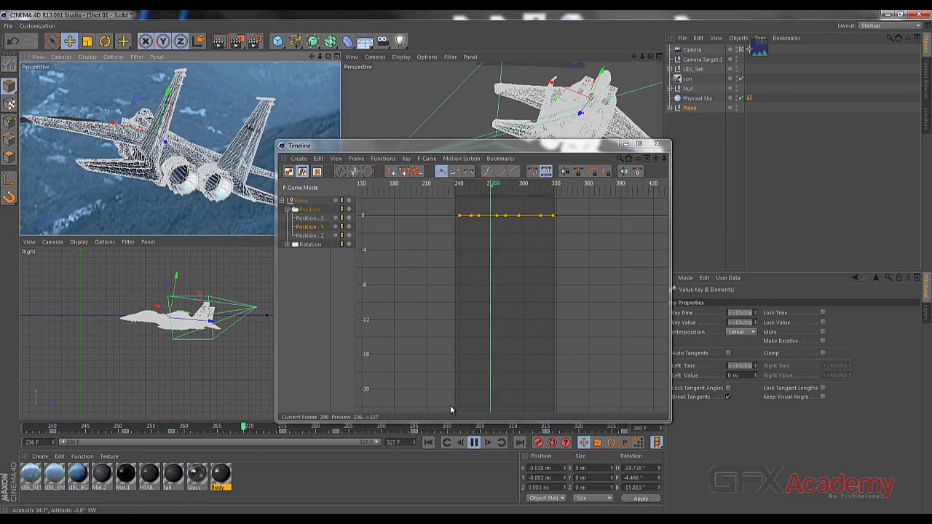
pyautogui.scroll(5, 482, 272)
pyautogui.scroll(3, 483, 273)
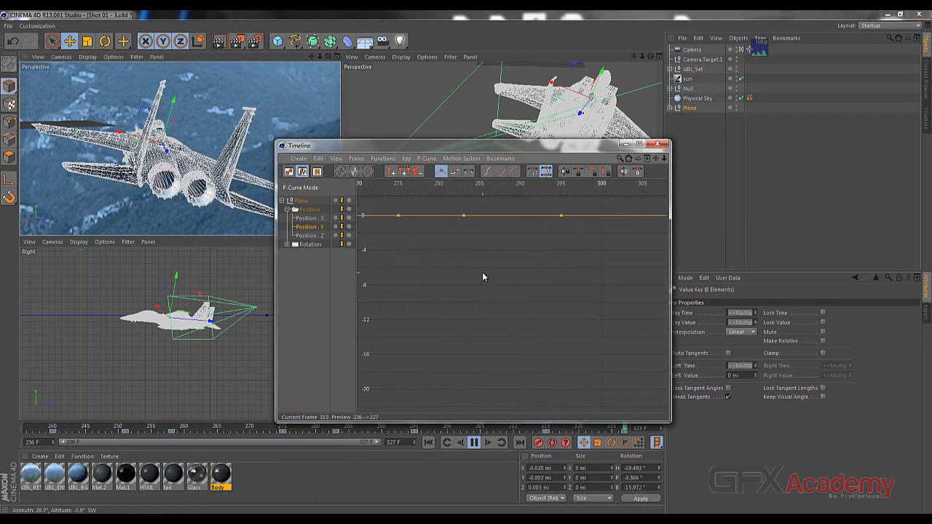
pyautogui.scroll(-2, 483, 273)
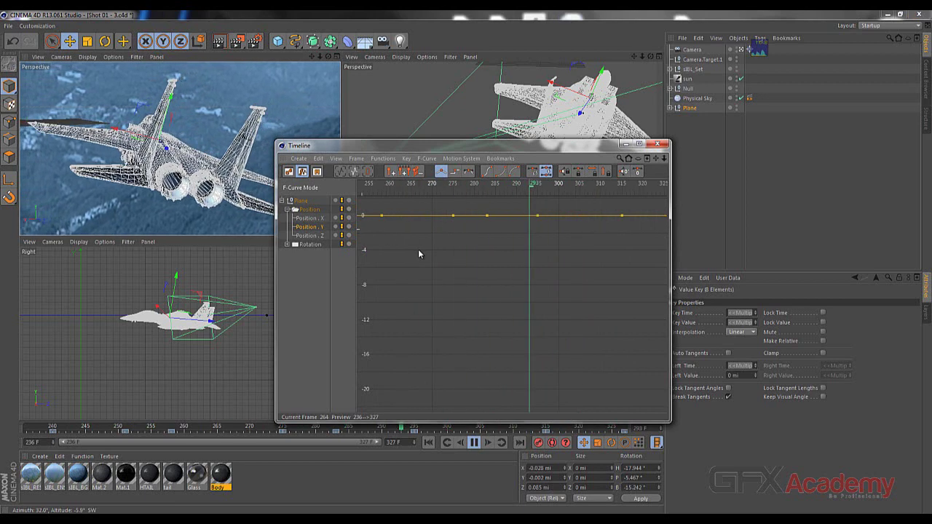
pyautogui.scroll(-2, 418, 252)
pyautogui.click(474, 442)
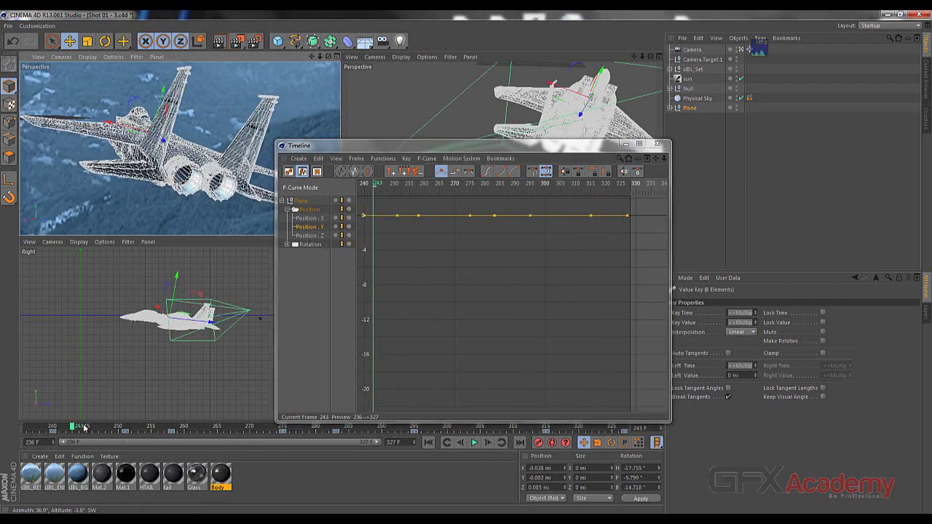
# - Select the Position Y key at frame 275 and move the animation to that frame
pyautogui.moveTo(73, 428)
pyautogui.mouseDown()
pyautogui.moveTo(82, 428)
pyautogui.moveTo(11, 427)
pyautogui.moveTo(277, 429)
pyautogui.mouseUp()
pyautogui.click(470, 216)
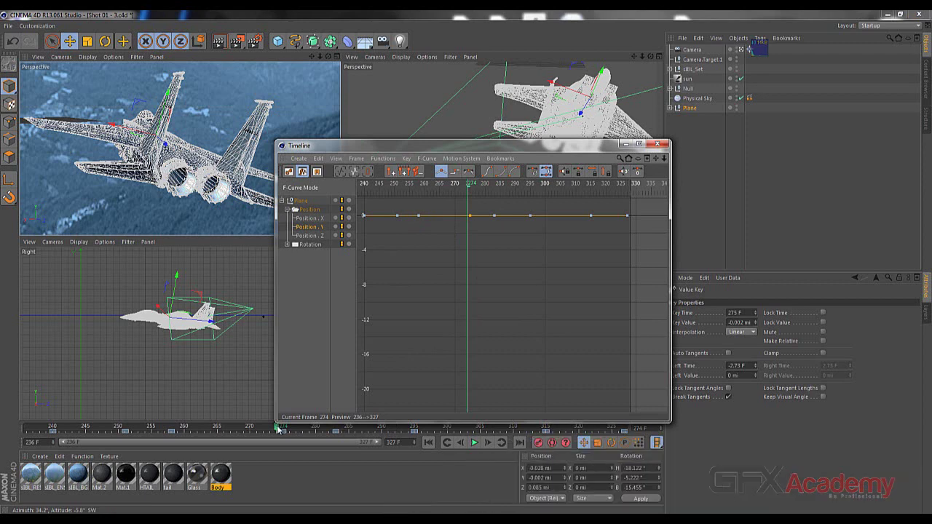
pyautogui.moveTo(277, 430)
pyautogui.mouseDown()
pyautogui.moveTo(175, 431)
pyautogui.moveTo(283, 429)
pyautogui.mouseUp()
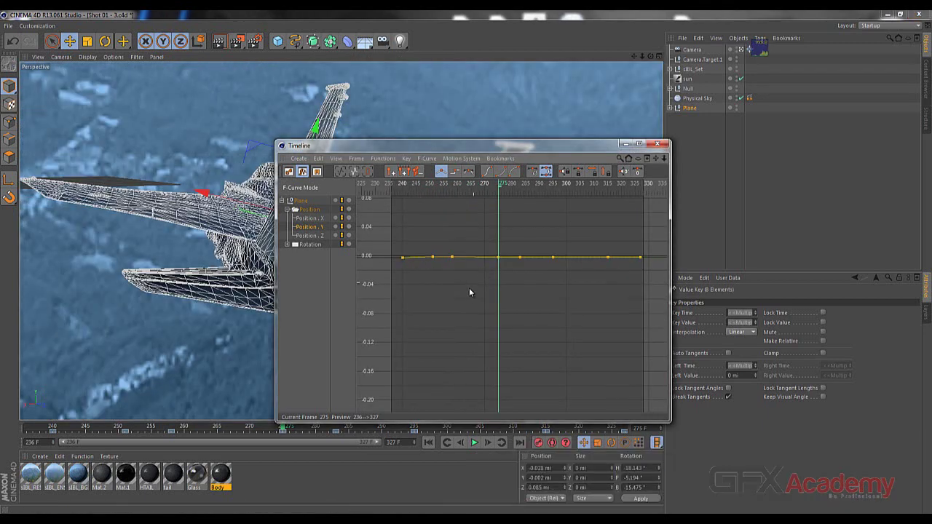
# - Set the Position Y key at frame 275 to spline interpolation and inspect its tangents
pyautogui.keyDown('alt'); pyautogui.moveTo(470, 288); pyautogui.dragTo(467, 265, button='middle'); pyautogui.keyUp('alt')
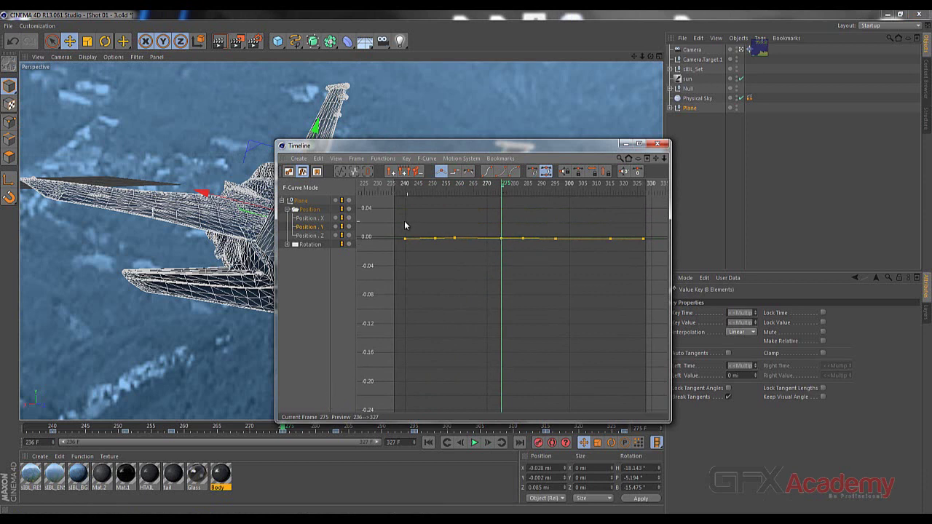
pyautogui.moveTo(398, 227); pyautogui.dragTo(664, 271)
pyautogui.moveTo(483, 224); pyautogui.dragTo(498, 255)
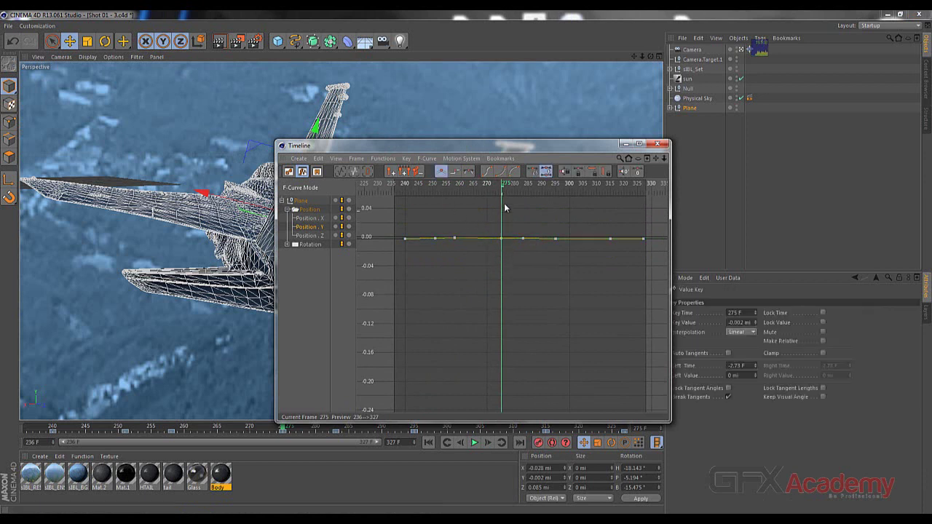
pyautogui.click(470, 173)
pyautogui.scroll(5, 521, 244)
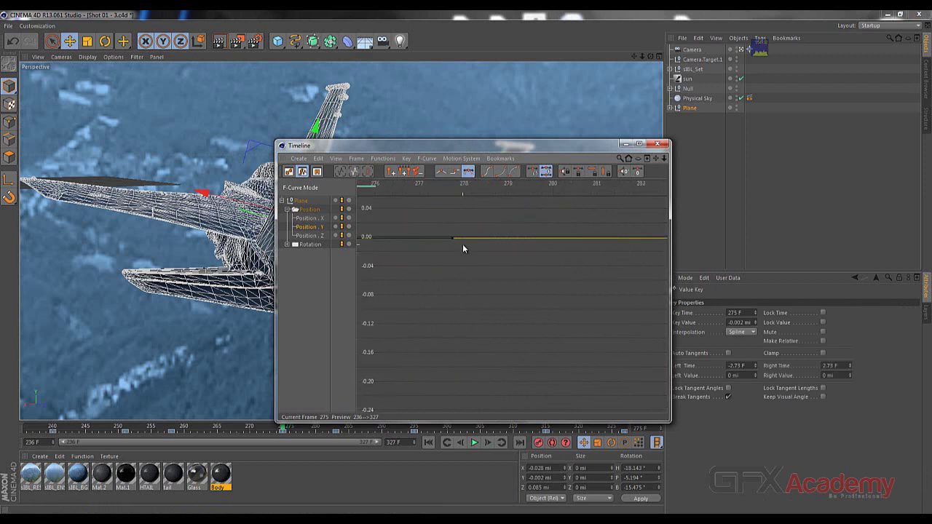
pyautogui.keyDown('alt'); pyautogui.moveTo(472, 269); pyautogui.dragTo(649, 281, button='middle'); pyautogui.keyUp('alt')
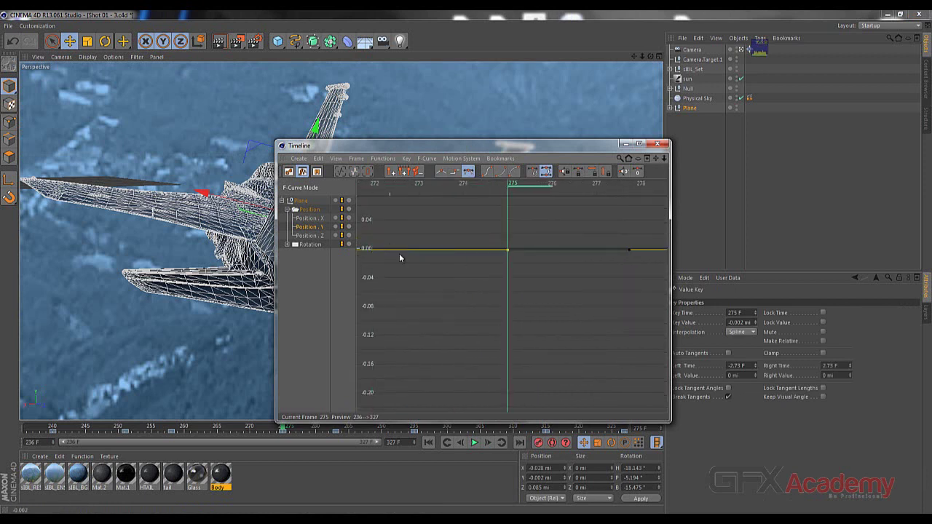
pyautogui.moveTo(540, 235); pyautogui.dragTo(509, 253)
pyautogui.scroll(-3, 512, 216)
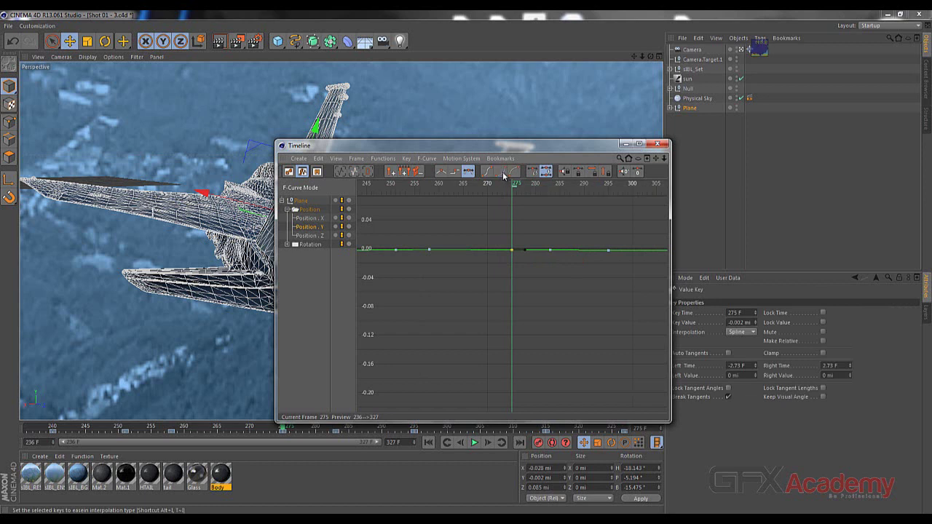
# - Set the selected Position Y key at frame 275 to linear interpolation with broken tangents
pyautogui.moveTo(525, 235); pyautogui.dragTo(503, 256)
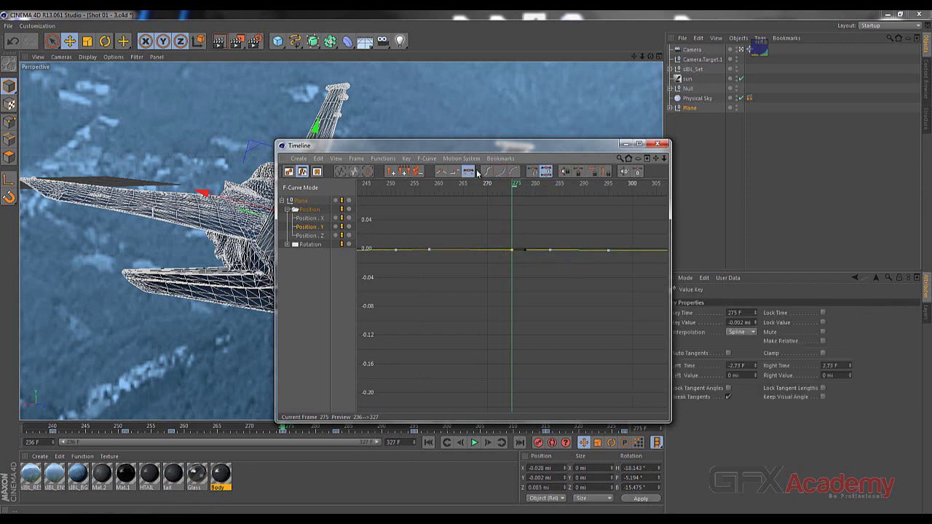
pyautogui.click(440, 171)
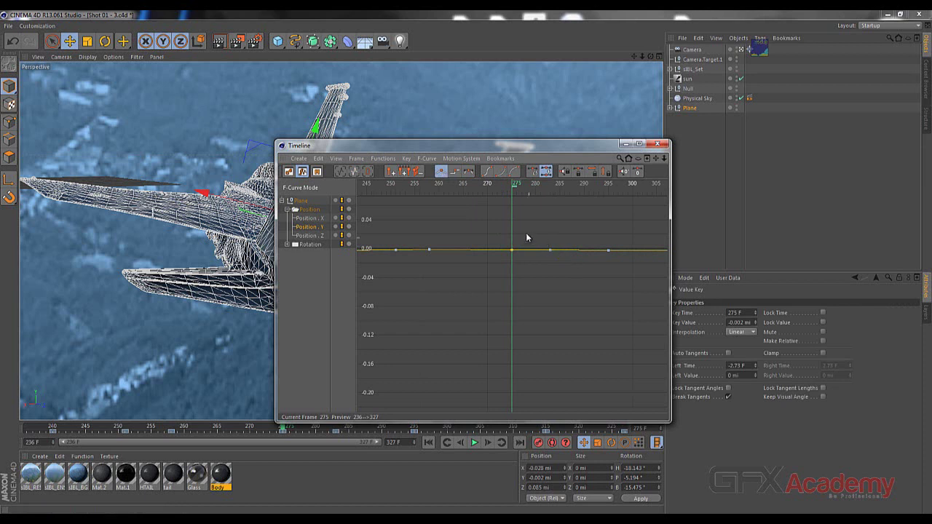
pyautogui.click(534, 176)
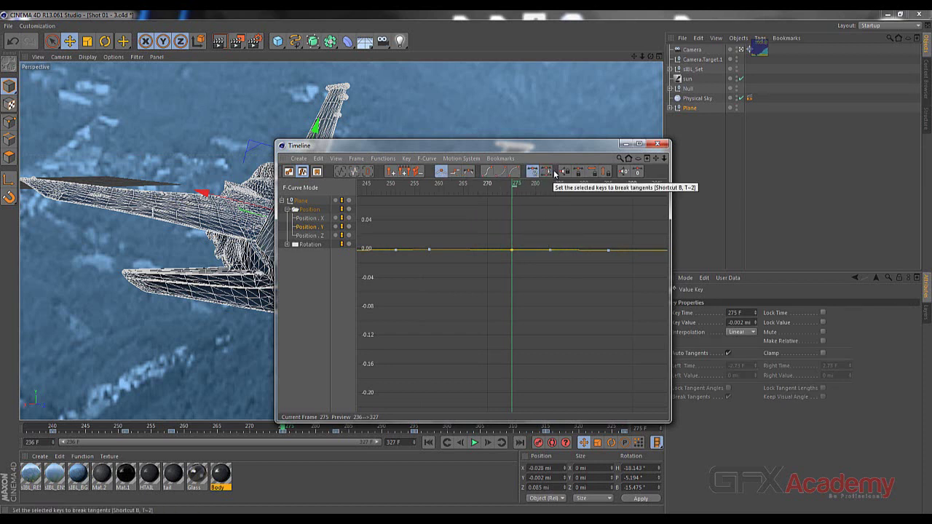
pyautogui.click(546, 172)
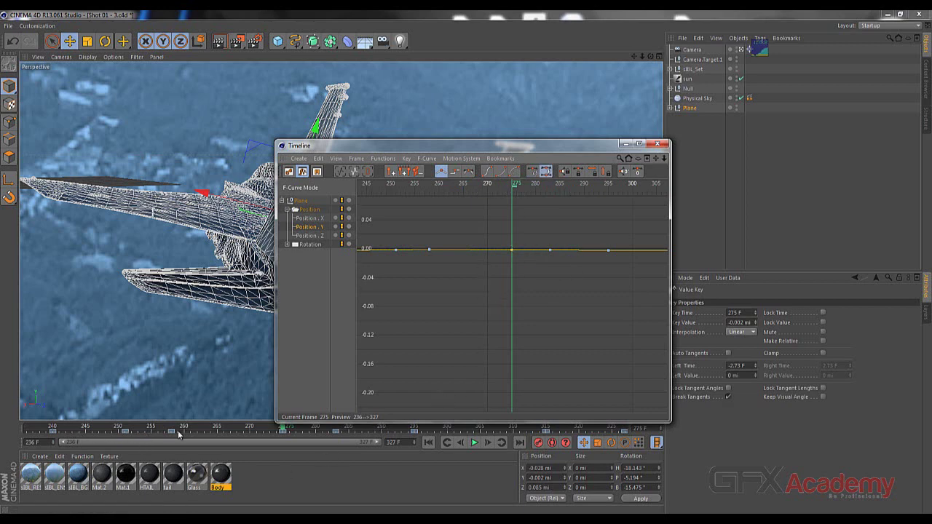
# - Play back the animation to check the linear key at frame 275, stop it and minimize the F-curve timeline
pyautogui.click(475, 444)
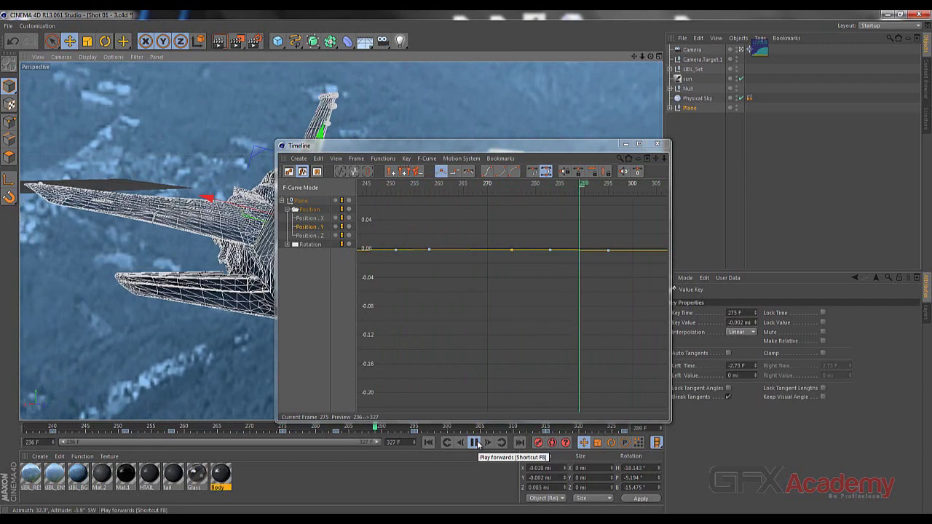
pyautogui.click(475, 443)
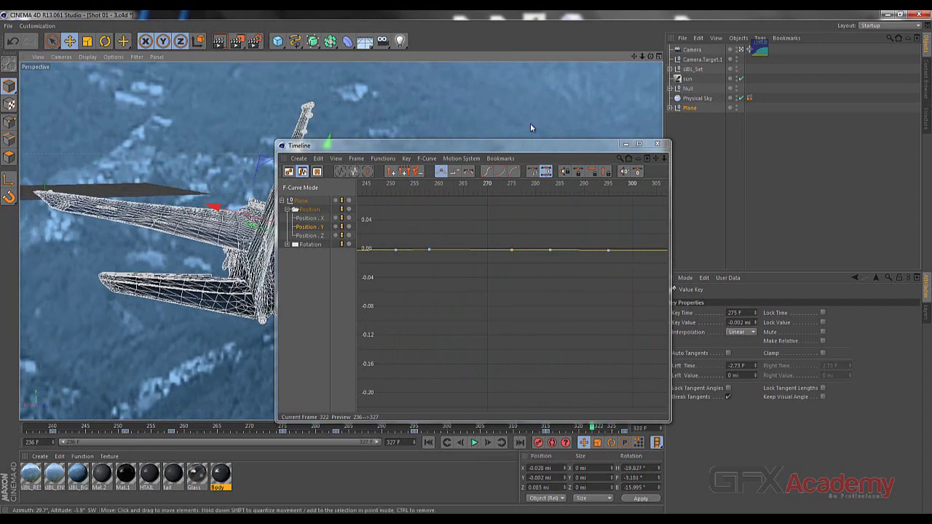
pyautogui.click(626, 144)
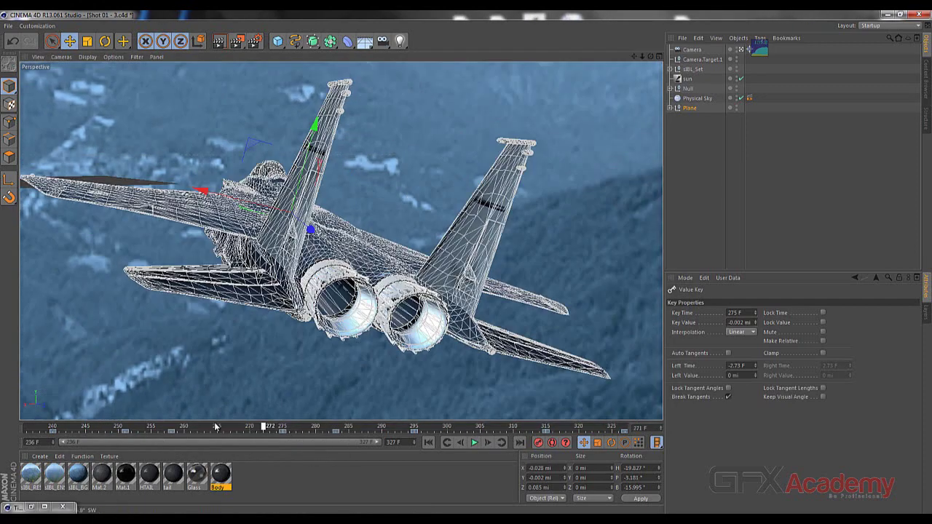
# - Scrub through the shot to examine the jet's motion and select the Plane null's key at frame 283
pyautogui.moveTo(215, 426); pyautogui.dragTo(375, 430)
pyautogui.moveTo(355, 431); pyautogui.dragTo(345, 433)
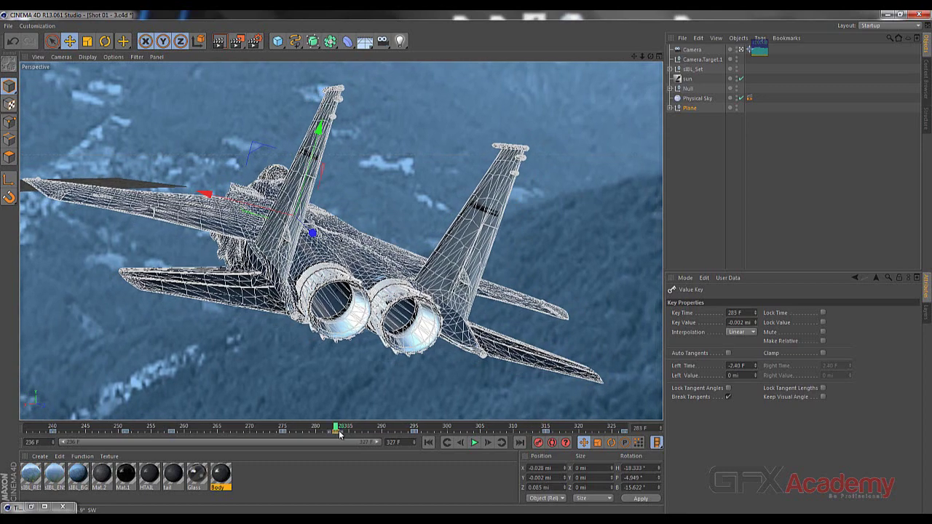
pyautogui.click(338, 431)
# - Play back the shot from near its start to check the jet's vertical motion, and stop it
pyautogui.moveTo(336, 429); pyautogui.dragTo(59, 430)
pyautogui.click(475, 443)
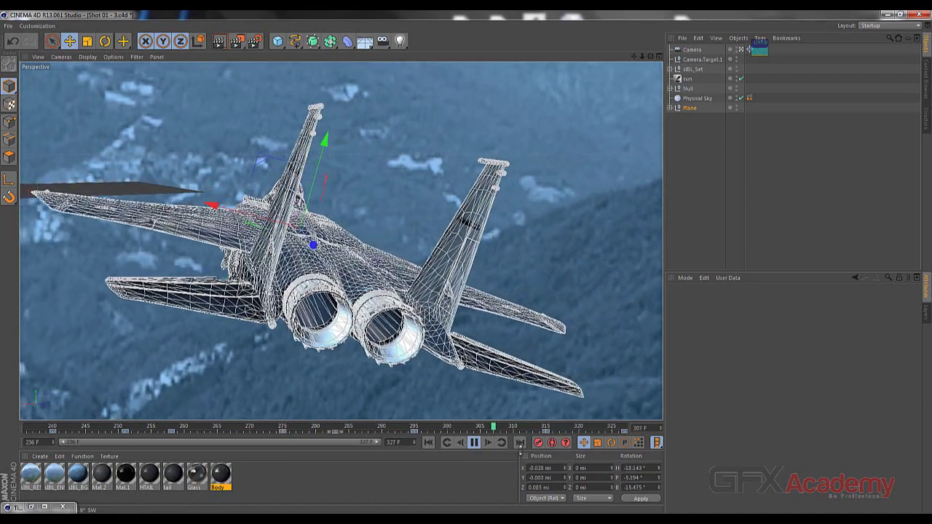
pyautogui.click(476, 443)
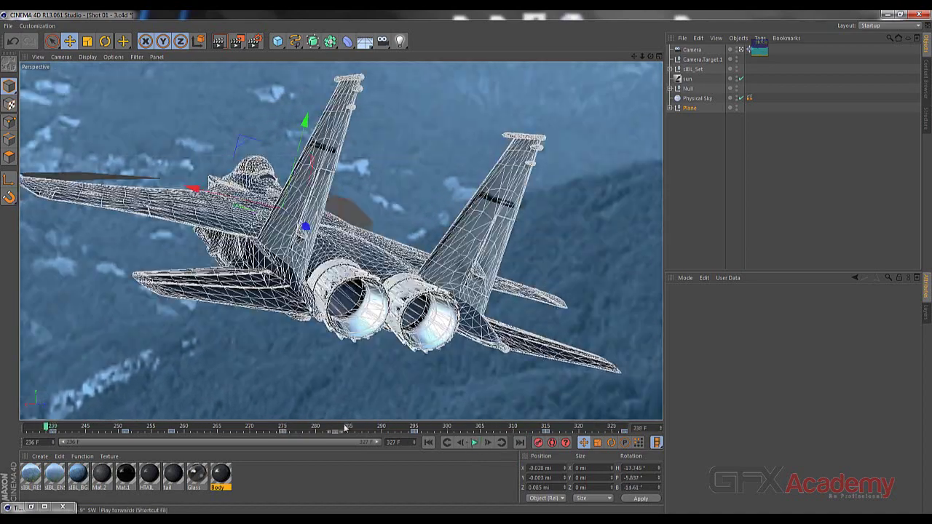
# - Raise the Plane null to Y -0.001 mi at frame 275 and record a key, and raise it slightly at frame 295
pyautogui.click(283, 428)
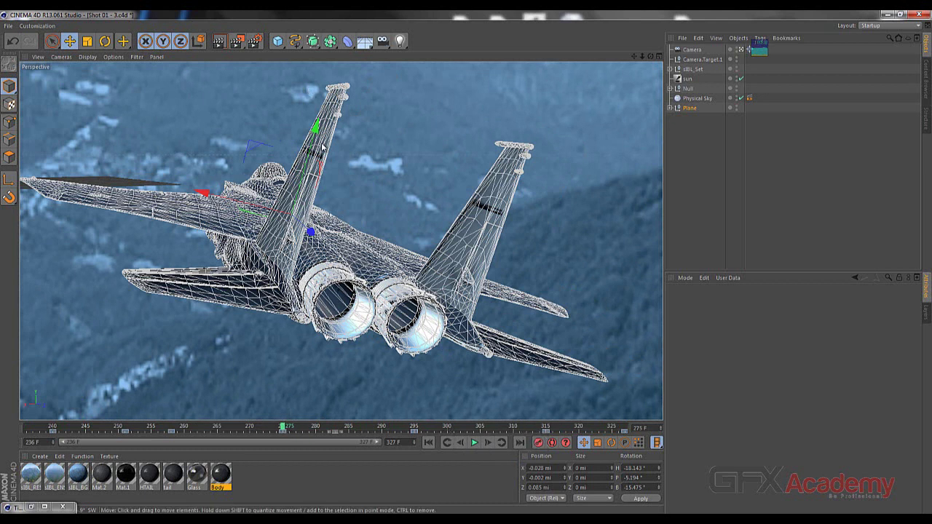
pyautogui.moveTo(315, 131); pyautogui.dragTo(319, 123)
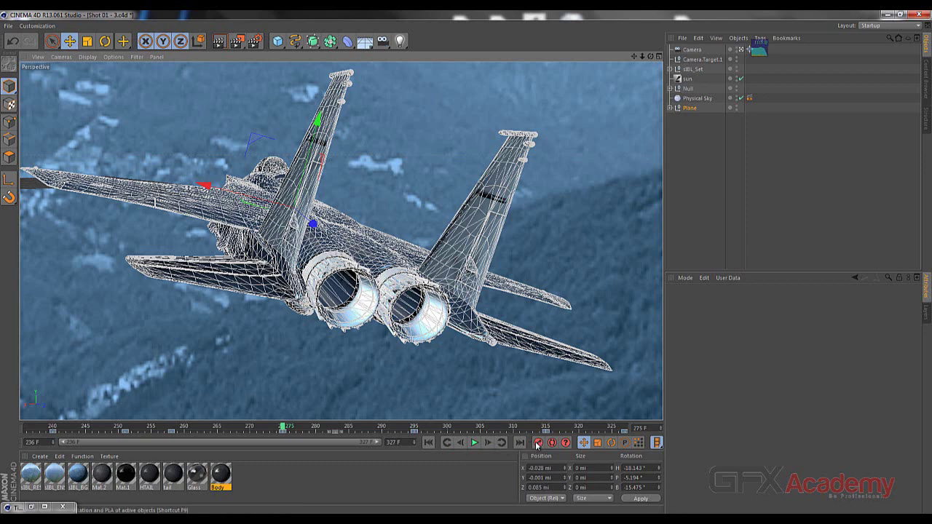
pyautogui.moveTo(282, 428); pyautogui.dragTo(413, 429)
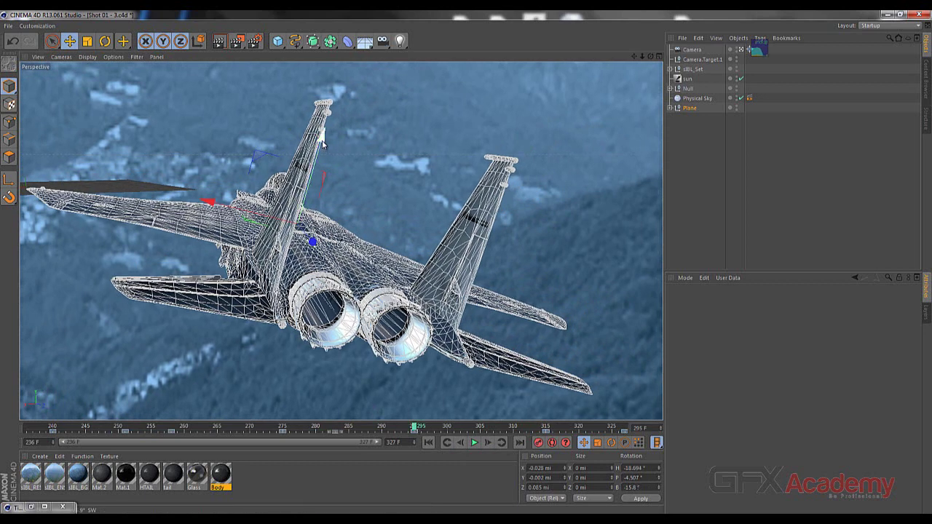
pyautogui.moveTo(323, 142); pyautogui.dragTo(324, 137)
# - Scrub back to frame 266 and play the animation to check the raised positions, and stop it
pyautogui.moveTo(388, 429); pyautogui.dragTo(224, 428)
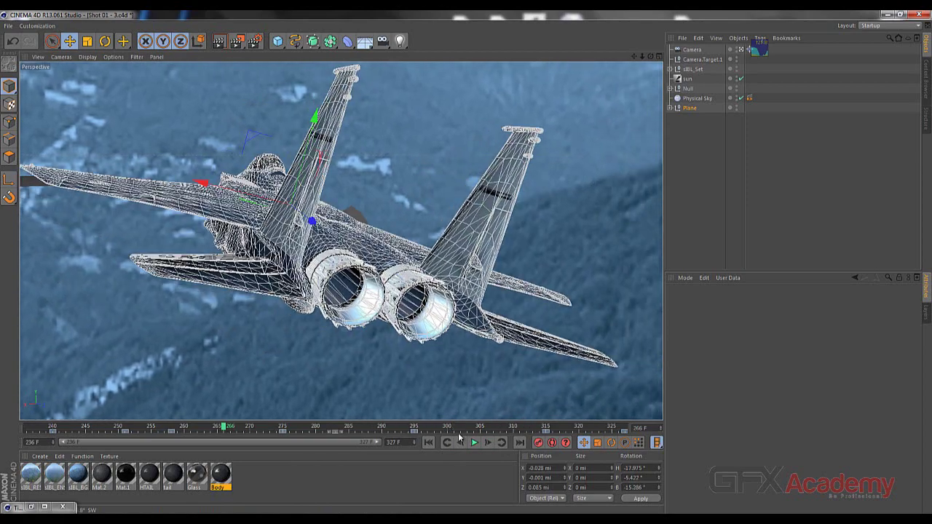
pyautogui.click(474, 444)
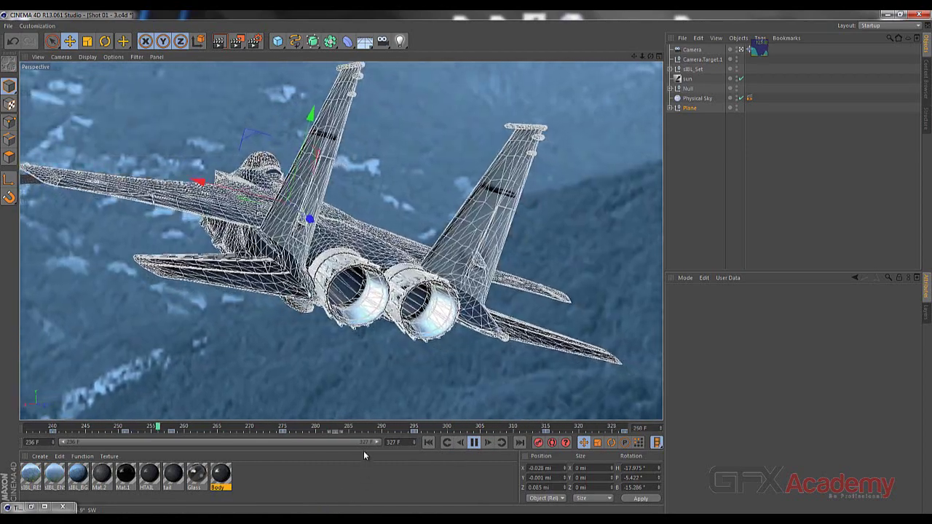
pyautogui.click(474, 443)
# - Turn on autokeying and lower the Plane null slightly to Y -0.002 mi at frame 275
pyautogui.click(281, 431)
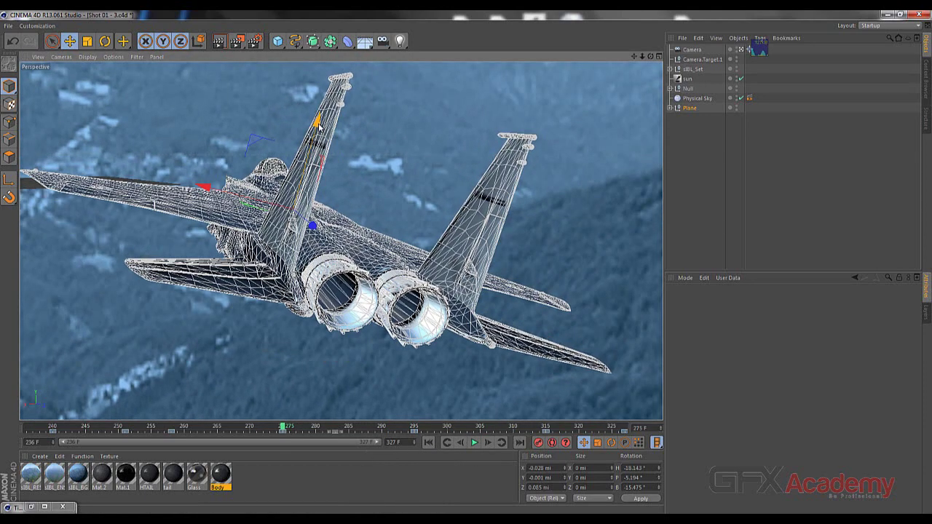
pyautogui.moveTo(296, 428)
pyautogui.mouseDown()
pyautogui.moveTo(421, 430)
pyautogui.moveTo(286, 429)
pyautogui.mouseUp()
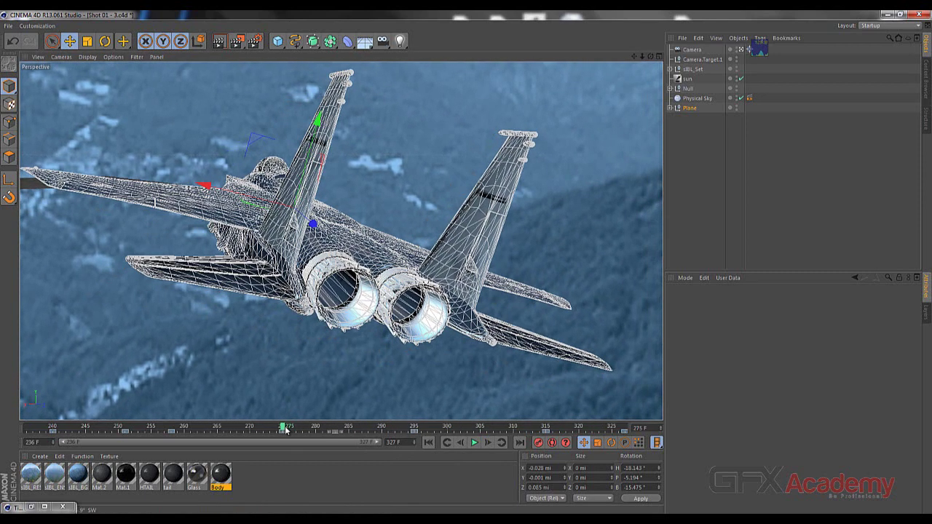
pyautogui.hotkey('ctrl', 'z')
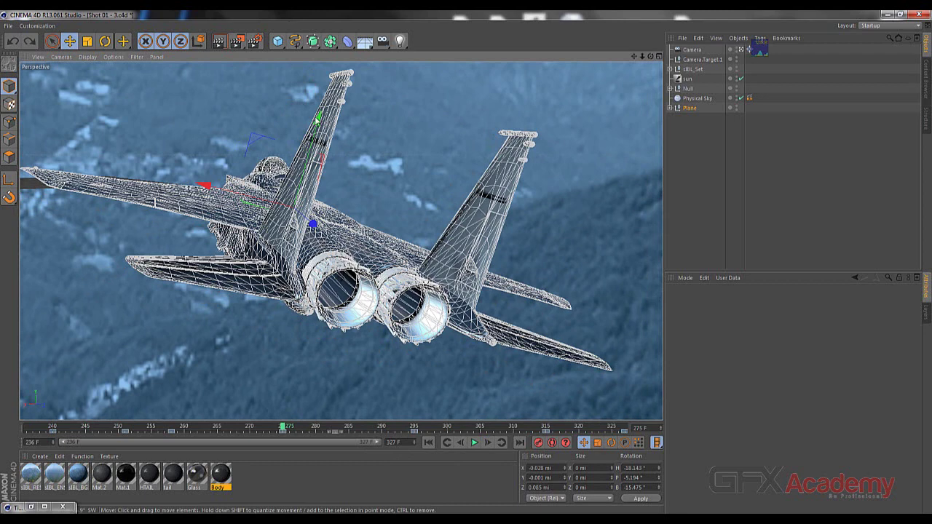
pyautogui.moveTo(282, 427)
pyautogui.mouseDown()
pyautogui.moveTo(40, 427)
pyautogui.moveTo(333, 428)
pyautogui.moveTo(284, 429)
pyautogui.mouseUp()
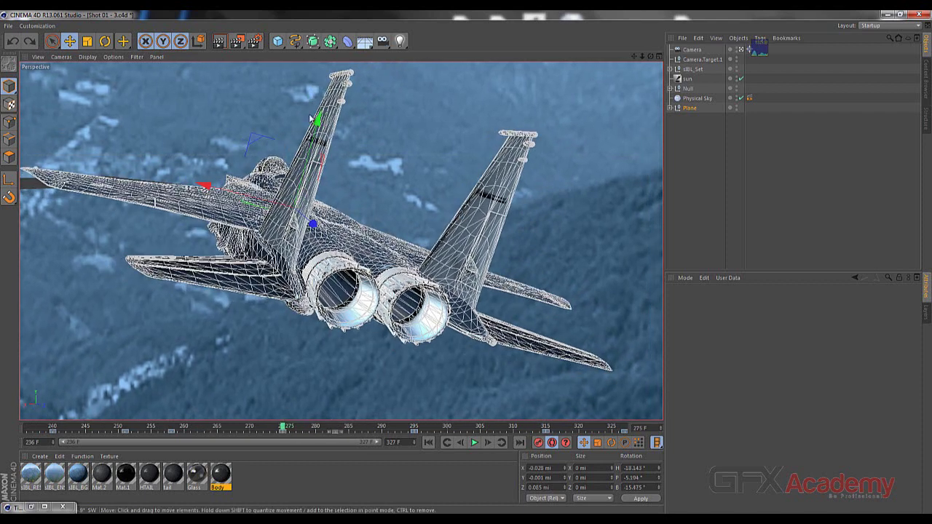
pyautogui.moveTo(318, 121); pyautogui.dragTo(318, 124)
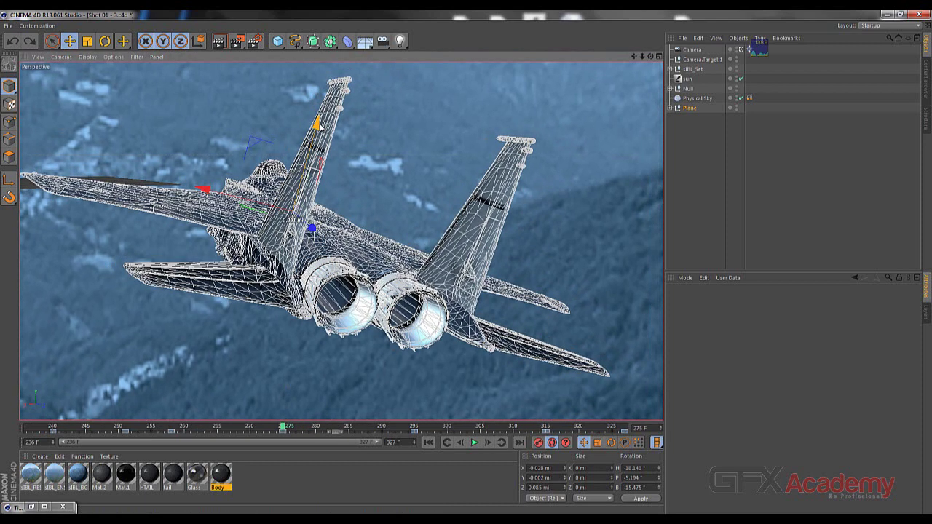
# - Check the jet's height at frame 295, play back the adjusted animation and stop it
pyautogui.moveTo(284, 428); pyautogui.dragTo(415, 429)
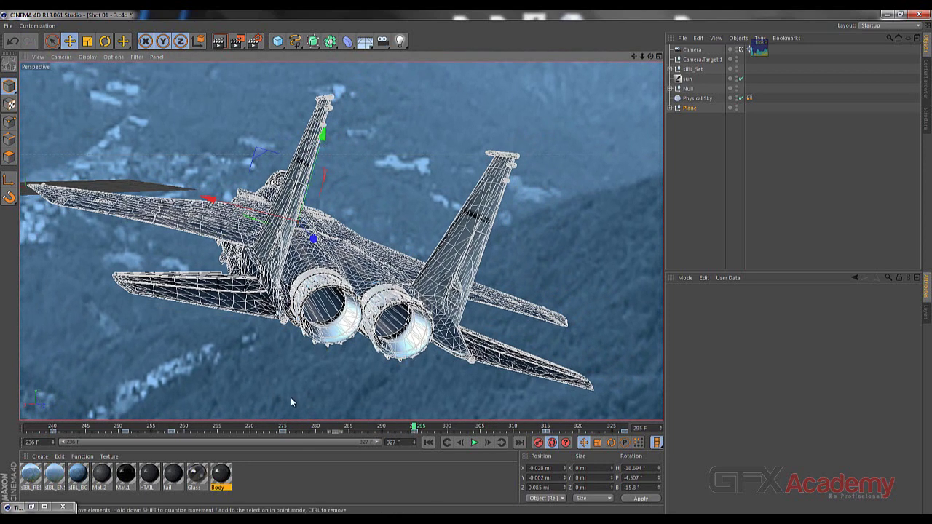
pyautogui.moveTo(292, 429); pyautogui.dragTo(370, 430)
pyautogui.click(474, 443)
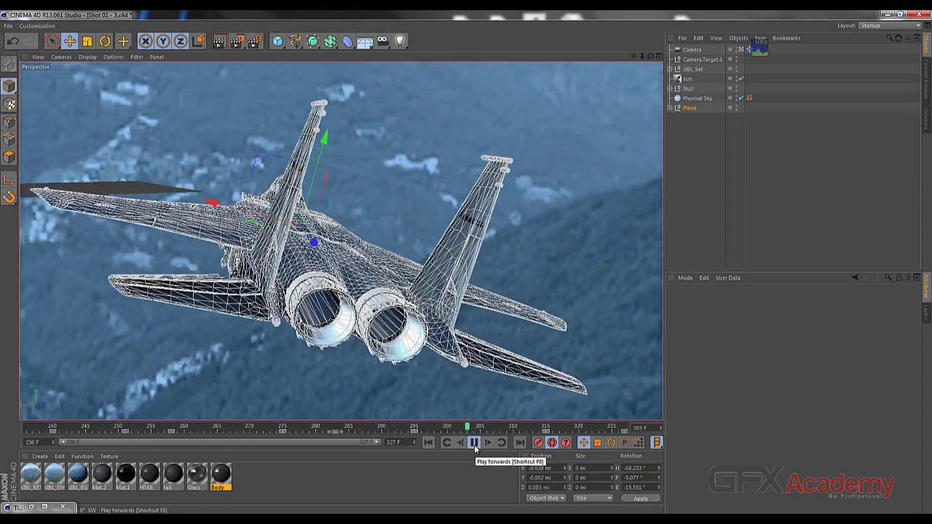
pyautogui.click(475, 446)
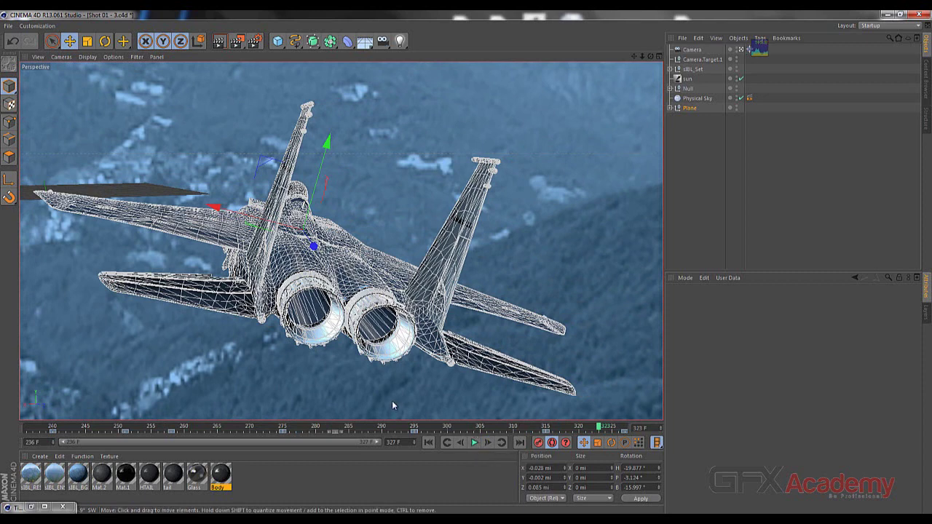
# - In the four-view layout, pull the camera back from the jet at frame 327 to about X 0.017, Y 0.01, Z 0.175 mi
pyautogui.click(696, 50)
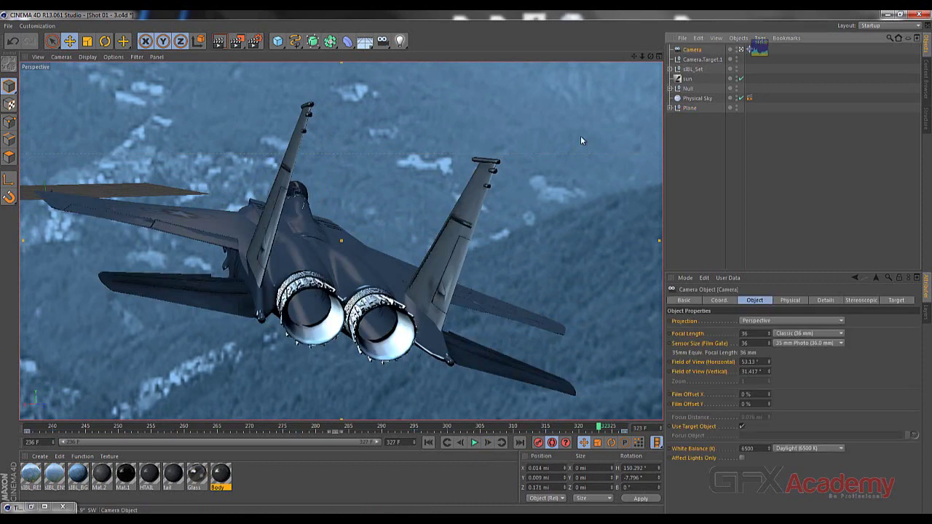
pyautogui.middleClick(386, 186)
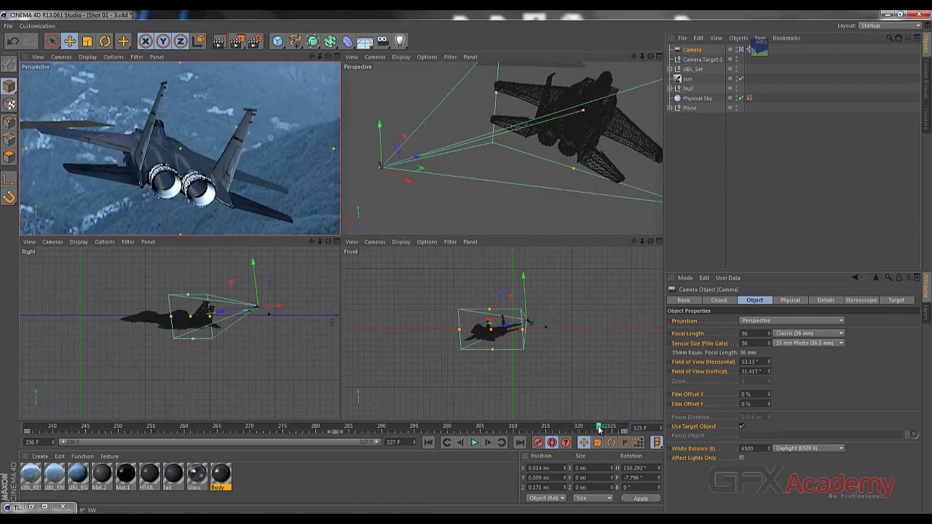
pyautogui.moveTo(599, 429); pyautogui.dragTo(668, 430)
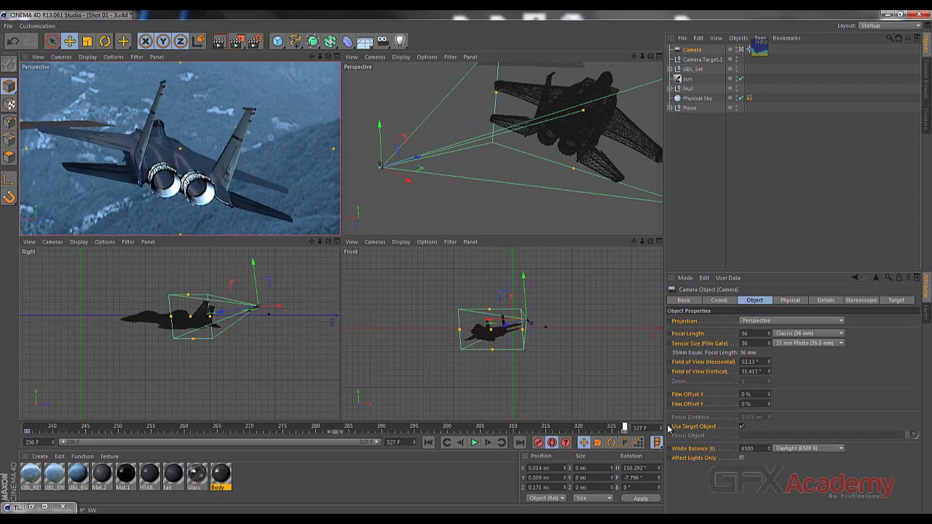
pyautogui.moveTo(534, 429); pyautogui.dragTo(624, 428)
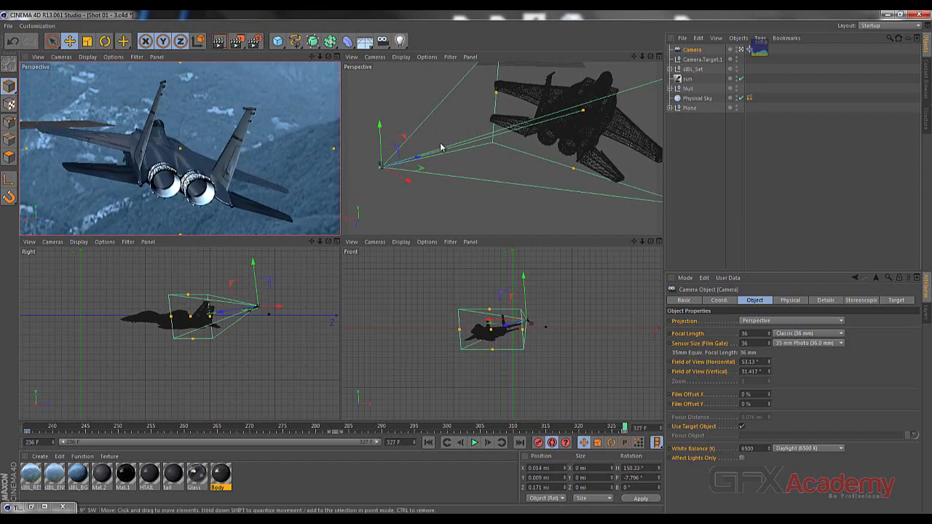
pyautogui.moveTo(416, 163); pyautogui.dragTo(386, 172)
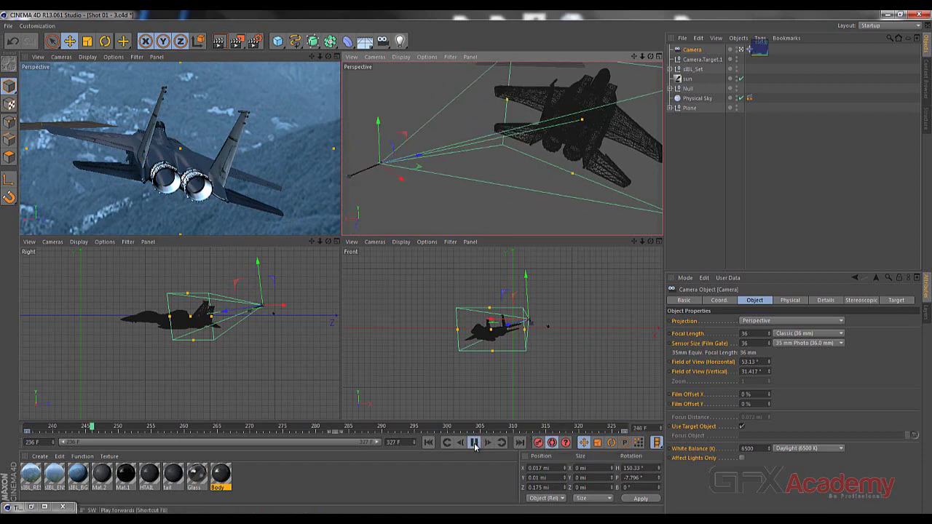
# - Stop the playback, maximize the camera view and play the animation to check the camera's pull-back
pyautogui.click(264, 128)
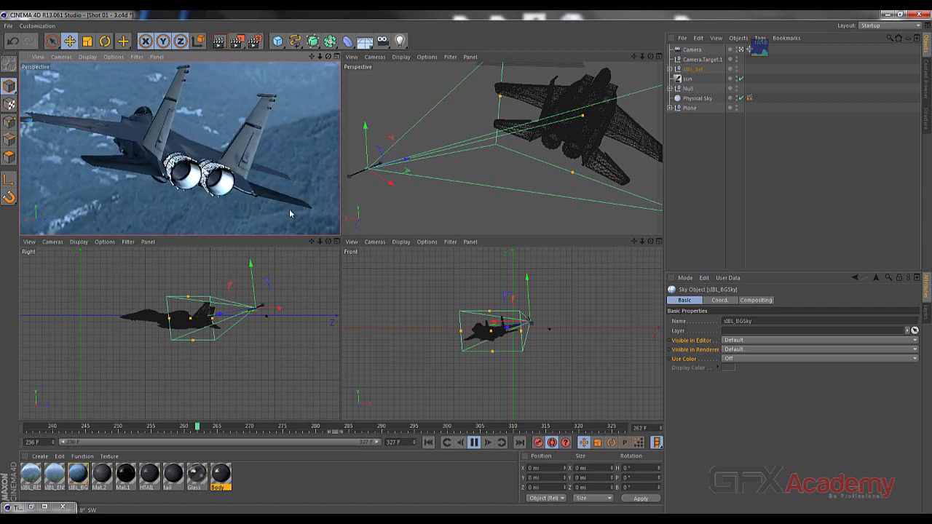
pyautogui.click(472, 443)
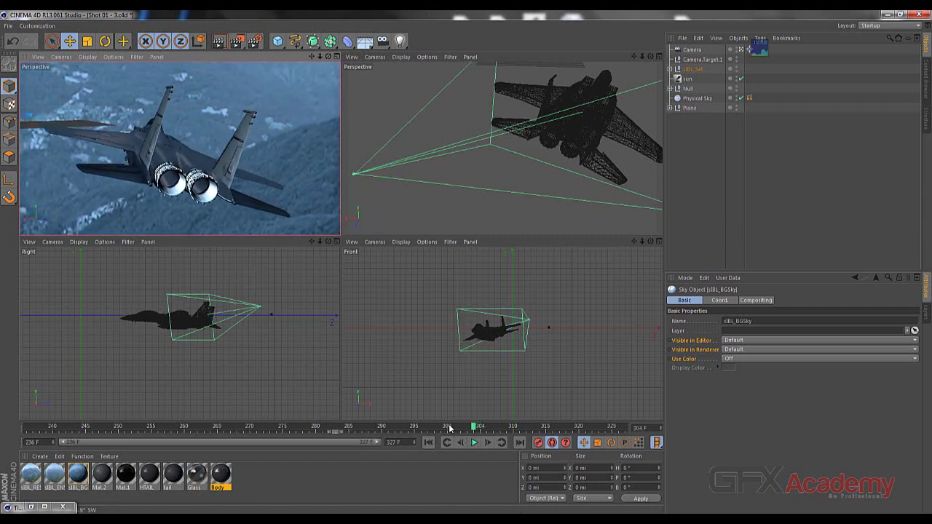
pyautogui.middleClick(259, 176)
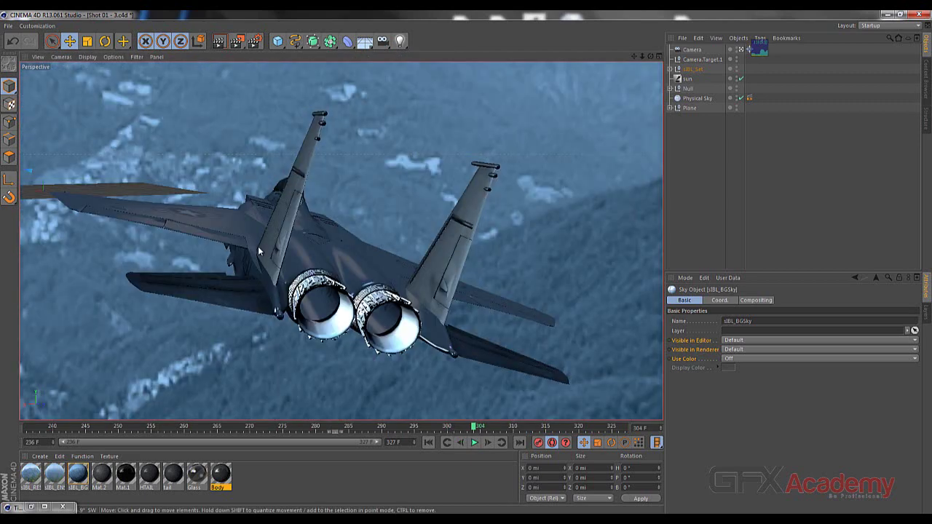
pyautogui.click(475, 443)
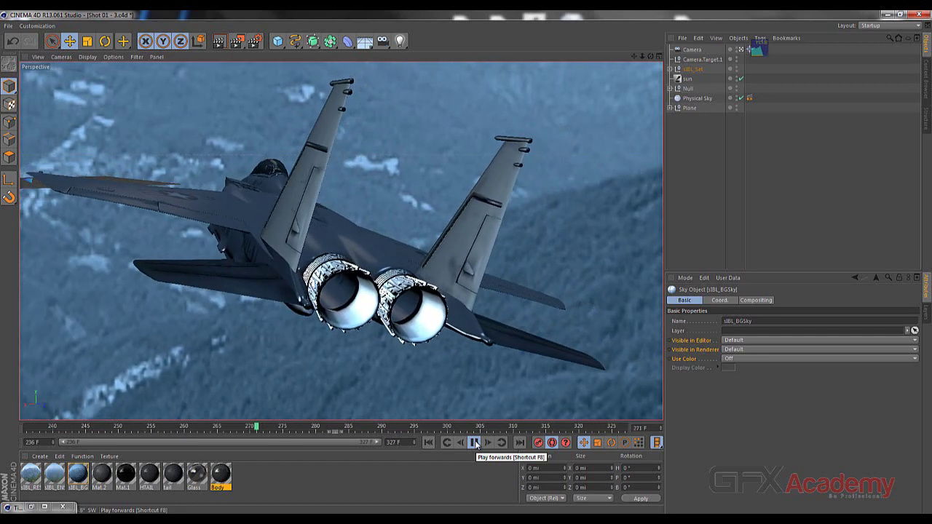
# - Switch to the shot01 clip in the video player, place it beside the jet view and scrub it to frame 92
pyautogui.hotkey('alt', 'Tab')
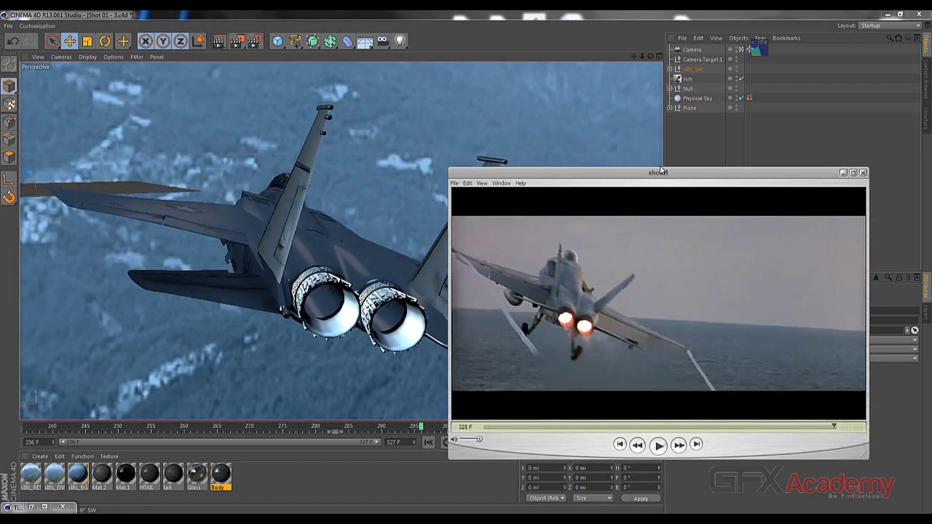
pyautogui.moveTo(666, 180); pyautogui.dragTo(658, 168)
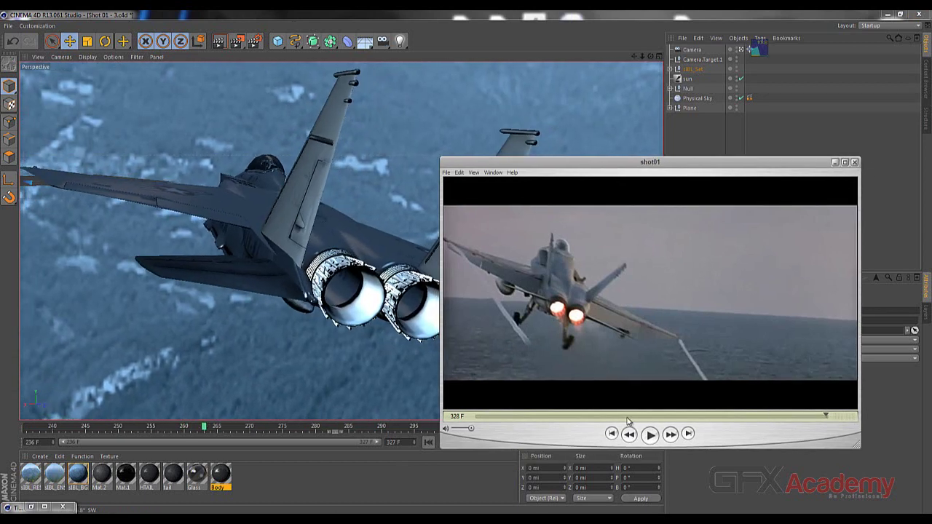
pyautogui.click(627, 418)
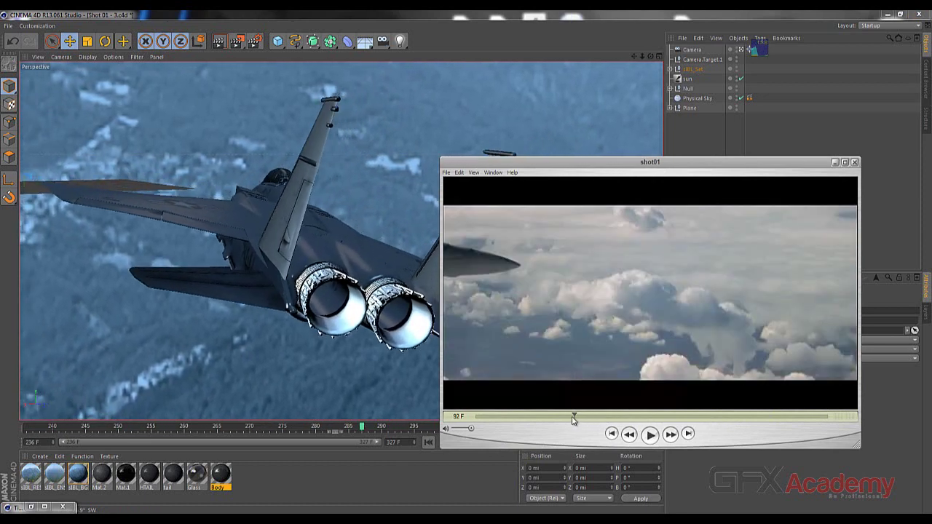
# - Play the shot01 clip from frame 87 to frame 111, pause it and scrub back to around frame 83
pyautogui.moveTo(573, 421); pyautogui.dragTo(568, 420)
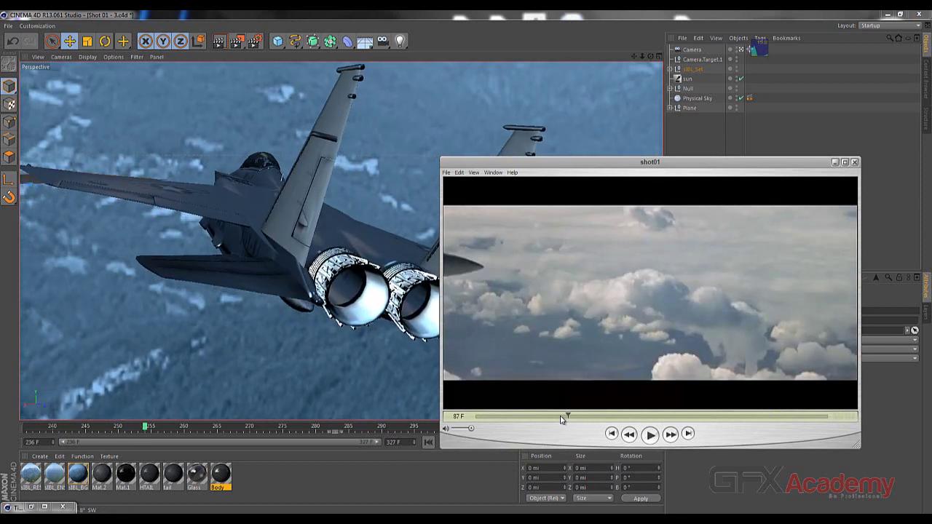
pyautogui.click(650, 434)
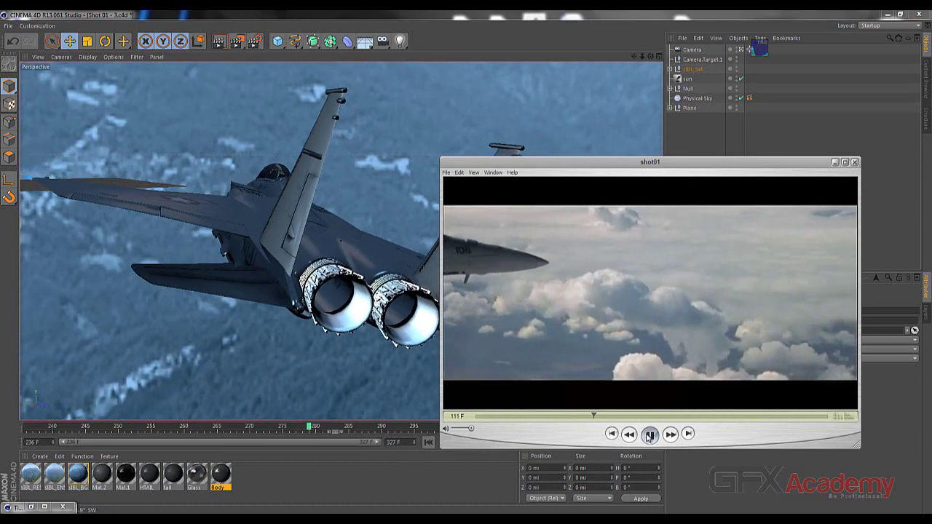
pyautogui.click(650, 435)
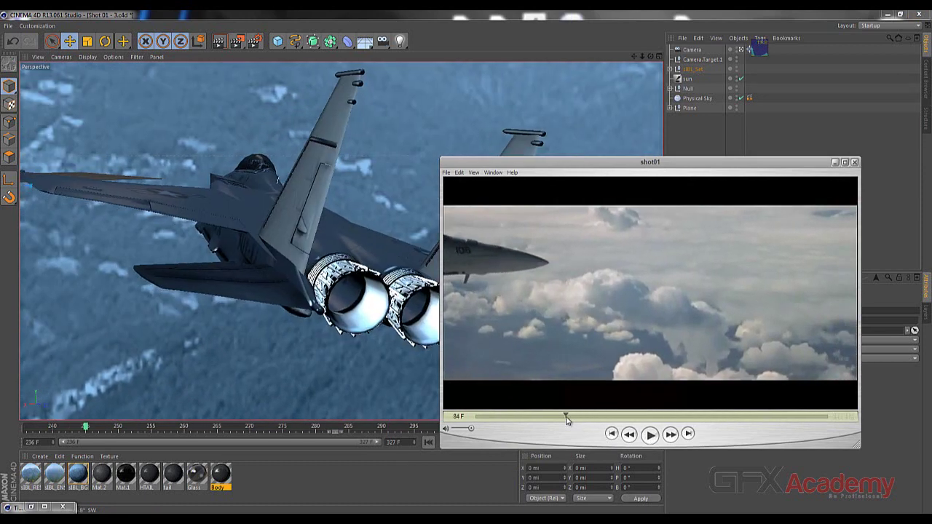
pyautogui.moveTo(567, 420); pyautogui.dragTo(562, 421)
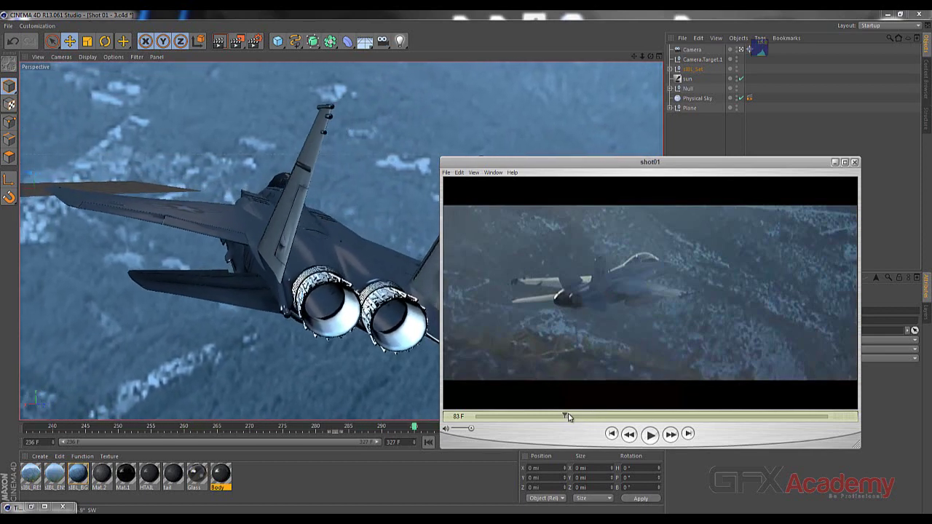
# - Scrub the shot01 clip forward to the jet's rear view at frame 311 and shift the player clear of the playback controls
pyautogui.moveTo(569, 416); pyautogui.dragTo(574, 416)
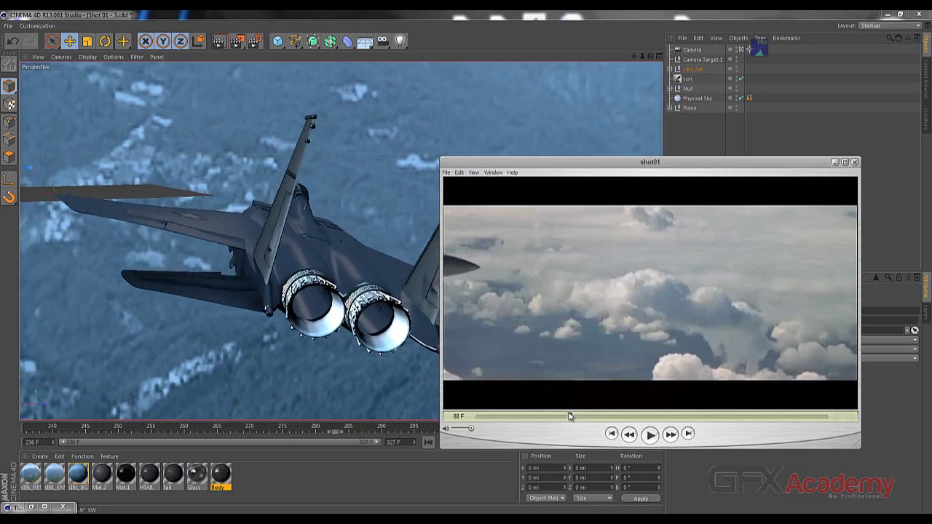
pyautogui.moveTo(571, 416); pyautogui.dragTo(807, 415)
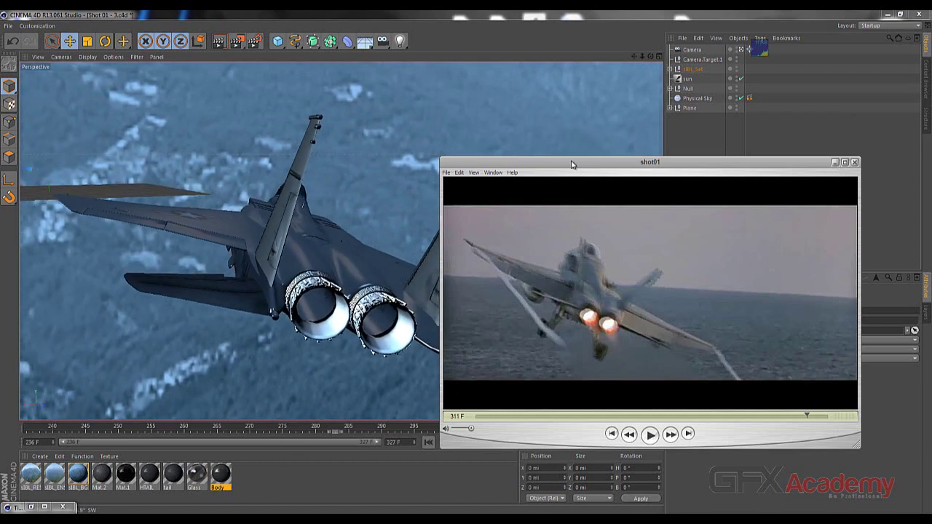
pyautogui.moveTo(599, 165); pyautogui.dragTo(557, 148)
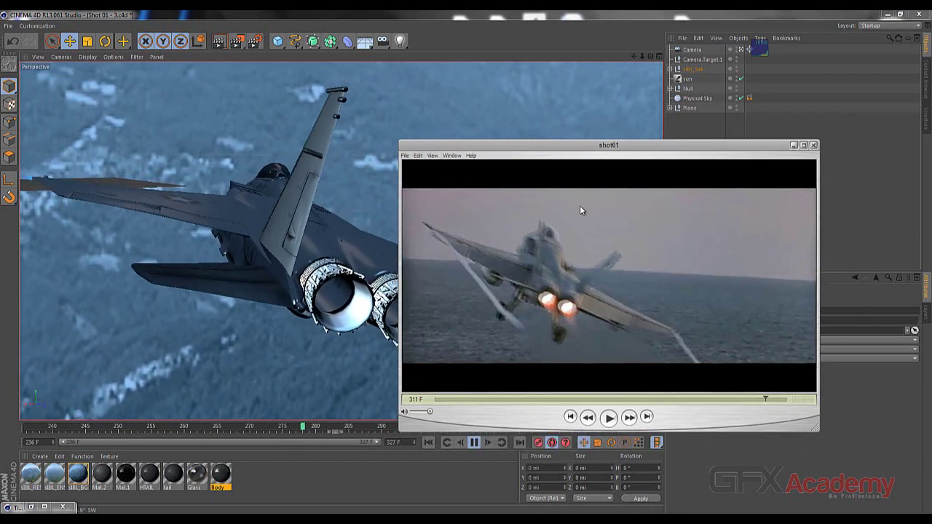